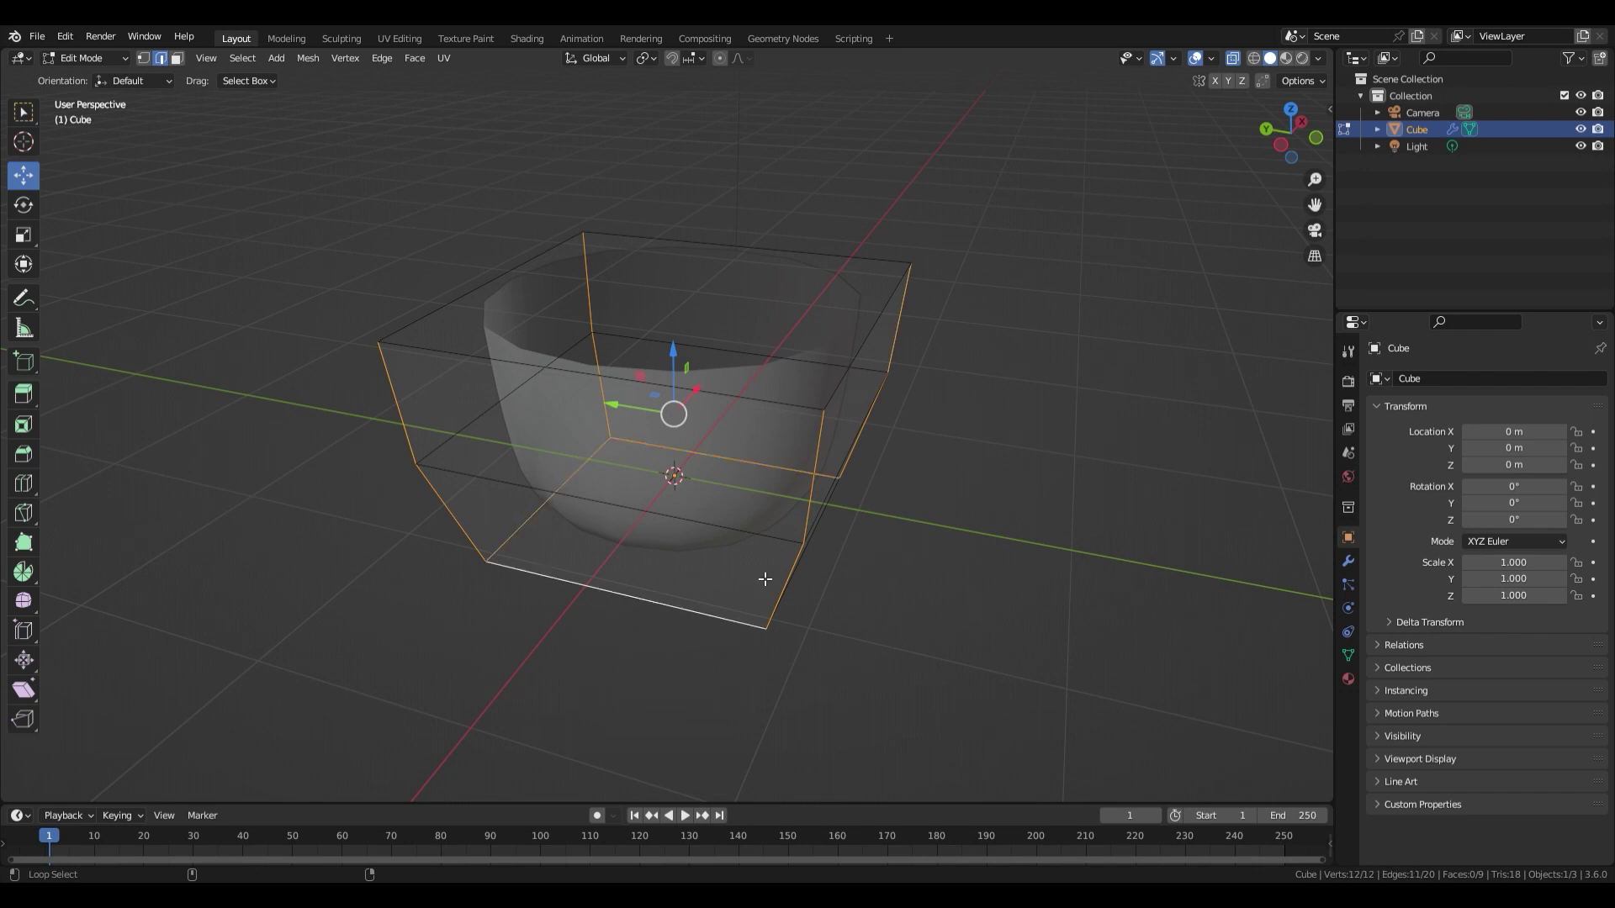
Bevel the vertical corner edges and bottom edges of the tapered box.
middle_drag(799, 573, 771, 566)
alt+shift+click(832, 541)
key(ctrl+b)
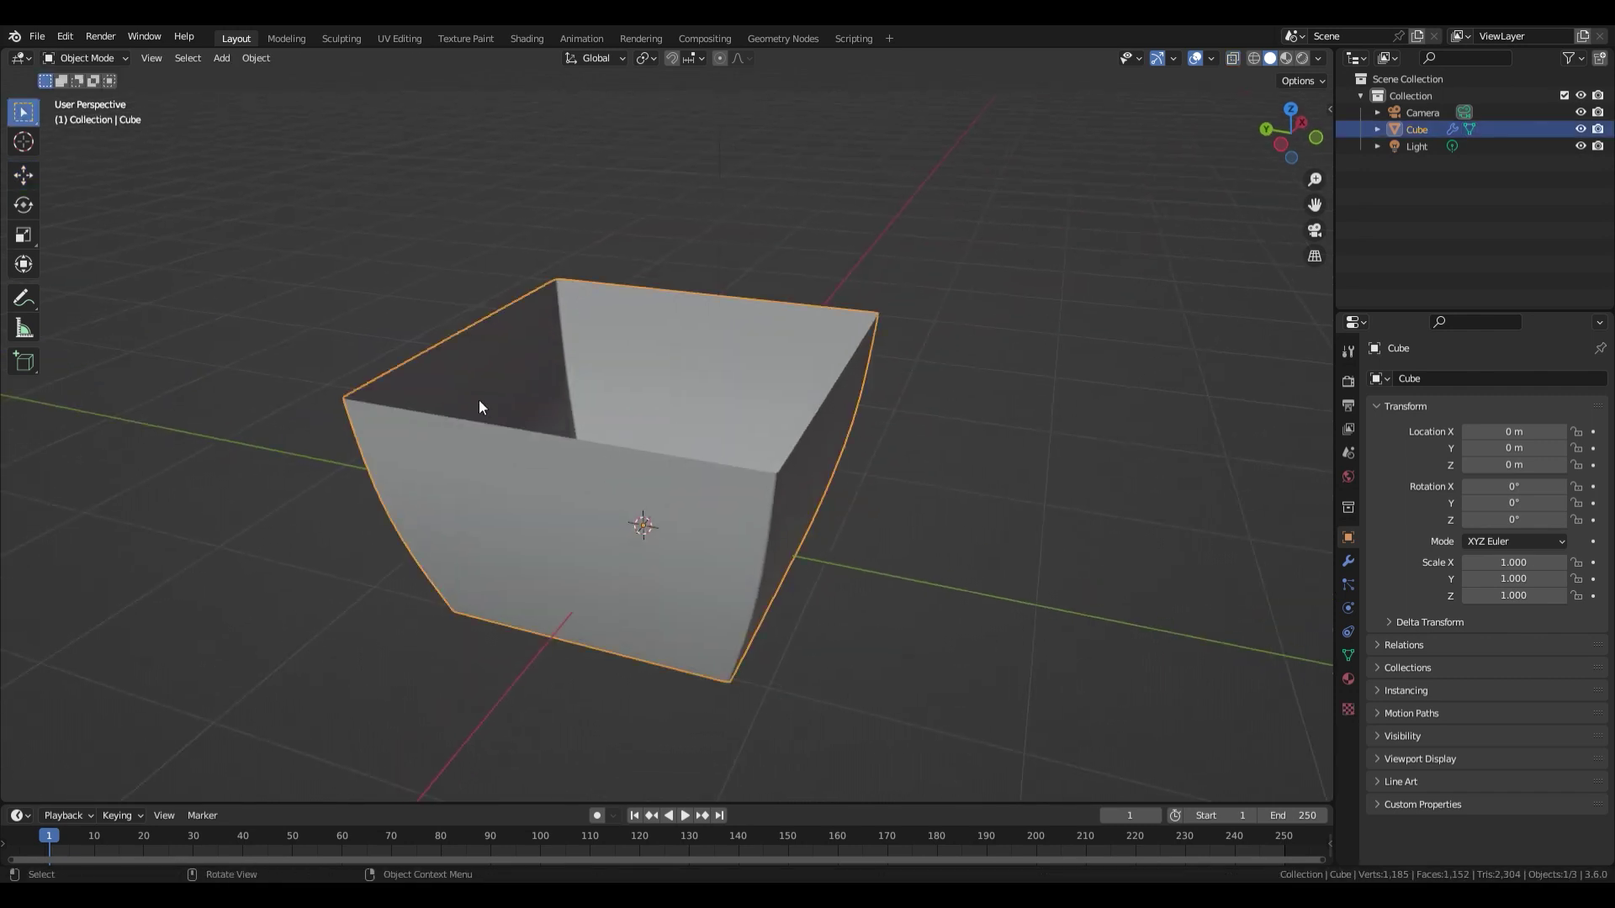
Add a plane and raise it to about Z 0.875 m, just below the pot's rim.
click(222, 58)
mouse_move(235, 80)
click(378, 77)
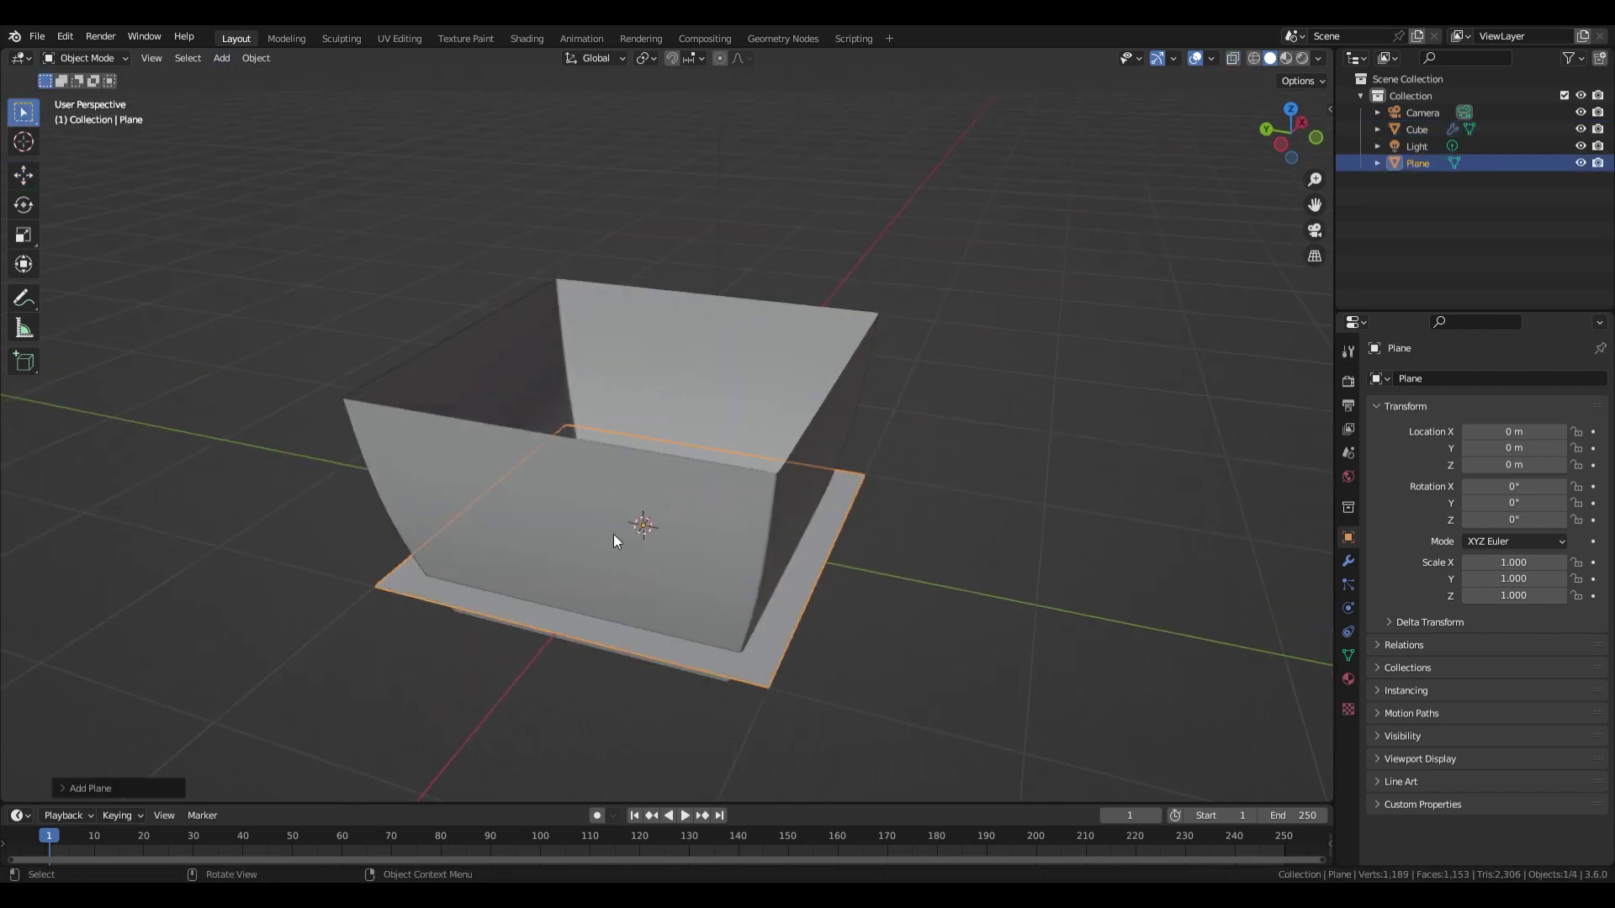
drag(639, 482, 640, 364)
click(1072, 362)
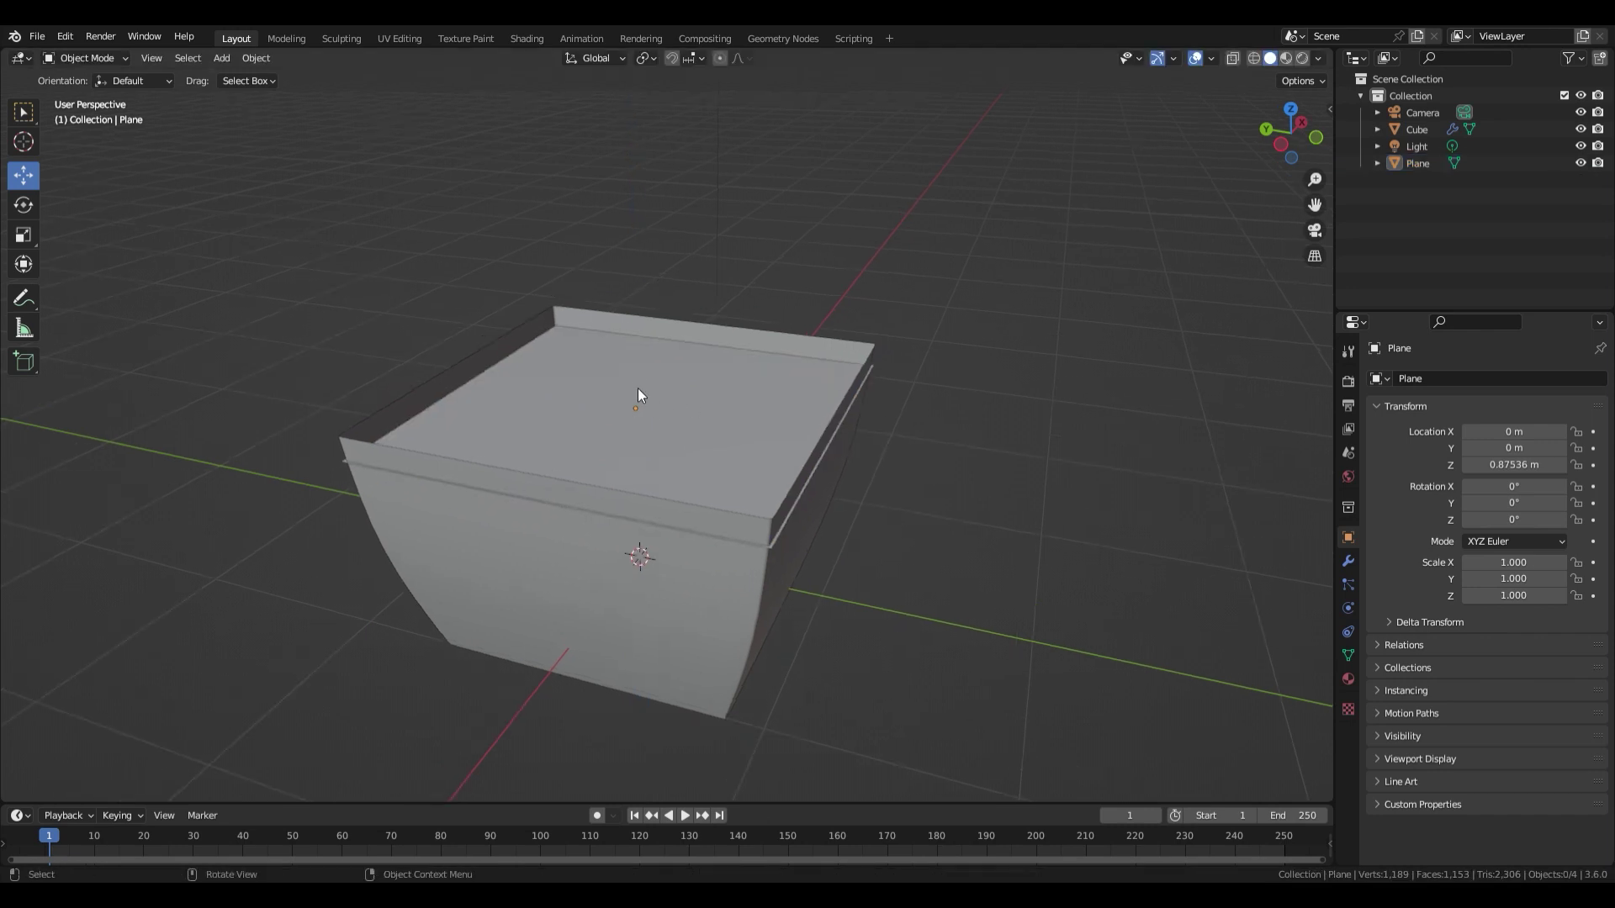
Add a cube, raise it above the plane and scale it uniformly to about 0.93.
click(221, 58)
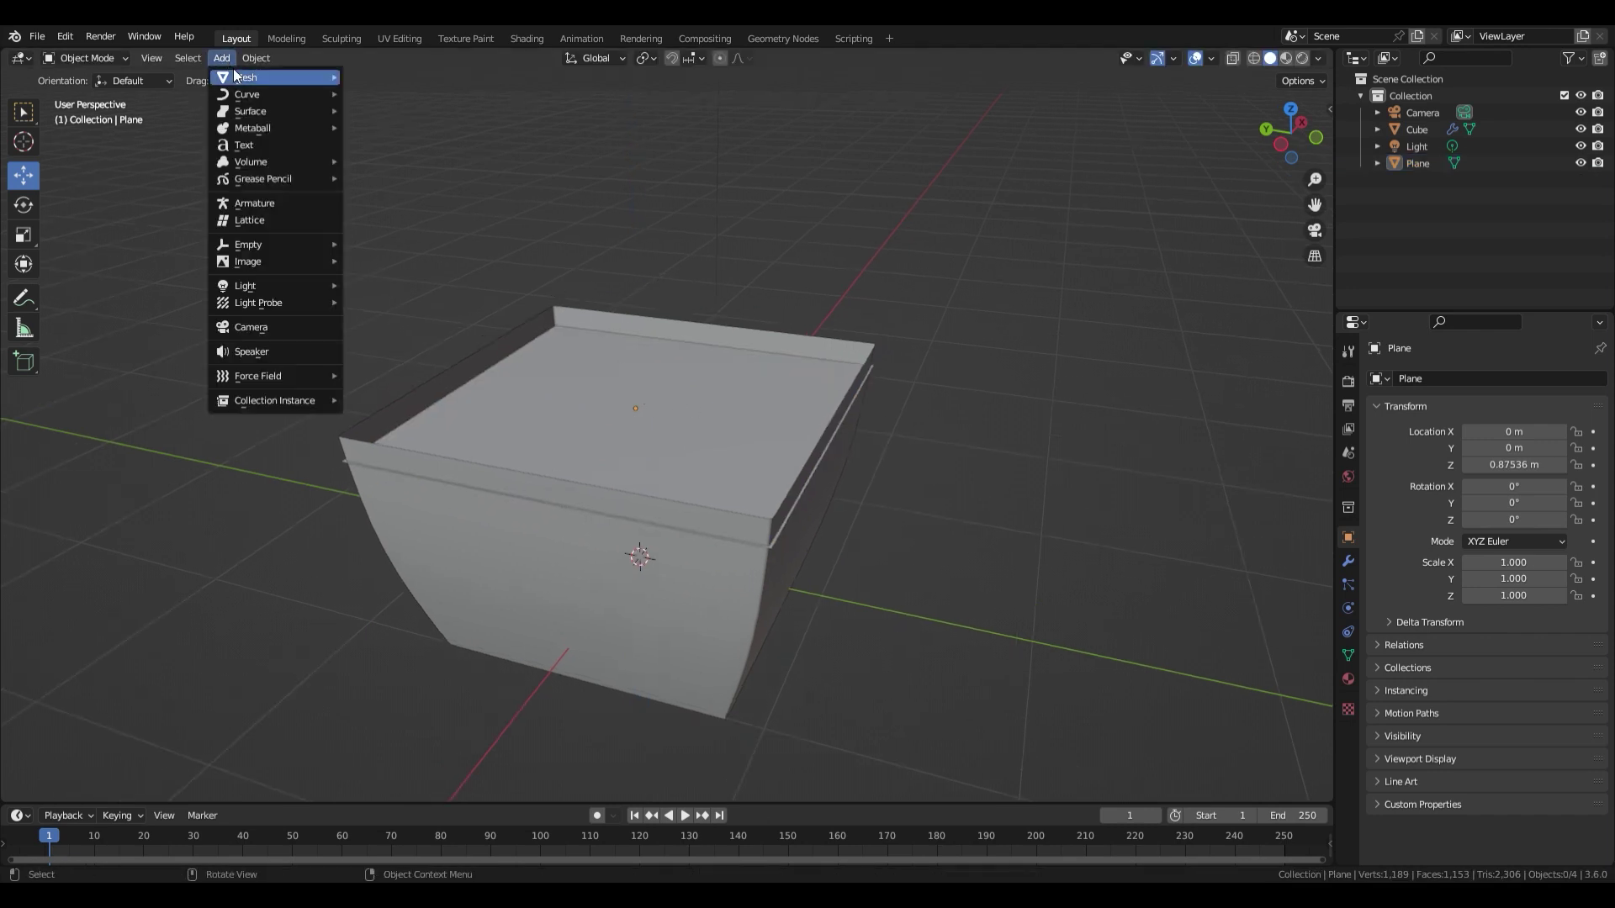
mouse_move(234, 76)
click(379, 94)
drag(640, 498, 637, 296)
key(s)
click(1048, 329)
Flatten the cube to an X scale of about 0.21 and stand it on the plane's back edge, at about X 0.74 m, Z 1.73 m.
middle_drag(841, 324, 702, 332)
key(s)
key(x)
click(684, 335)
drag(682, 339, 828, 342)
scroll(703, 537, down, 5)
middle_drag(618, 513, 760, 530)
scroll(714, 504, up, 4)
drag(695, 476, 695, 410)
Delete the large front face of the upright slab.
key(Tab)
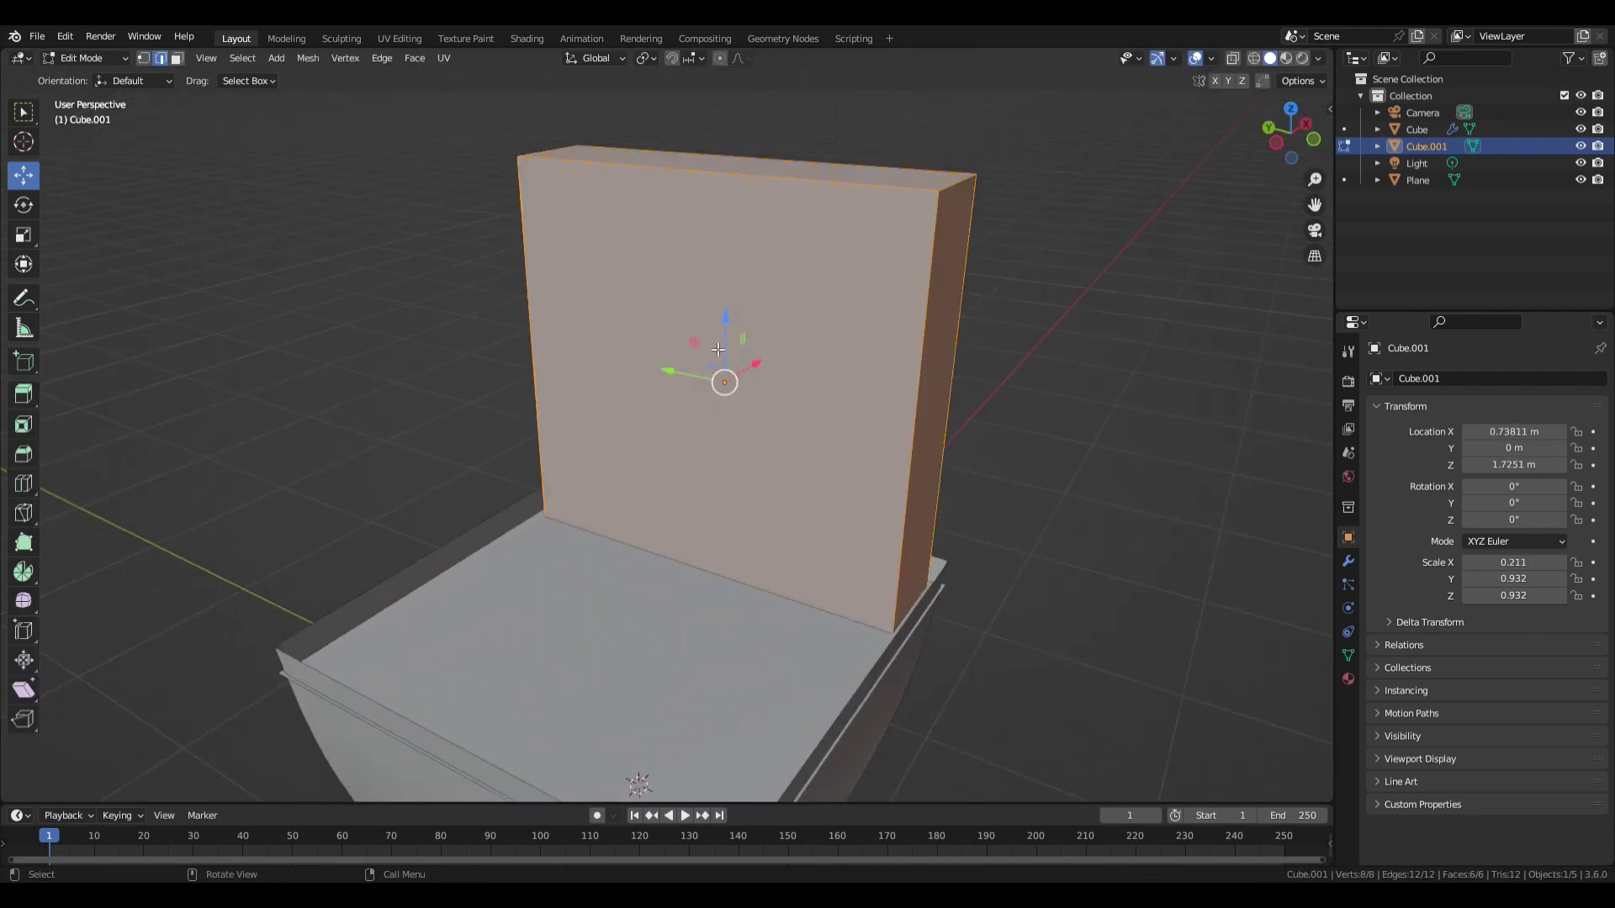
key(3)
click(705, 341)
key(x)
click(704, 339)
Round the slab's two upper corner edges with a multi-segment bevel.
key(2)
alt+click(577, 337)
middle_drag(814, 404, 741, 420)
drag(733, 410, 725, 413)
click(725, 371)
scroll(741, 345, up, 1)
click(775, 317)
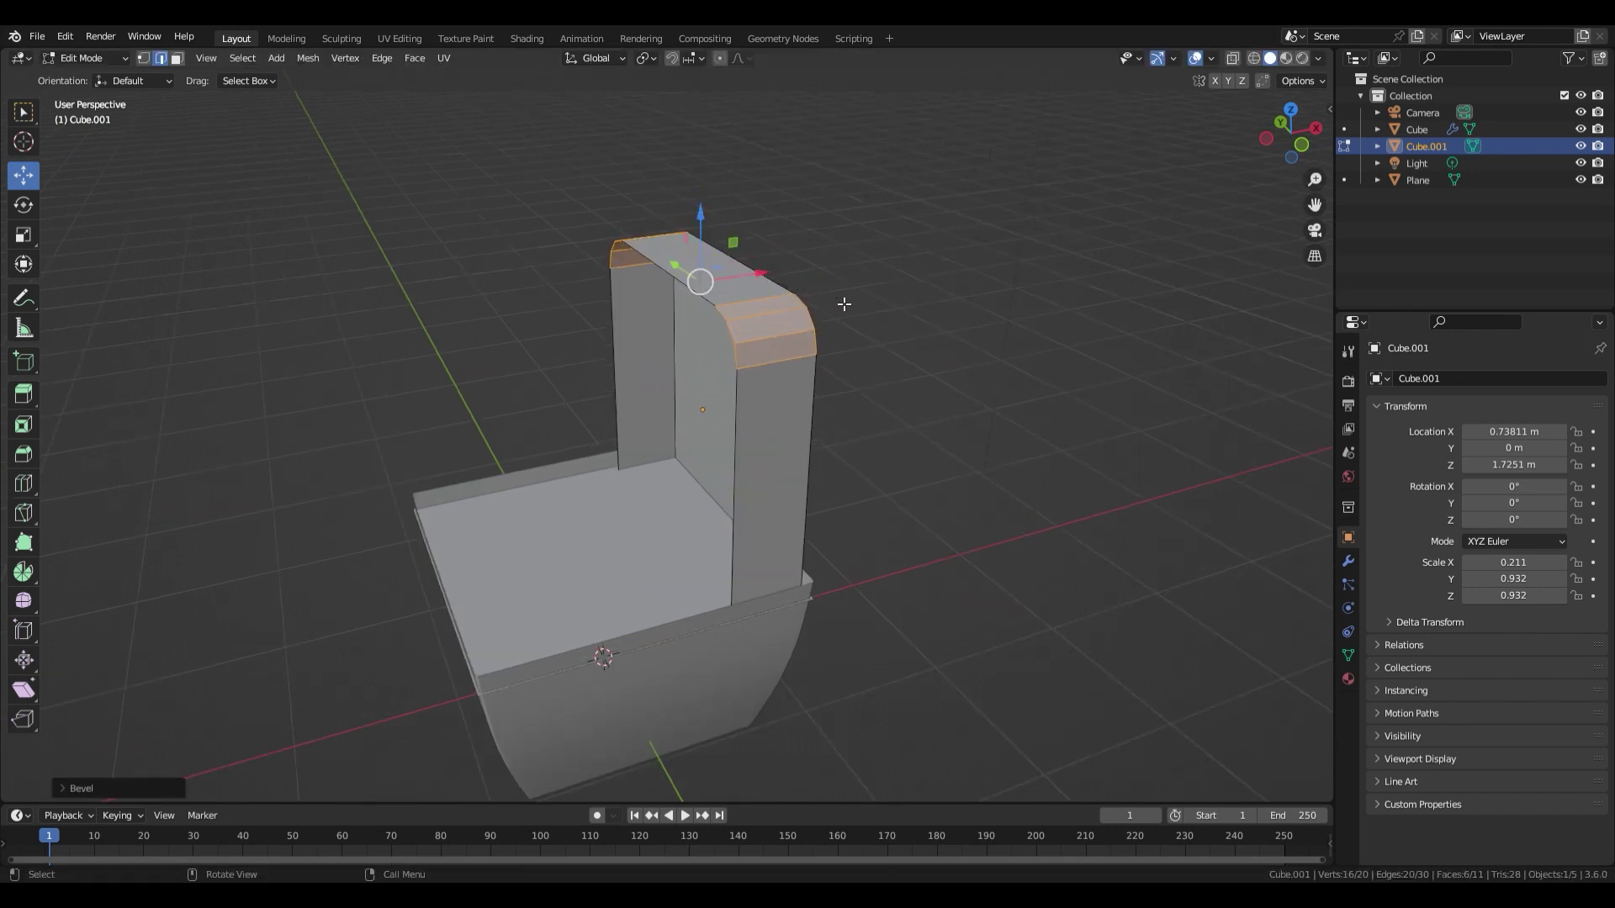
Shade the upright slab smooth and enable Auto Smooth at 30°.
key(Tab)
right_click(901, 287)
click(920, 284)
middle_drag(708, 494, 770, 469)
click(1349, 655)
click(1417, 730)
click(1466, 752)
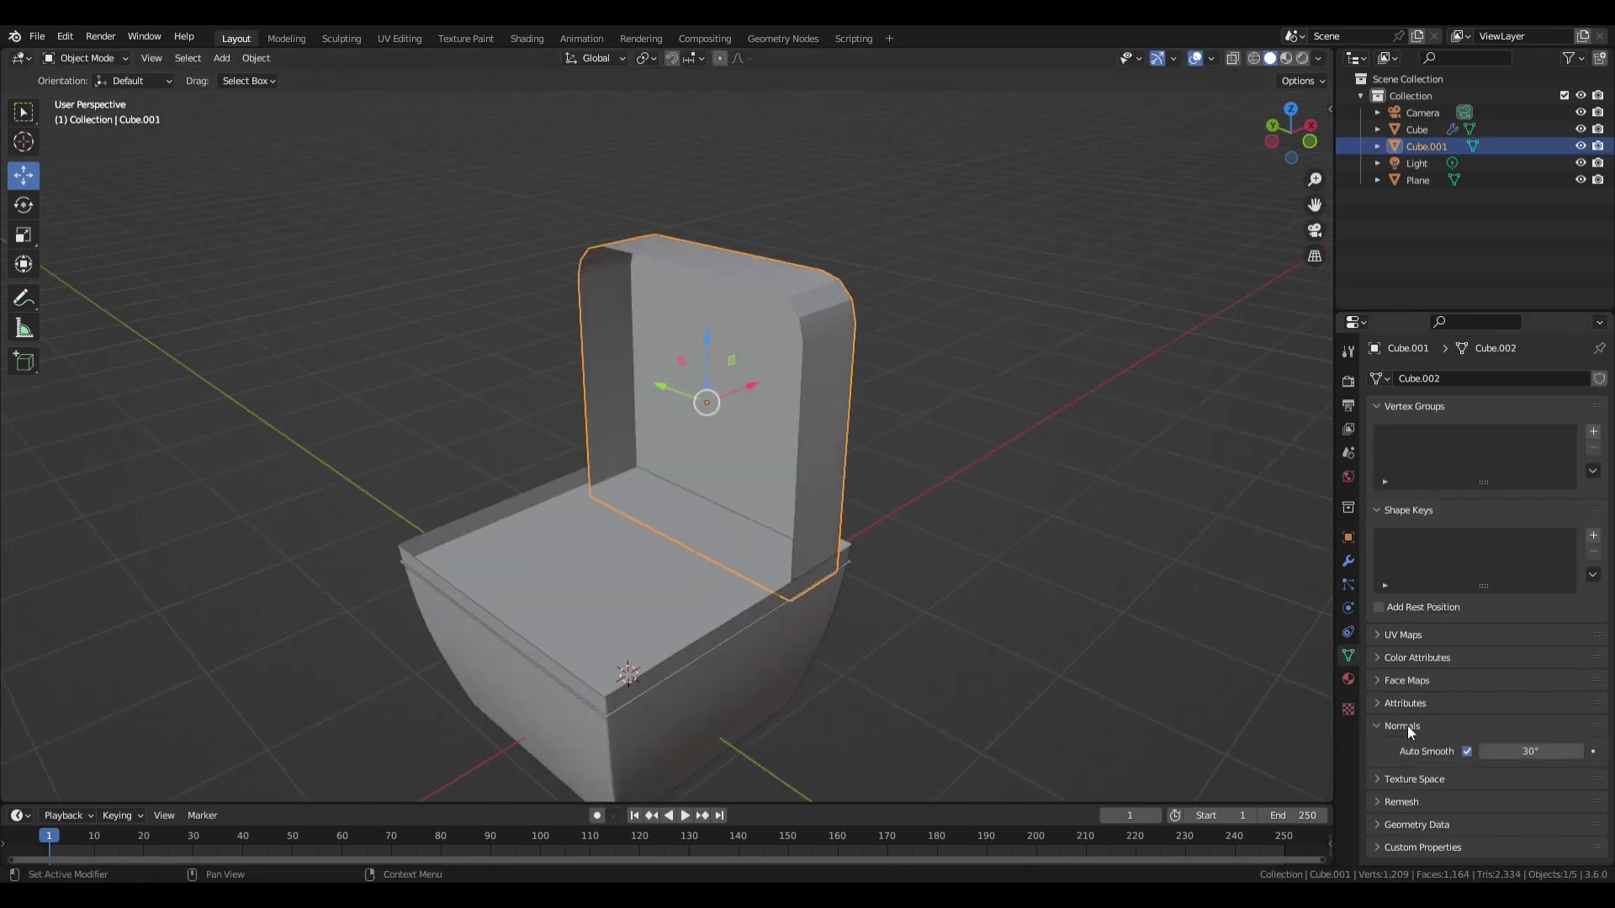
click(1409, 730)
Place the 3D cursor on the plane in front of the slab, and add a scaled-down cube there.
shift+middle_drag(929, 609, 919, 554)
click(919, 554)
middle_drag(671, 512, 683, 520)
shift+right_click(611, 517)
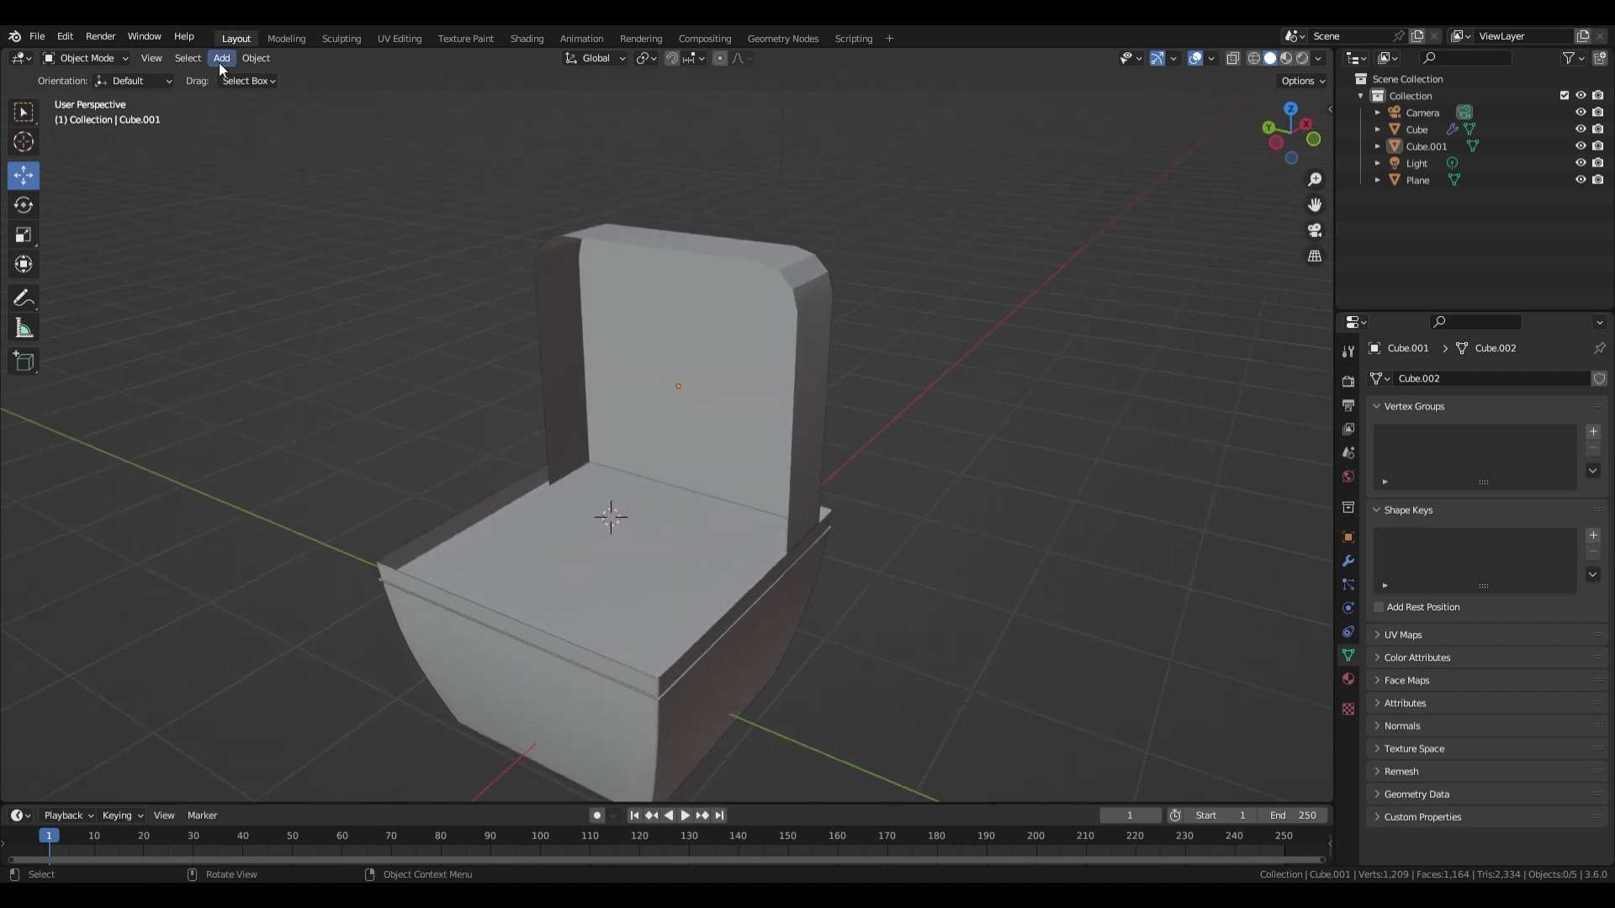
click(220, 61)
mouse_move(244, 72)
click(368, 96)
key(s)
click(565, 513)
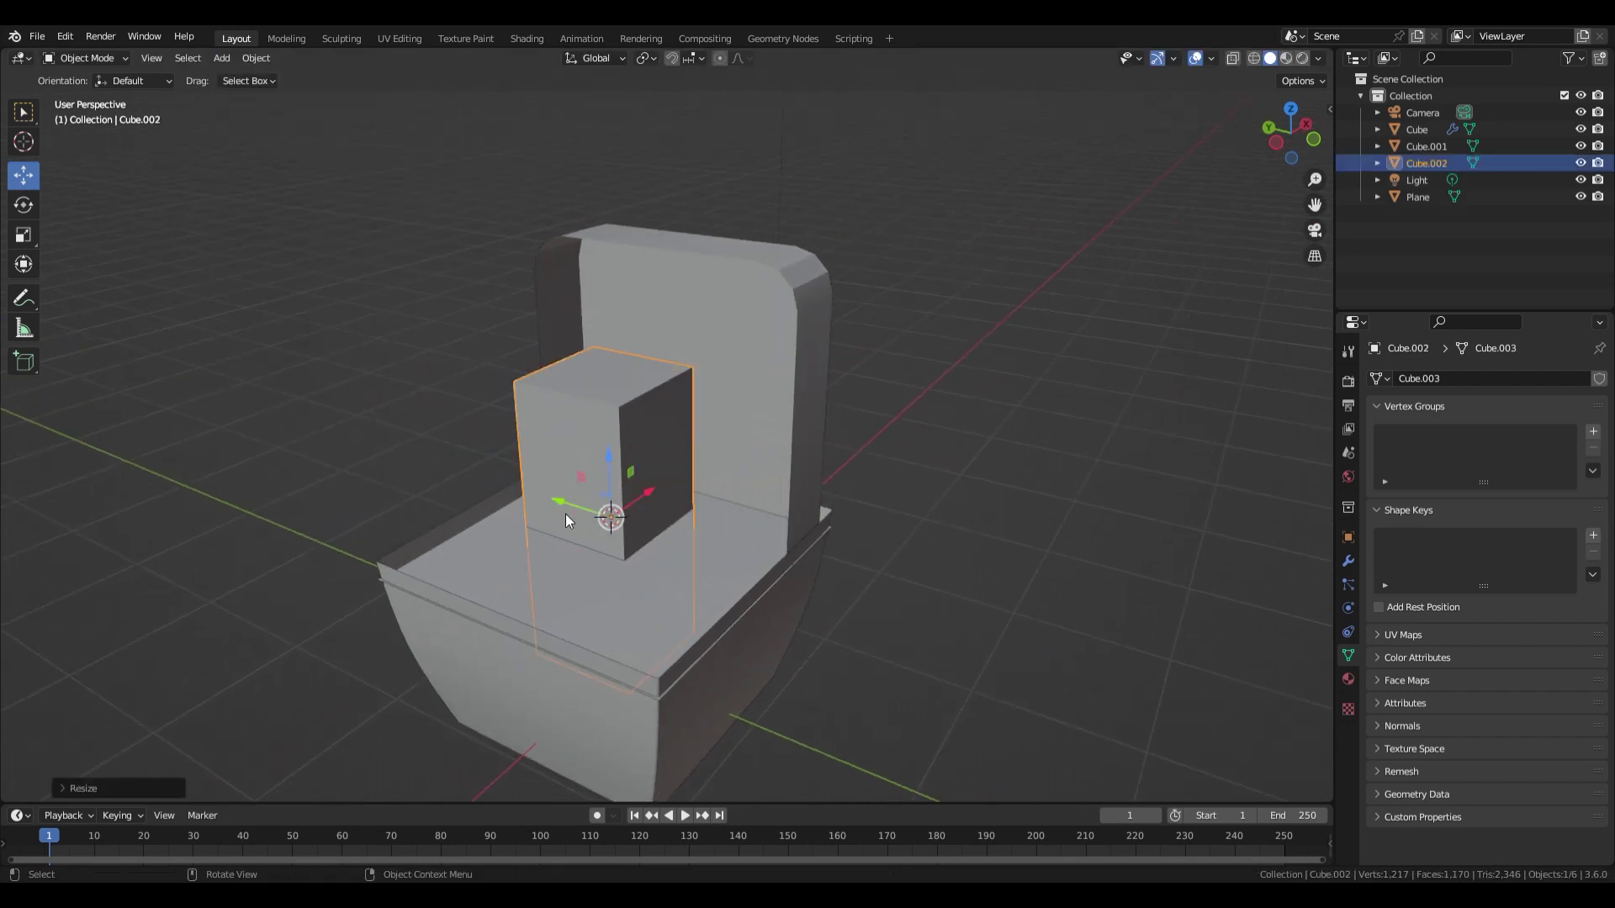
Move the small cube back into the slab's recess, toward one side, and raise it onto the plane.
drag(648, 492, 672, 477)
drag(582, 487, 656, 513)
drag(712, 472, 707, 381)
click(798, 386)
middle_drag(707, 382, 658, 462)
Move the small block's front face back along X by about 0.05 m.
key(Tab)
click(607, 504)
key(g)
key(x)
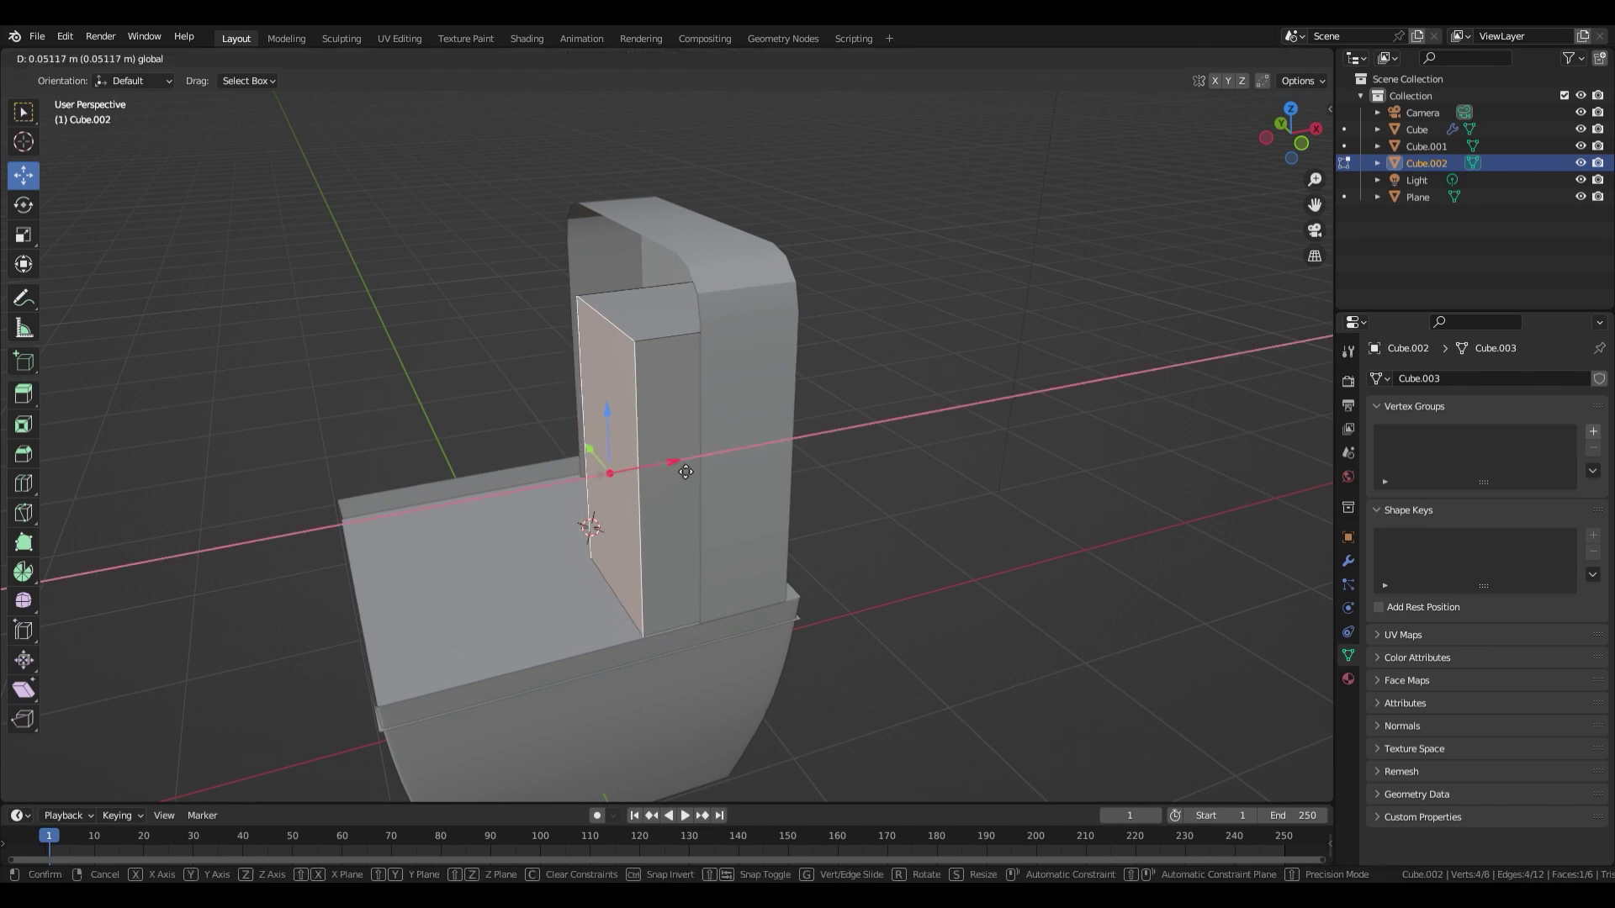
drag(686, 472, 683, 473)
Add a horizontal loop cut to the block and extrude its lower side face sideways along the slab to form a step.
middle_drag(683, 473, 795, 471)
key(ctrl+r)
click(749, 378)
middle_drag(748, 379, 820, 412)
key(3)
click(687, 441)
key(e)
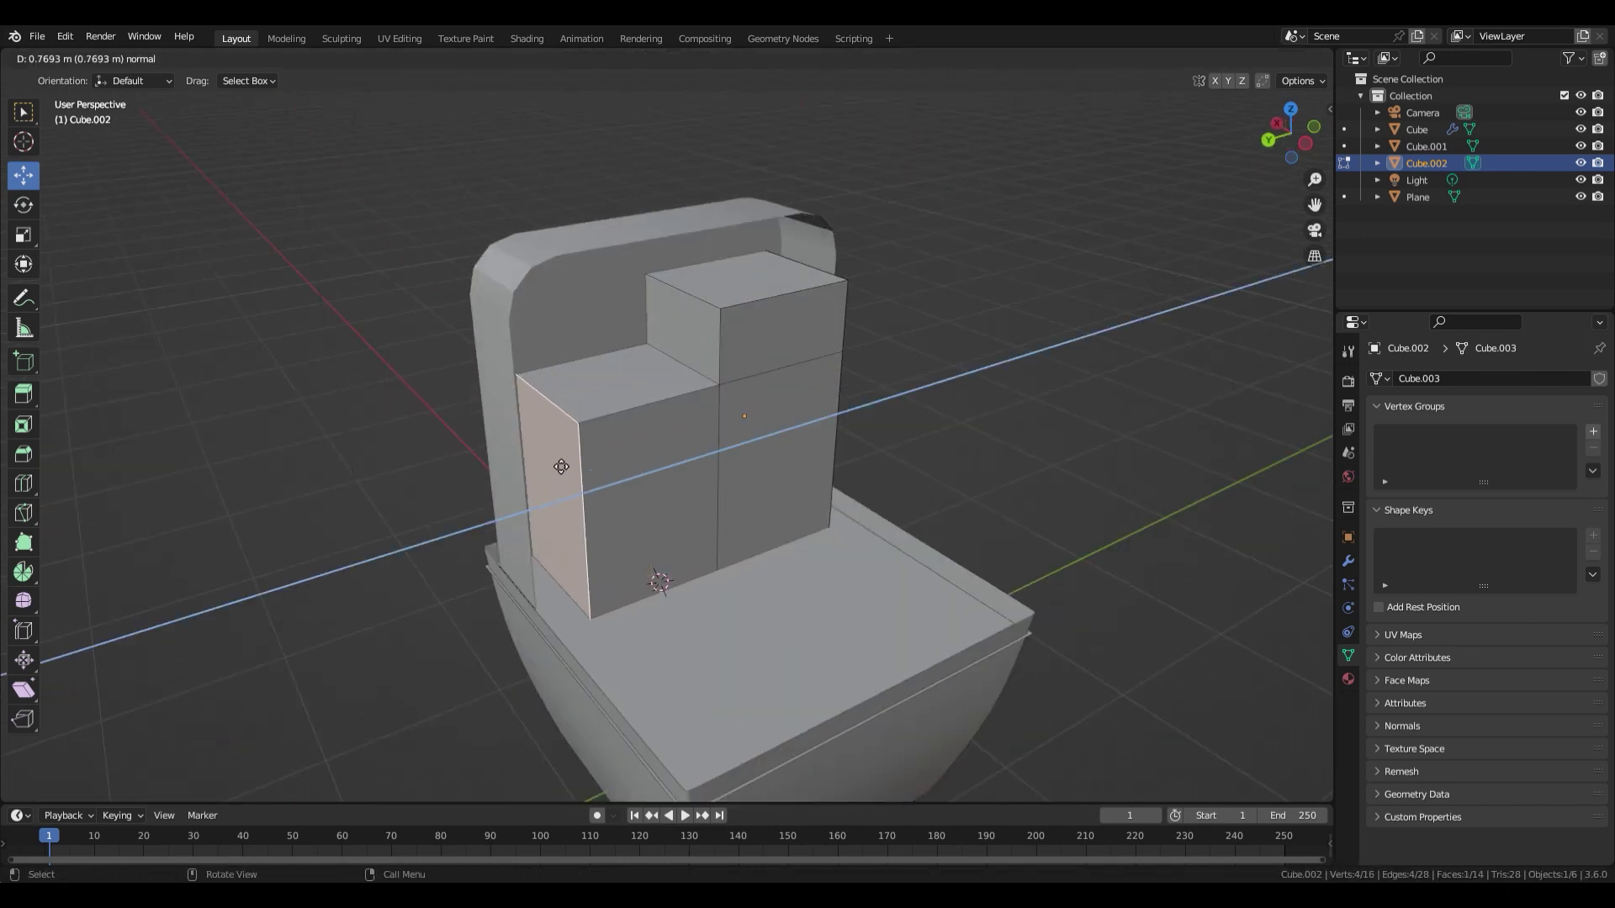
click(685, 345)
key(g)
key(y)
click(624, 360)
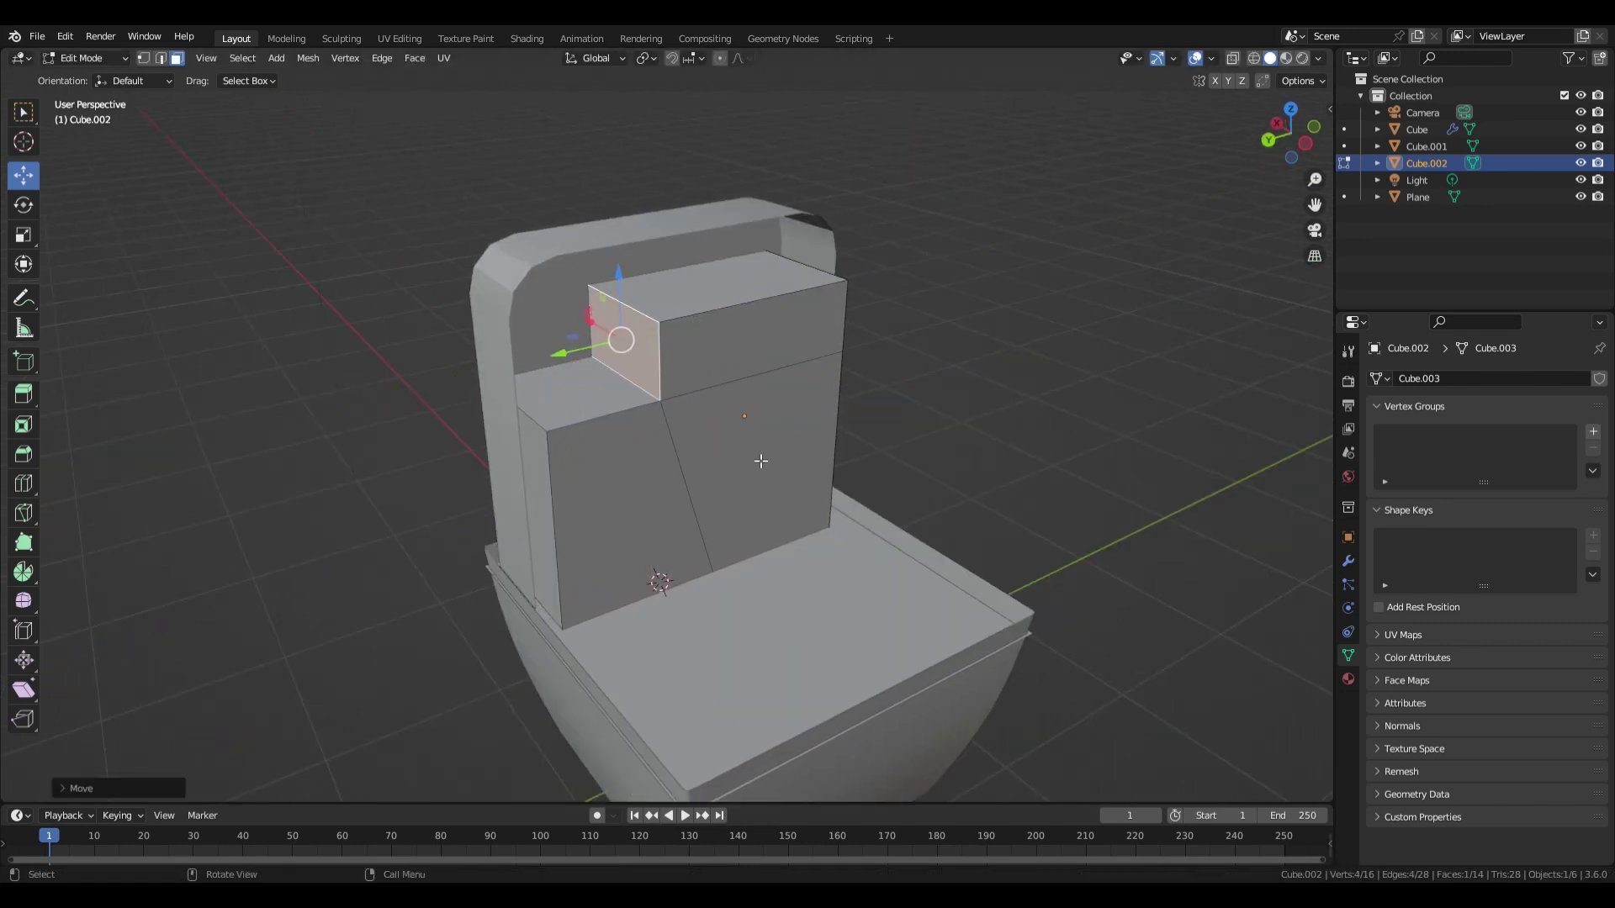
Shift the upper step's side face together with the vertical edges below it along Y to widen the upper block.
key(alt+z)
shift+click(653, 456)
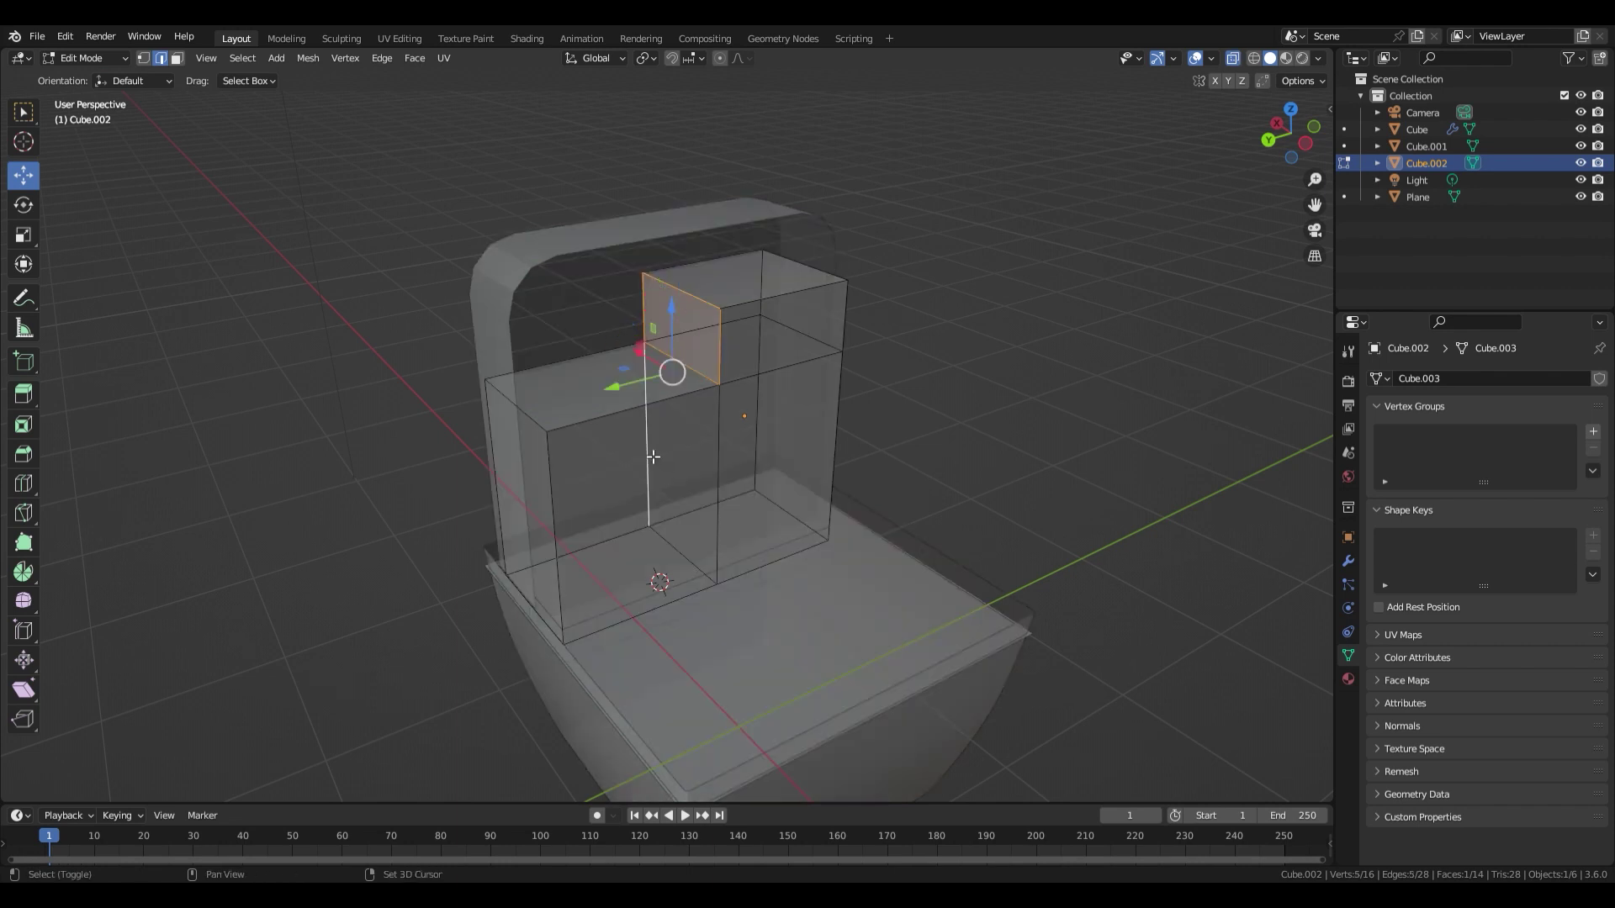
key(alt+z)
key(g)
key(y)
click(620, 445)
scroll(640, 446, up, 1)
scroll(656, 446, down, 1)
key(Tab)
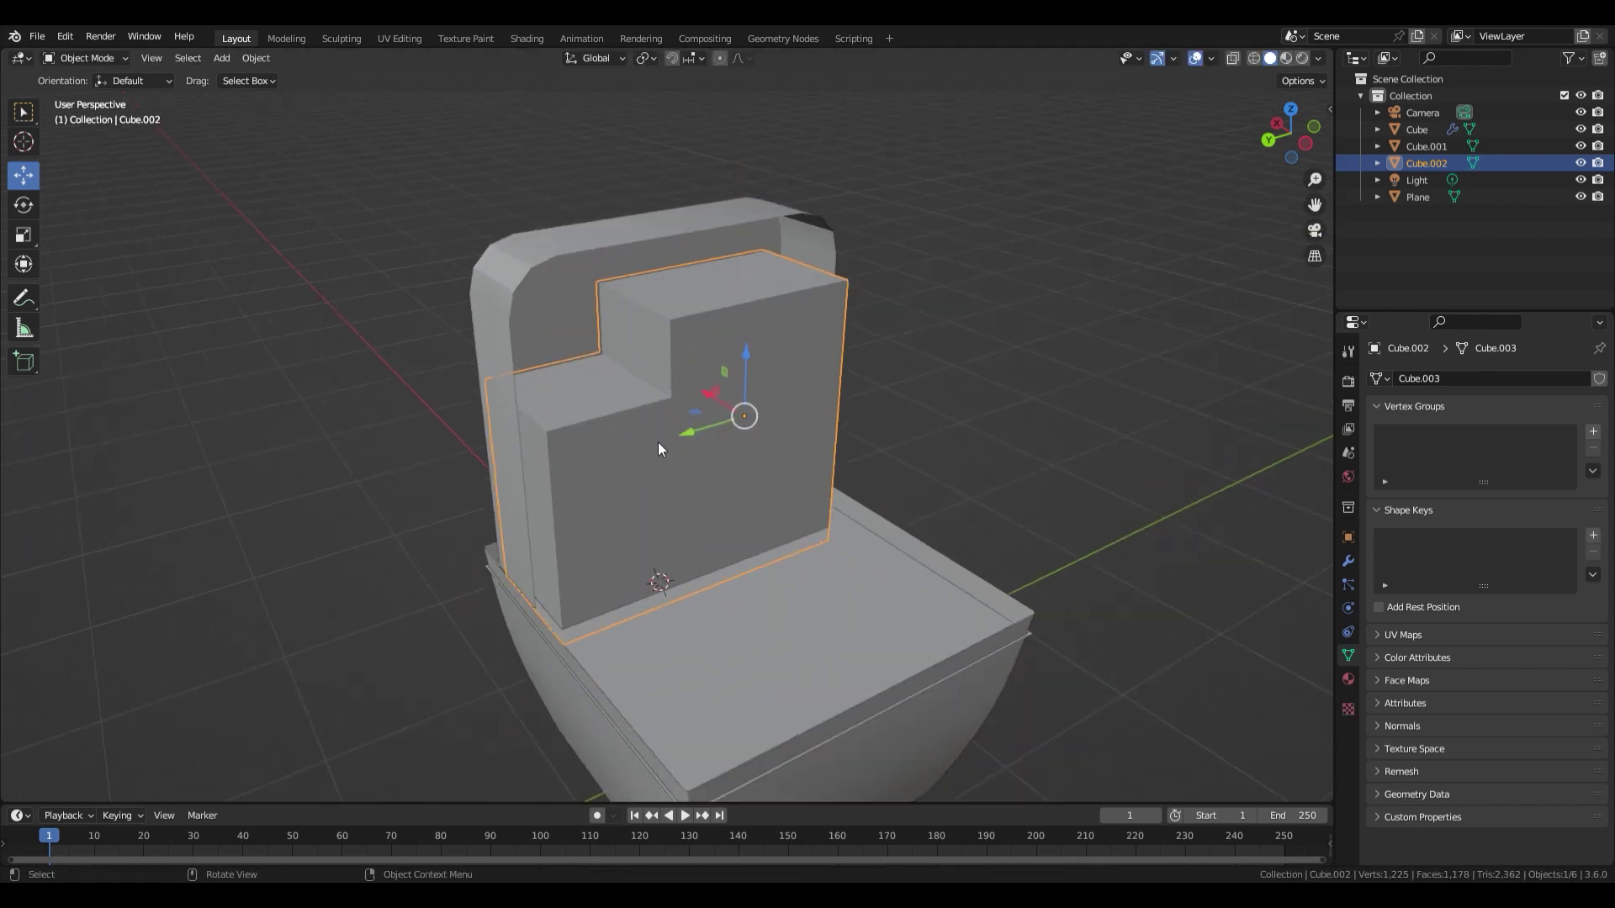
Add a lengthwise loop cut through the middle of the stepped block.
key(Tab)
key(Tab)
click(1028, 370)
click(700, 404)
key(Tab)
scroll(700, 403, up, 2)
middle_drag(700, 404, 718, 461)
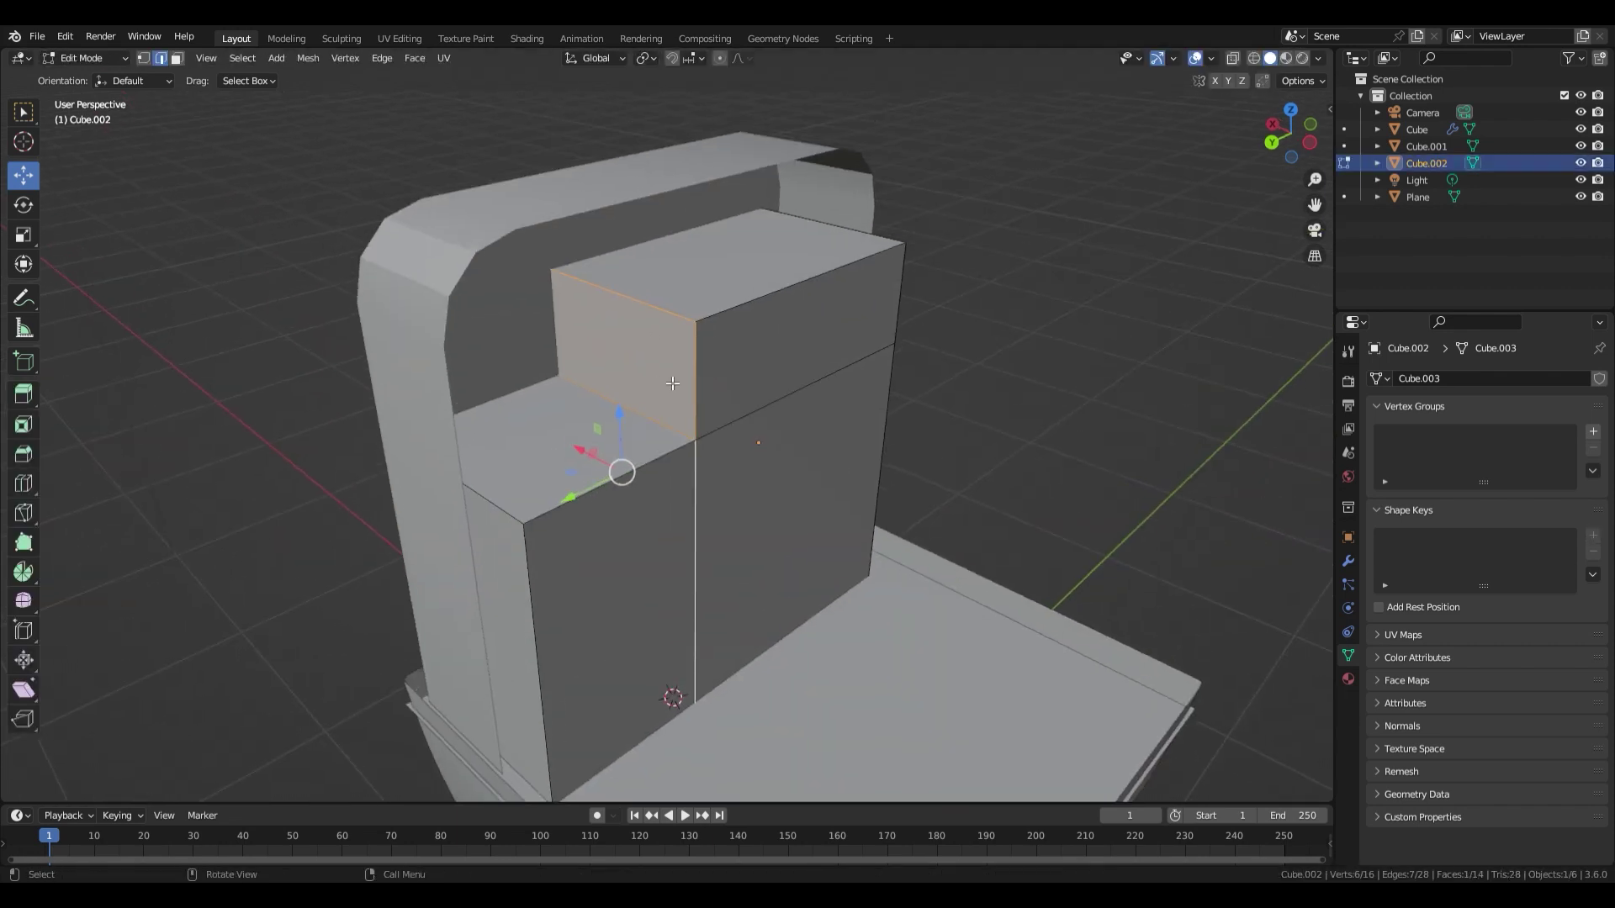
key(3)
key(ctrl+r)
click(627, 323)
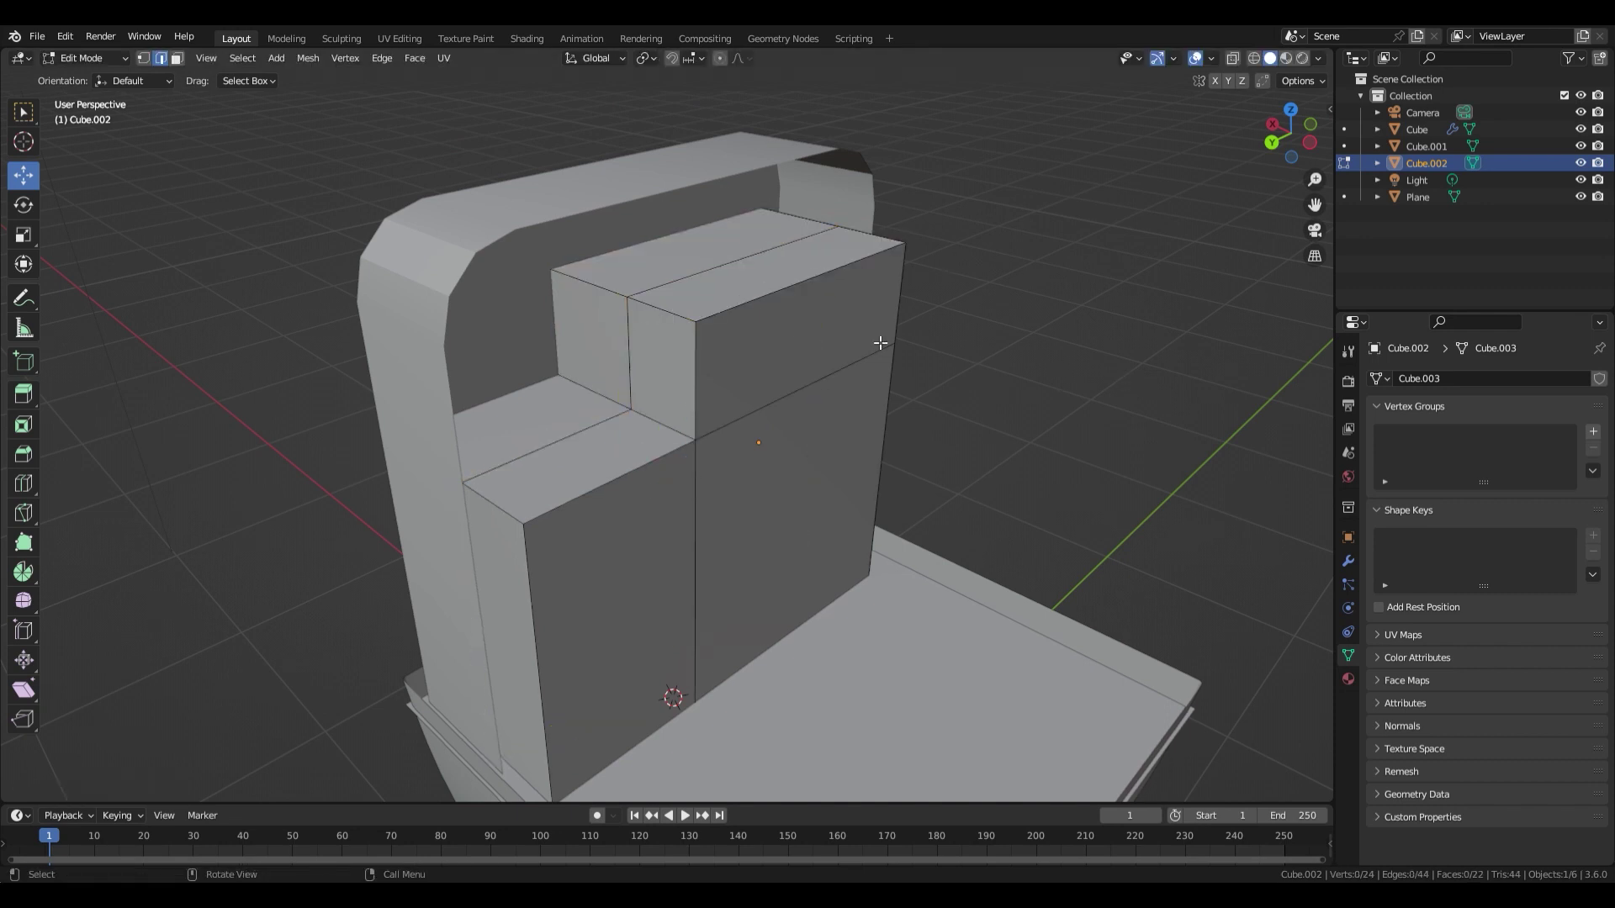
Inset the top faces of the upper block and extrude them downward to form a basin.
click(786, 316)
scroll(740, 336, up, 3)
middle_drag(656, 345, 703, 310)
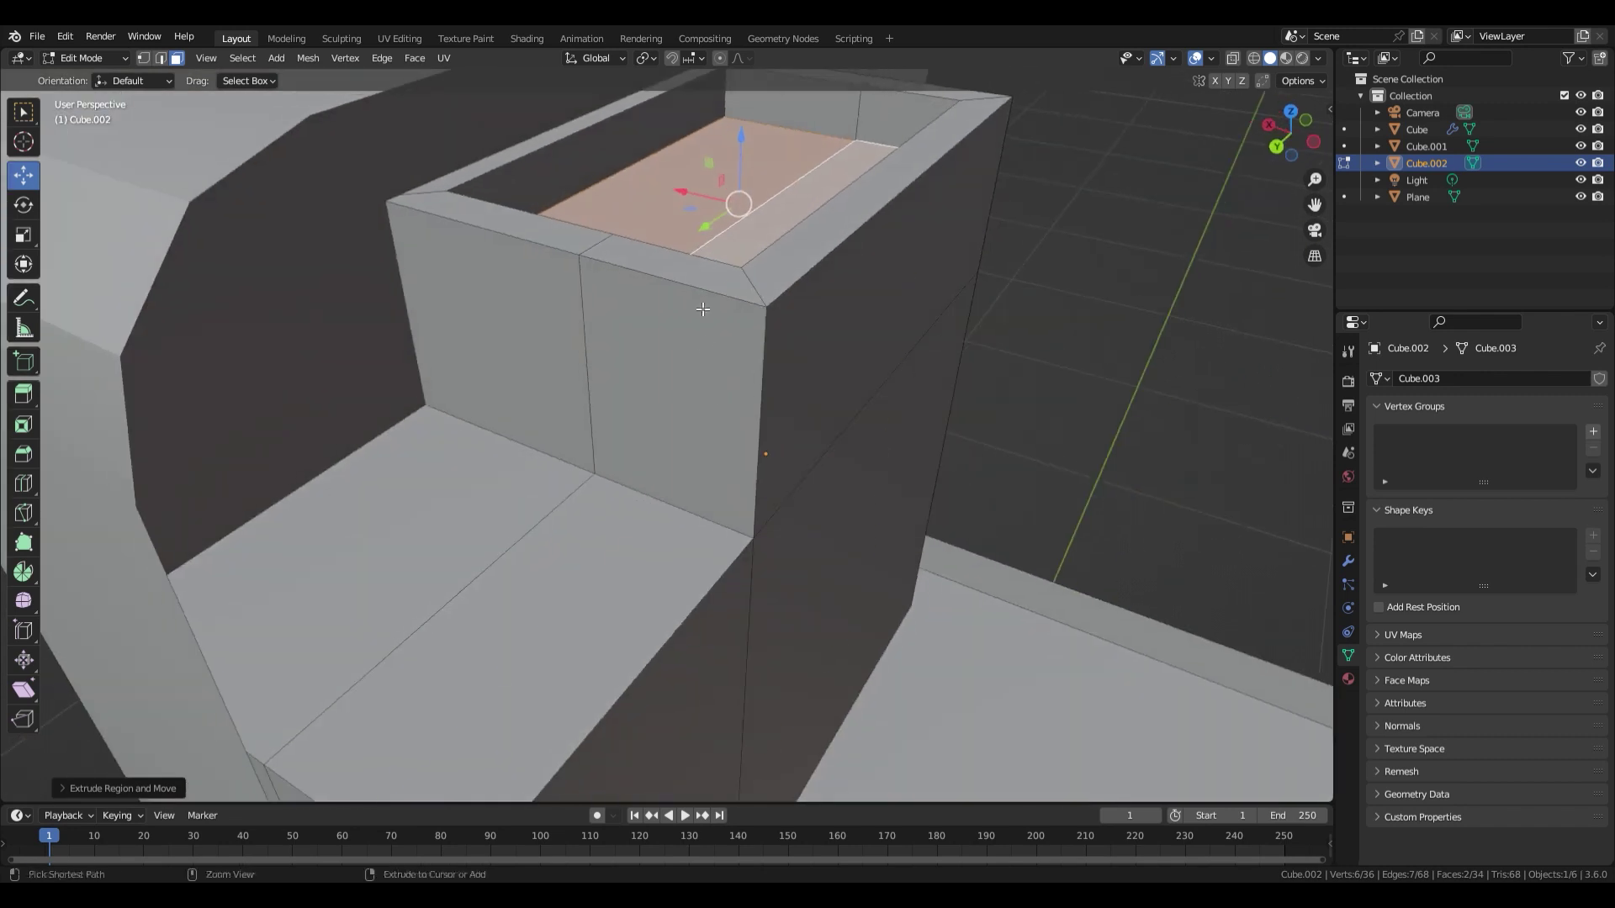
Dissolve the extra middle edges running along the basin floor and over its end walls.
key(j)
middle_drag(796, 276, 646, 343)
key(2)
shift+click(380, 288)
middle_drag(386, 294, 274, 340)
shift+click(568, 562)
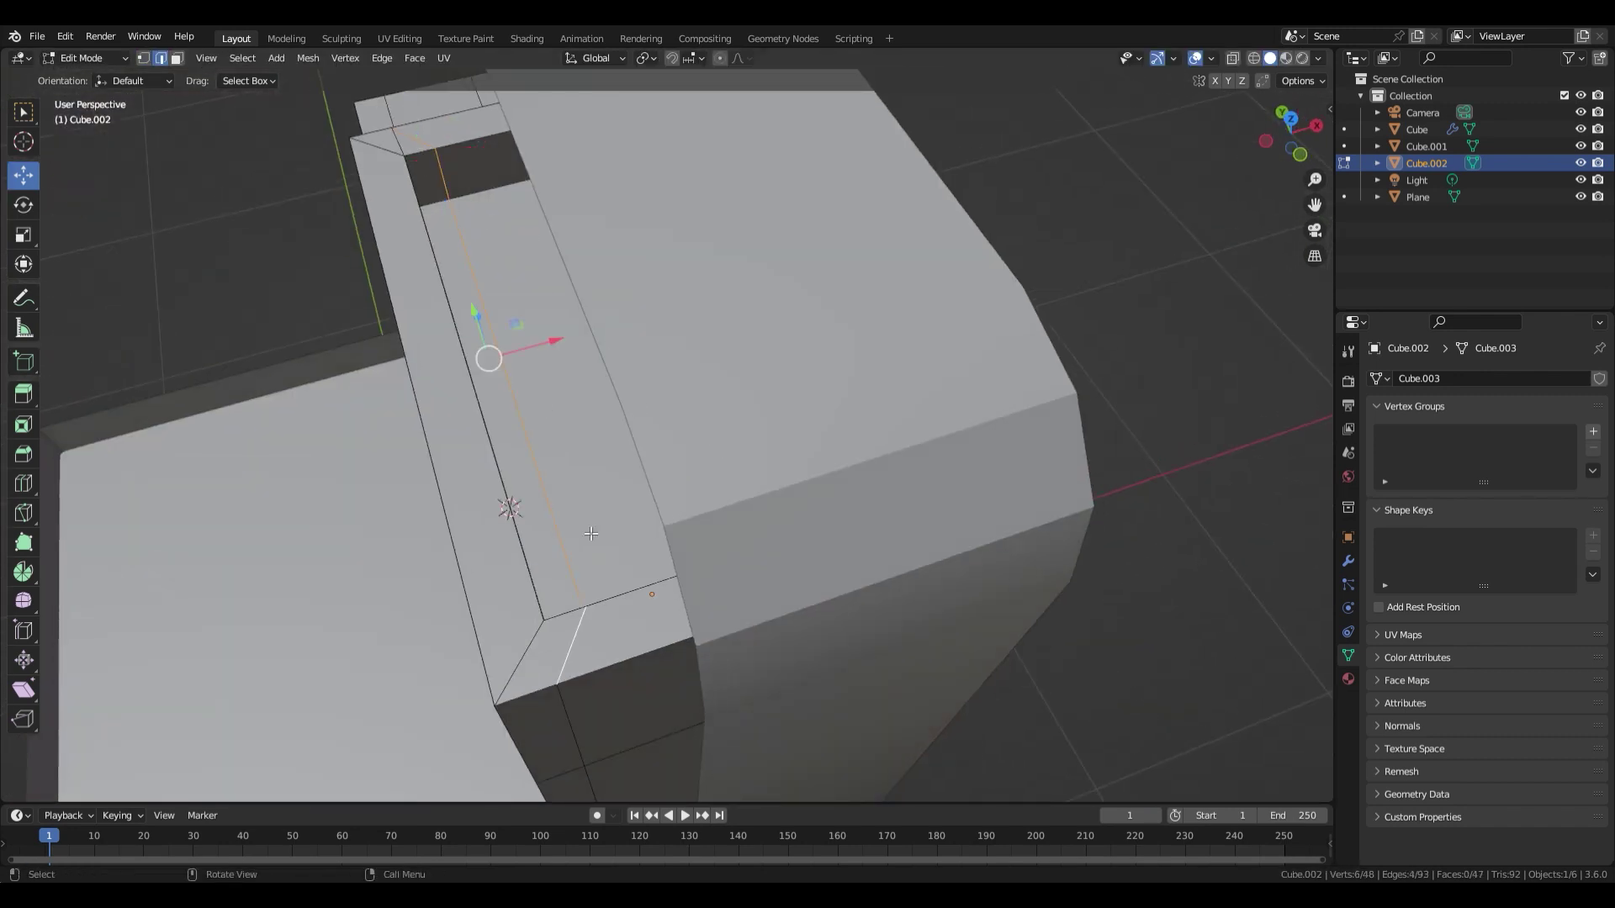
key(x)
key(Escape)
middle_drag(603, 516, 790, 533)
shift+click(993, 181)
middle_drag(993, 181, 700, 383)
key(x)
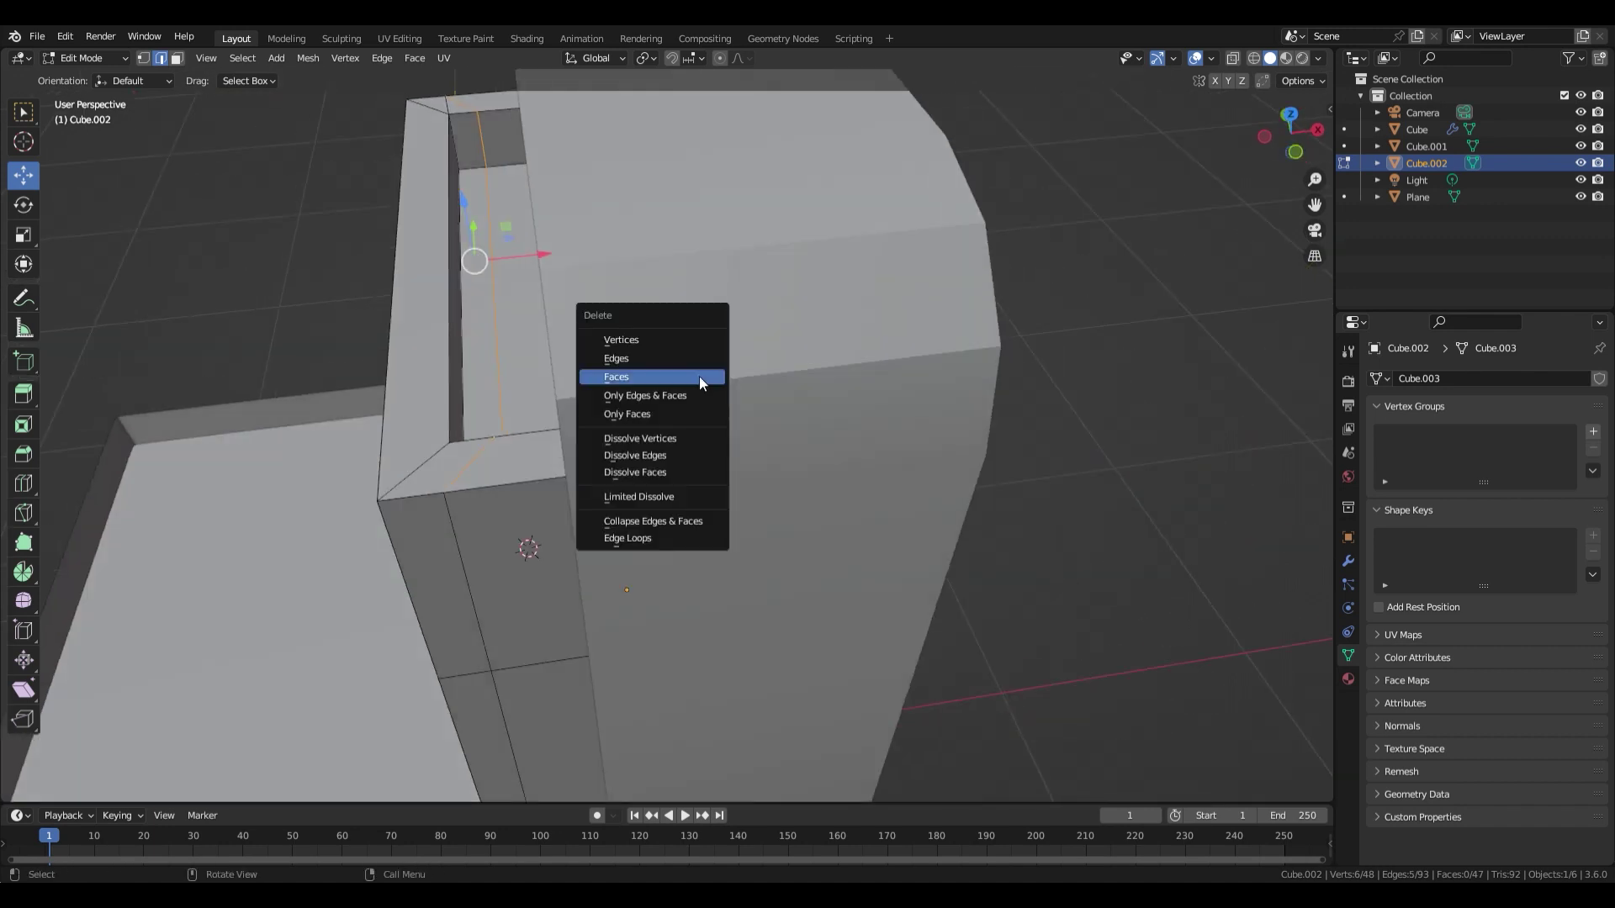
click(693, 457)
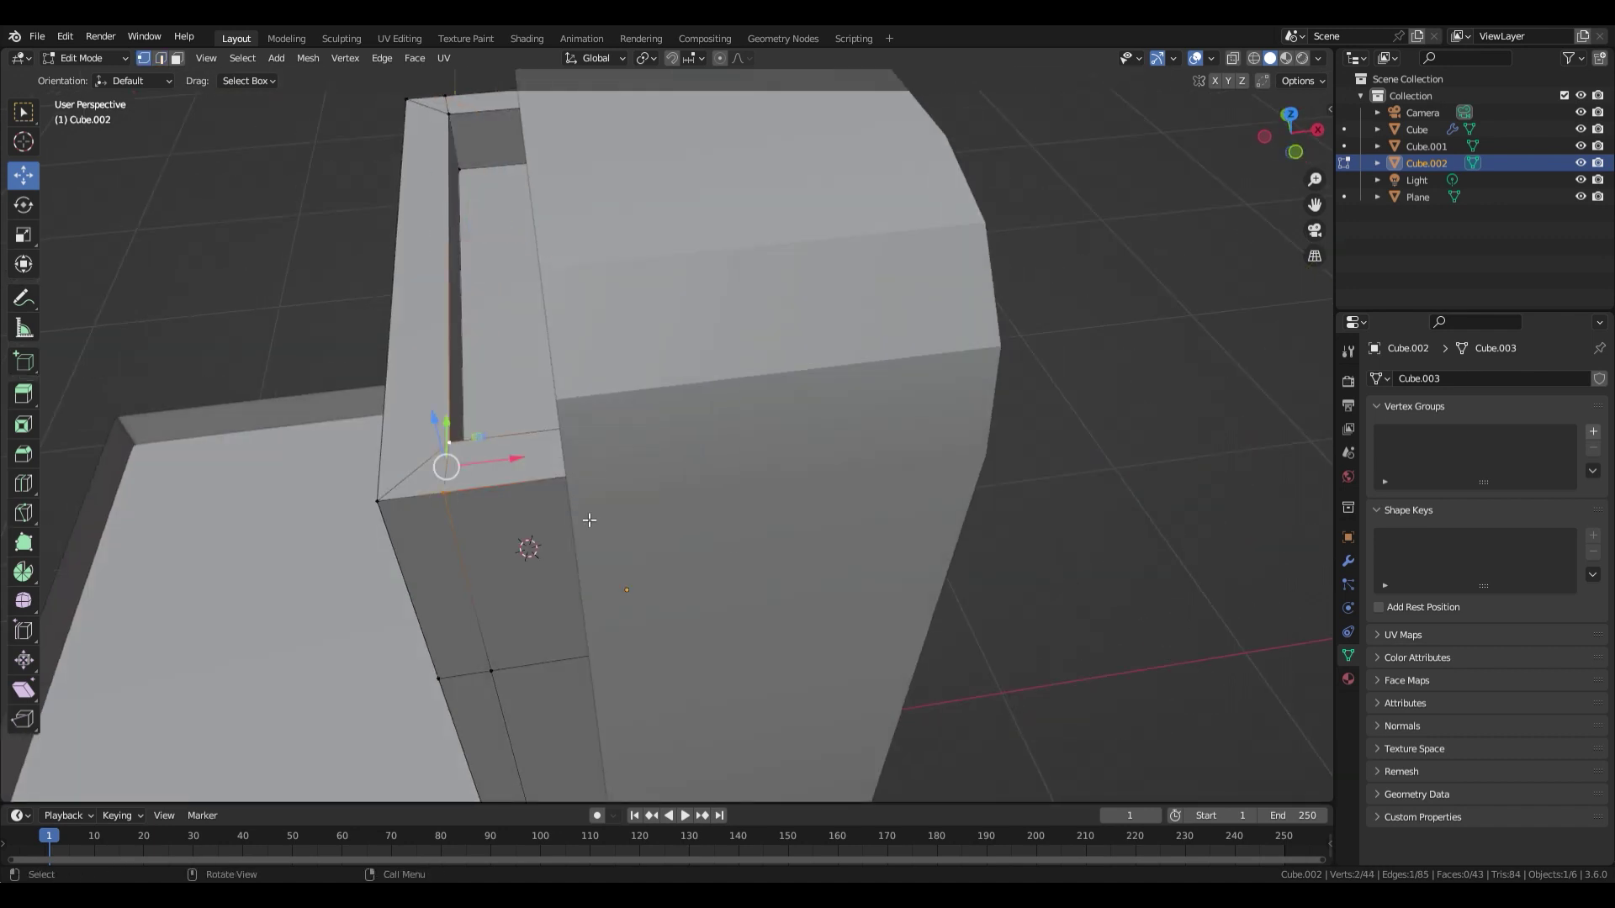
Dissolve the leftover edges on the basin's end rims and save the file.
middle_drag(588, 521, 467, 455)
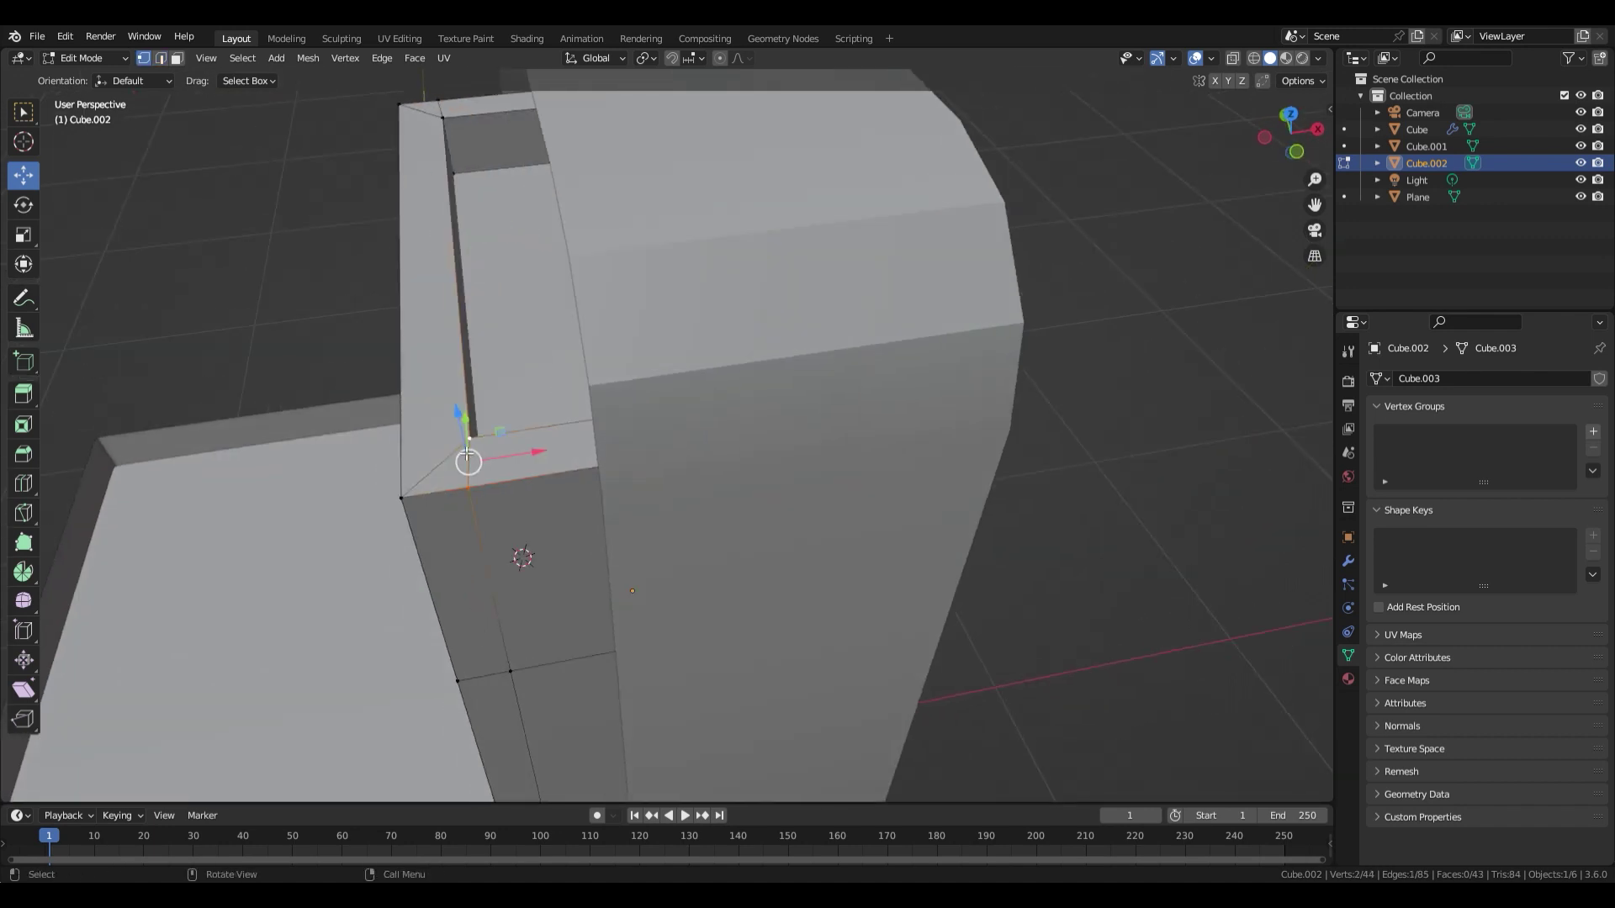
shift+click(428, 124)
key(x)
click(451, 243)
middle_drag(454, 253, 747, 360)
key(ctrl+s)
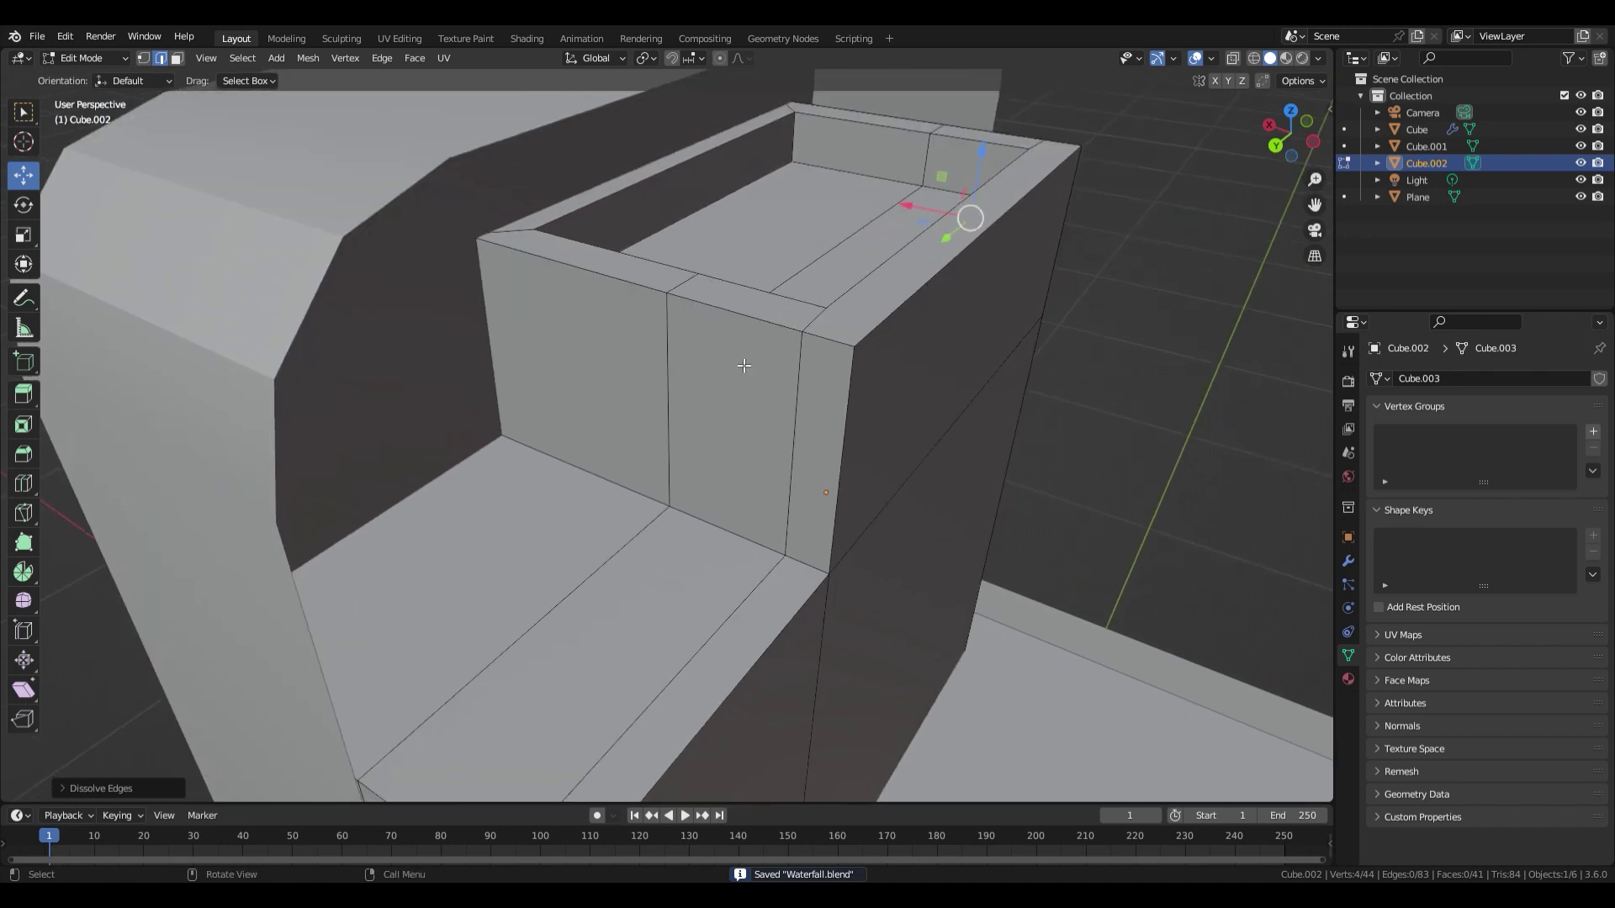
Add a horizontal loop cut around the upper block and delete the end-wall faces above it to open a spout notch.
key(3)
click(755, 305)
middle_drag(754, 305, 418, 324)
key(ctrl+r)
click(676, 418)
shift+click(626, 349)
shift+click(416, 324)
key(x)
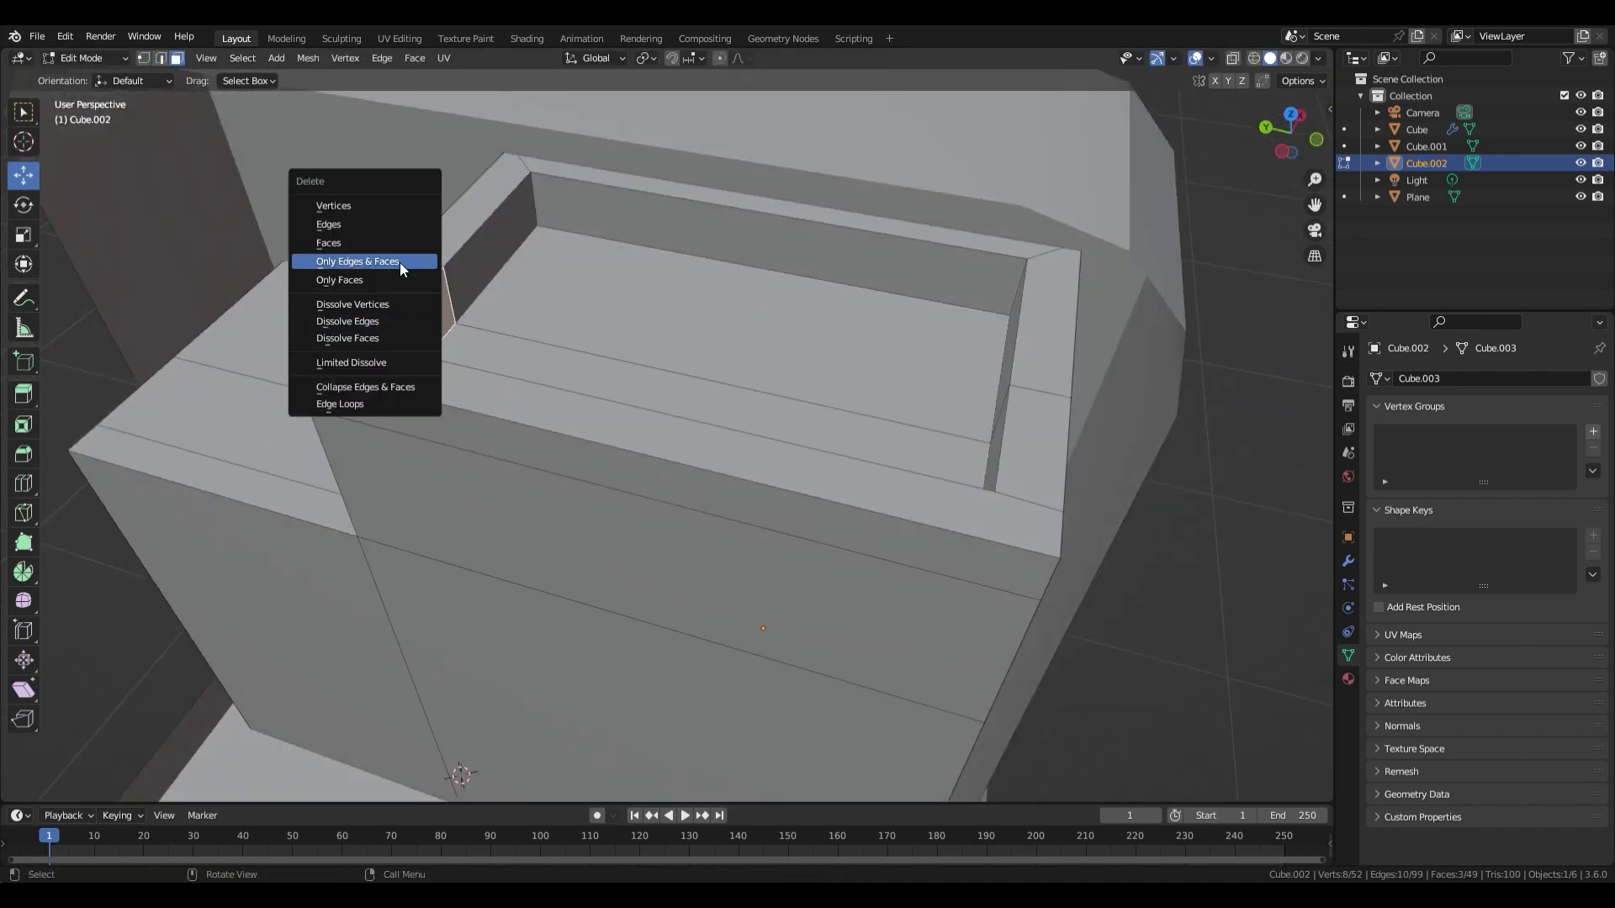
click(399, 244)
Close the open sides of the spout notch by connecting the matching corner vertices of the end wall.
middle_drag(399, 248, 723, 503)
scroll(656, 367, up, 1)
key(2)
key(1)
click(662, 363)
shift+click(427, 368)
key(j)
click(955, 414)
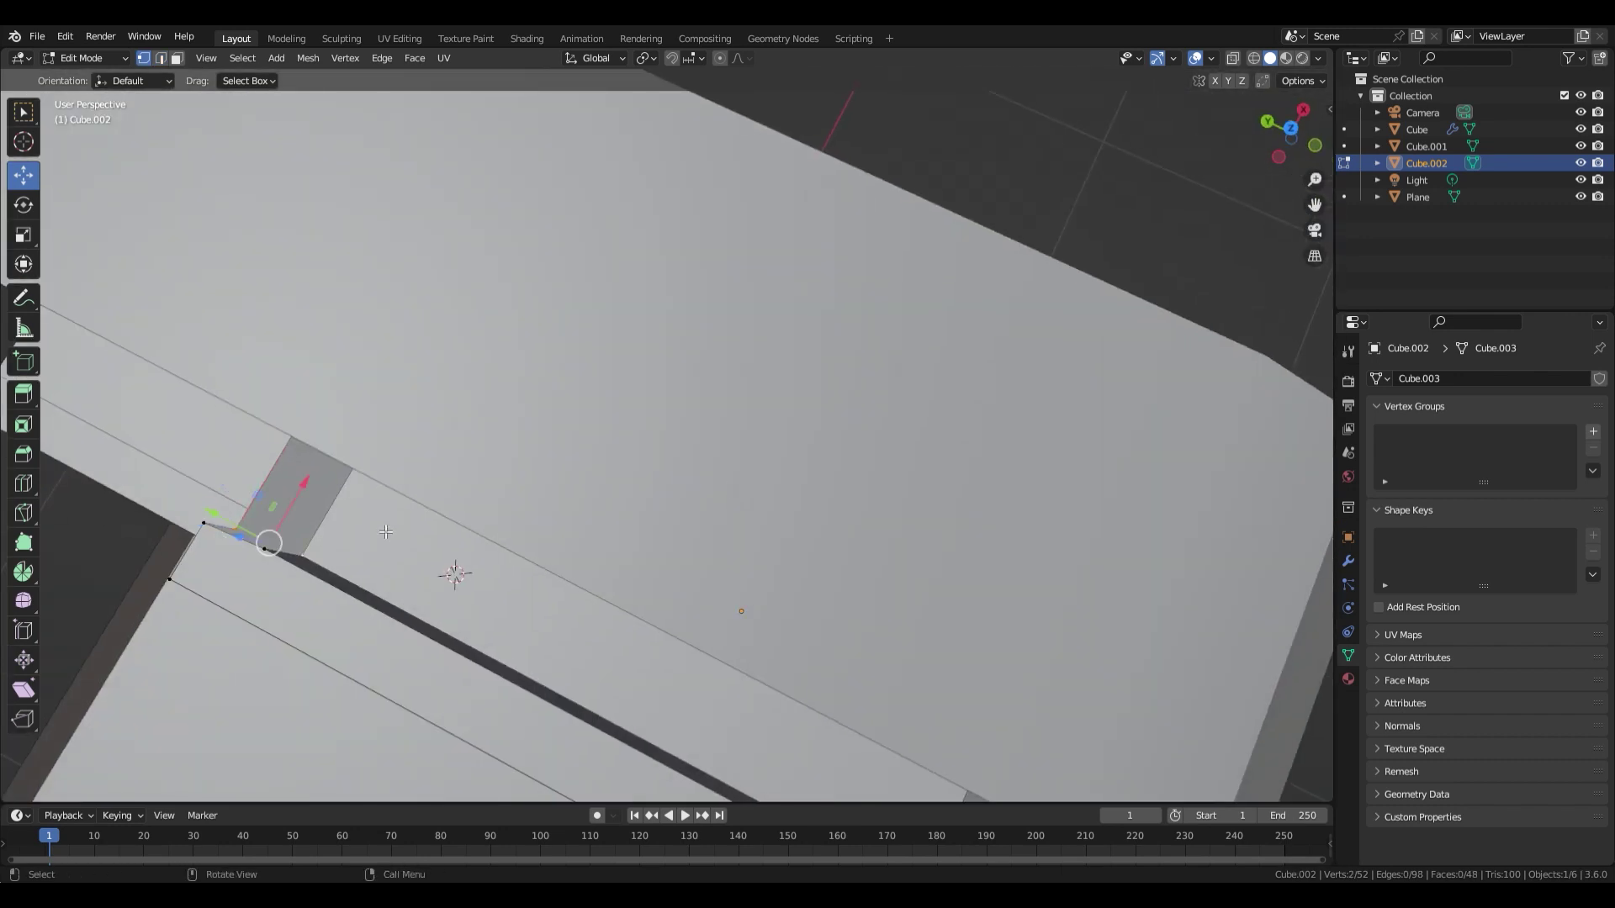
shift+click(354, 540)
key(j)
middle_drag(354, 540, 530, 440)
scroll(709, 358, up, 2)
Lower the horizontal edge loop around the upper block to deepen the spout notch.
key(2)
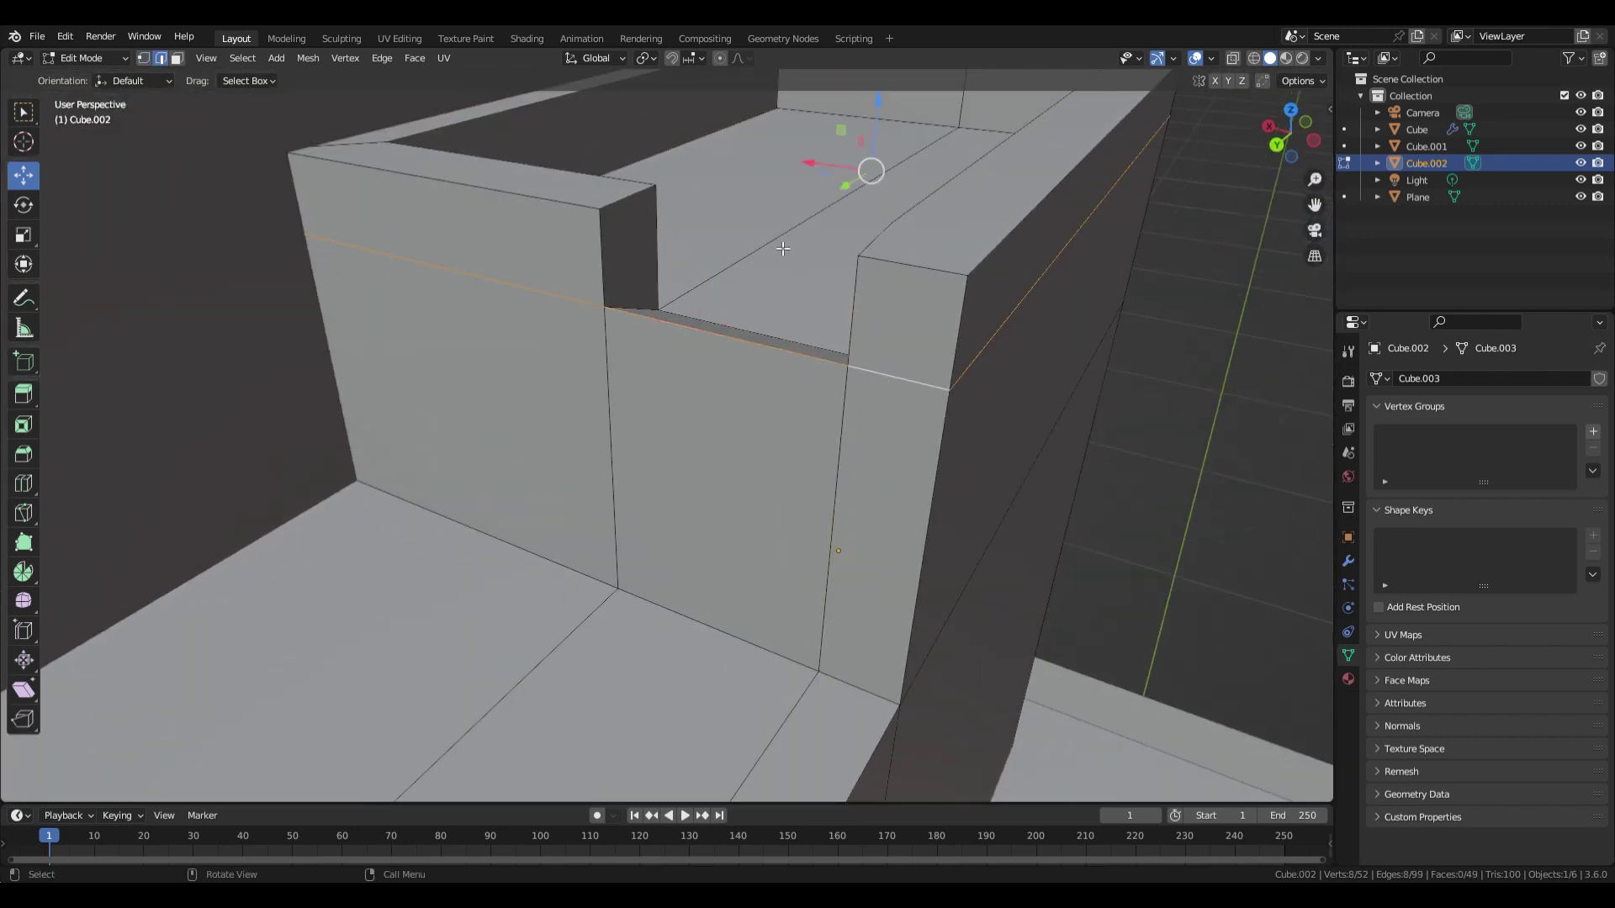
drag(881, 131, 878, 162)
scroll(951, 361, down, 4)
middle_drag(1001, 383, 948, 389)
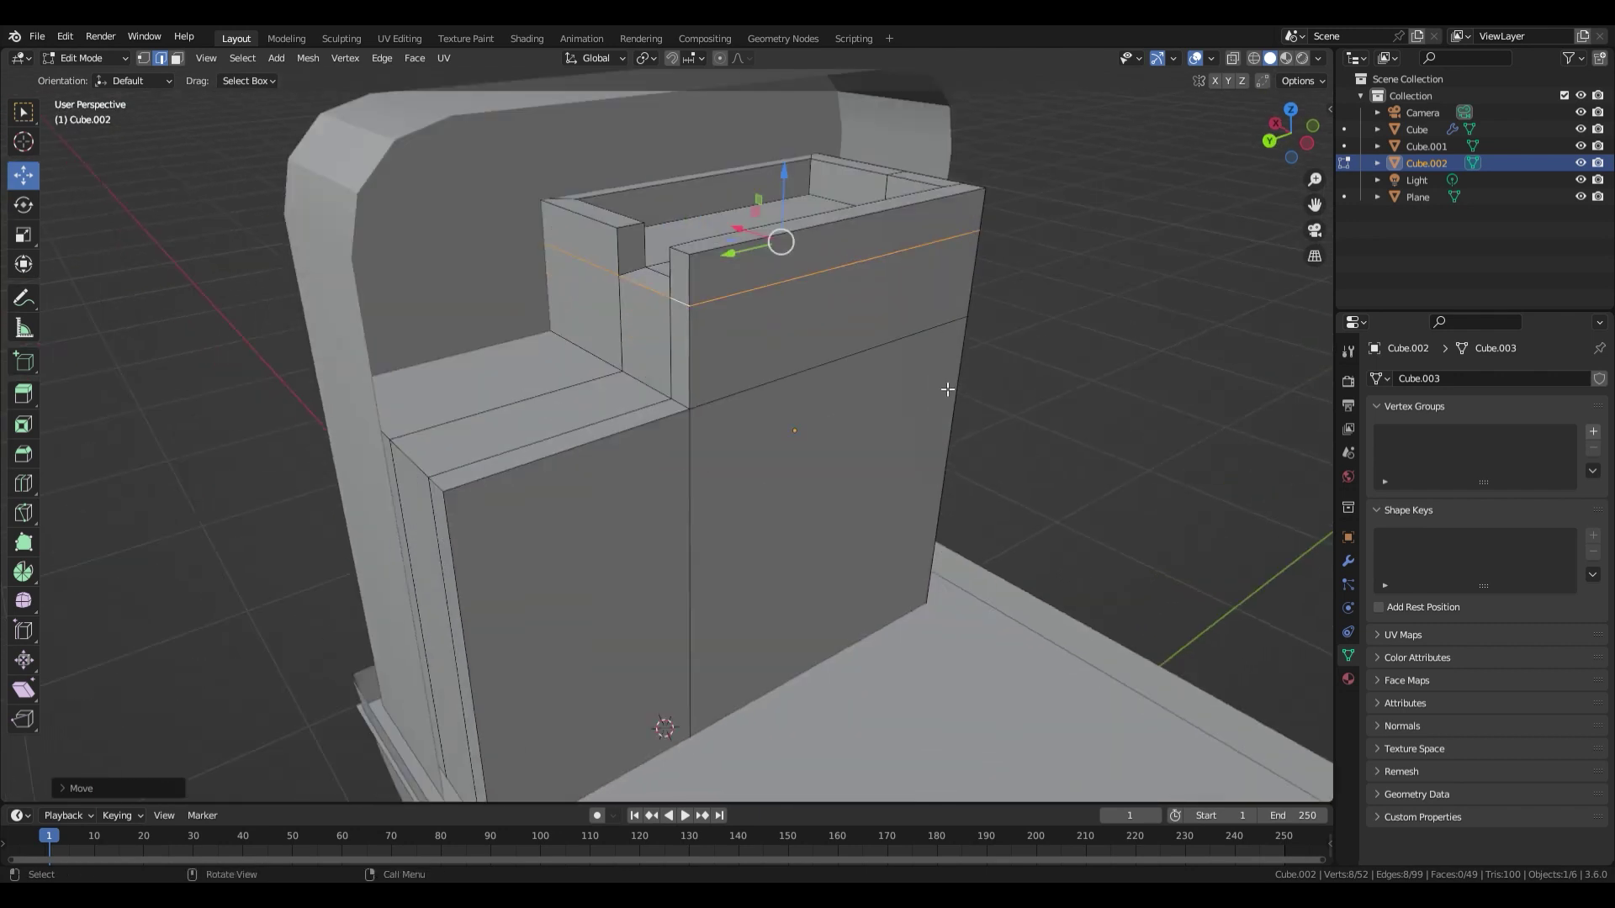
key(Tab)
scroll(948, 389, down, 2)
click(951, 389)
Add a UV sphere at the block's lower step and delete the faces of its upper half.
click(221, 57)
mouse_move(230, 77)
click(404, 127)
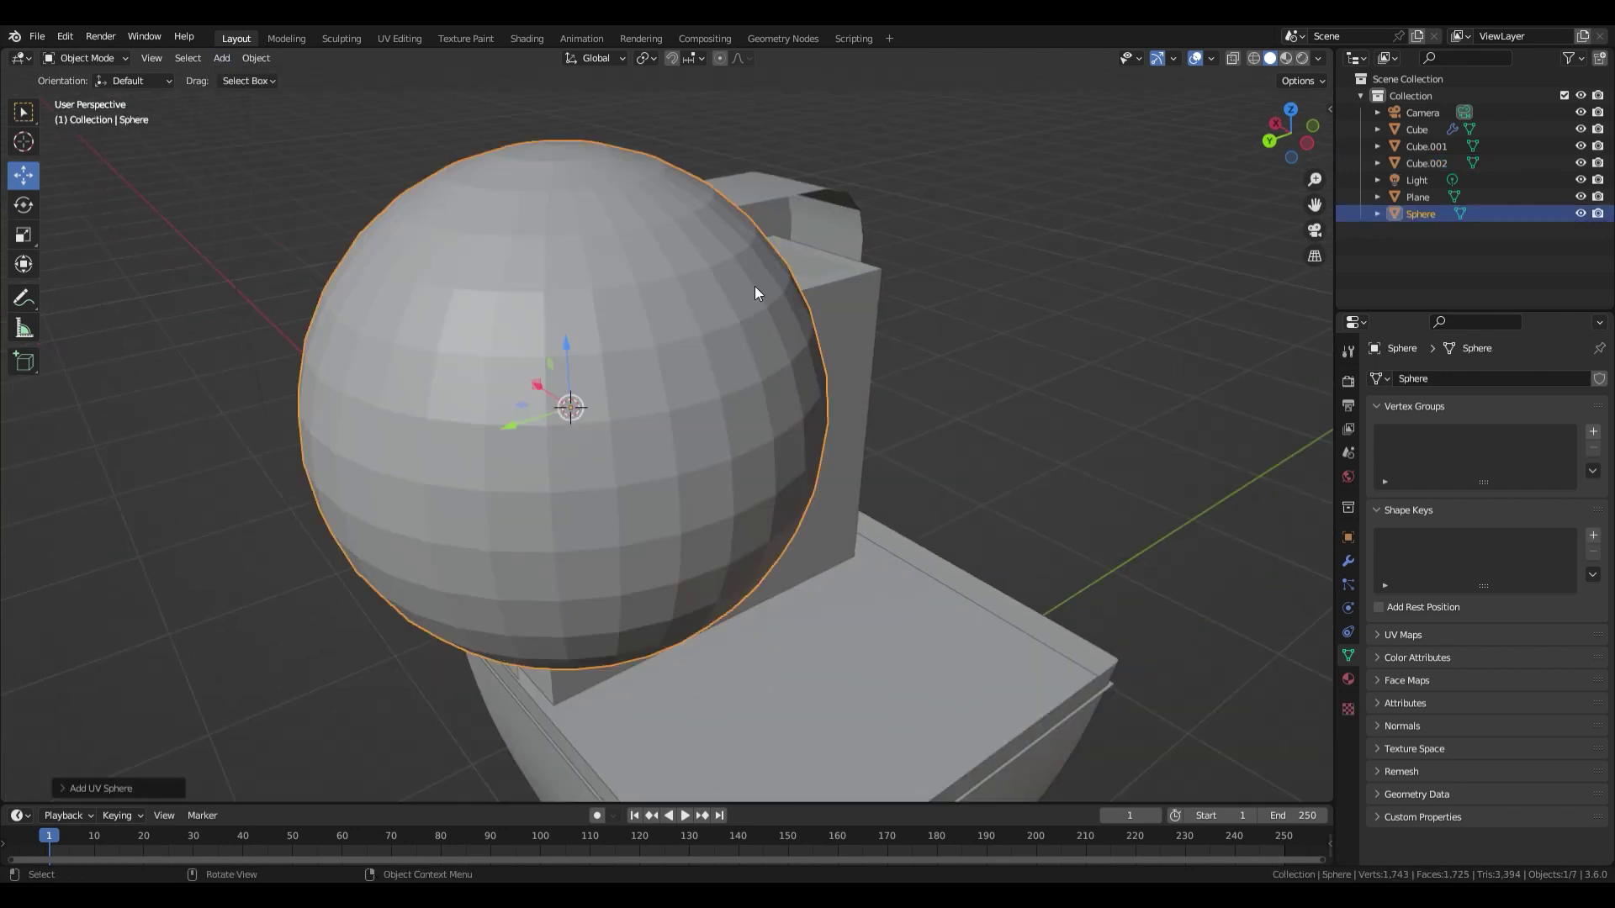
key(Tab)
key(x)
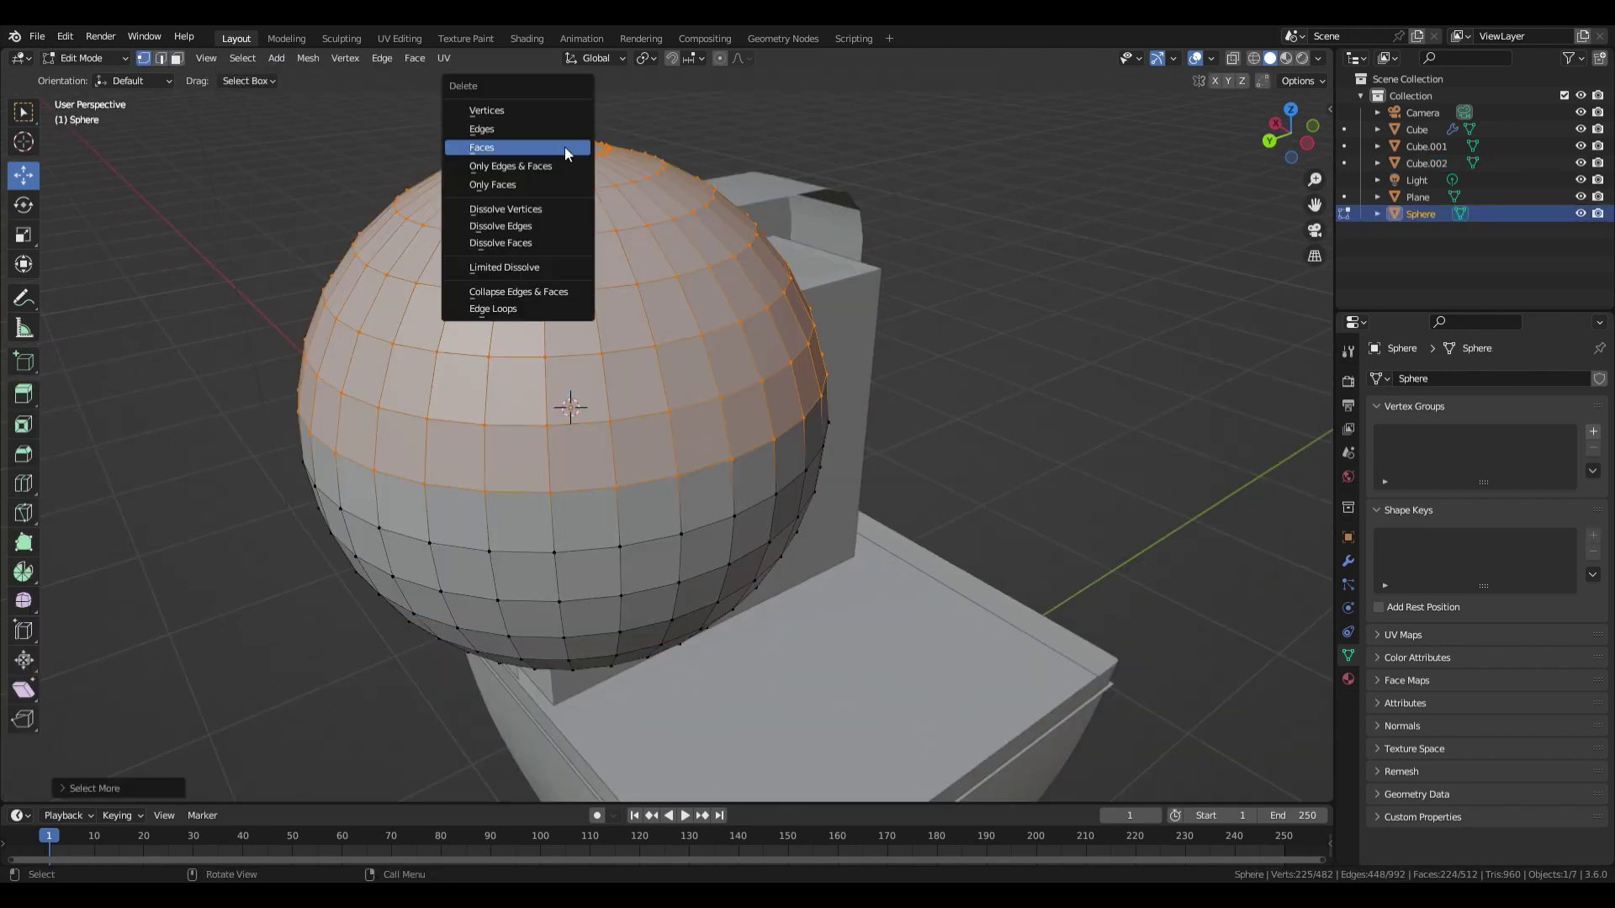
click(568, 151)
Scale the half-sphere down to a small bowl and raise it slightly above the lower step.
scroll(841, 349, down, 2)
key(Tab)
key(s)
click(691, 383)
scroll(590, 370, up, 1)
drag(589, 375, 589, 361)
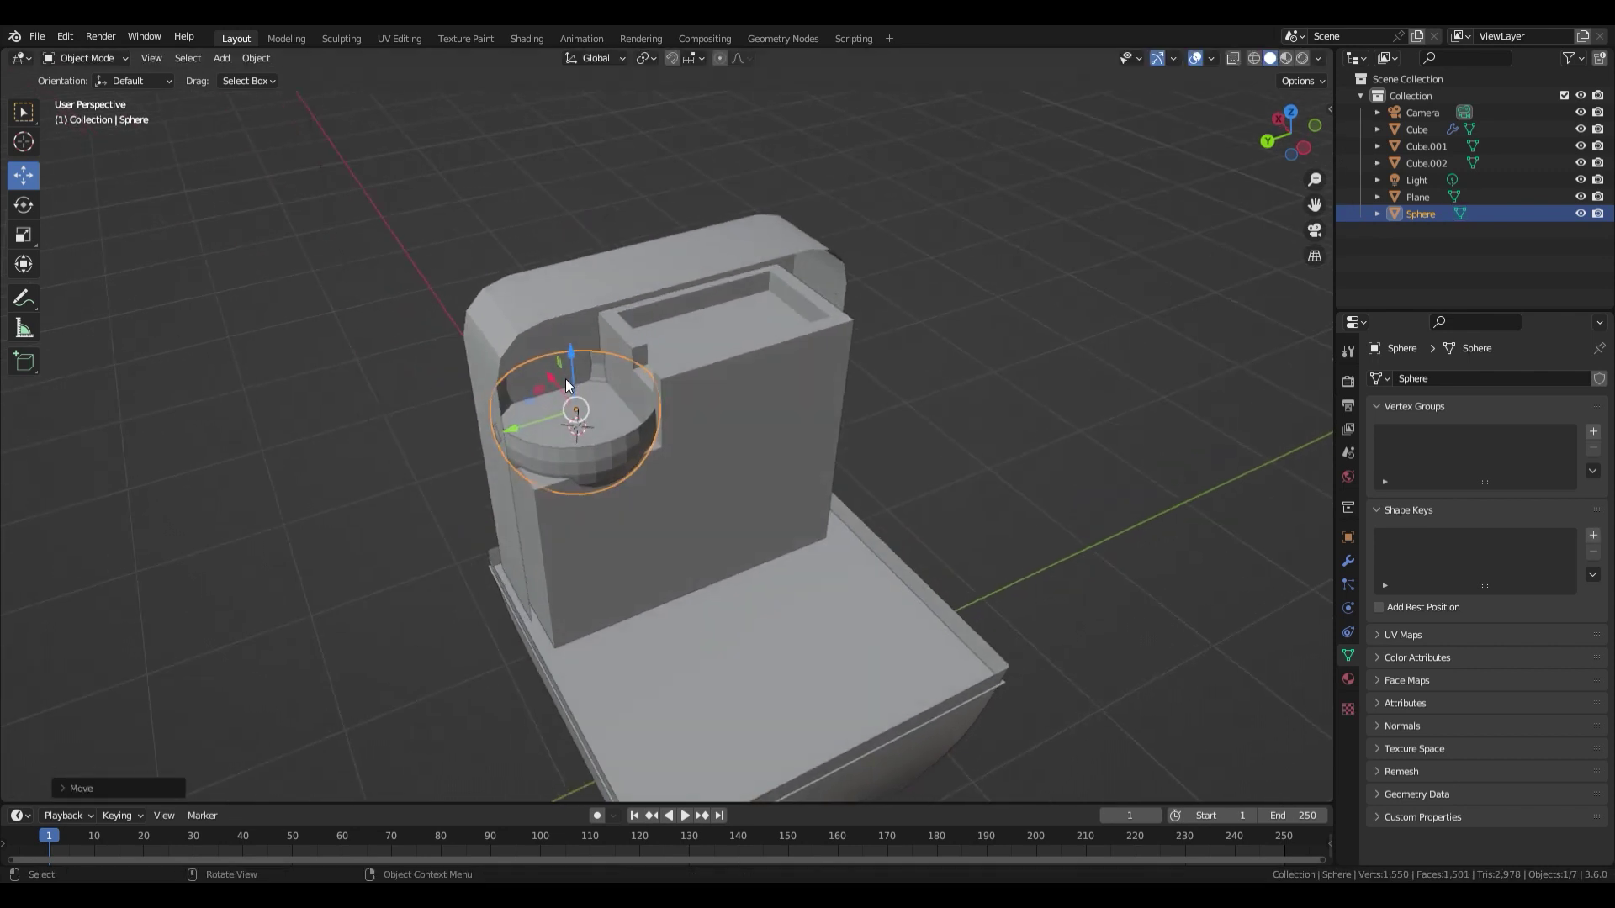
Resize the half-sphere bowl slightly and shift it along the Y axis over the block's lower step.
middle_drag(589, 362, 570, 452)
scroll(570, 452, up, 2)
drag(559, 393, 578, 396)
key(ctrl+z)
middle_drag(723, 380, 663, 379)
scroll(662, 378, up, 1)
key(s)
click(646, 381)
key(g)
key(y)
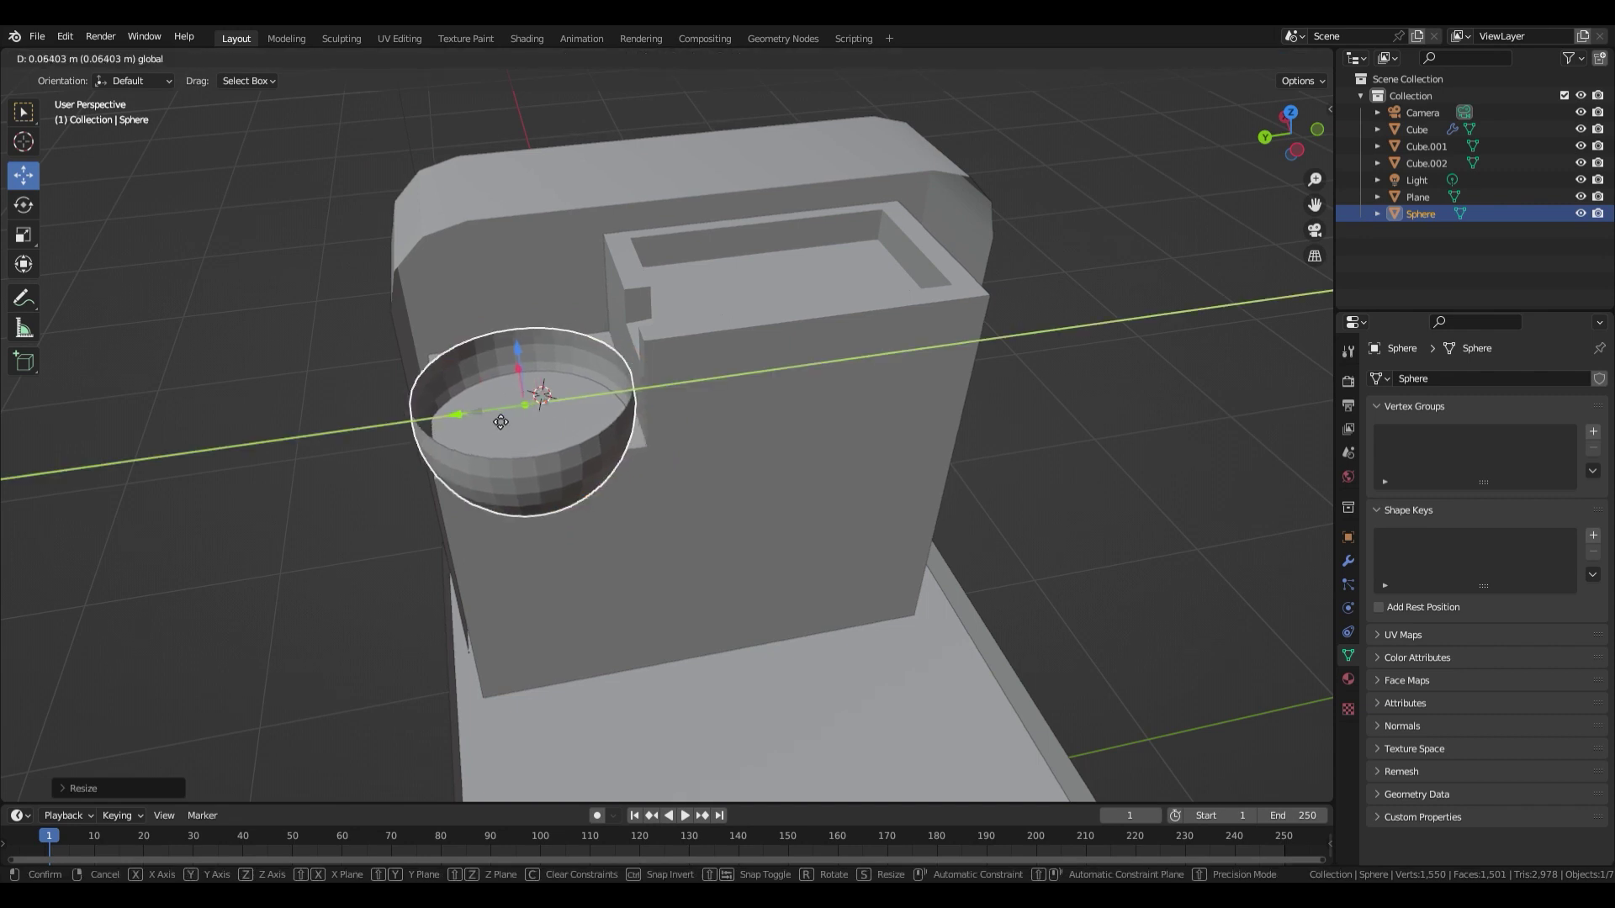
Shade the bowl smooth.
middle_drag(469, 446, 559, 408)
scroll(577, 371, up, 1)
right_click(614, 346)
click(613, 341)
Add a Solidify modifier to the bowl with a thickness of 0.19 m and raise the bowl slightly.
click(277, 210)
drag(277, 168, 1104, 379)
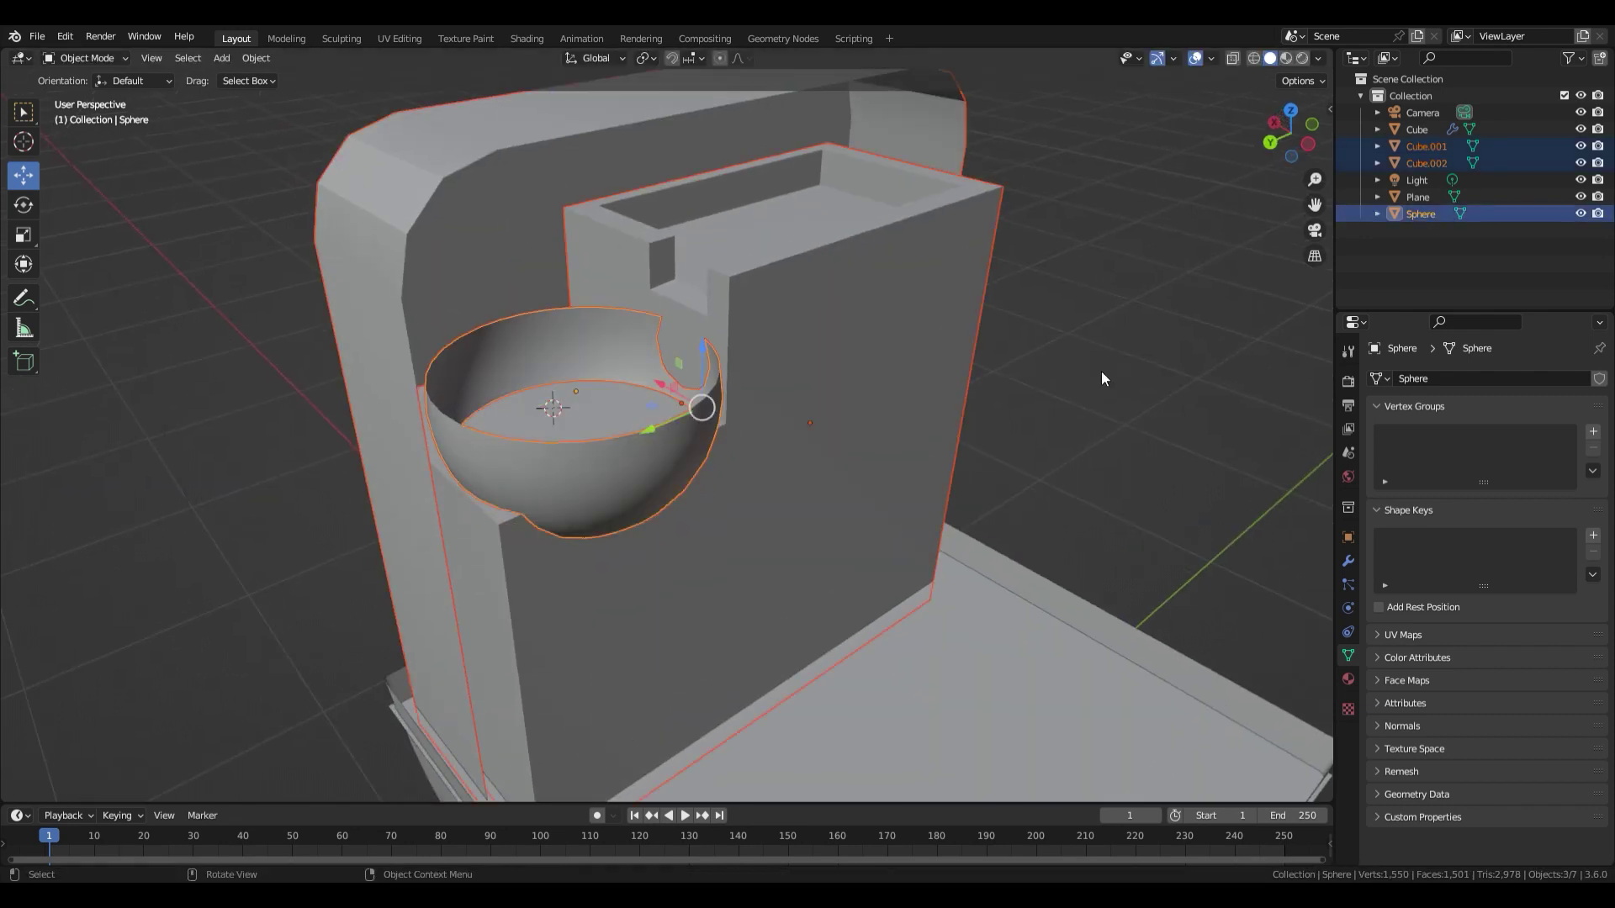
click(1347, 561)
click(1486, 378)
click(1194, 669)
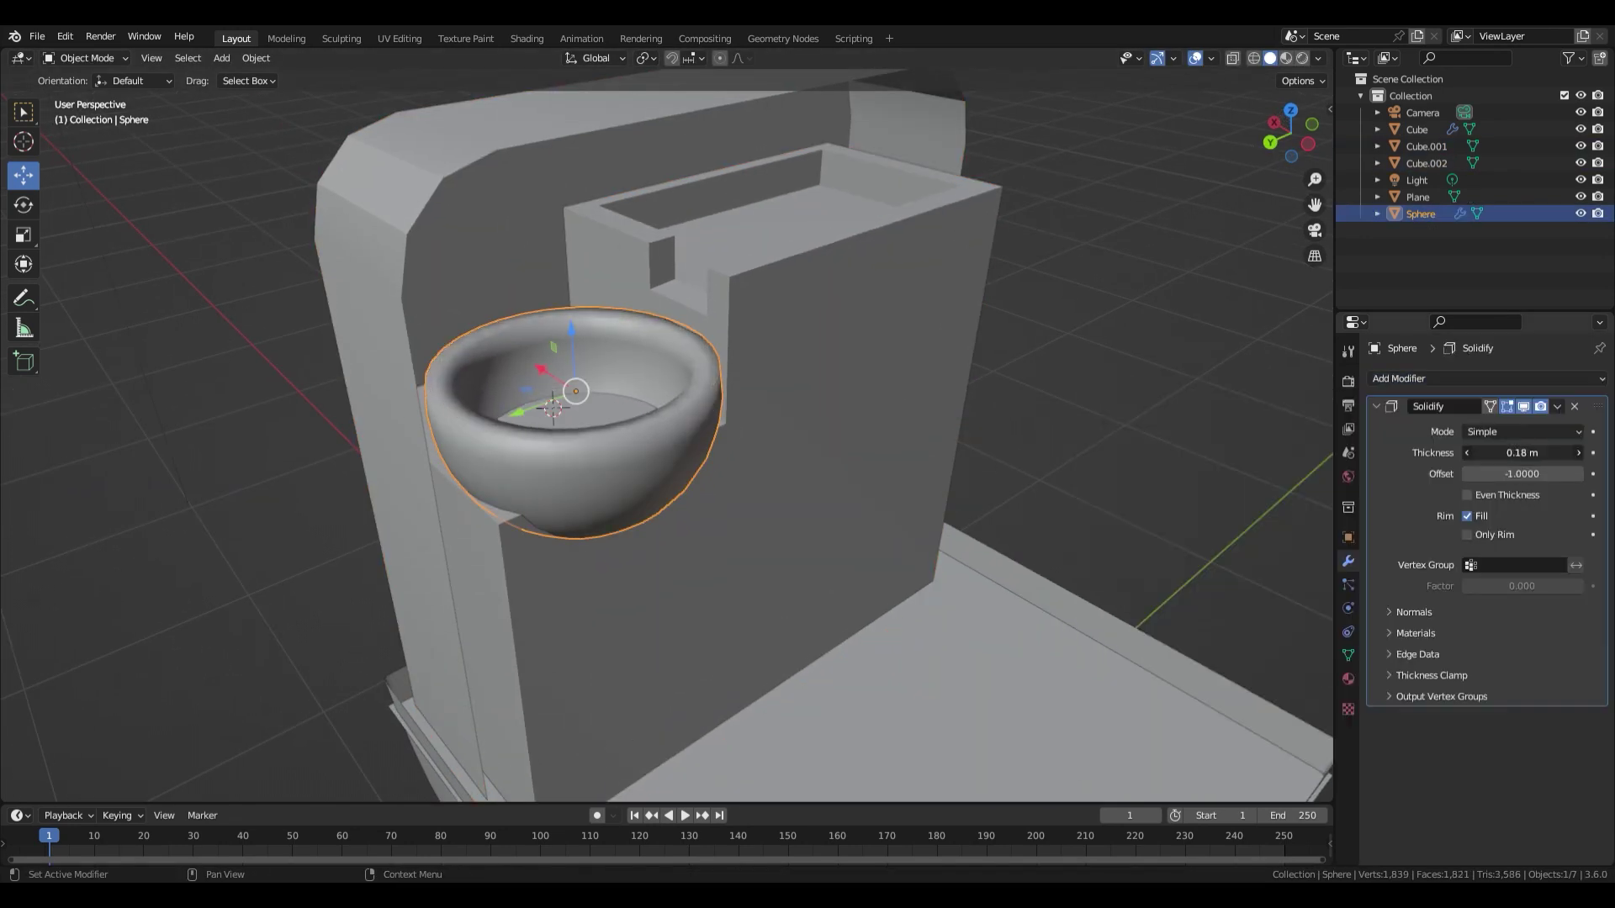
middle_drag(604, 430, 608, 458)
drag(589, 361, 588, 352)
middle_drag(664, 446, 713, 467)
scroll(714, 467, down, 3)
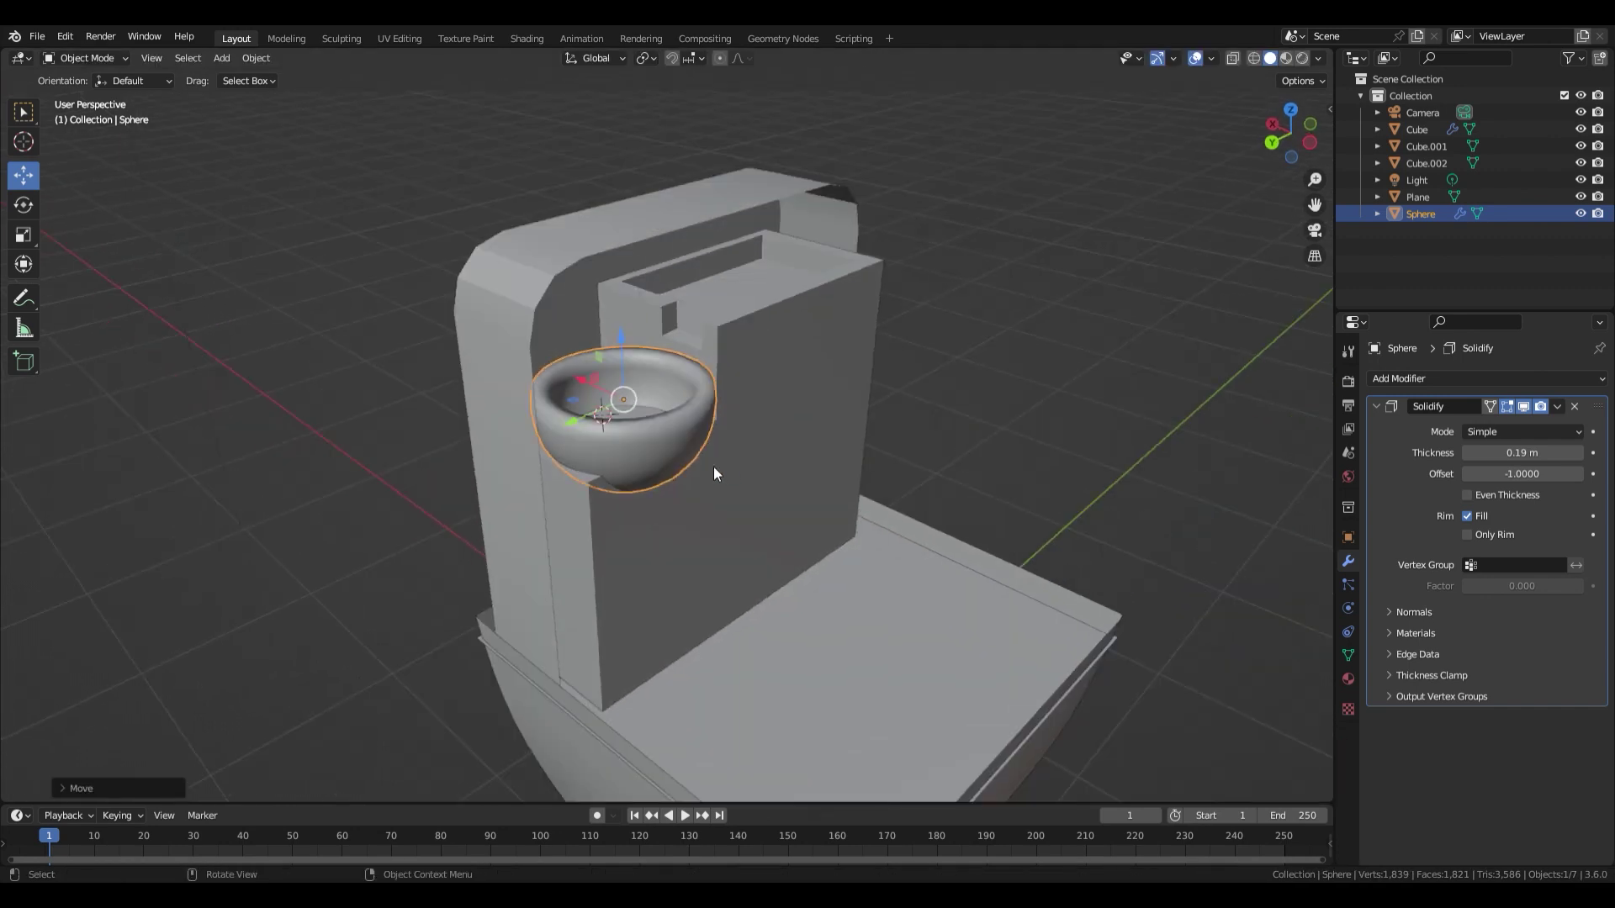
Lower one face of the bowl's front rim and pull it outward to start a pouring spout.
key(Tab)
scroll(719, 472, up, 4)
middle_drag(727, 410, 652, 391)
click(559, 398)
drag(558, 349, 561, 395)
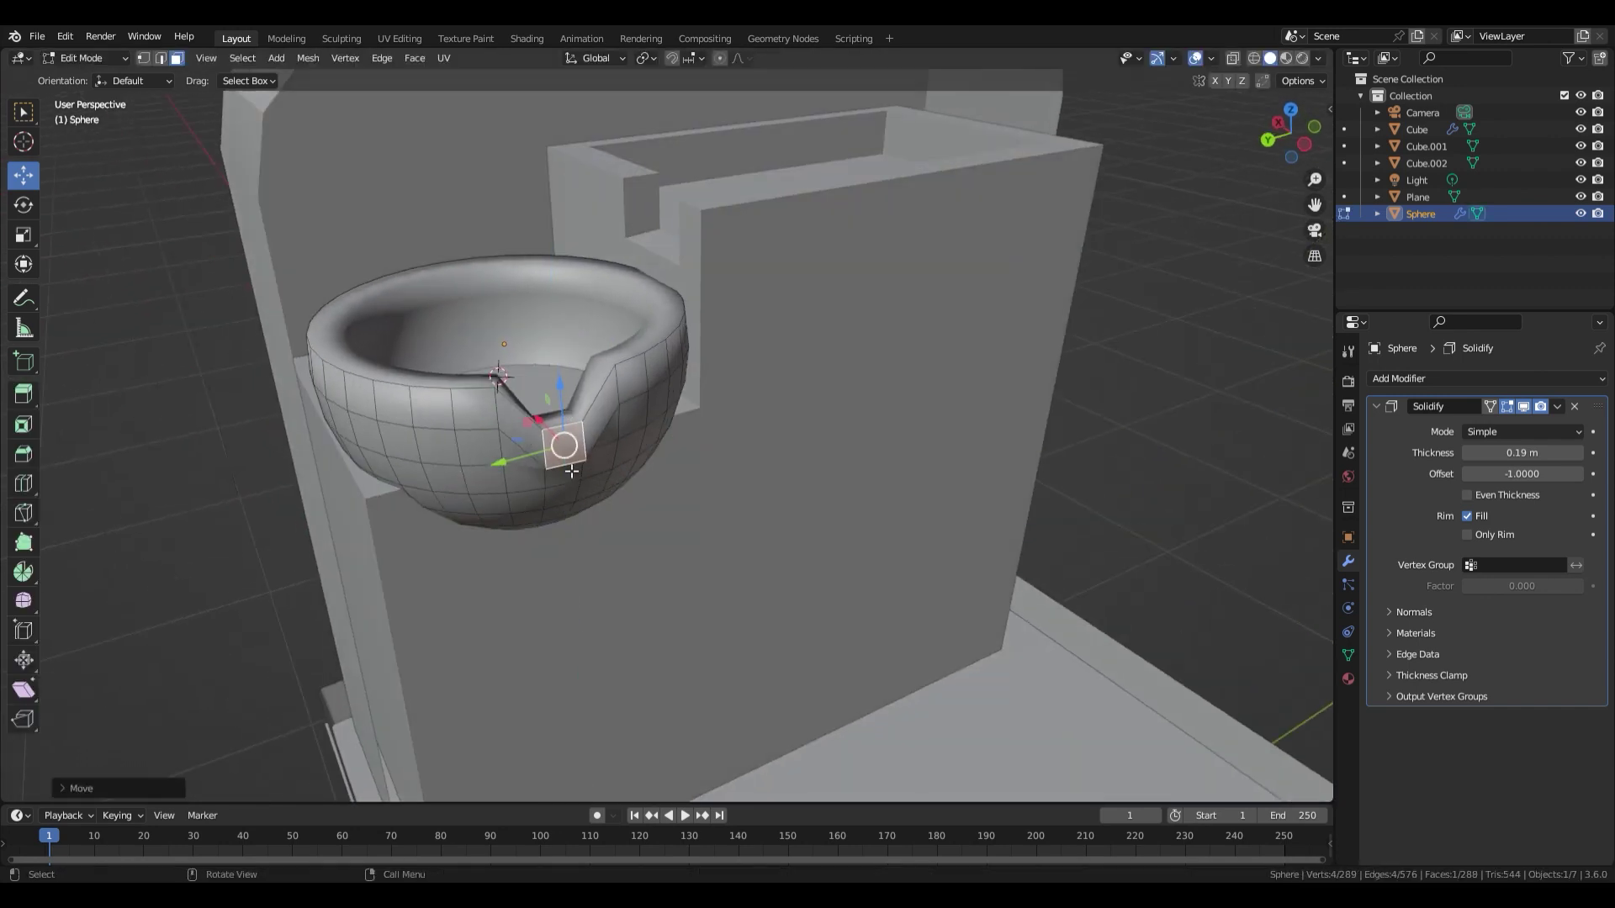
middle_drag(580, 420, 673, 429)
drag(742, 446, 757, 454)
Shape the bowl's pouring spout by moving its rim faces further down and outward into a protruding lip.
middle_drag(757, 458, 756, 406)
shift+click(754, 223)
drag(749, 121, 750, 164)
drag(705, 231, 744, 237)
middle_drag(738, 260, 691, 332)
middle_drag(647, 412, 672, 458)
drag(708, 532, 725, 549)
click(754, 551)
middle_drag(749, 538, 710, 471)
drag(617, 97, 617, 125)
middle_drag(610, 265, 673, 358)
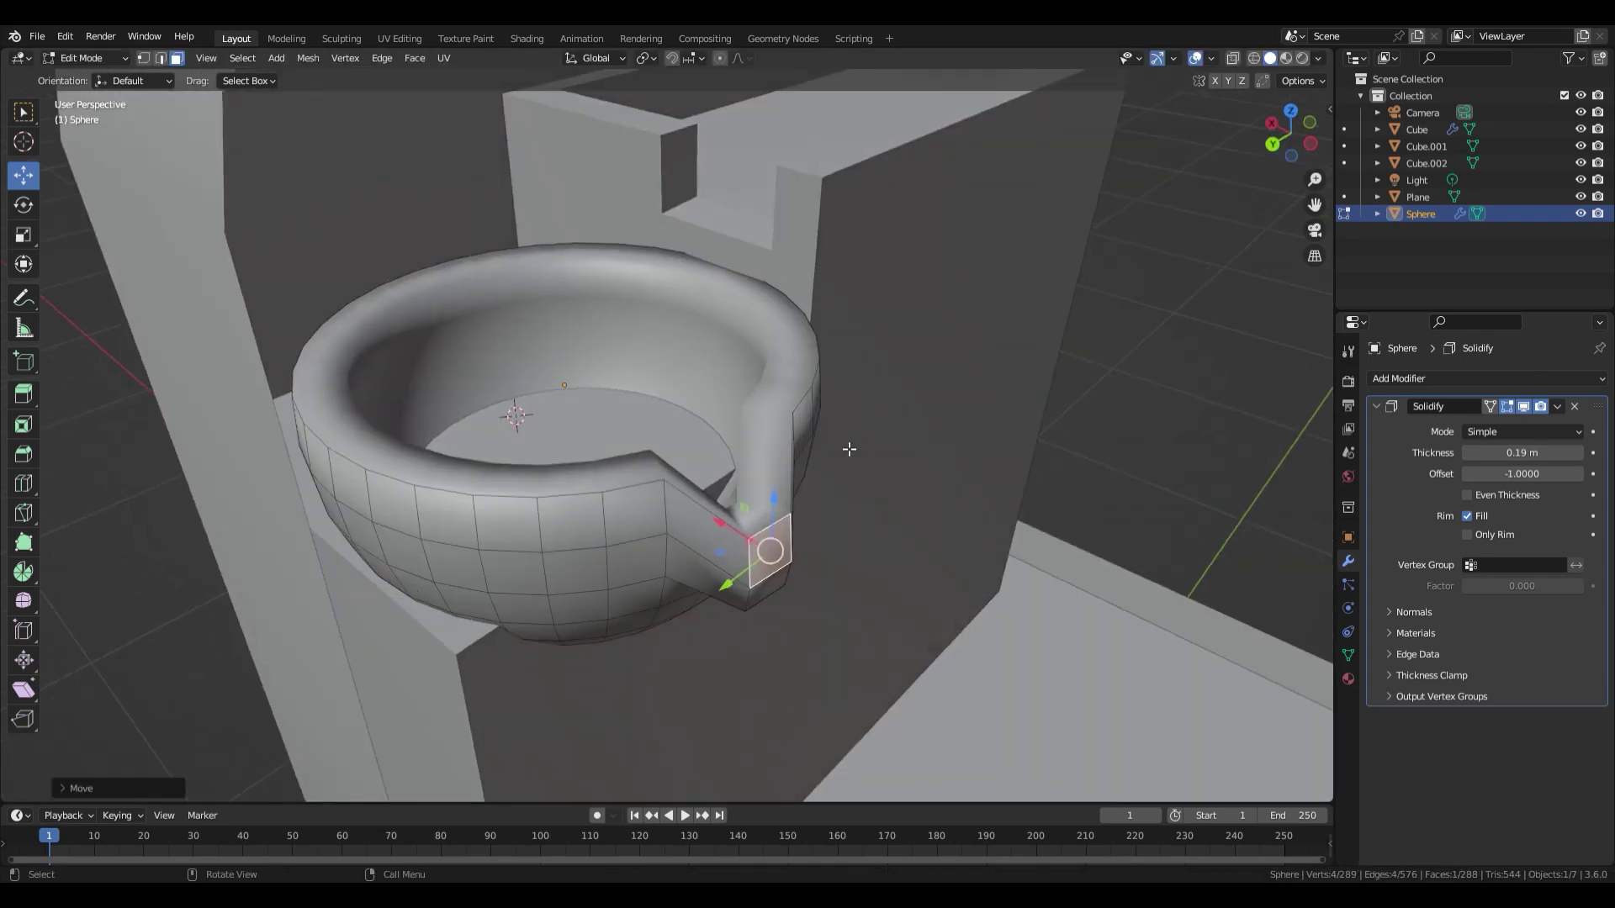
Return to Object Mode and set the bowl's Solidify thickness to 0.1 m.
key(Tab)
scroll(908, 479, down, 4)
middle_drag(1009, 488, 966, 508)
middle_drag(538, 450, 588, 391)
scroll(588, 390, up, 3)
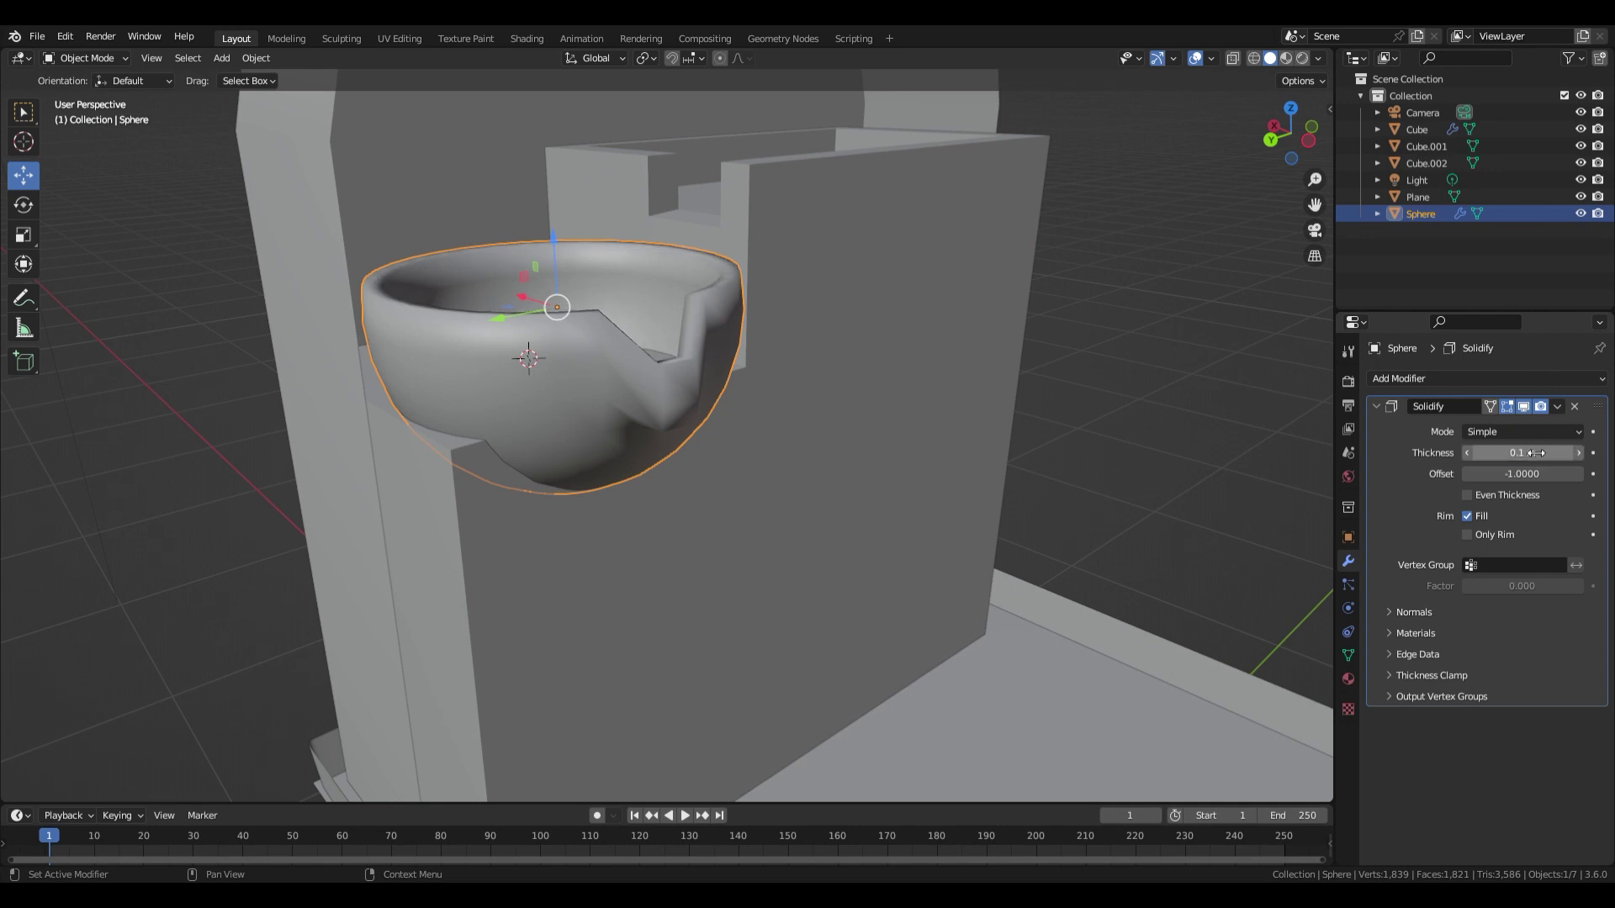
click(1127, 455)
scroll(681, 459, down, 3)
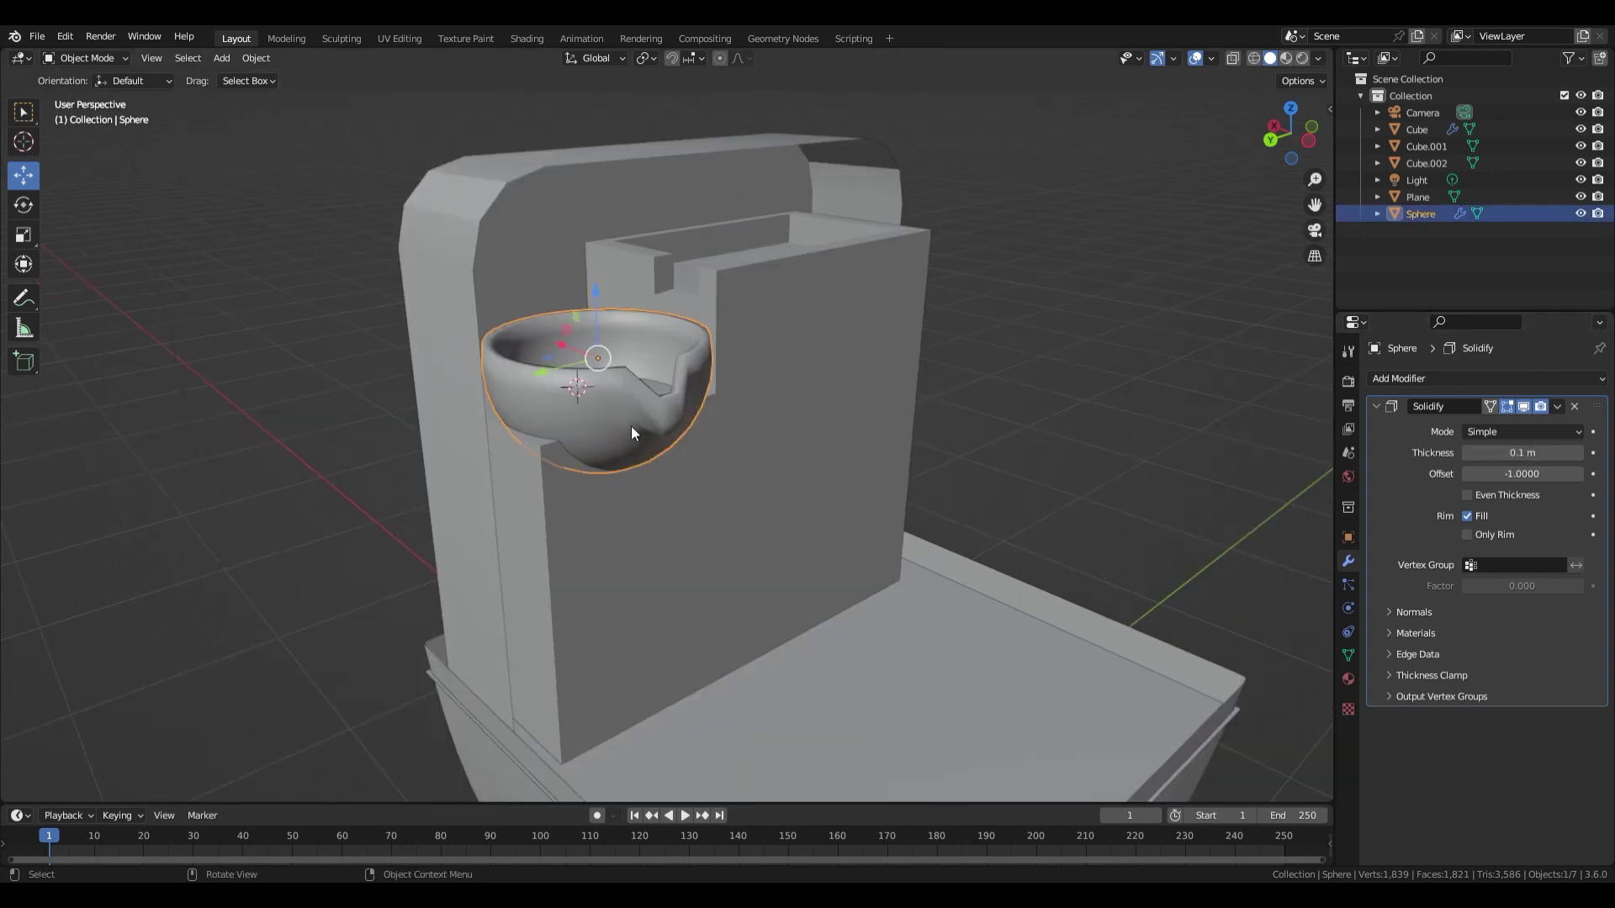
Duplicate the spouted bowl and place the copy below and in front of the original, partly sunk into the block.
key(shift+d)
key(z)
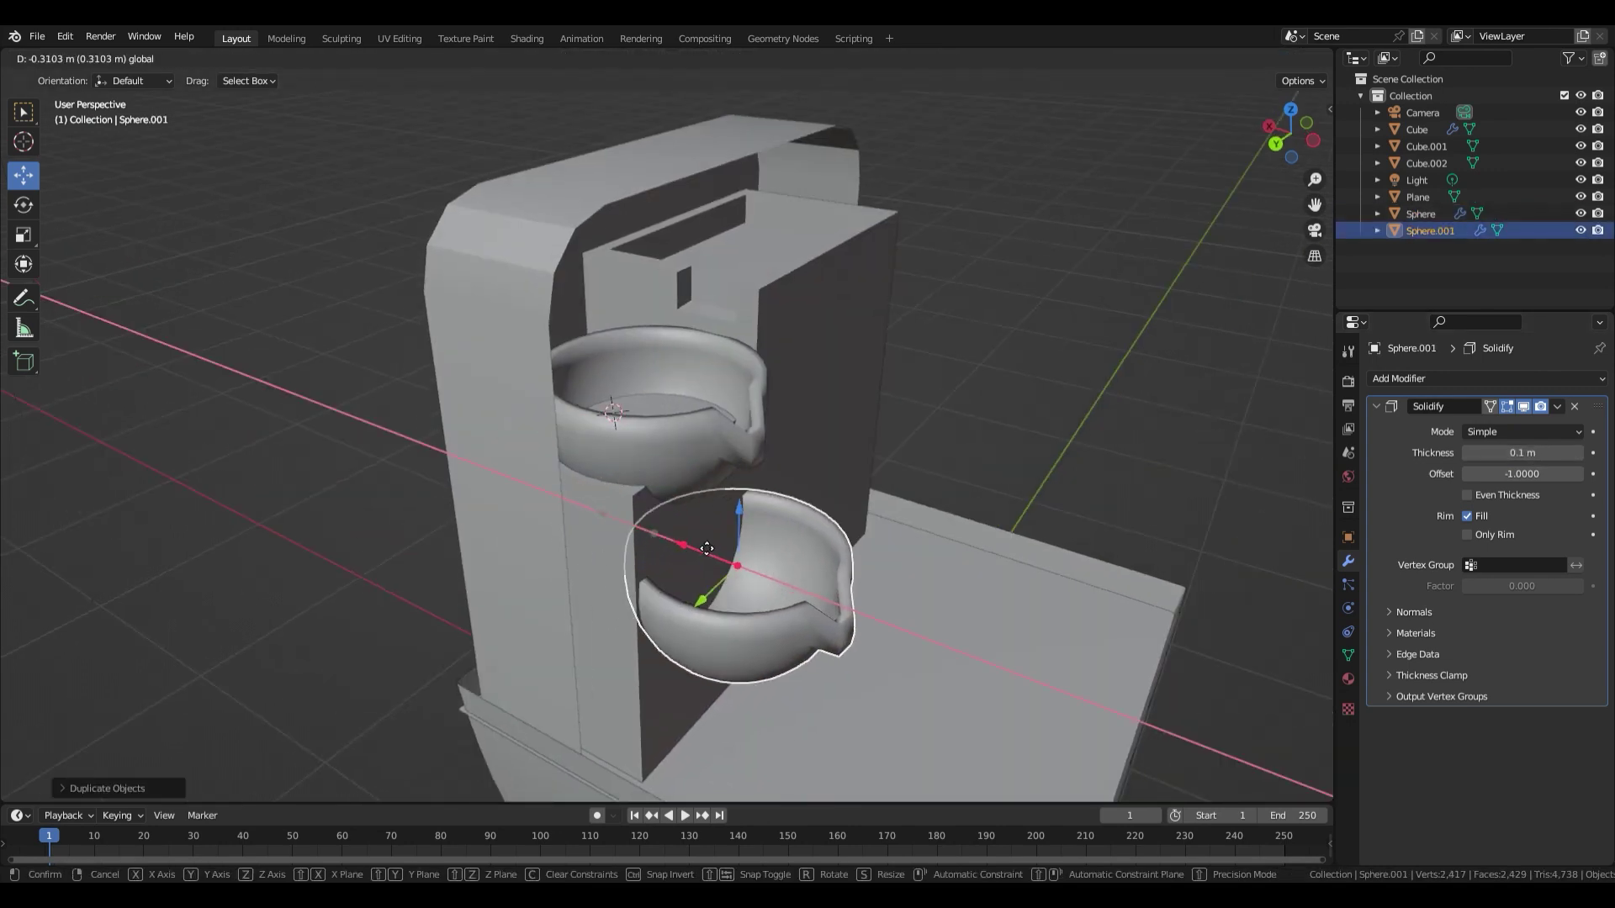
click(810, 502)
drag(705, 549, 709, 552)
key(alt+a)
click(749, 575)
drag(739, 519, 739, 508)
Add a cylinder on the base's top surface under the lower bowl and scale it down.
middle_drag(835, 526, 728, 492)
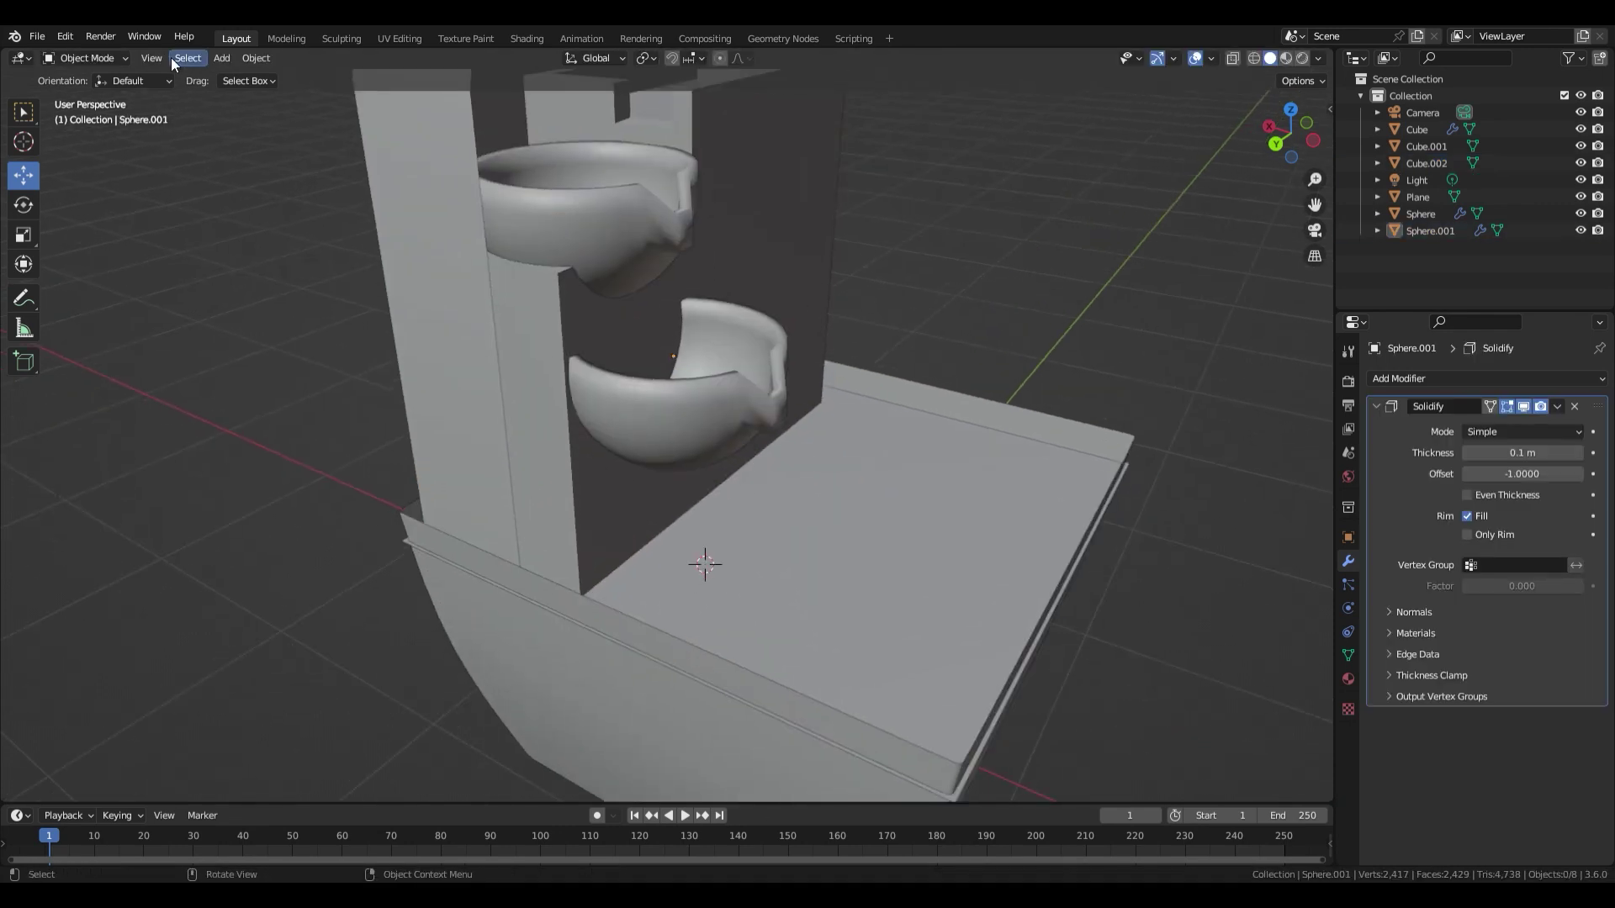
click(221, 58)
mouse_move(252, 77)
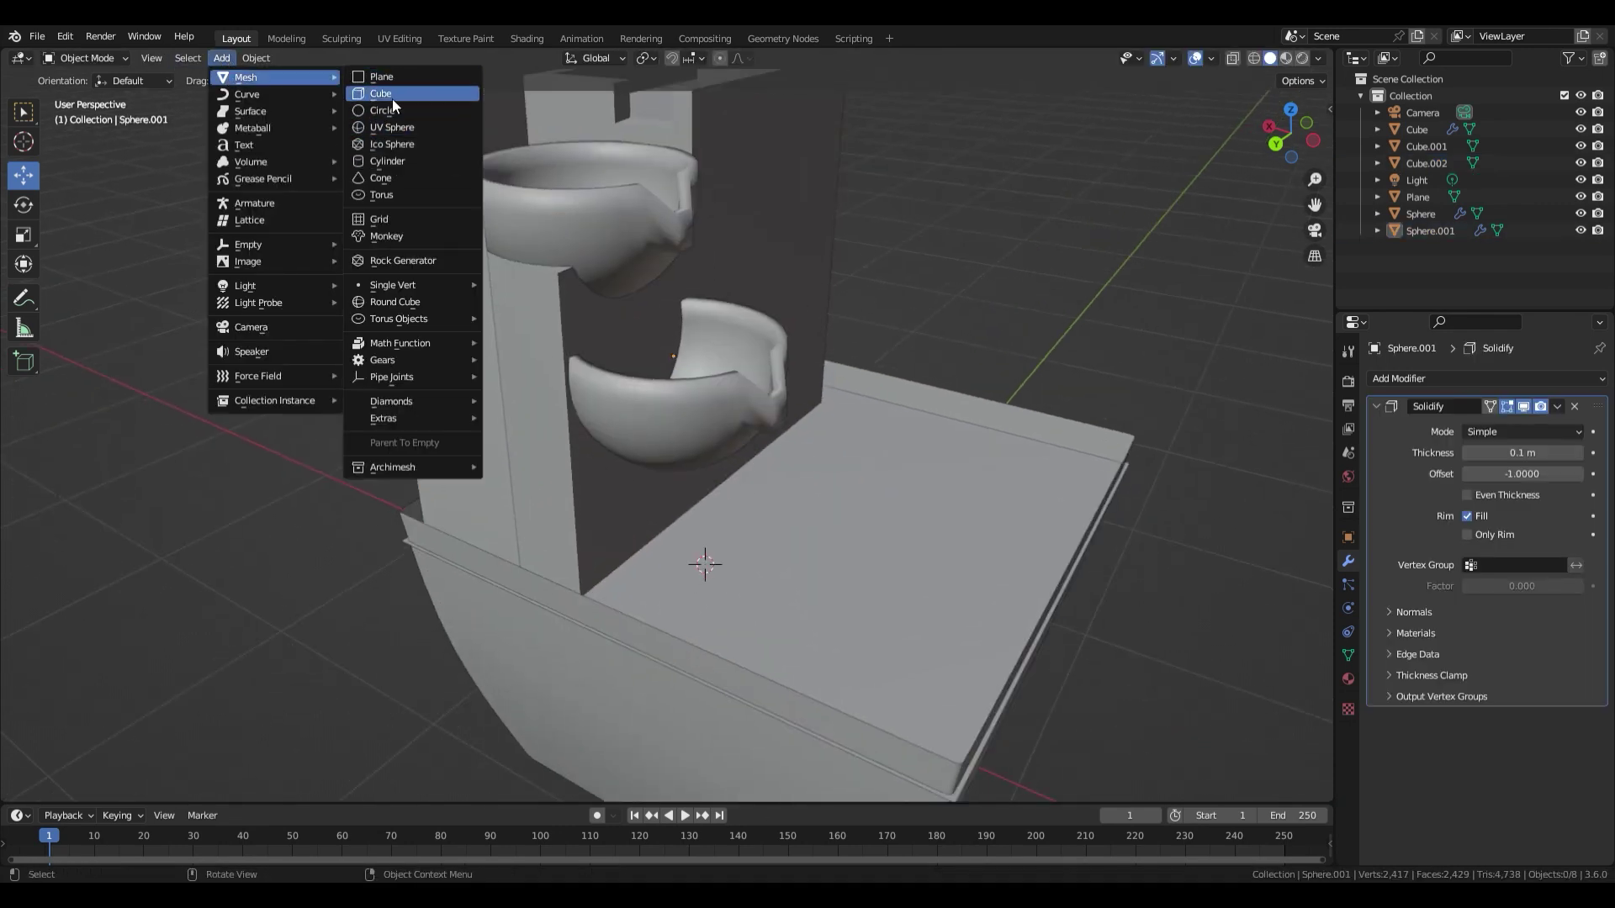
click(392, 161)
key(s)
key(s)
key(z)
click(875, 513)
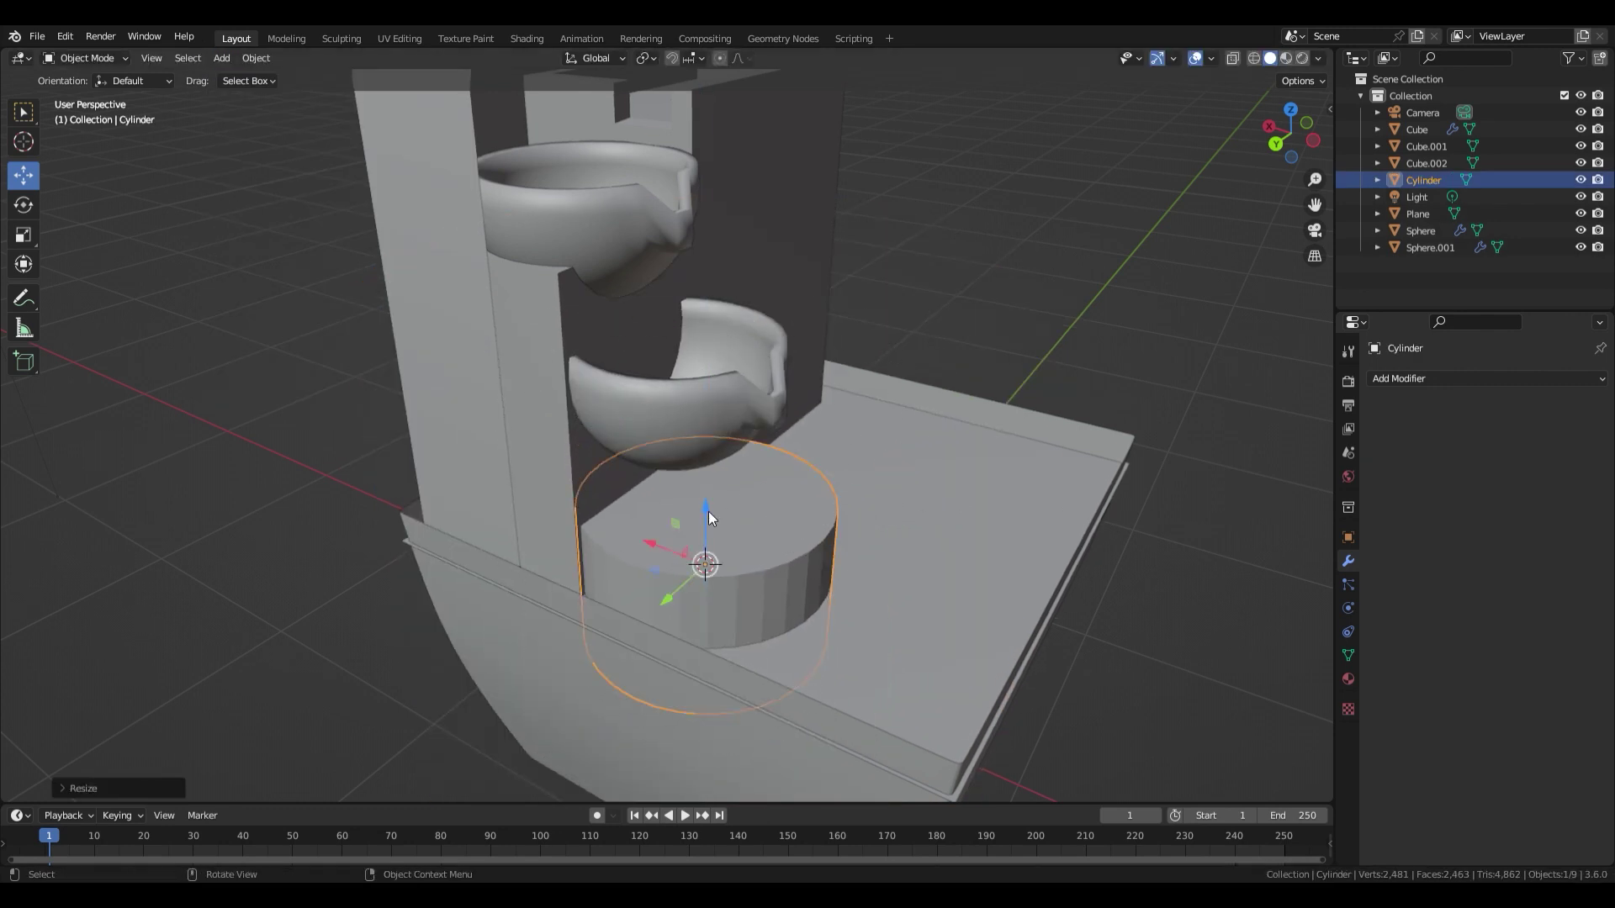
Adjust the cylinder's height along Z and raise it to sit on the base's top surface.
key(s)
key(z)
drag(708, 512, 708, 464)
click(956, 454)
Delete the cylinder's top face to open it.
scroll(715, 478, up, 3)
key(Tab)
click(714, 478)
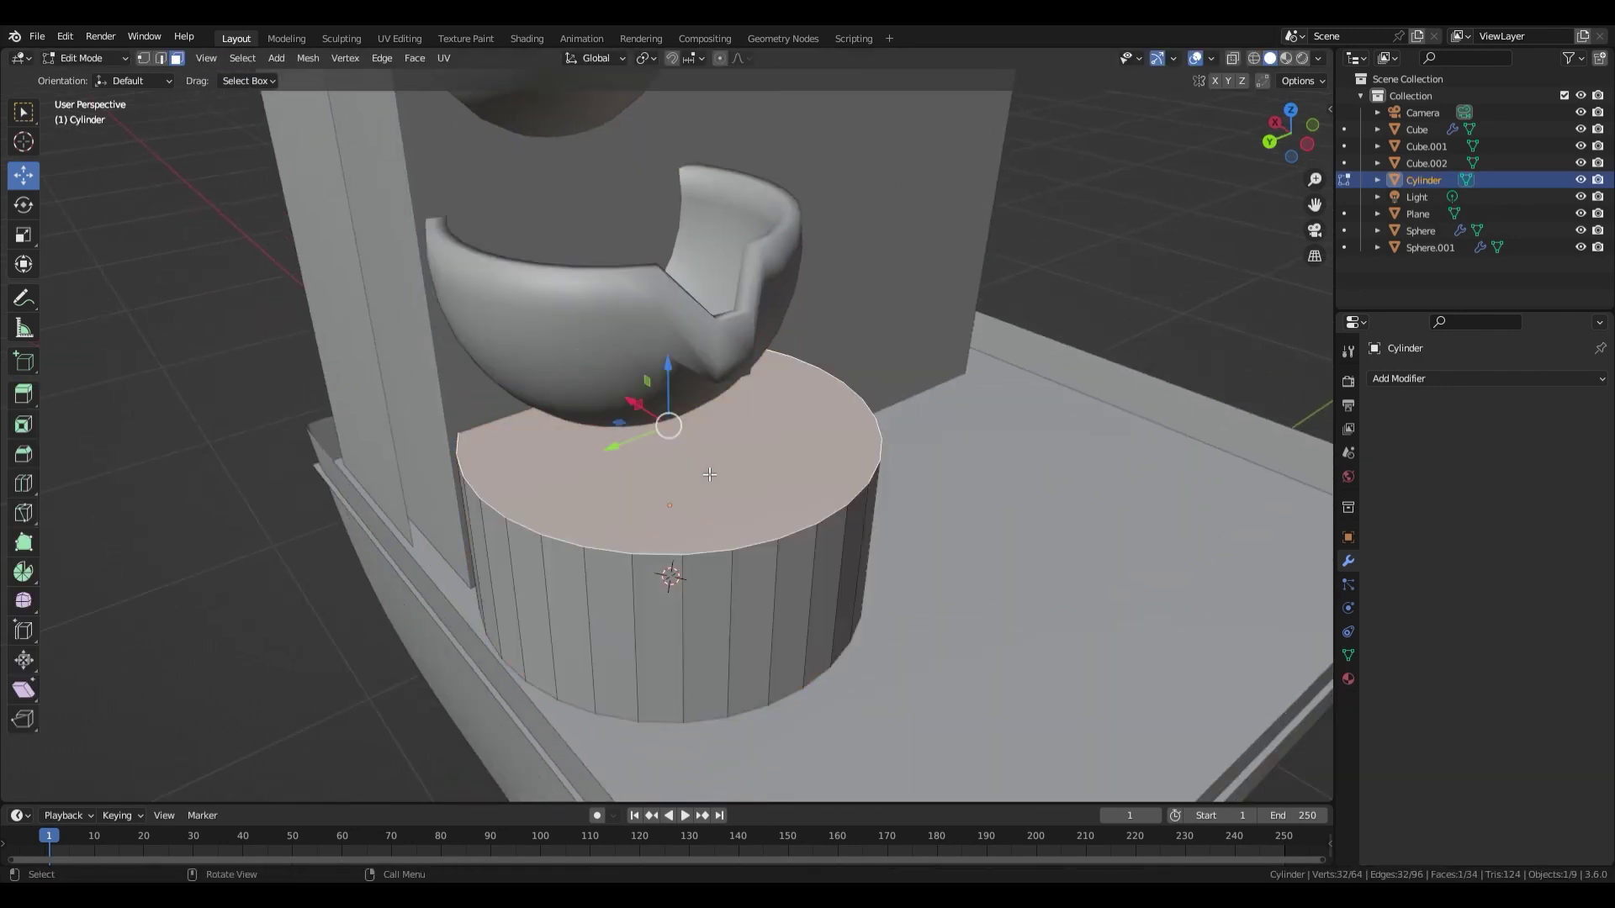
key(x)
click(710, 475)
Add a horizontal loop cut around the cylinder's wall and scale it out by about 1.17 to make it bulge.
click(721, 614)
key(s)
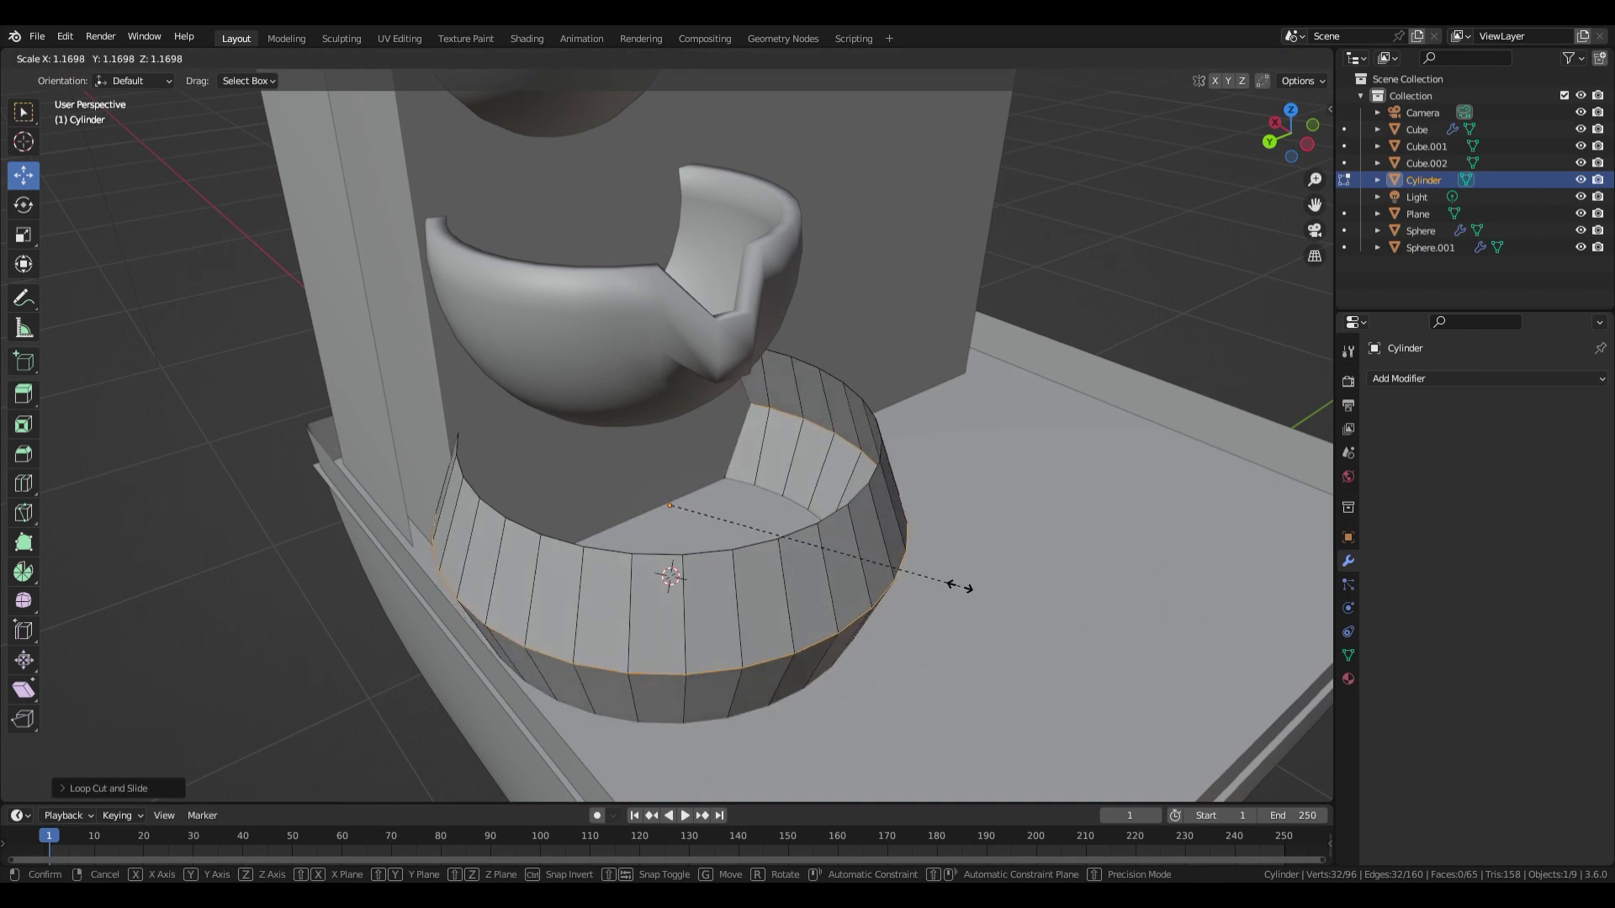
click(962, 585)
Select the cylinder's bottom edge loop in X-ray view and try beveling it.
key(alt+z)
alt+click(754, 724)
key(alt+z)
key(alt+z)
key(ctrl+b)
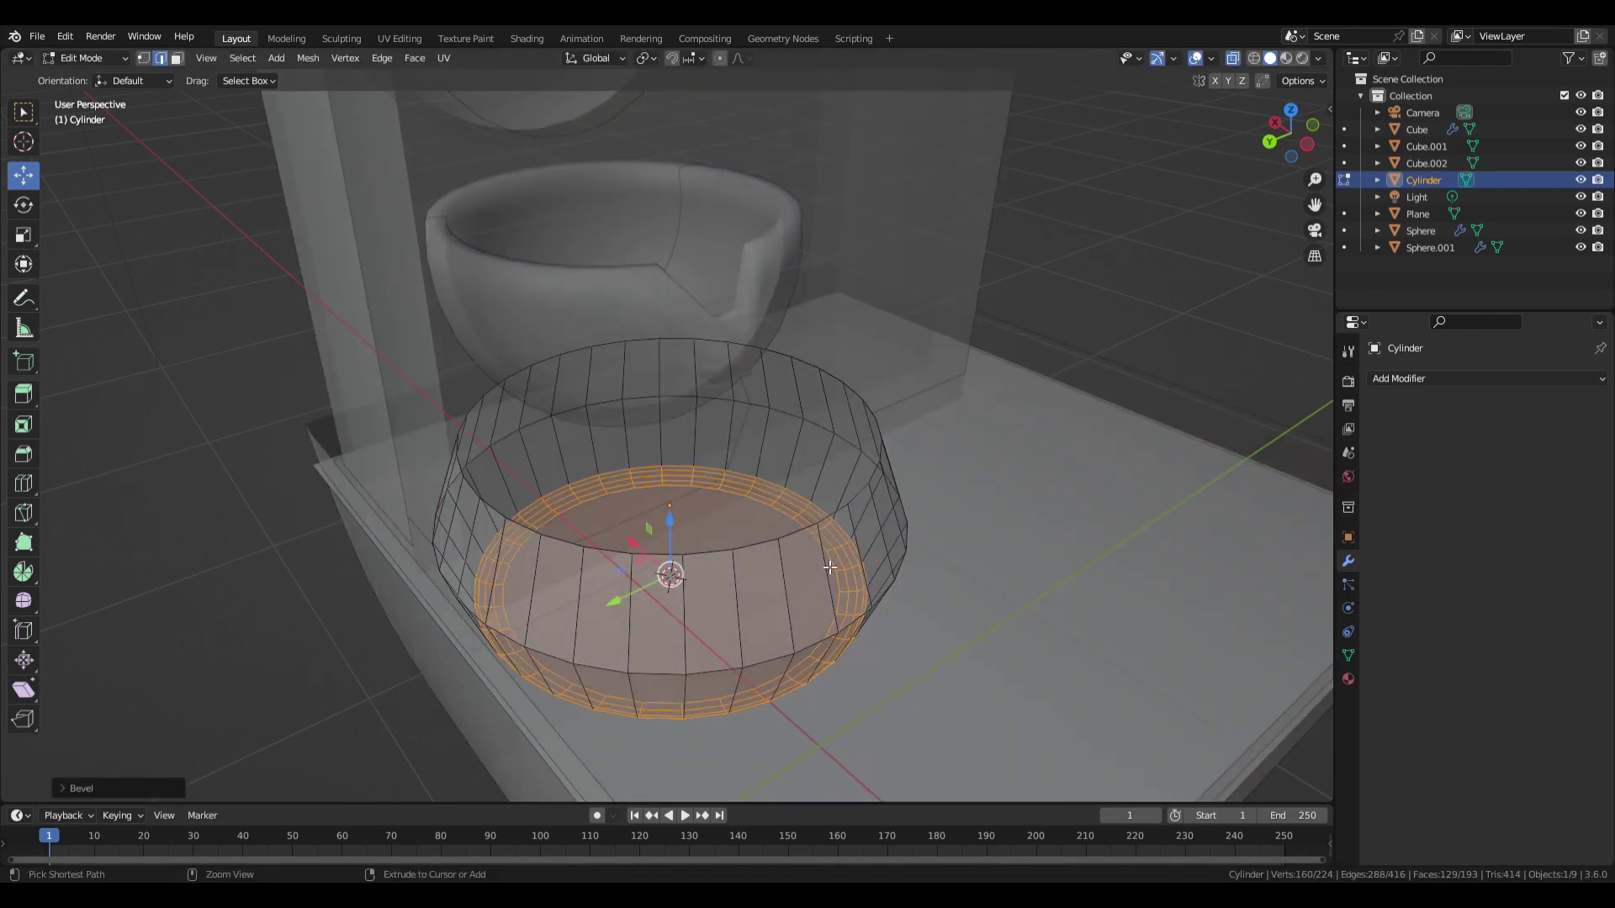
key(ctrl+z)
Apply the cylinder's scale and bevel its selected bottom edge loop.
key(Tab)
key(ctrl+a)
click(798, 565)
key(Tab)
key(ctrl+b)
right_click(823, 586)
key(Tab)
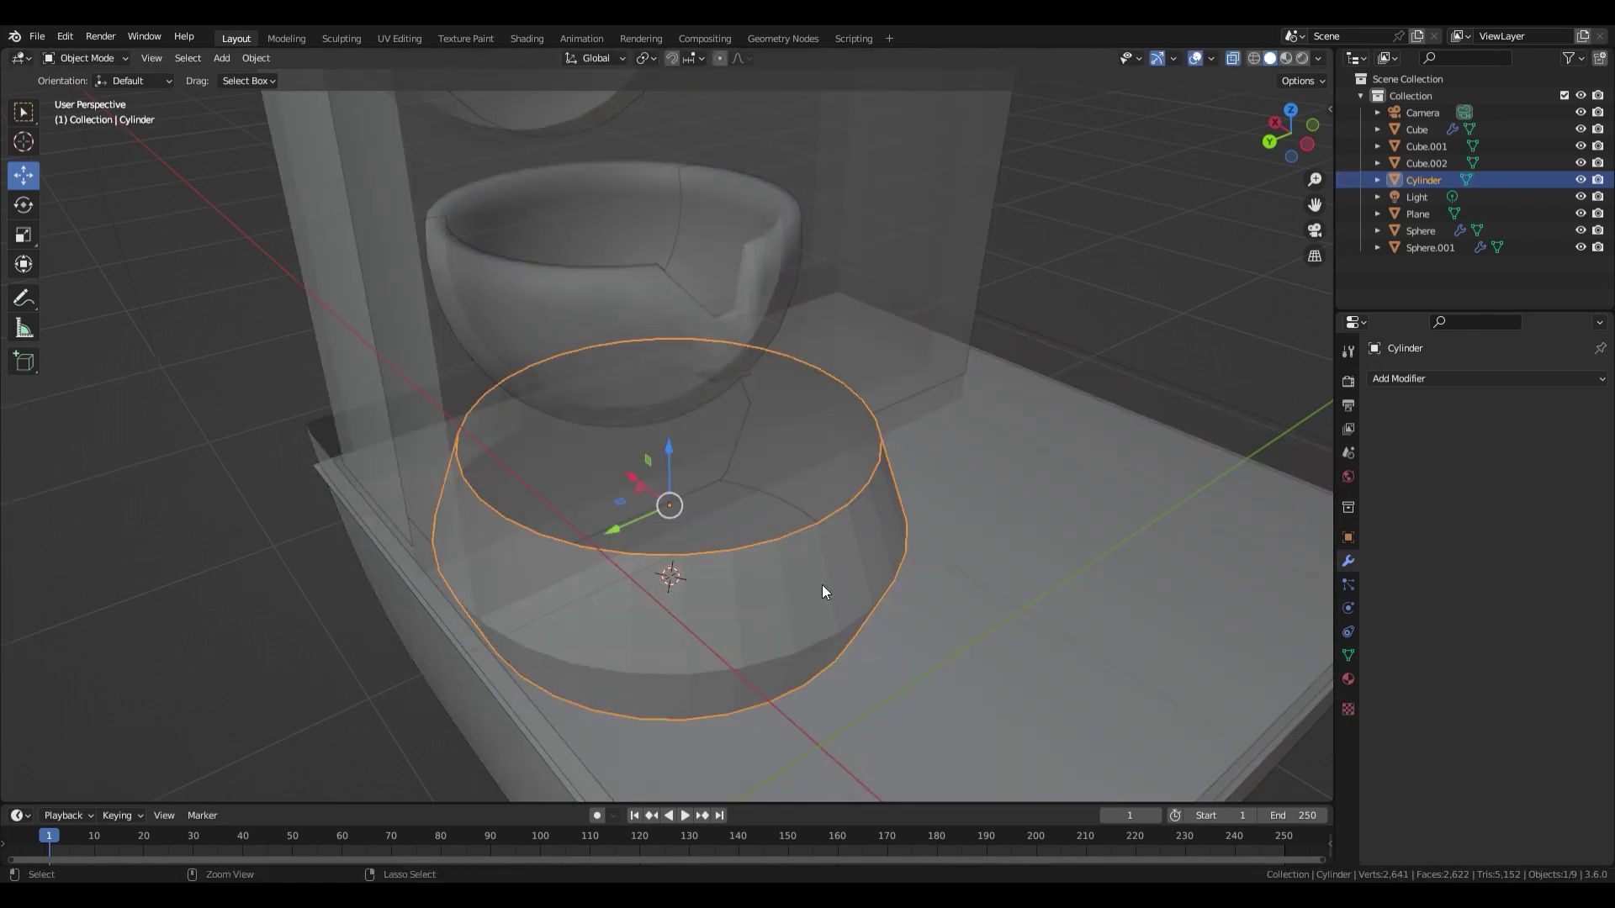
Add a level 2 Subdivision modifier to the cylinder, shade it smooth, and turn off X-ray view.
key(ctrl+2)
right_click(673, 553)
click(673, 557)
key(alt+z)
scroll(835, 533, down, 3)
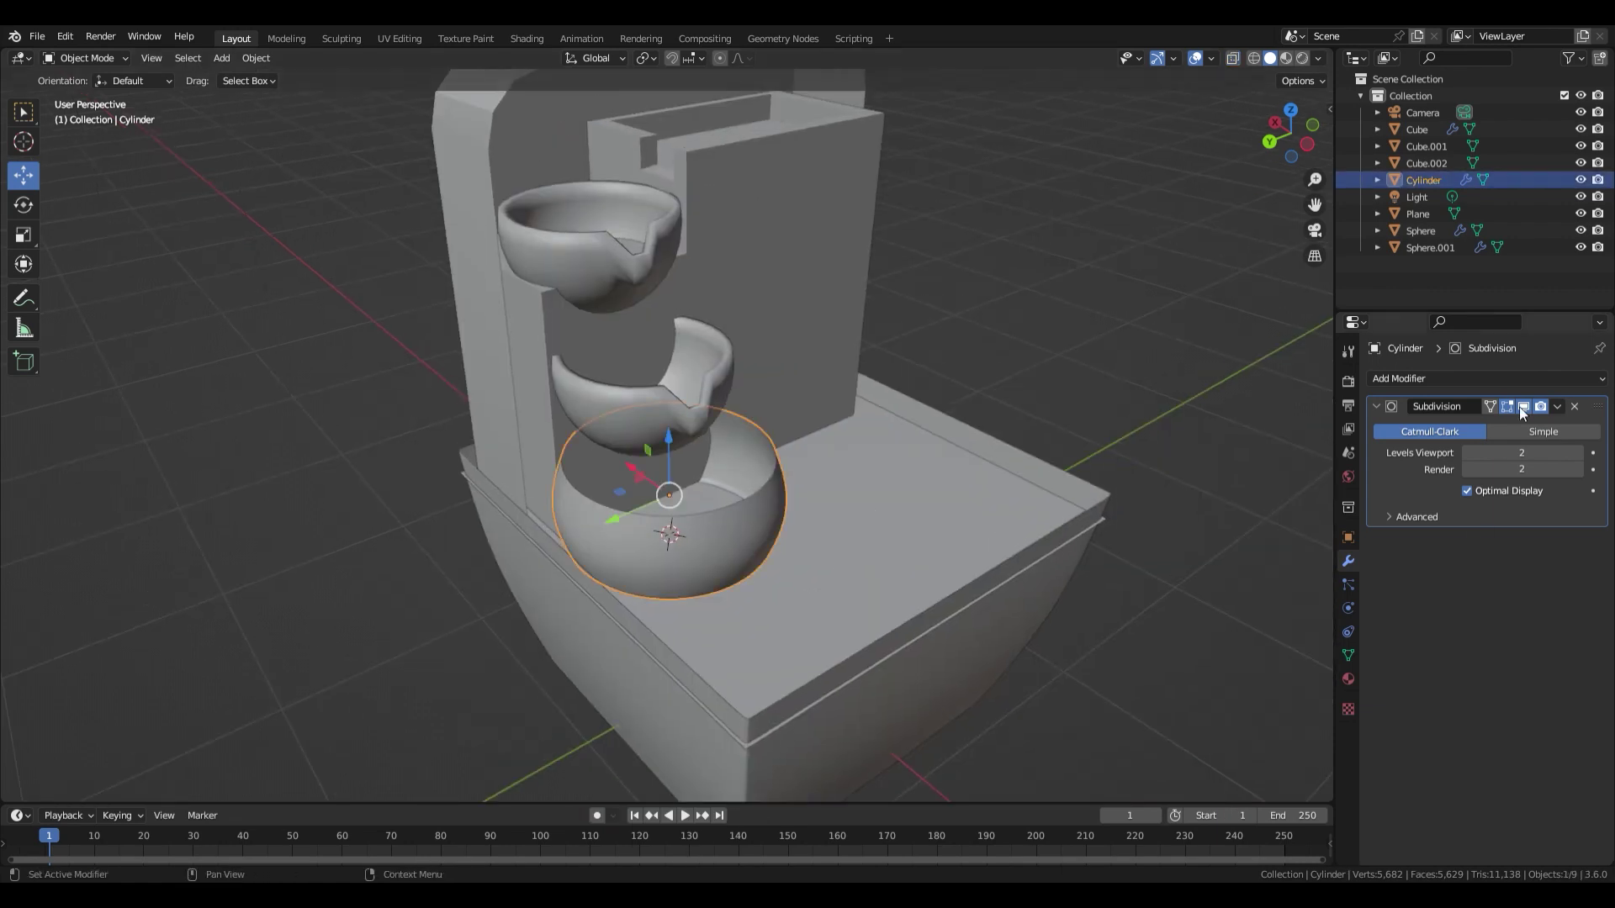
Add a Solidify modifier with a thickness of 0.12 m to the round vessel and save the file.
click(1497, 378)
click(1298, 671)
drag(1523, 604, 1573, 604)
click(1178, 606)
scroll(804, 604, up, 3)
middle_drag(809, 636, 806, 617)
key(ctrl+s)
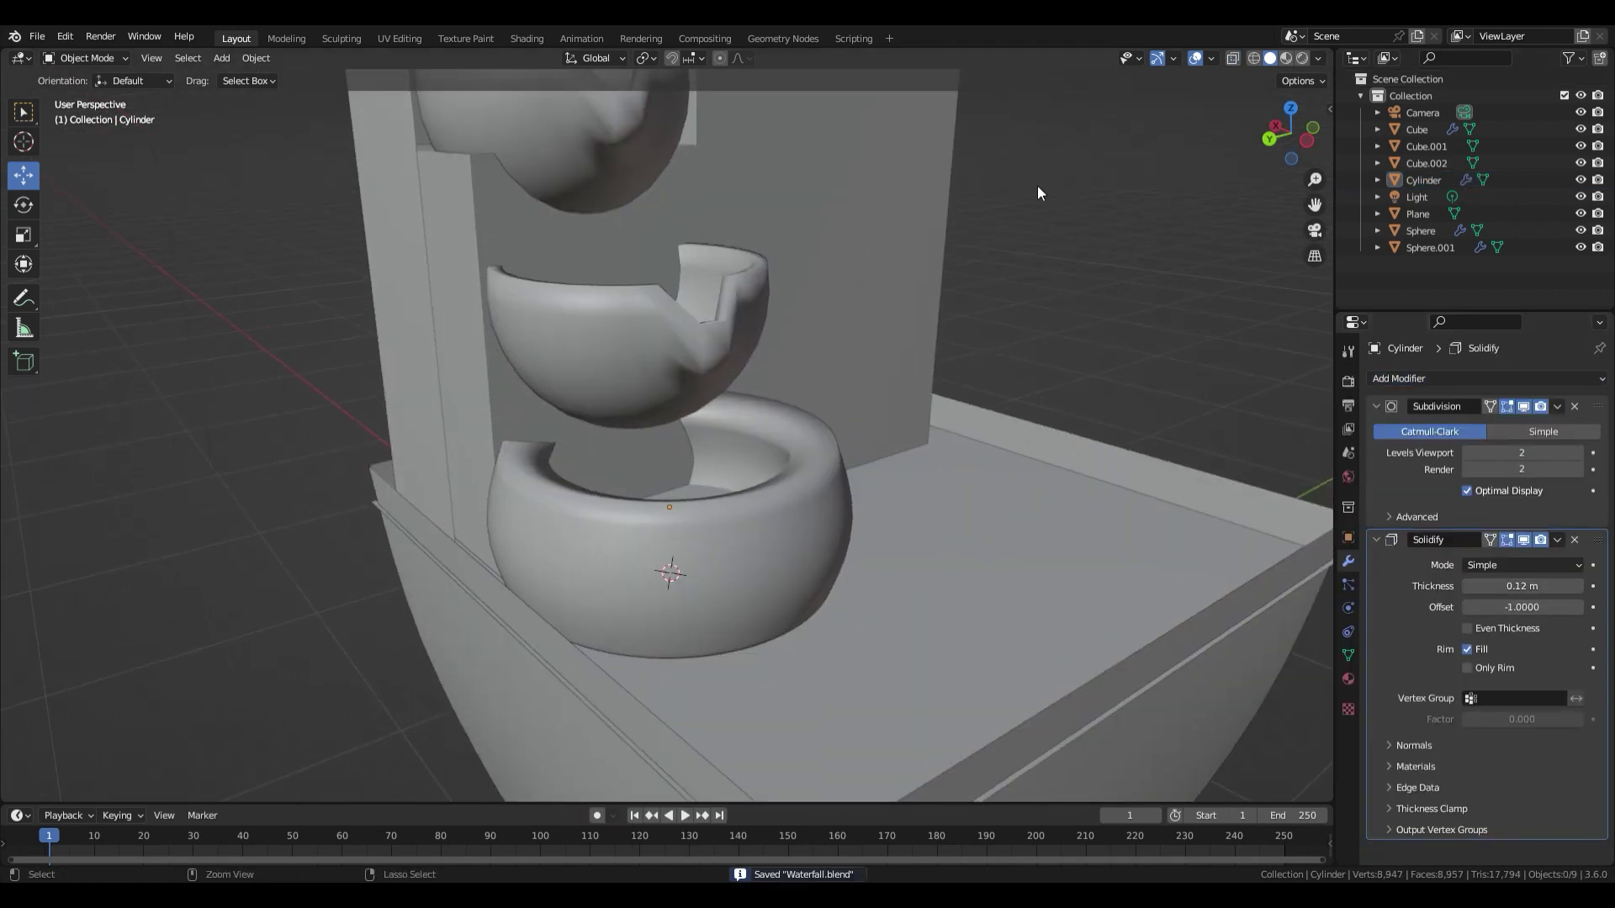
Move the round vessel outward along the X axis, away from the block.
scroll(790, 412, down, 2)
middle_drag(790, 412, 820, 442)
click(754, 528)
middle_drag(754, 527, 790, 524)
drag(725, 496, 788, 511)
middle_drag(795, 510, 705, 542)
Line up the two spouted bowls with the round vessel in the top view.
key(KP_7)
scroll(563, 585, up, 1)
click(568, 341)
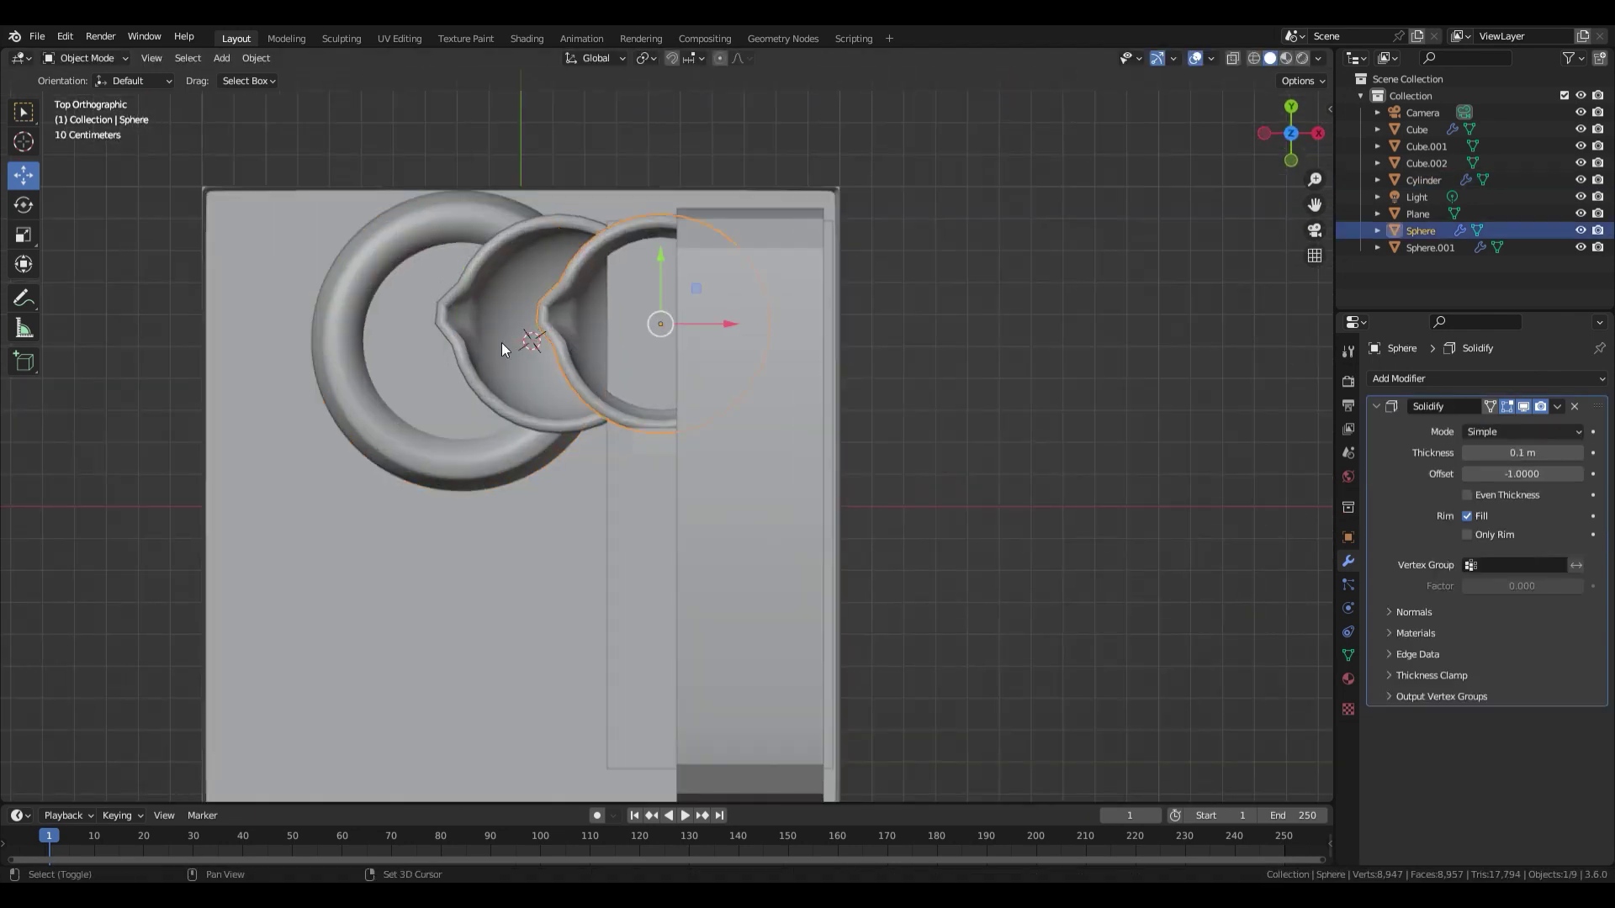
click(1105, 255)
middle_drag(429, 564, 643, 416)
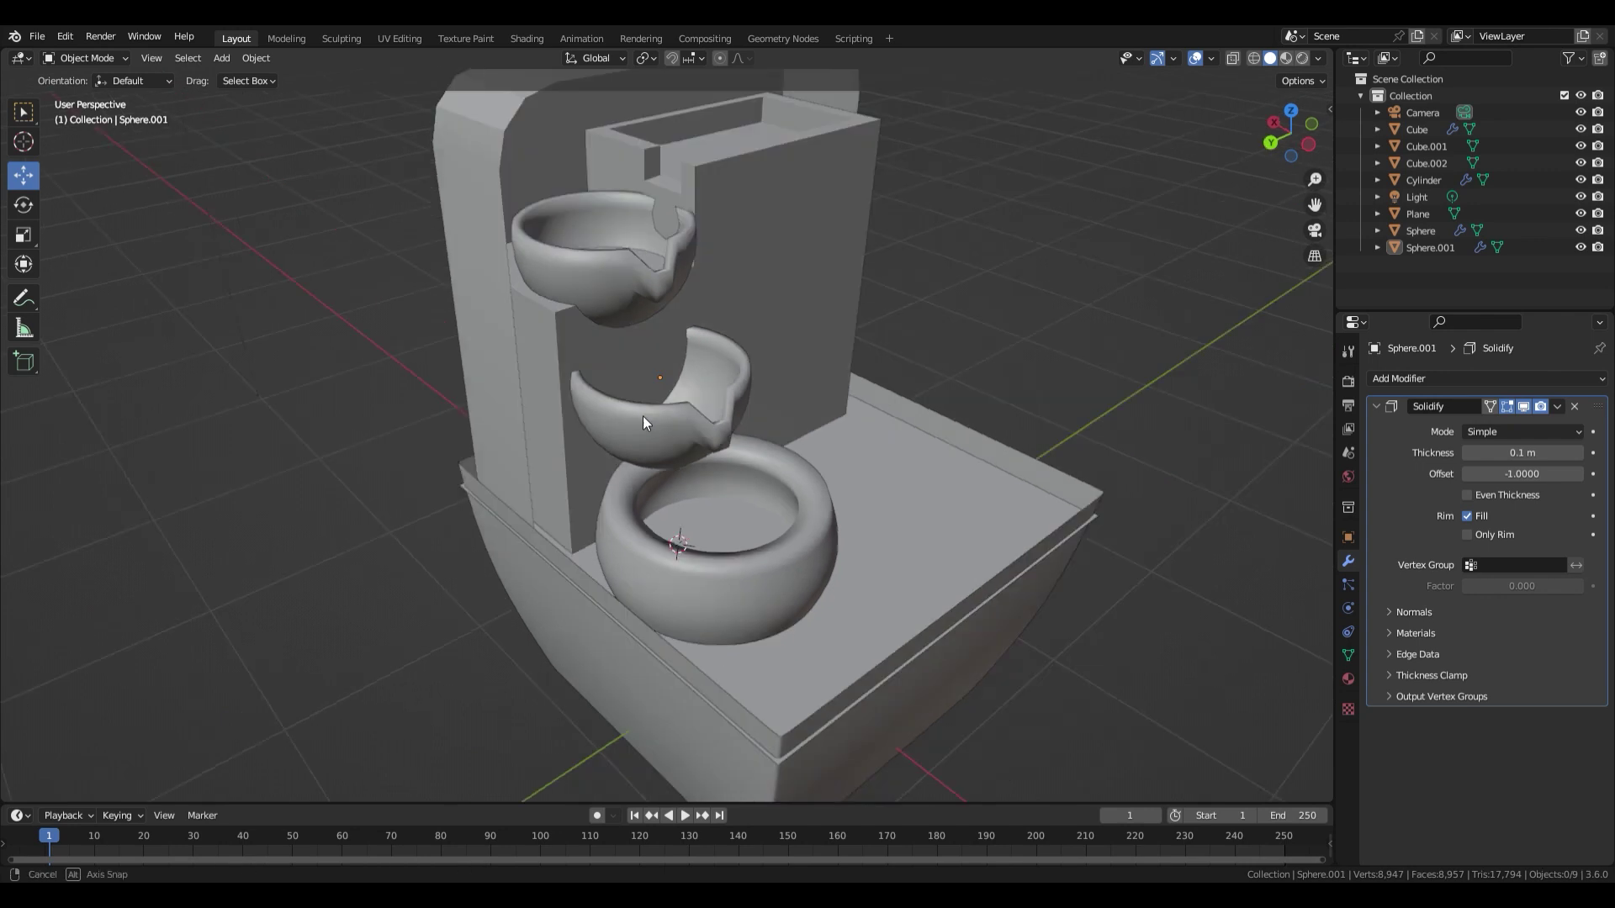
Reposition the upper bowl slightly outward and lower, rescale it to clear the block, and save the file.
click(580, 270)
middle_drag(581, 270, 558, 301)
drag(534, 280, 528, 282)
mouse_move(588, 210)
mouse_down()
mouse_move(591, 232)
mouse_move(588, 220)
mouse_up()
key(ctrl+s)
key(s)
click(651, 237)
key(alt+a)
scroll(659, 396, down, 1)
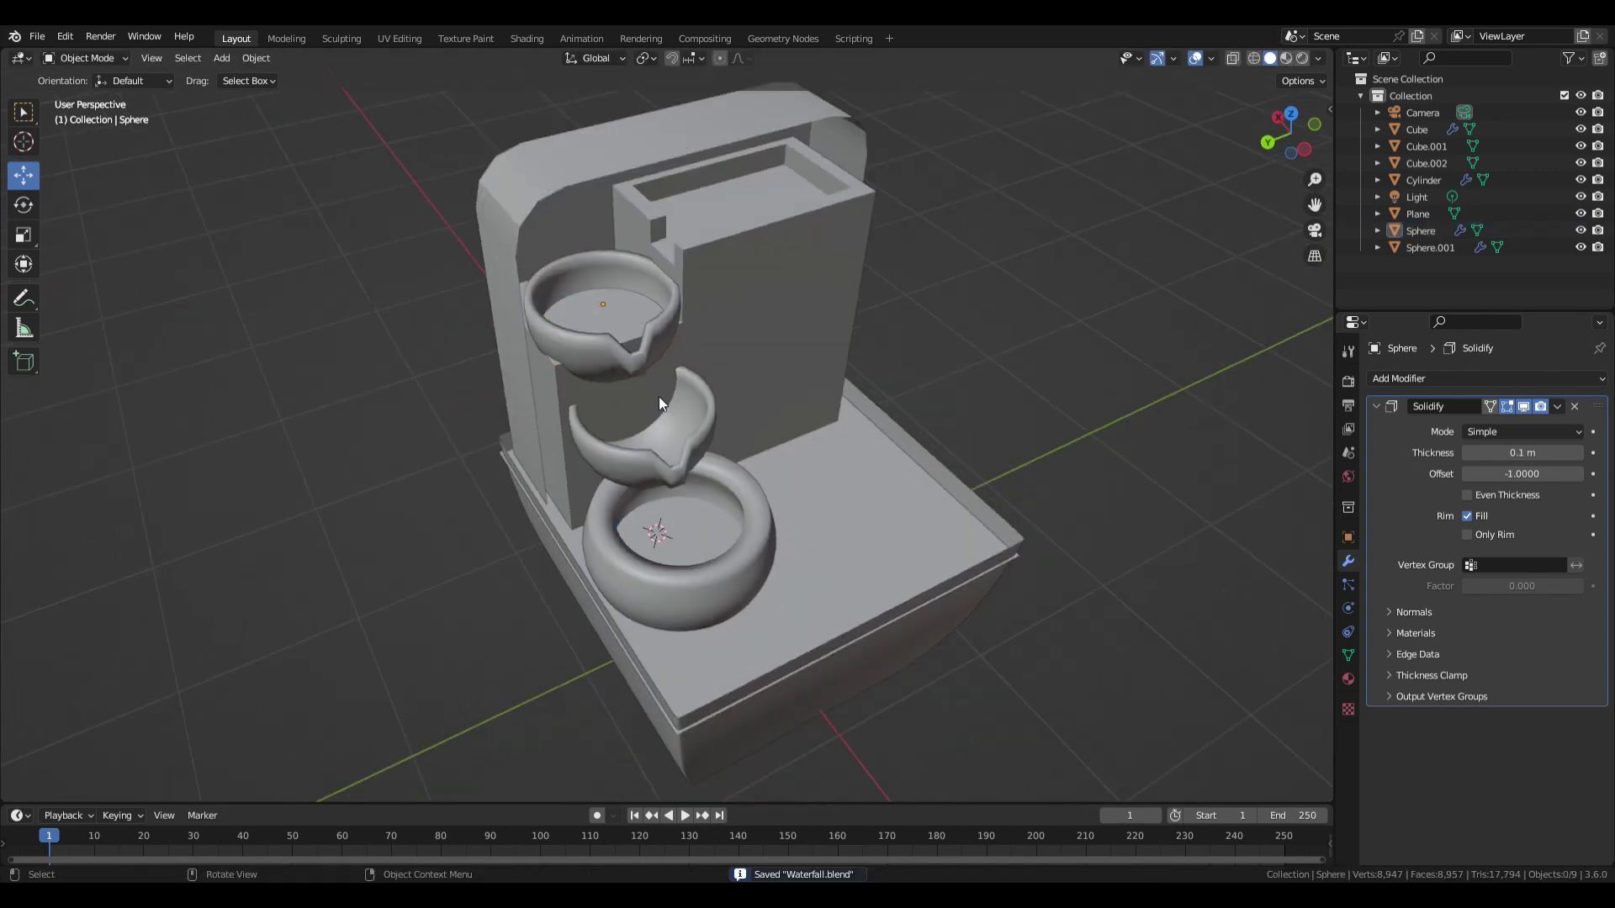
Add a level 2 Subdivision modifier to the stepped block.
middle_drag(659, 396, 1007, 330)
click(841, 261)
key(ctrl+2)
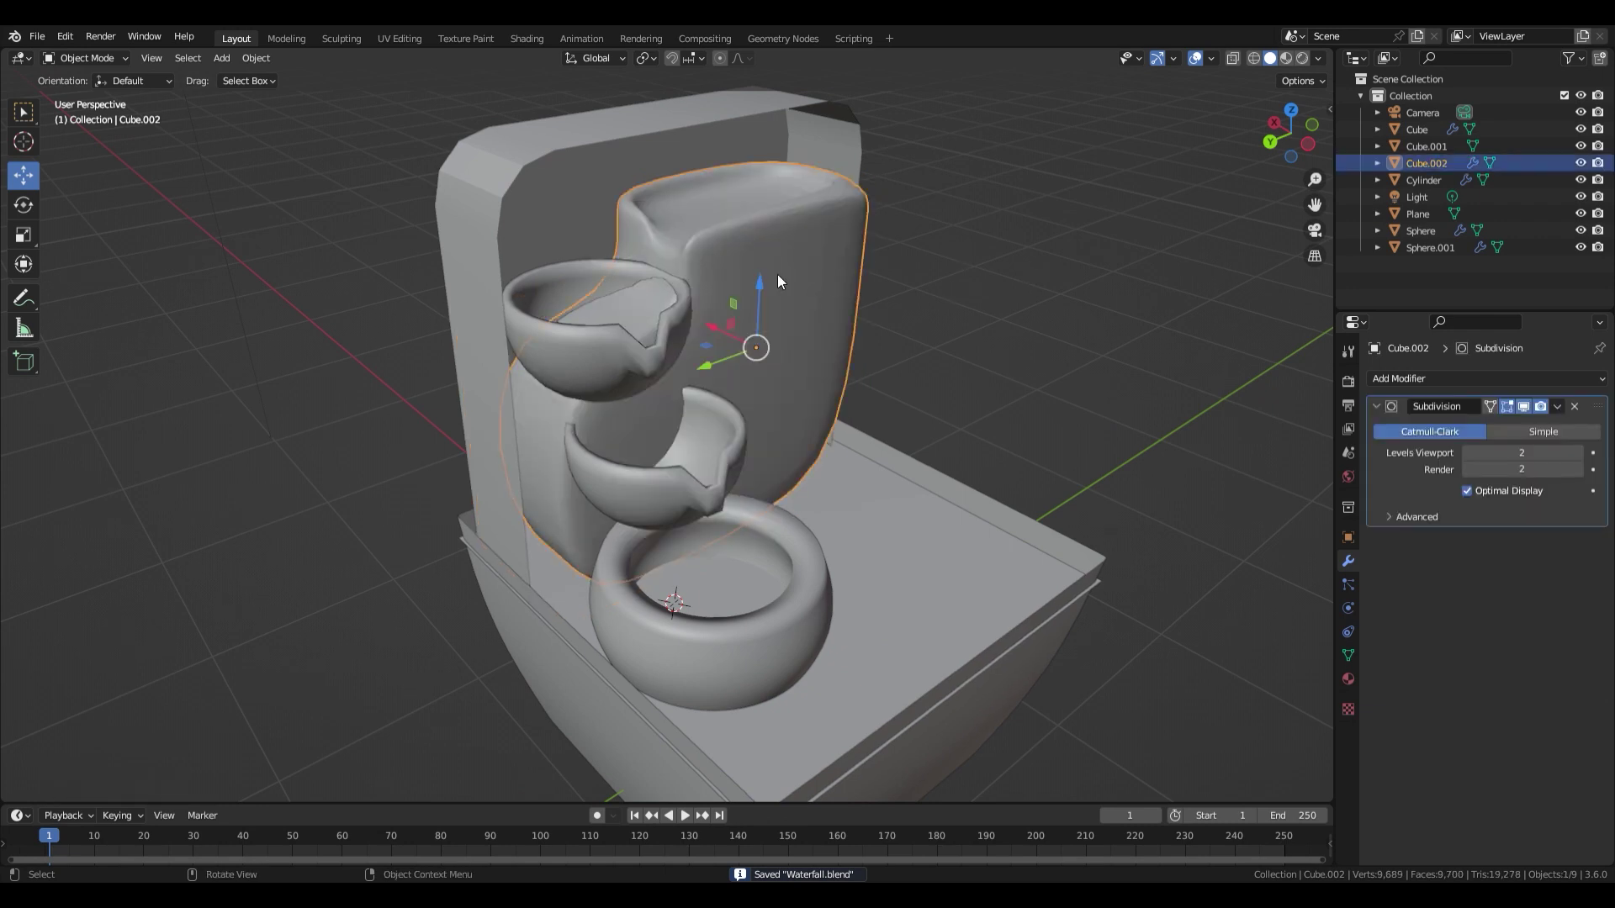
Bevel the stepped block's bottom edge loop in X-ray view to keep its base crisp under the subdivision.
middle_drag(777, 281, 649, 342)
key(Tab)
key(alt+z)
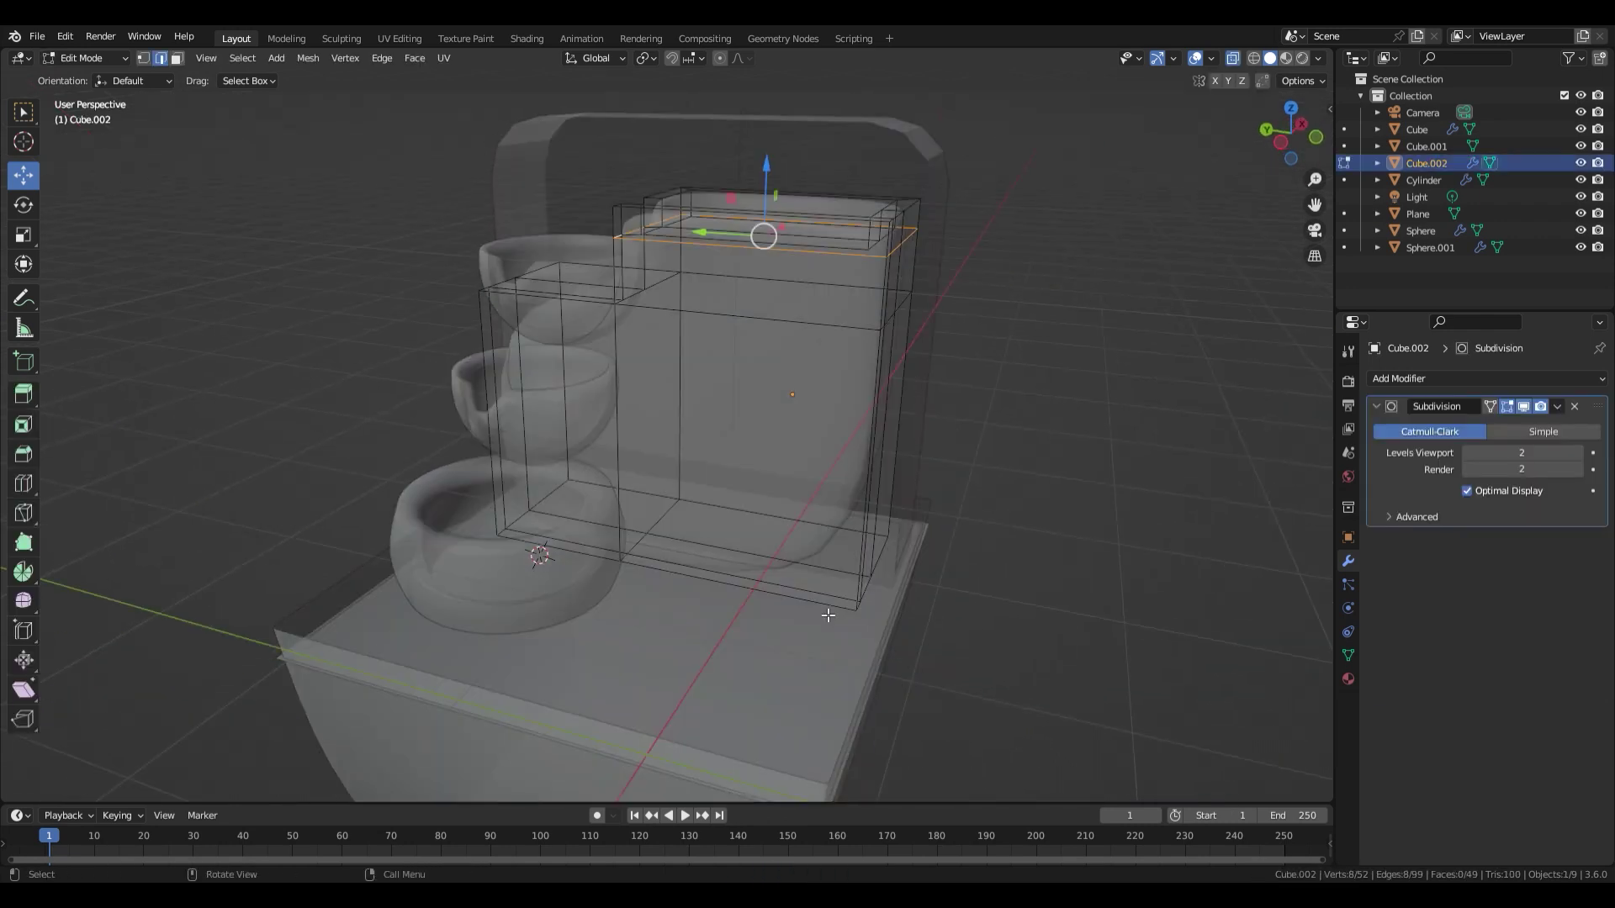
alt+shift+click(827, 617)
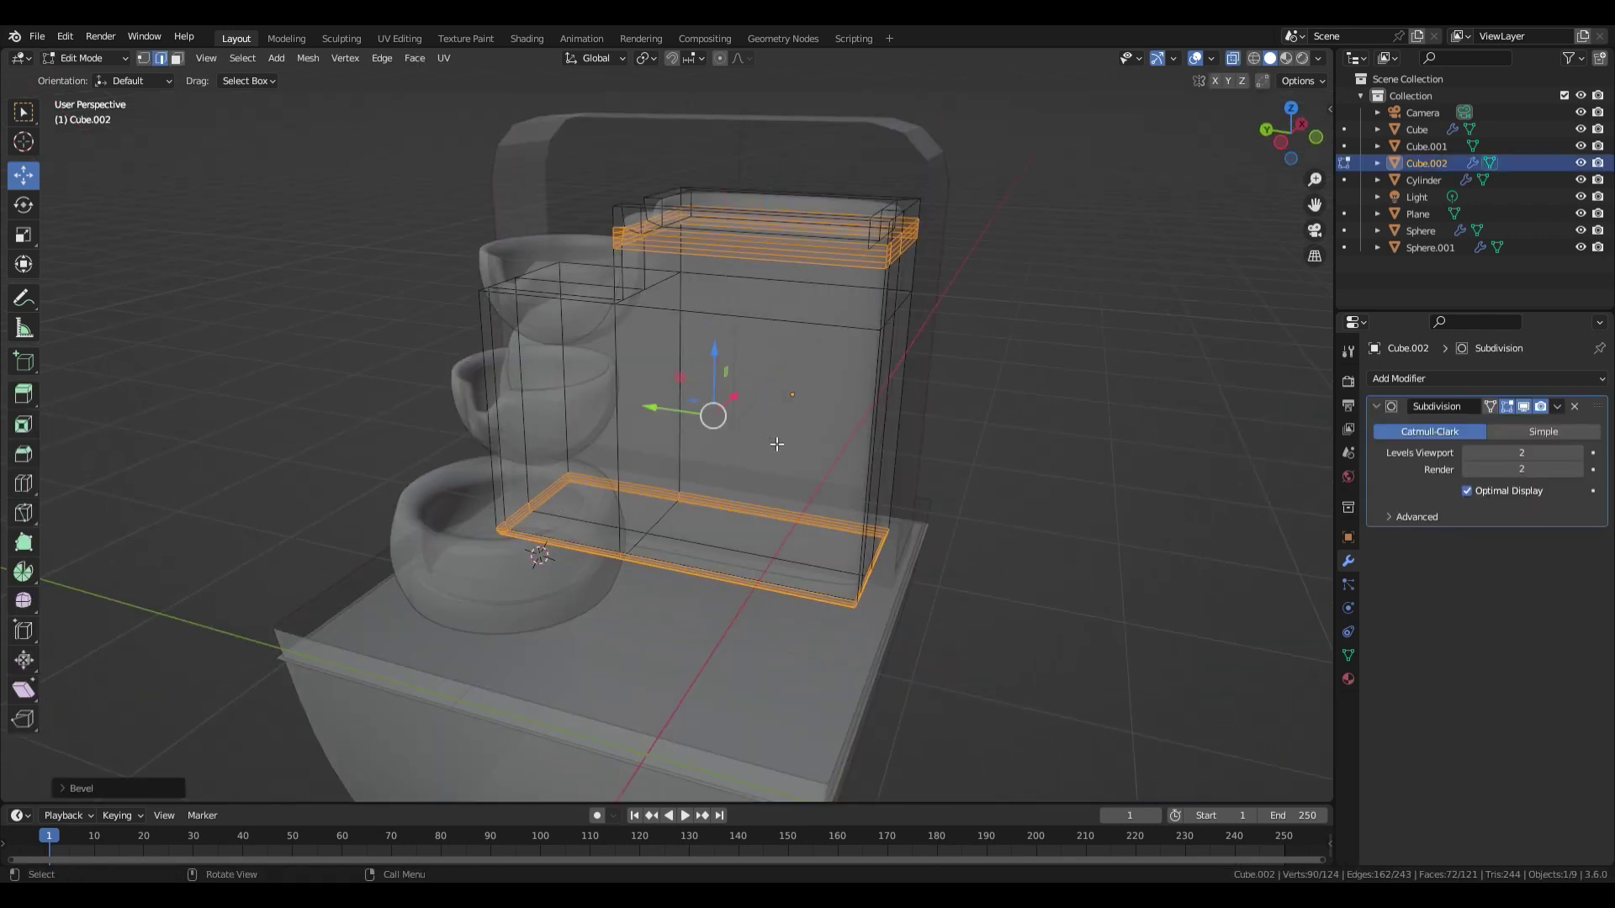
click(812, 450)
key(alt+z)
key(Tab)
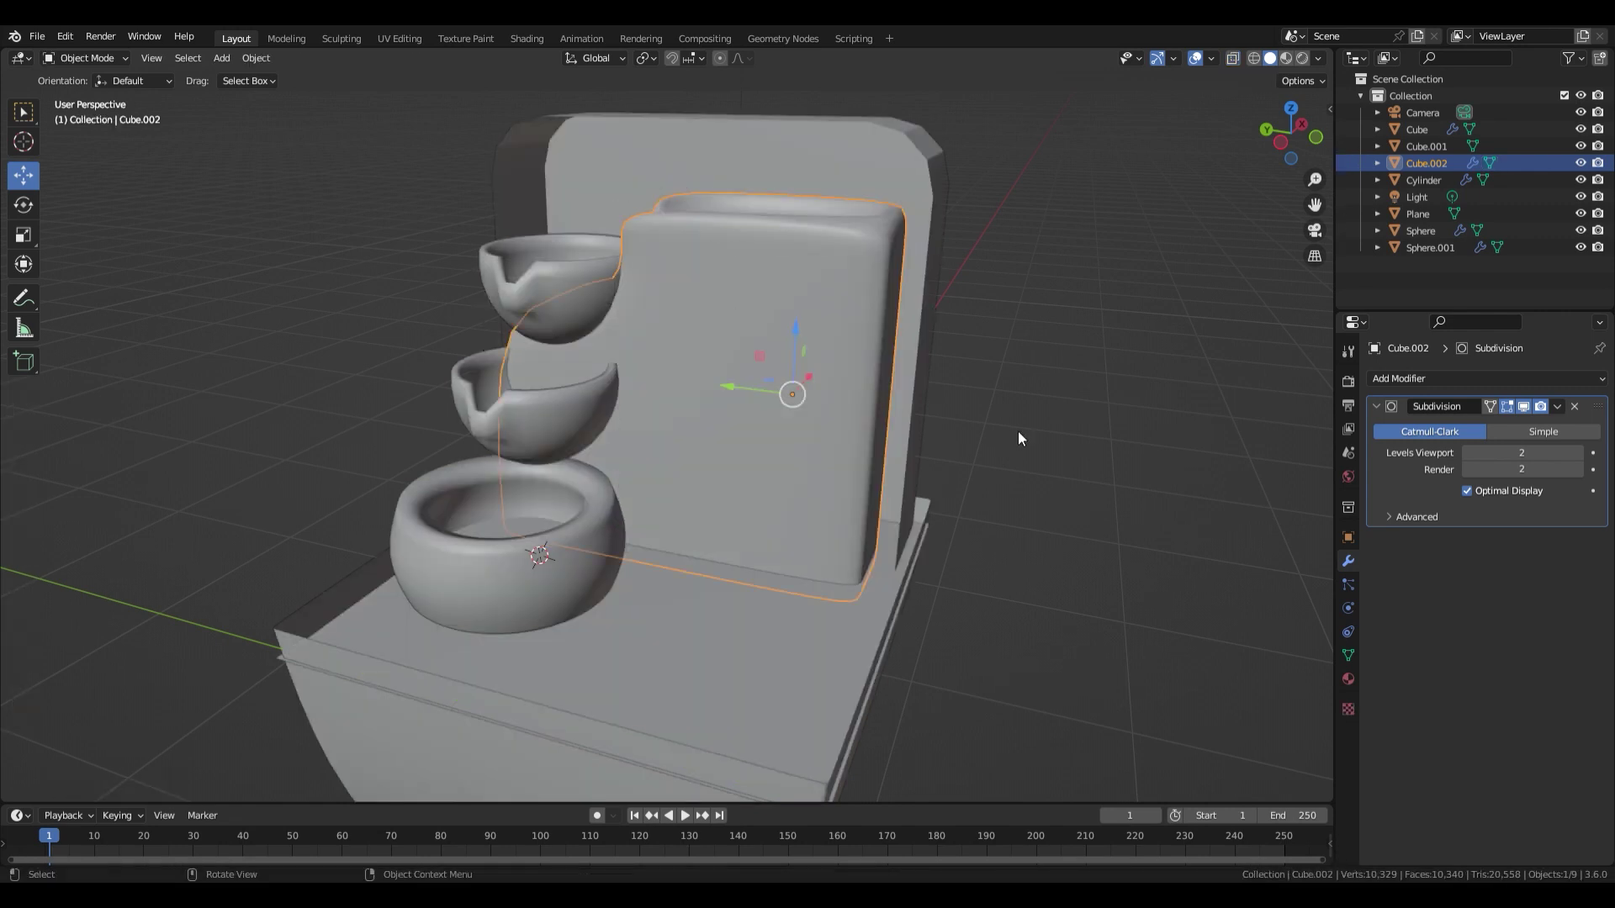
Bevel the edge loop at the front end of the block's lower step.
click(1018, 431)
middle_drag(715, 412, 855, 447)
key(Tab)
alt+click(523, 352)
key(ctrl+b)
click(605, 335)
Bevel the edges running along the block's outer side and long top edge with 4 segments, about 0.057 m wide.
middle_drag(605, 335, 782, 328)
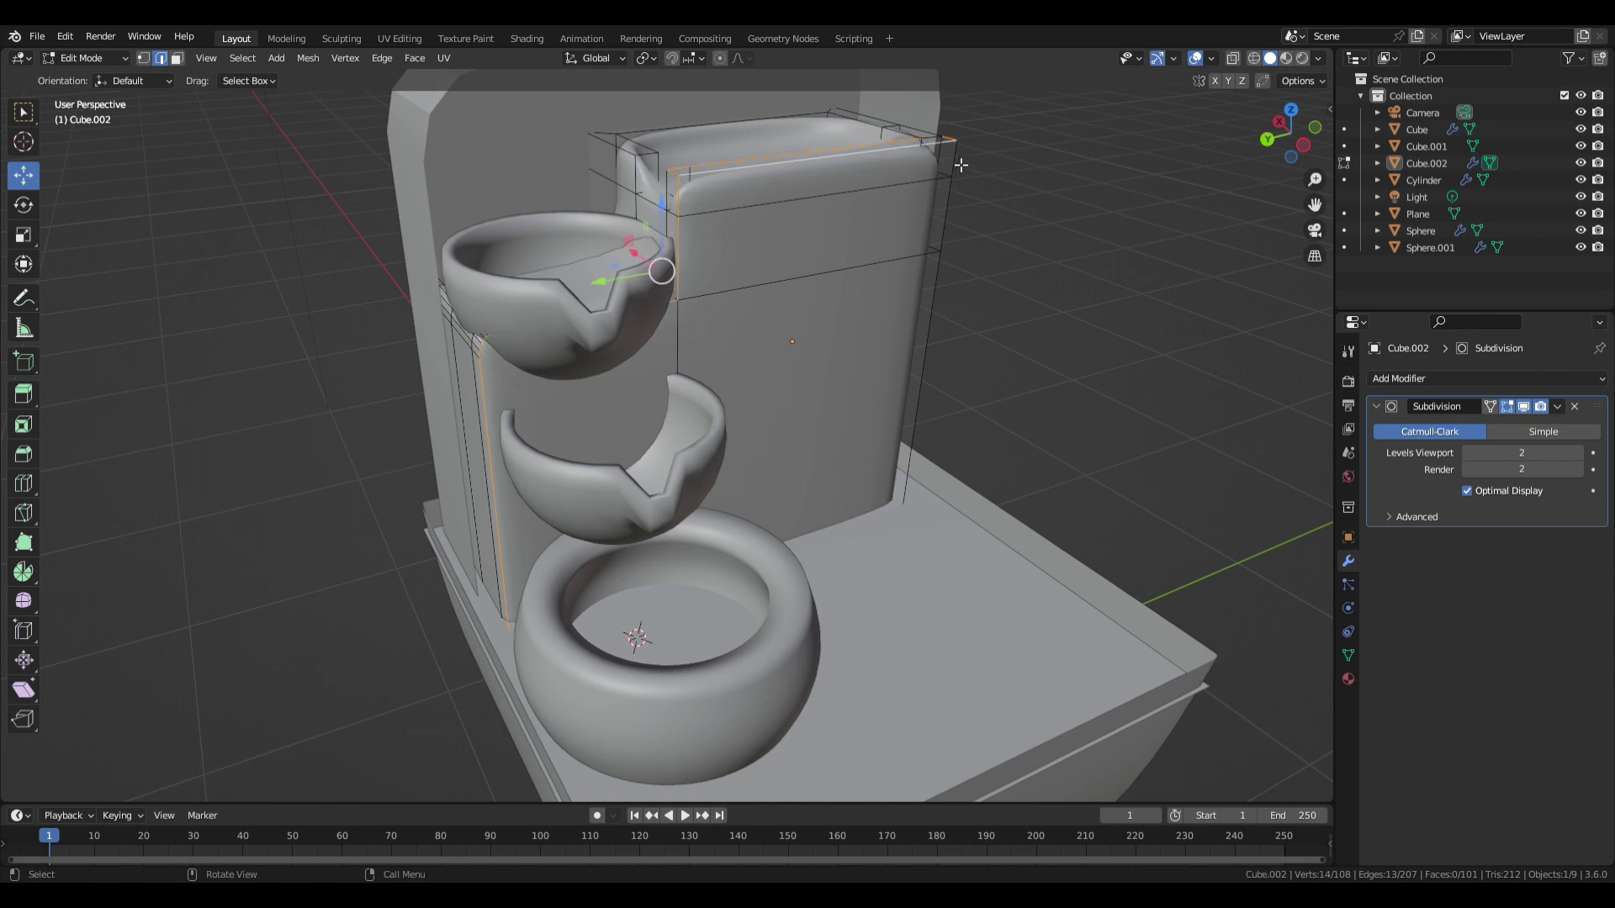
middle_drag(961, 164, 833, 370)
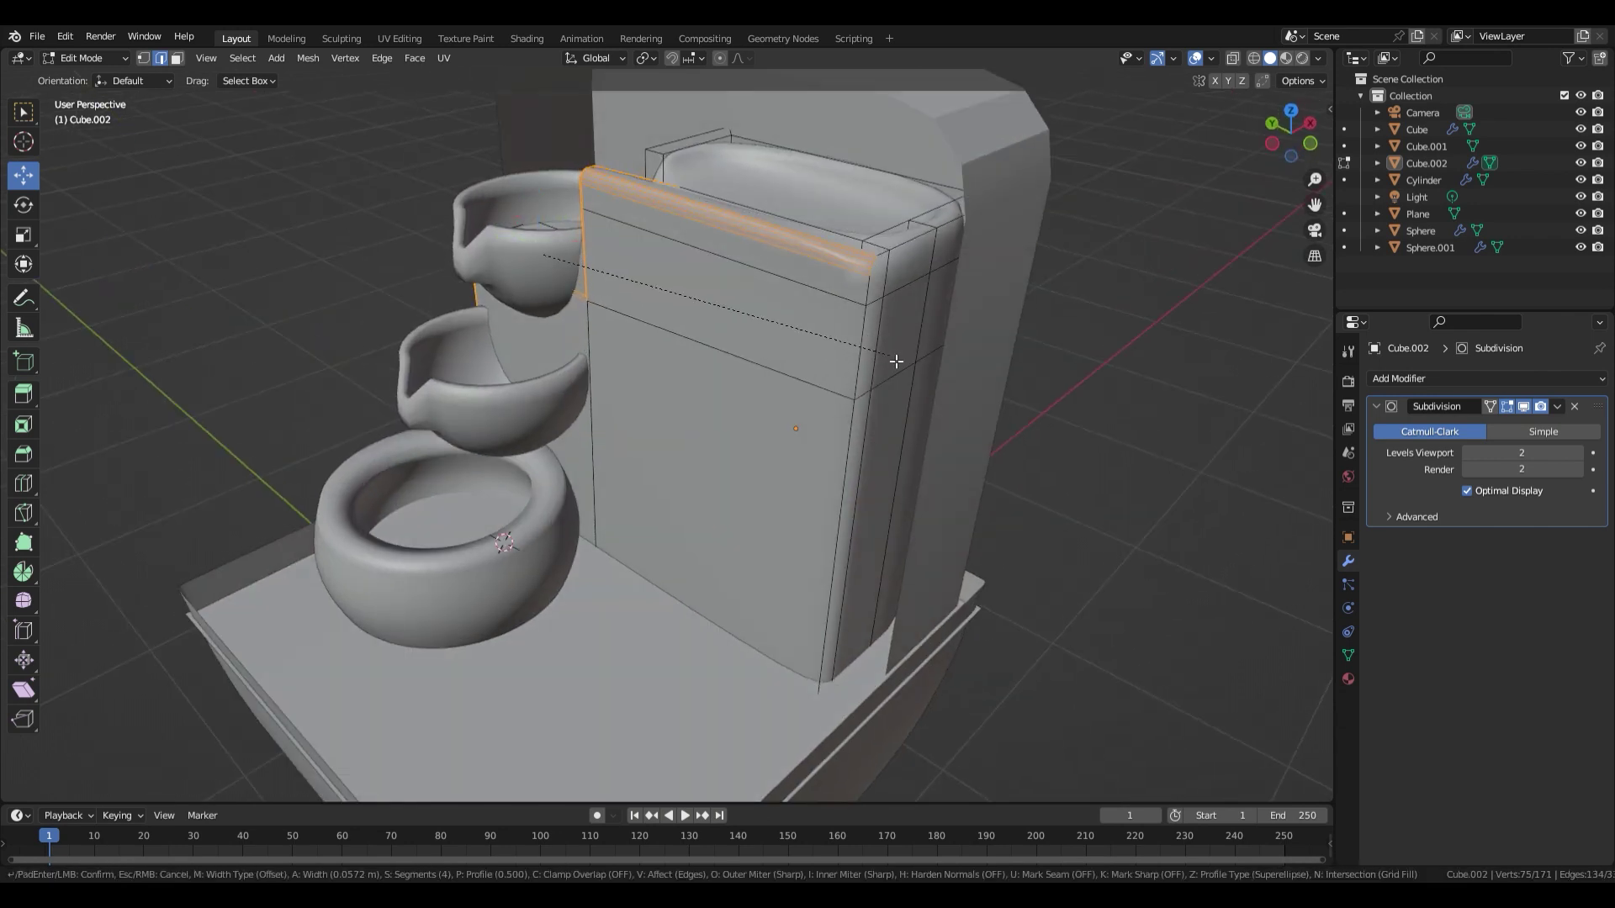
click(896, 362)
key(Tab)
click(1085, 370)
Inspect the rounded block and bowls from several angles and save the file.
scroll(896, 362, down, 5)
middle_drag(538, 362, 698, 358)
scroll(692, 328, up, 5)
scroll(689, 387, up, 4)
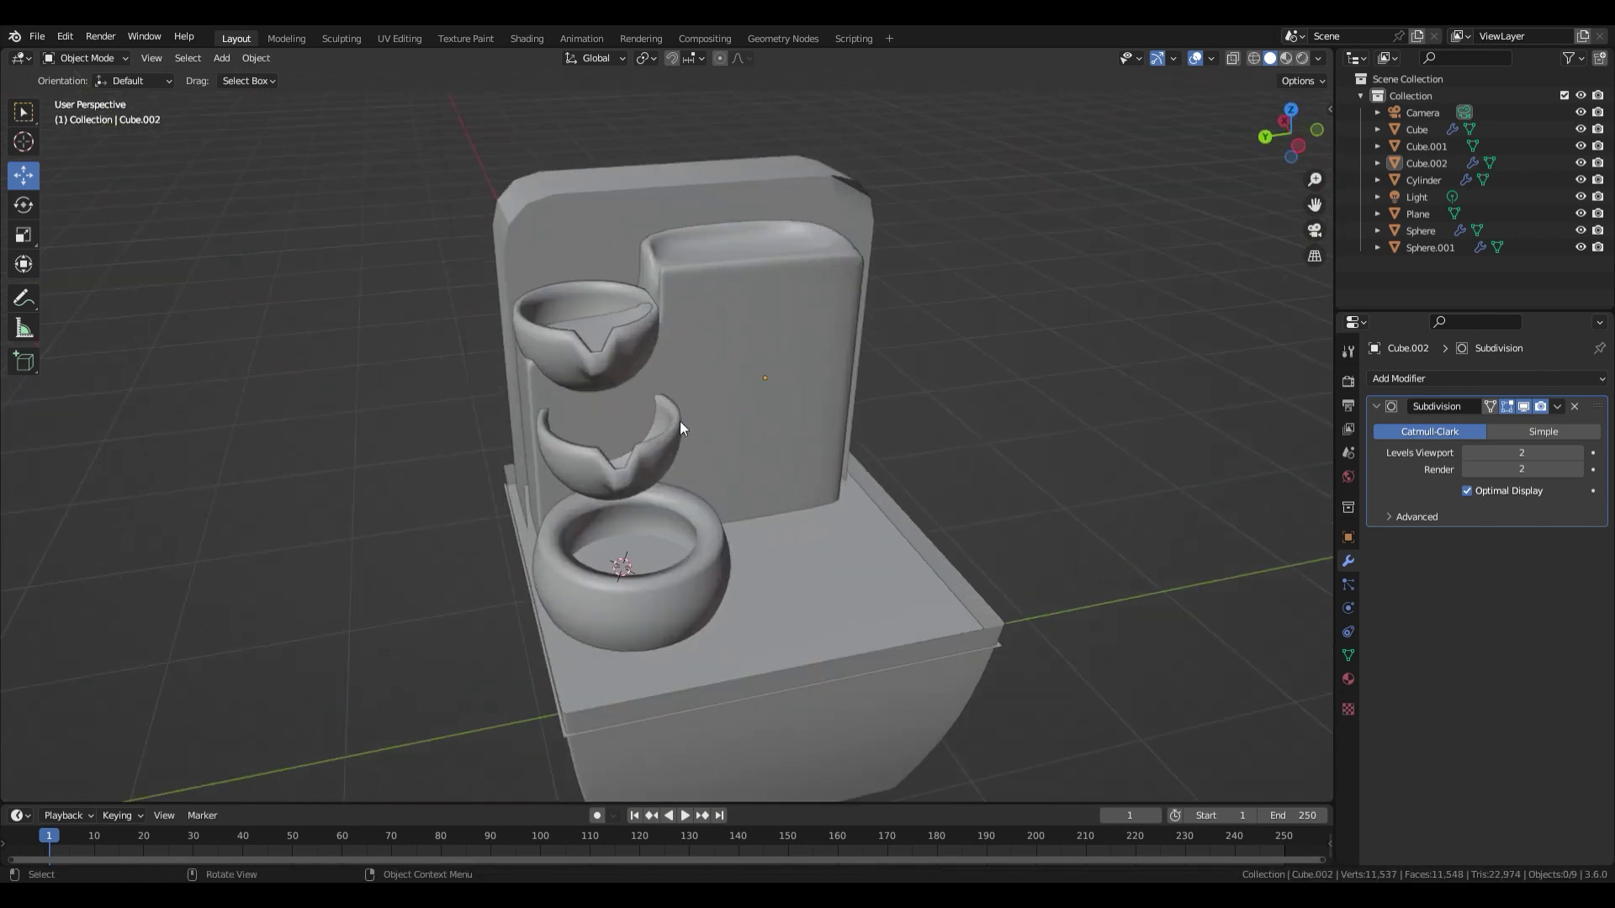
middle_drag(680, 429, 725, 405)
key(ctrl+s)
scroll(737, 477, down, 1)
scroll(737, 477, up, 1)
Raise the round vessel slightly and nudge it along the Y axis under the lower bowl.
middle_drag(737, 478, 739, 458)
click(725, 481)
drag(678, 454, 678, 437)
middle_drag(745, 488, 715, 495)
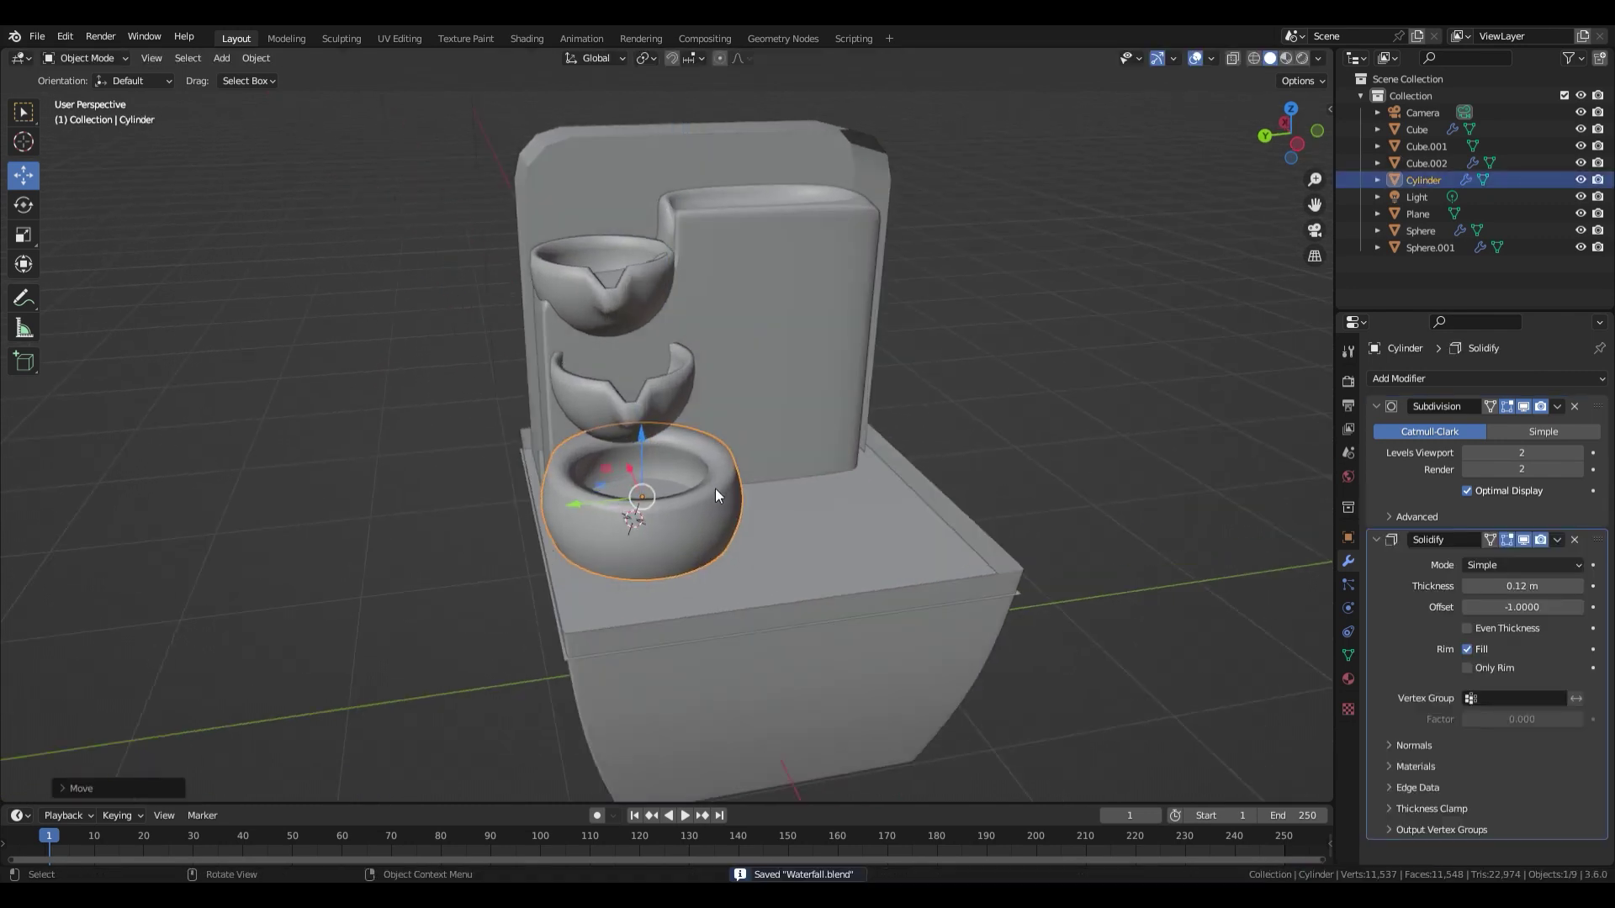
drag(576, 504, 582, 504)
click(1132, 423)
Add a Solidify modifier to the pot base with a thickness of -0.16 m.
scroll(1132, 422, down, 1)
shift+middle_drag(1132, 423, 1112, 359)
click(866, 539)
click(1484, 379)
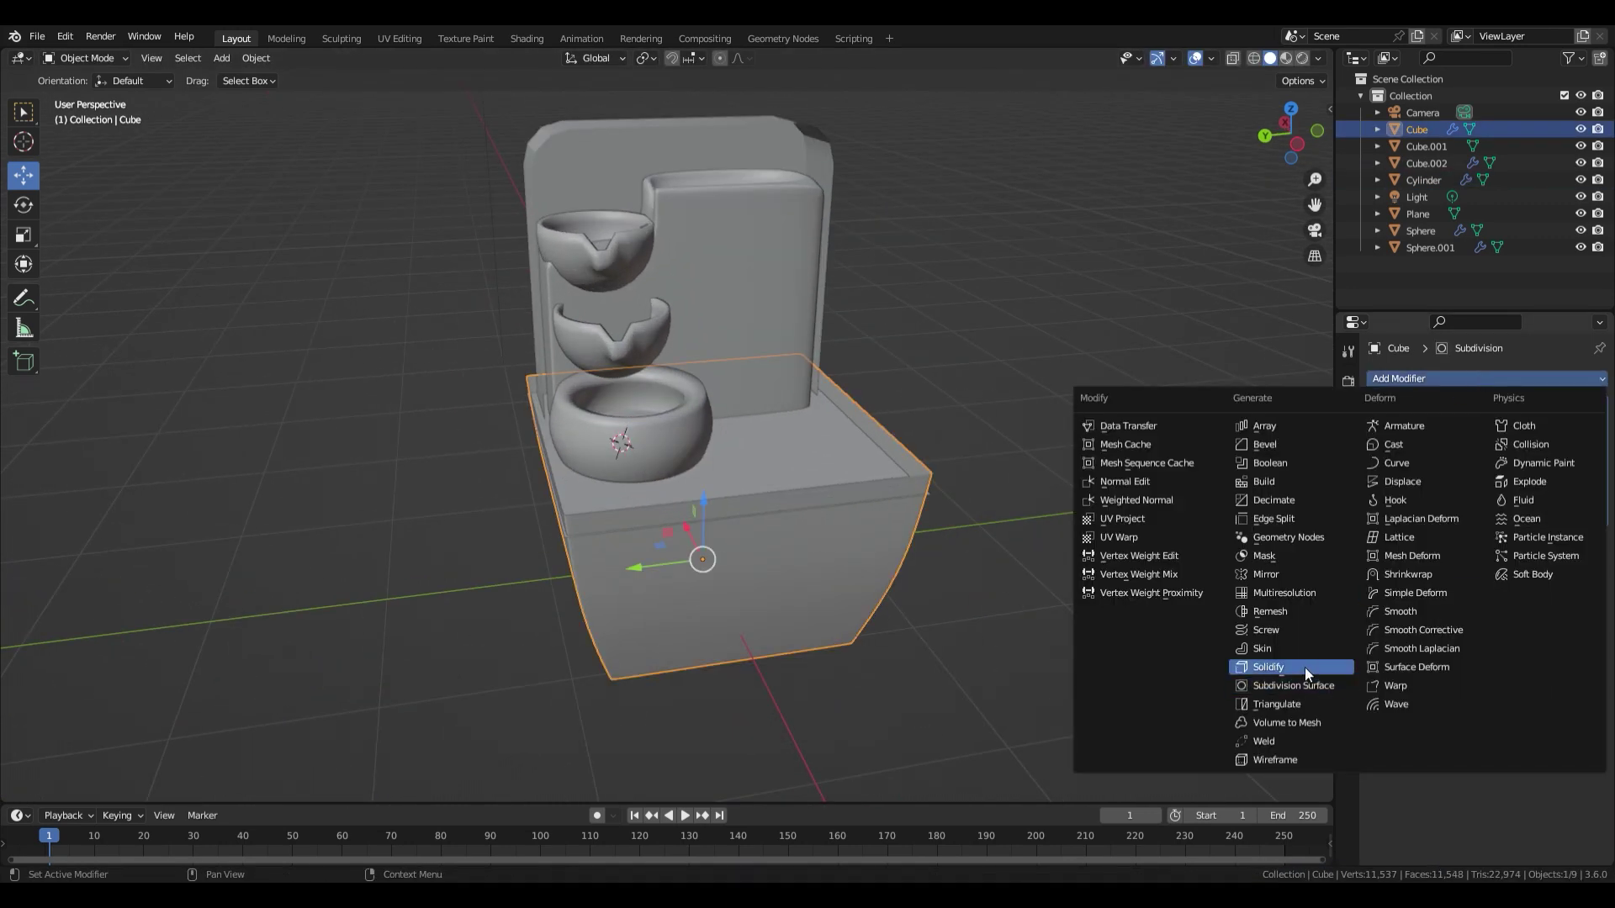
click(1304, 667)
drag(1523, 586, 1446, 586)
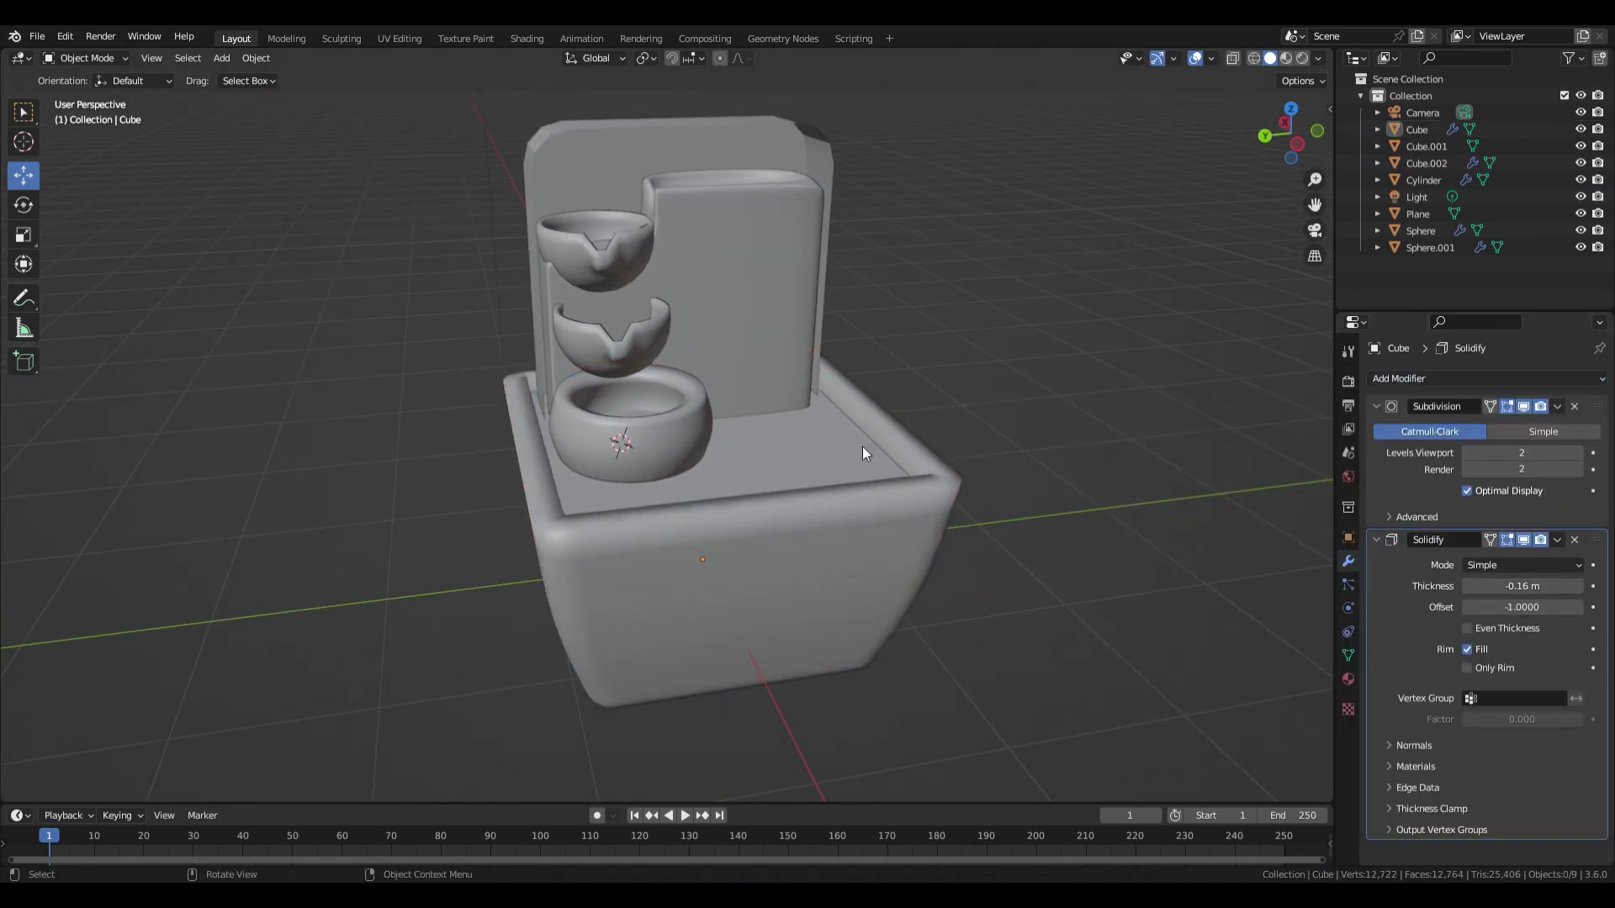
Add a Solidify modifier with a thickness of -0.11 m to the rounded backing and apply it.
click(720, 150)
click(1447, 378)
click(1278, 667)
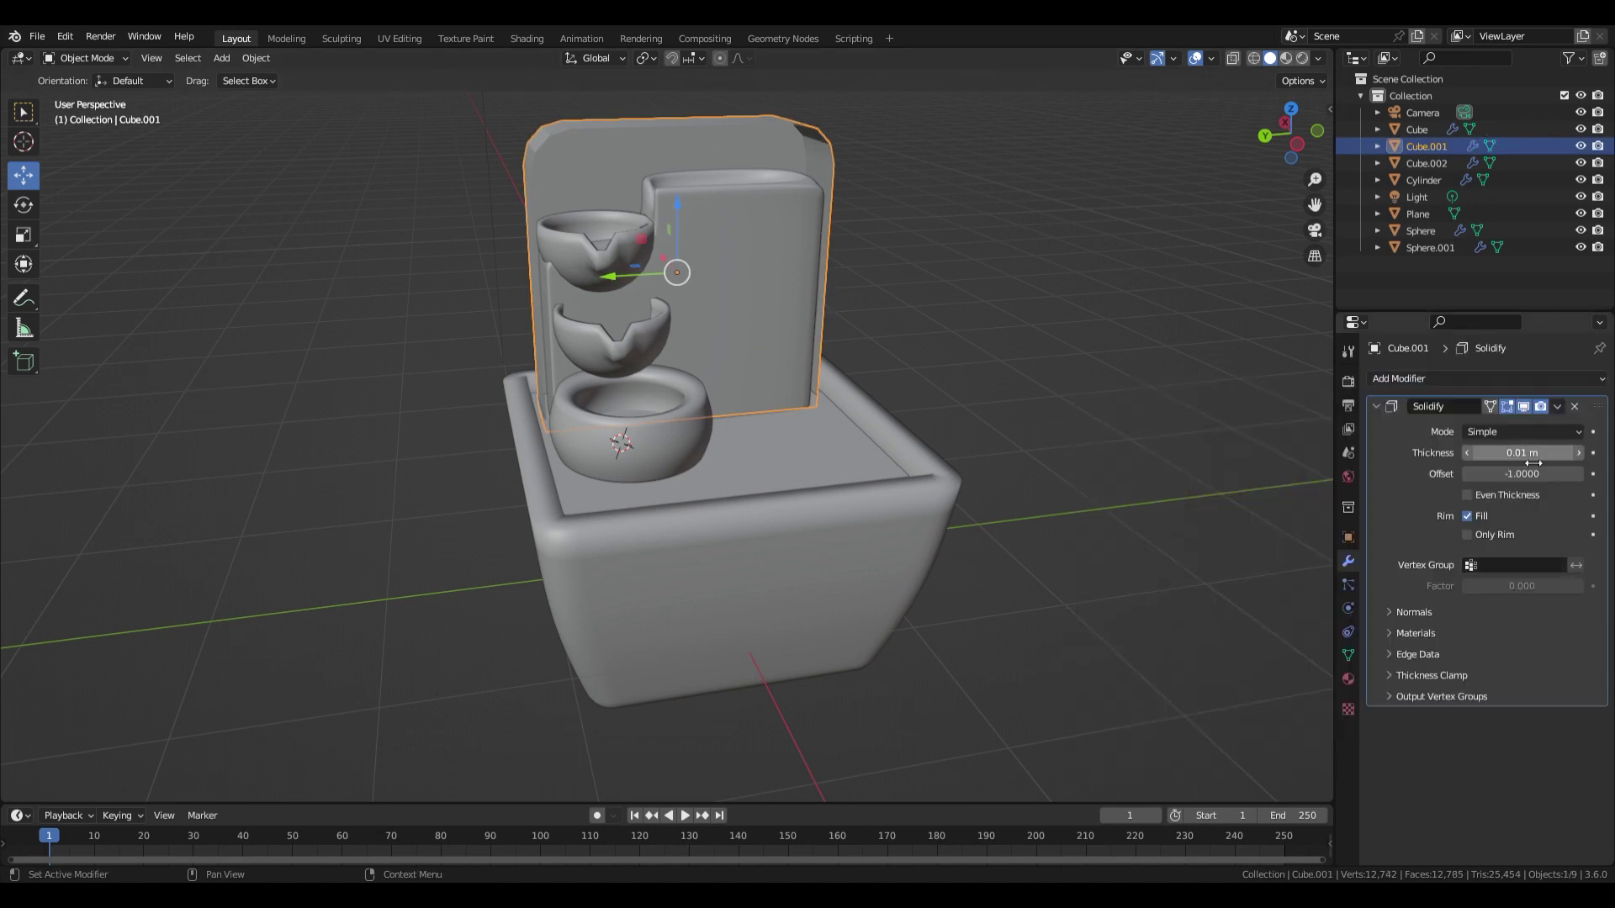
shift+middle_drag(1114, 375, 1135, 449)
click(754, 215)
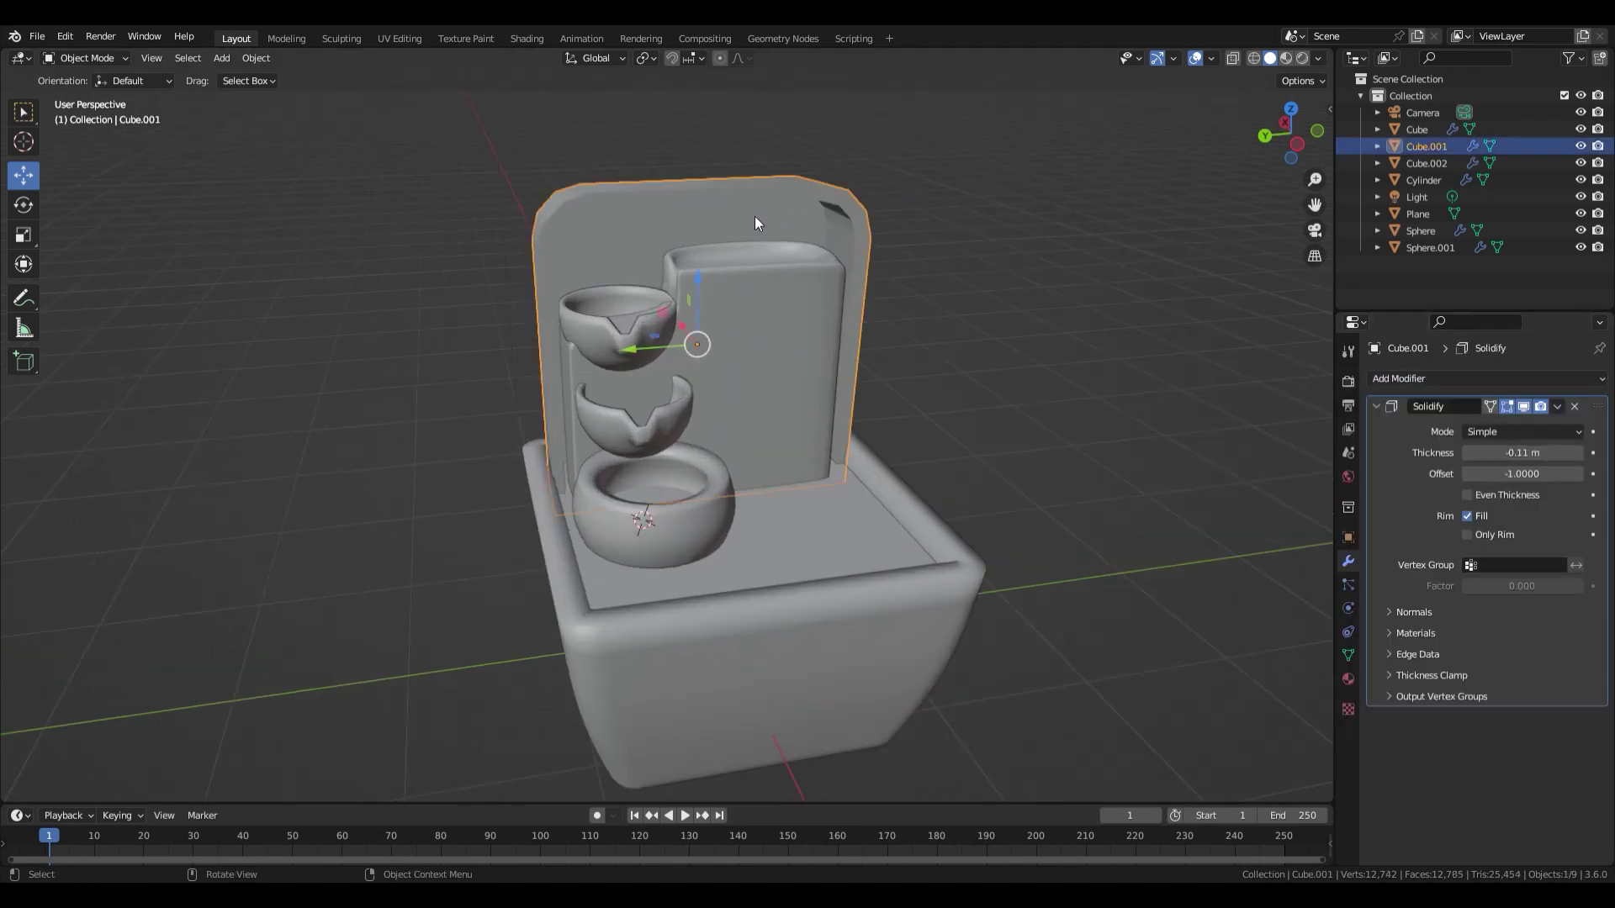
click(1484, 427)
click(1528, 563)
click(1093, 496)
Apply the Solidify modifier on the round vessel.
middle_drag(1009, 492, 1064, 503)
scroll(800, 506, up, 2)
click(907, 543)
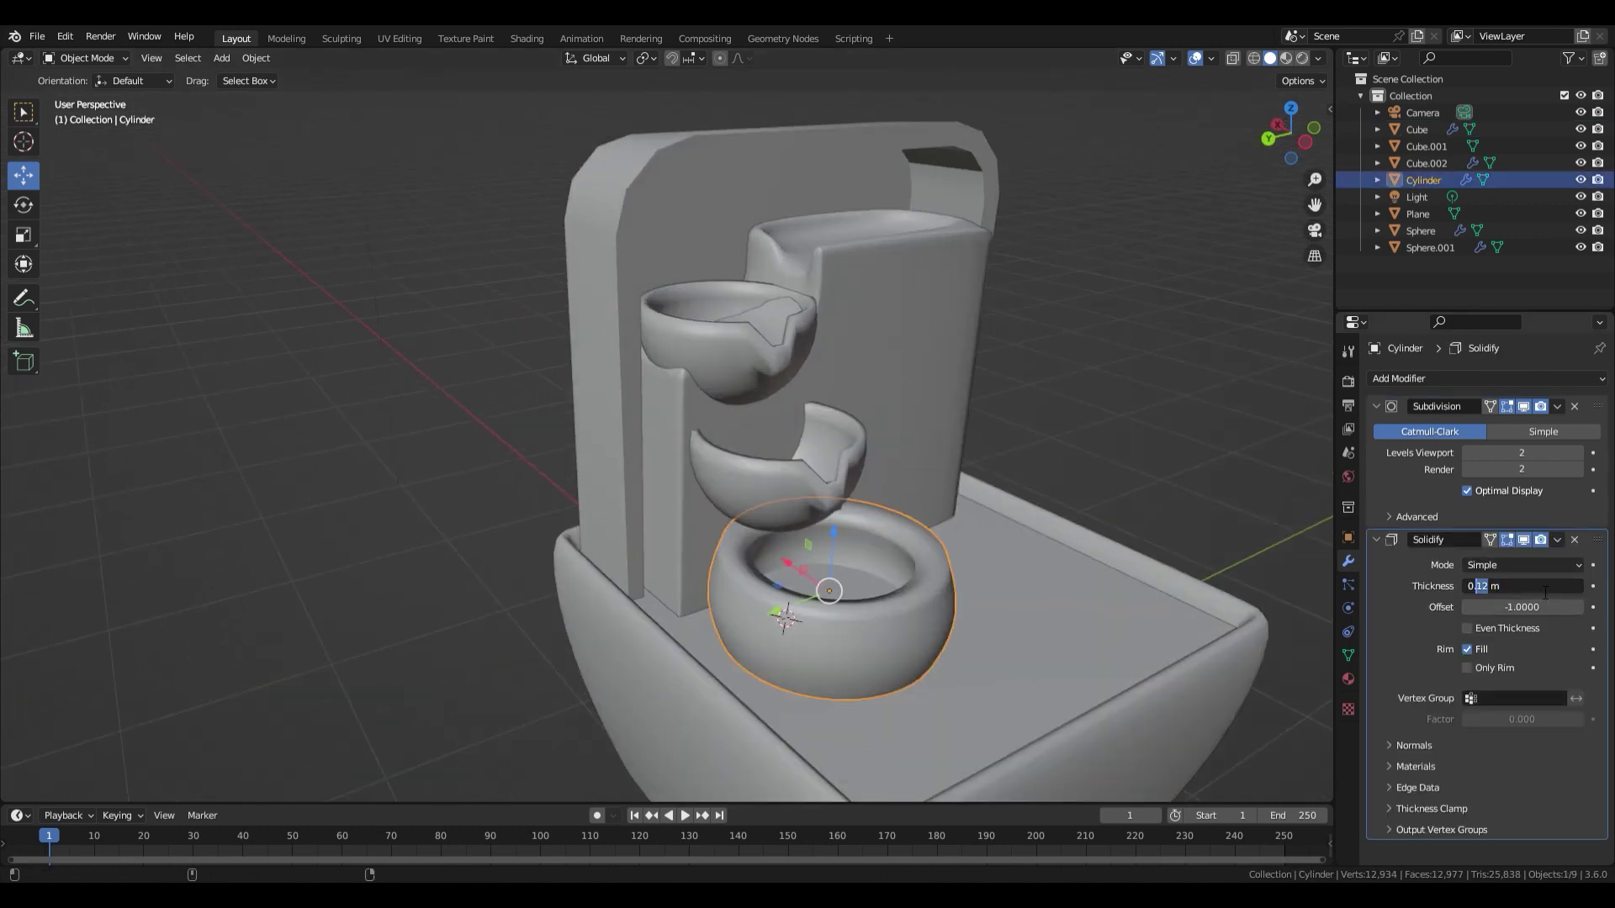
click(1536, 560)
Apply the Solidify modifiers of the lower and upper bowls.
click(820, 495)
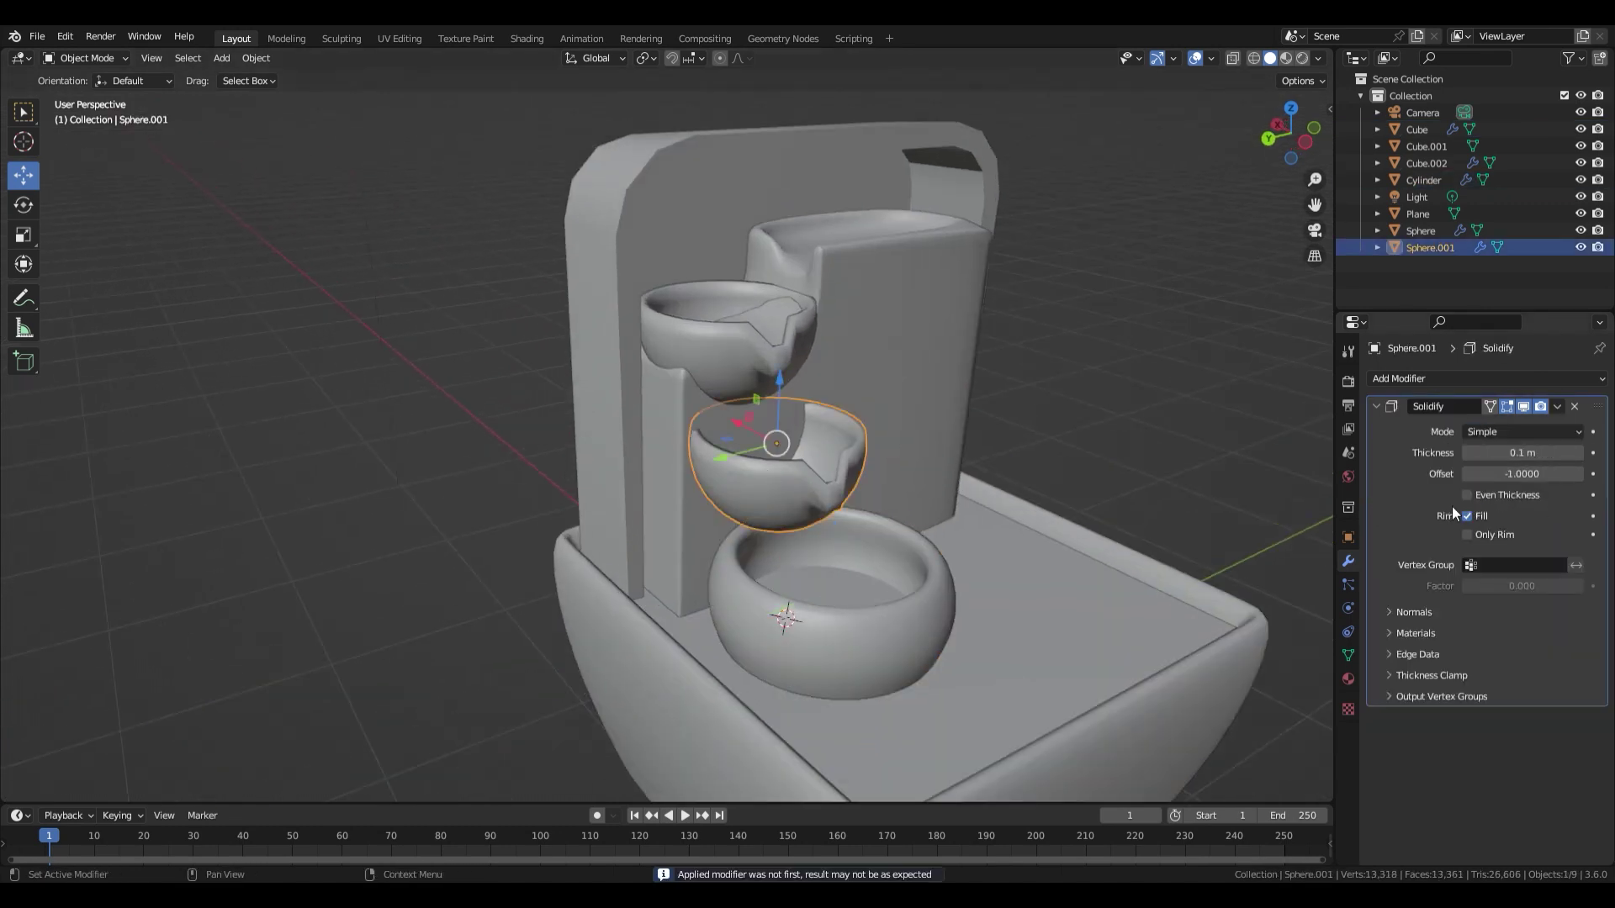
click(1556, 407)
click(1514, 426)
click(774, 361)
click(1555, 407)
click(1519, 426)
Add a level 2 Subdivision Surface modifier to both the upper and the lower bowl.
key(ctrl+2)
click(803, 484)
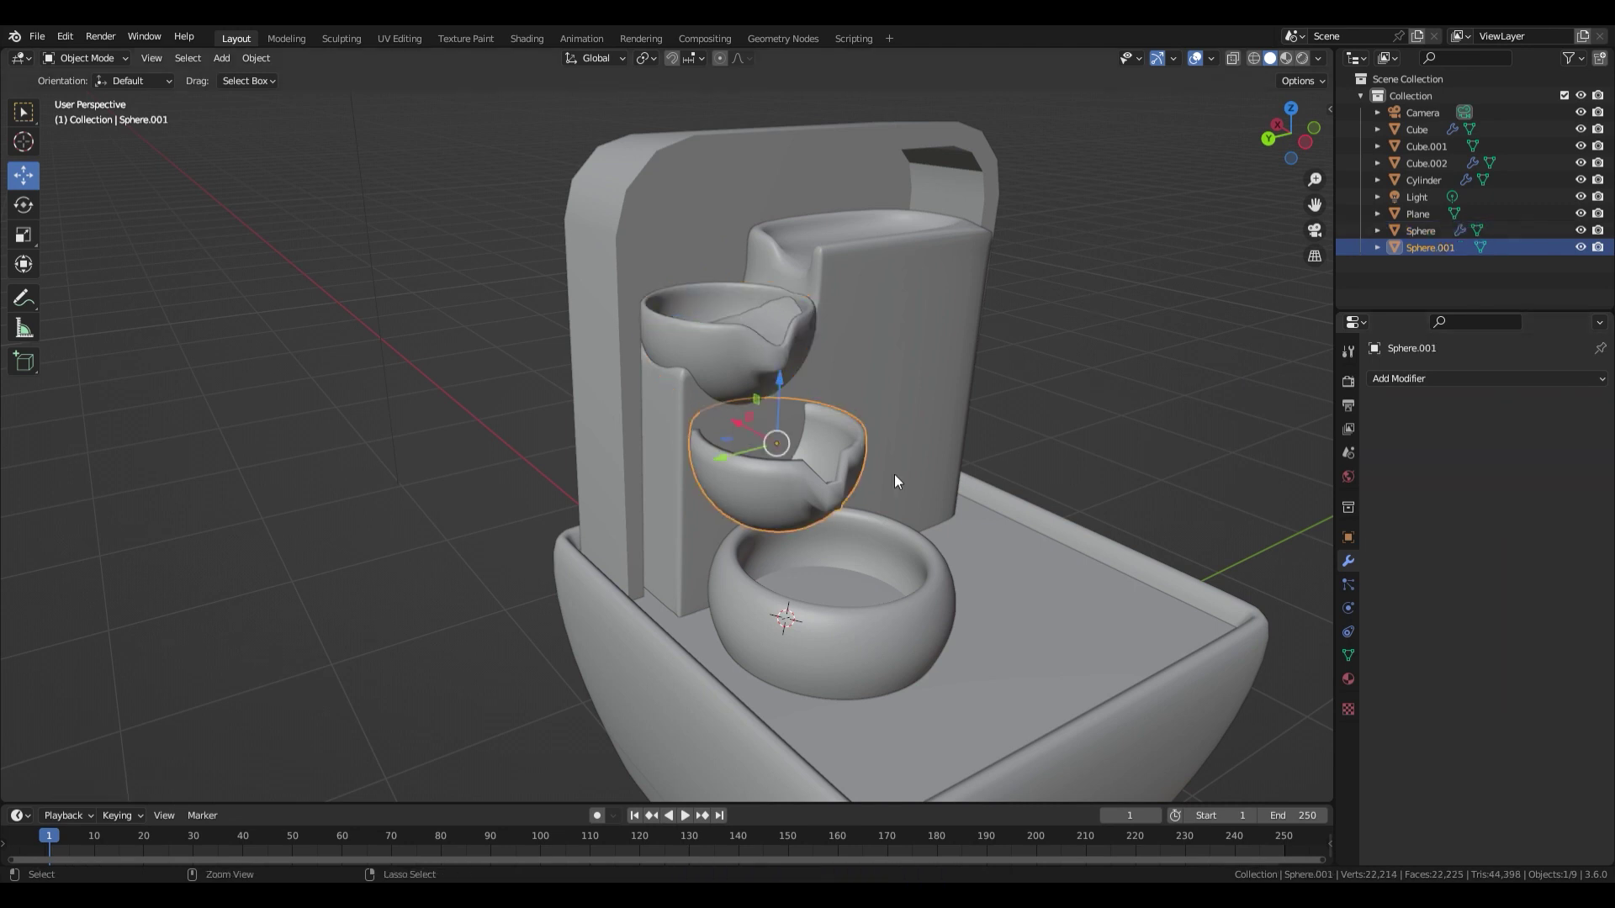
key(ctrl+2)
Examine the smoothed bowls and the vessel from several angles, especially where the upper bowl meets the stepped block.
middle_drag(895, 474, 705, 482)
click(458, 495)
middle_drag(458, 495, 619, 500)
scroll(724, 530, down, 1)
click(785, 551)
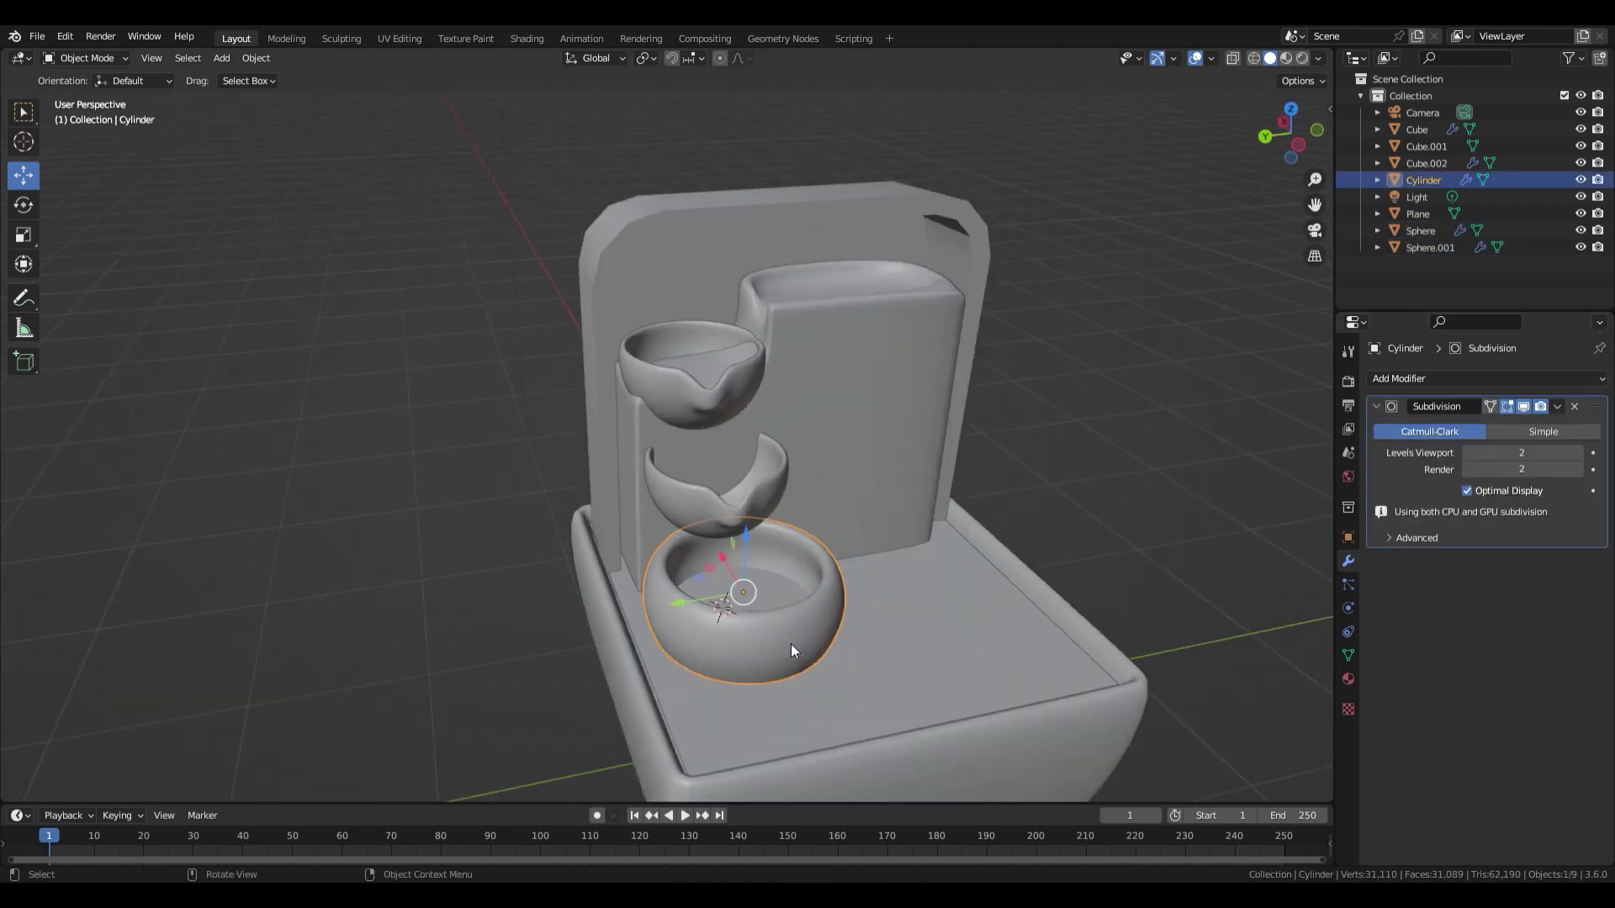
middle_drag(791, 644, 767, 520)
key(alt+a)
scroll(775, 520, up, 4)
scroll(776, 520, down, 3)
scroll(750, 536, up, 4)
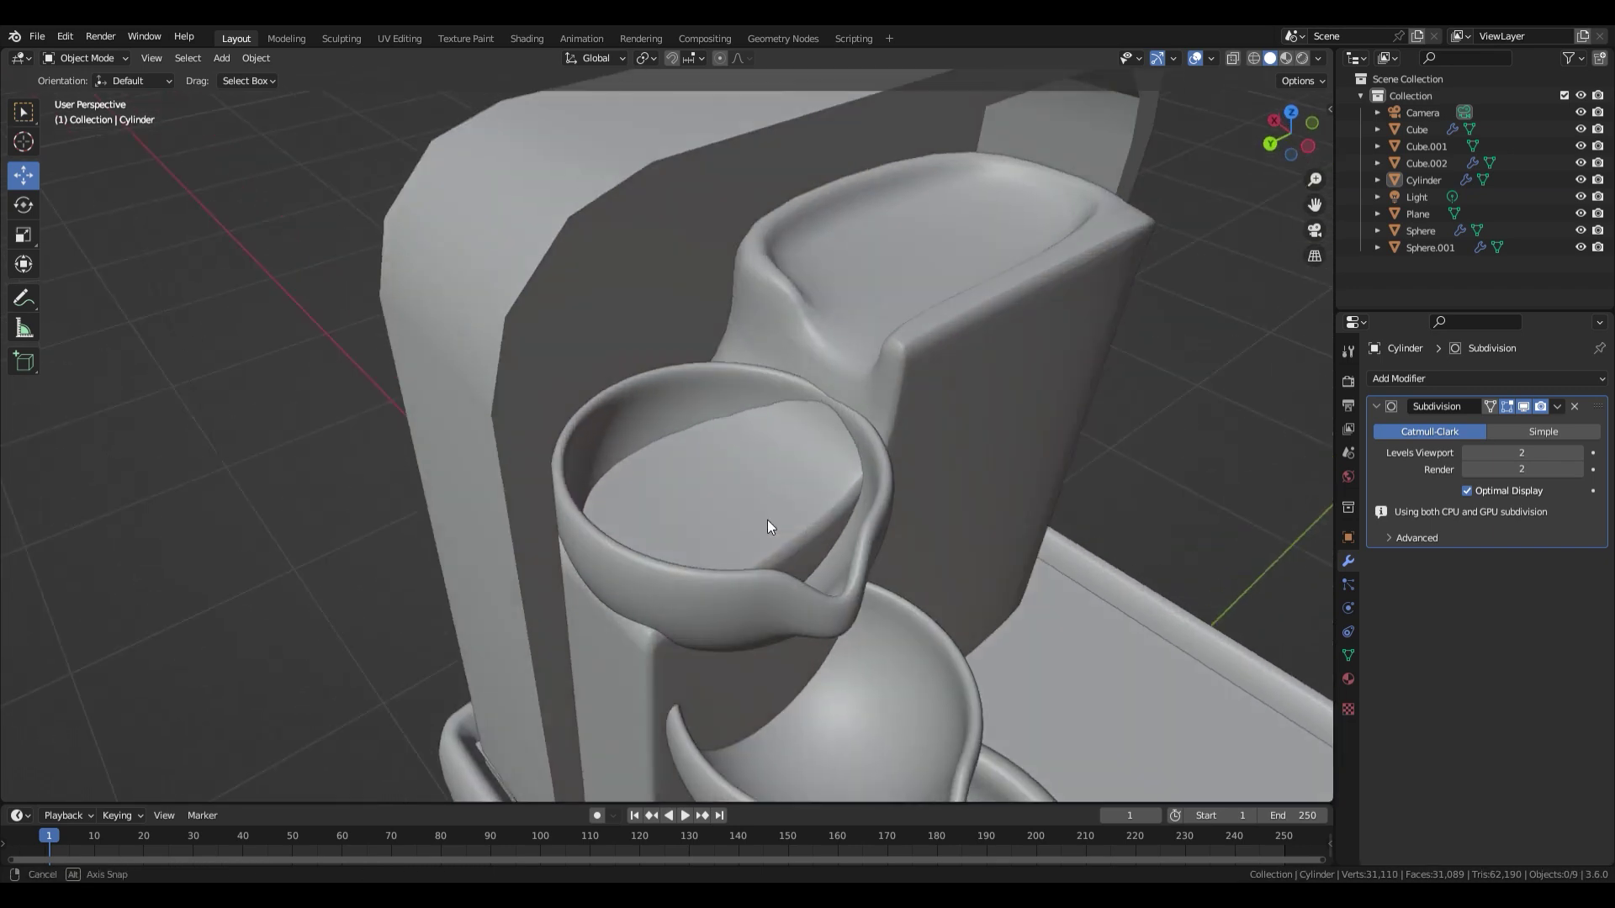
Duplicate the upper bowl in place.
scroll(767, 520, up, 2)
click(753, 599)
middle_drag(753, 599, 750, 587)
key(shift+d)
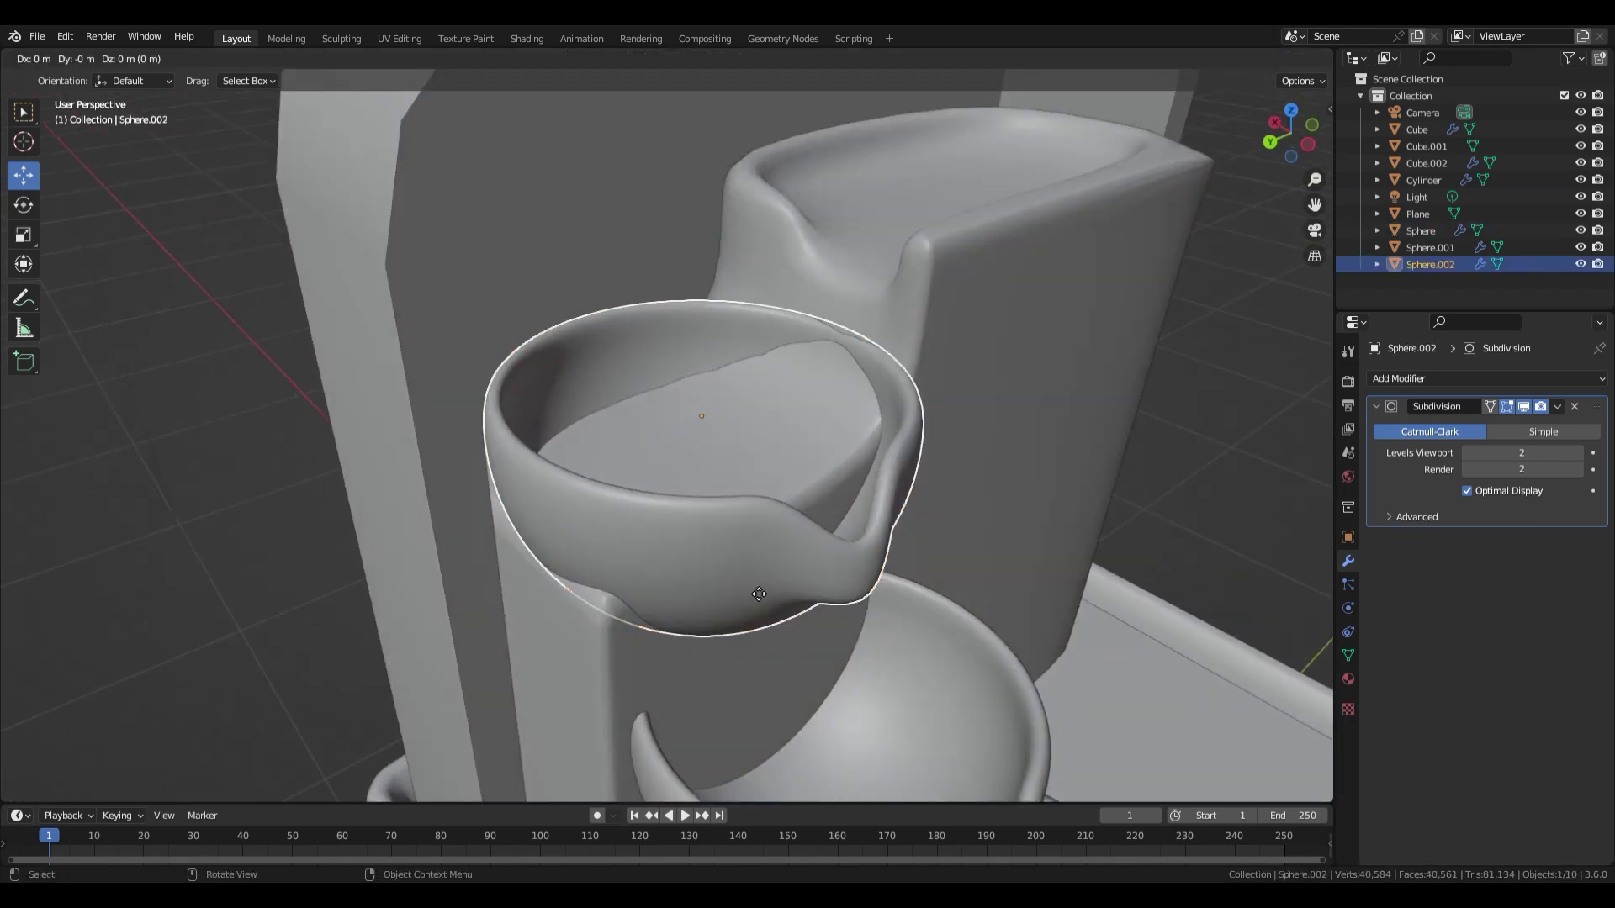
right_click(752, 588)
Open the duplicate bowl's mesh for editing and select an edge near the bottom of its inside in X-ray view.
key(Tab)
scroll(807, 579, up, 2)
middle_drag(879, 542, 838, 567)
key(alt+z)
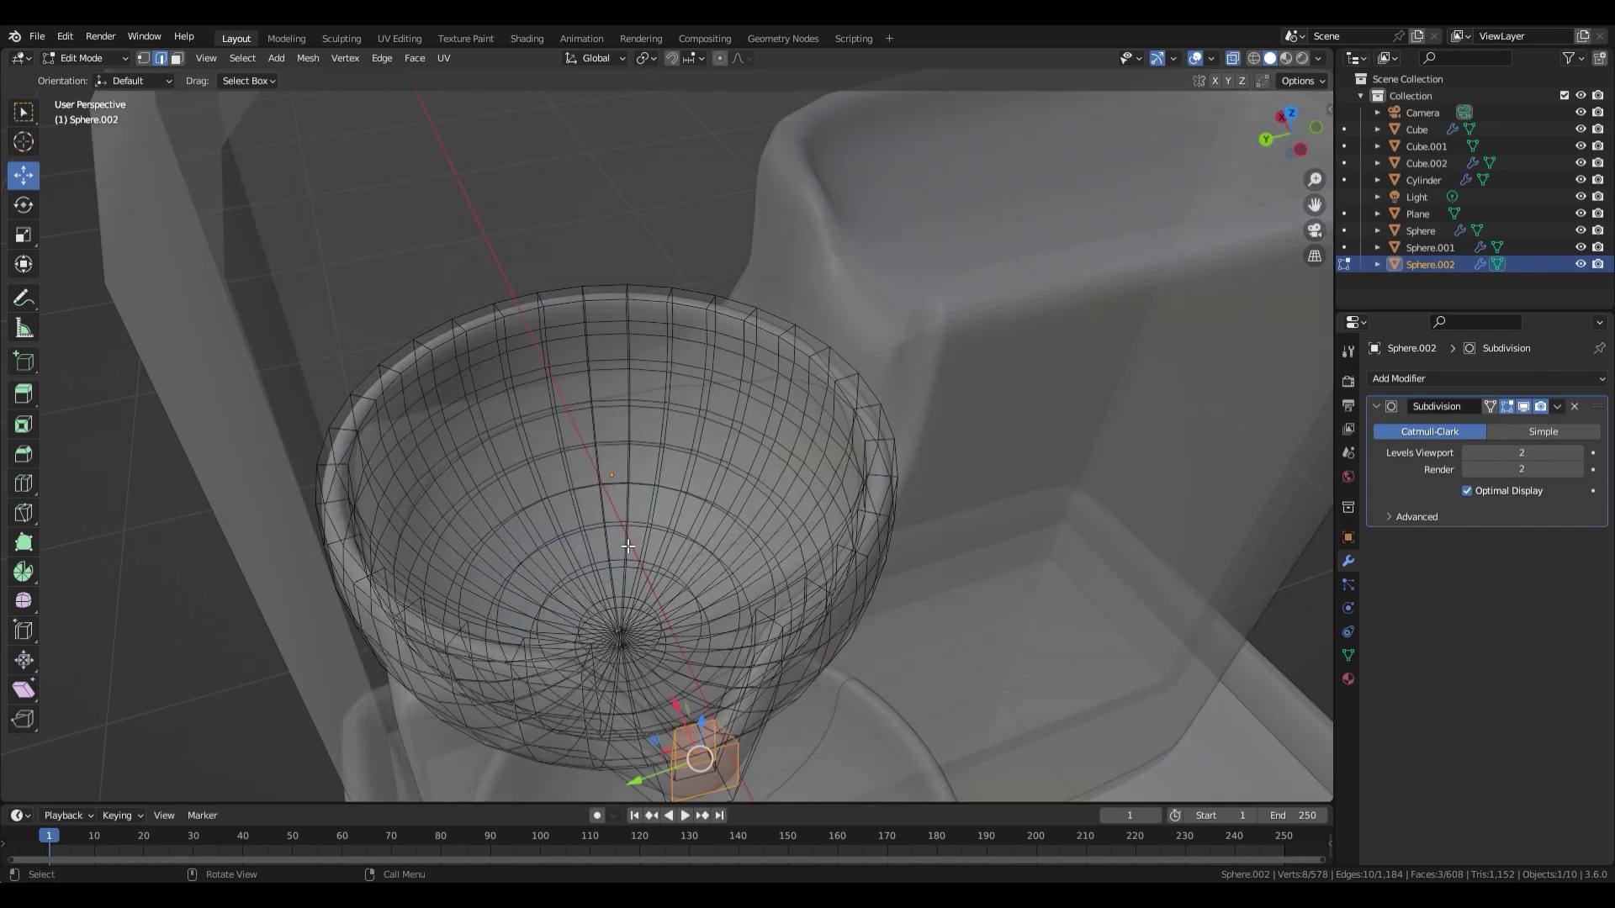
scroll(650, 567, up, 4)
click(621, 576)
key(alt+z)
scroll(631, 575, down, 4)
middle_drag(666, 570, 671, 545)
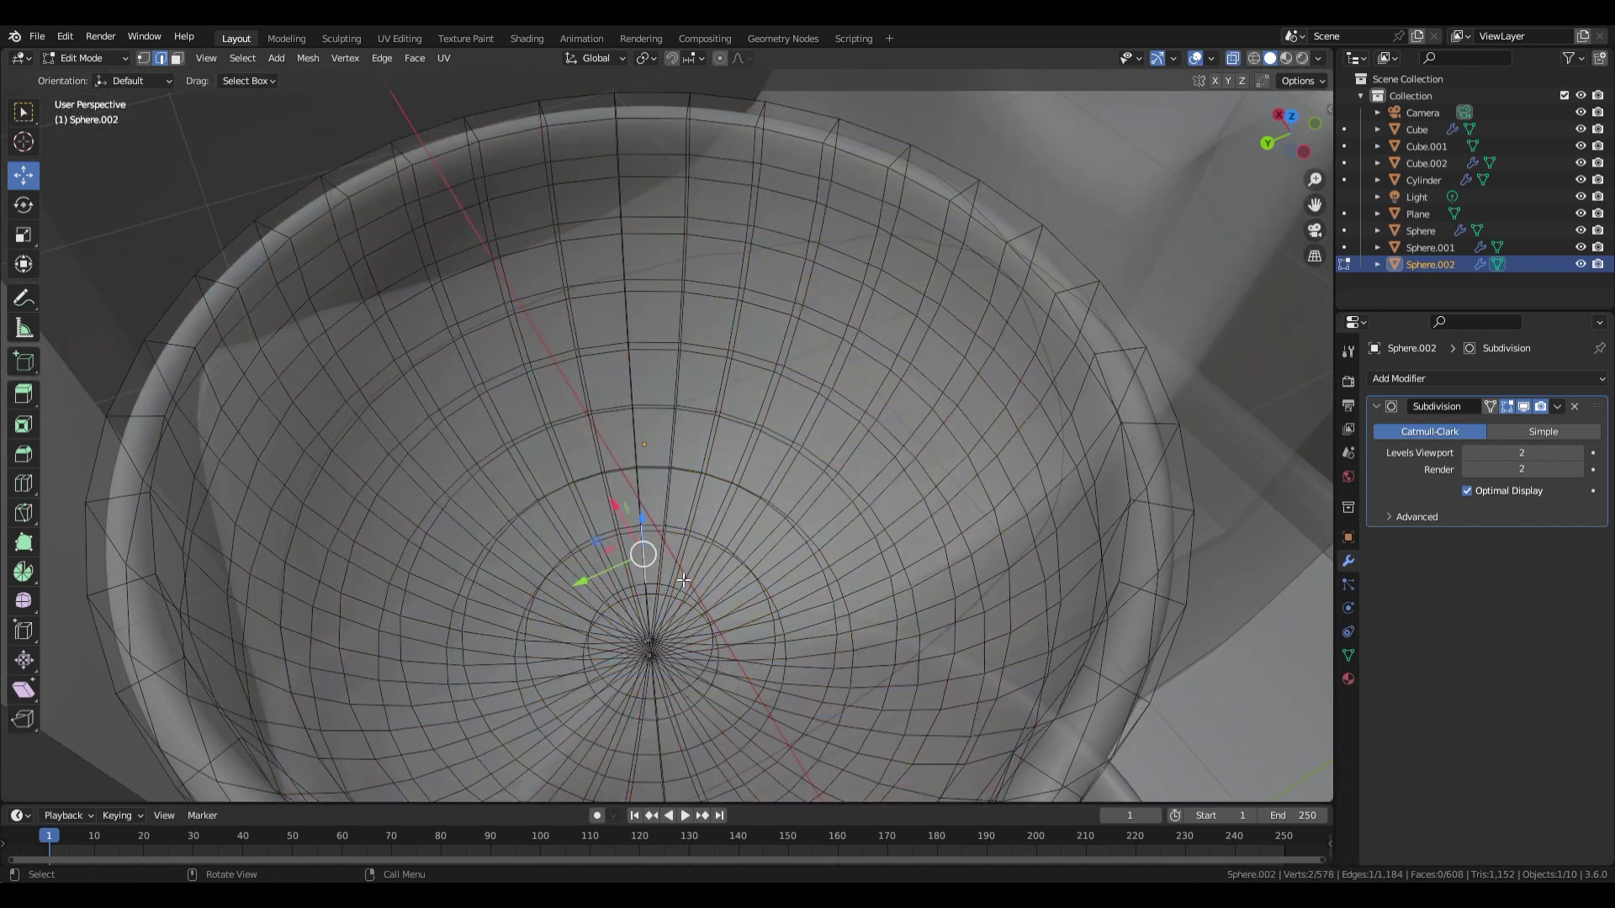
scroll(683, 581, up, 4)
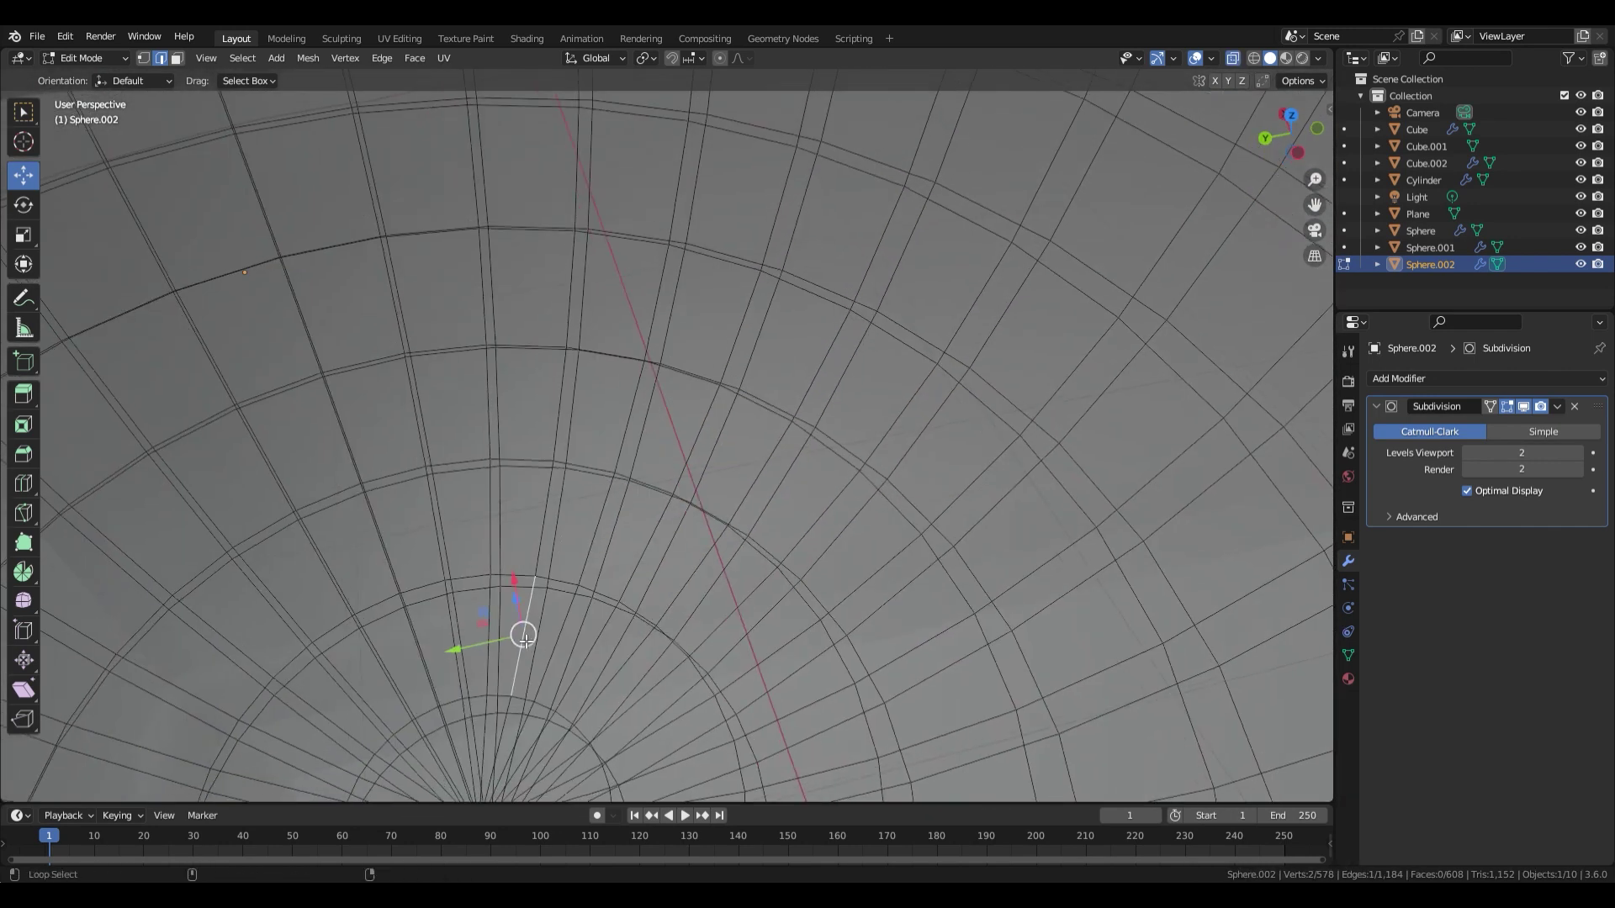
Delete the inner wall faces of the duplicate bowl and close its rim into a solid cutter.
key(3)
alt+click(520, 647)
scroll(522, 646, down, 5)
middle_drag(627, 589, 652, 498)
key(alt+z)
key(x)
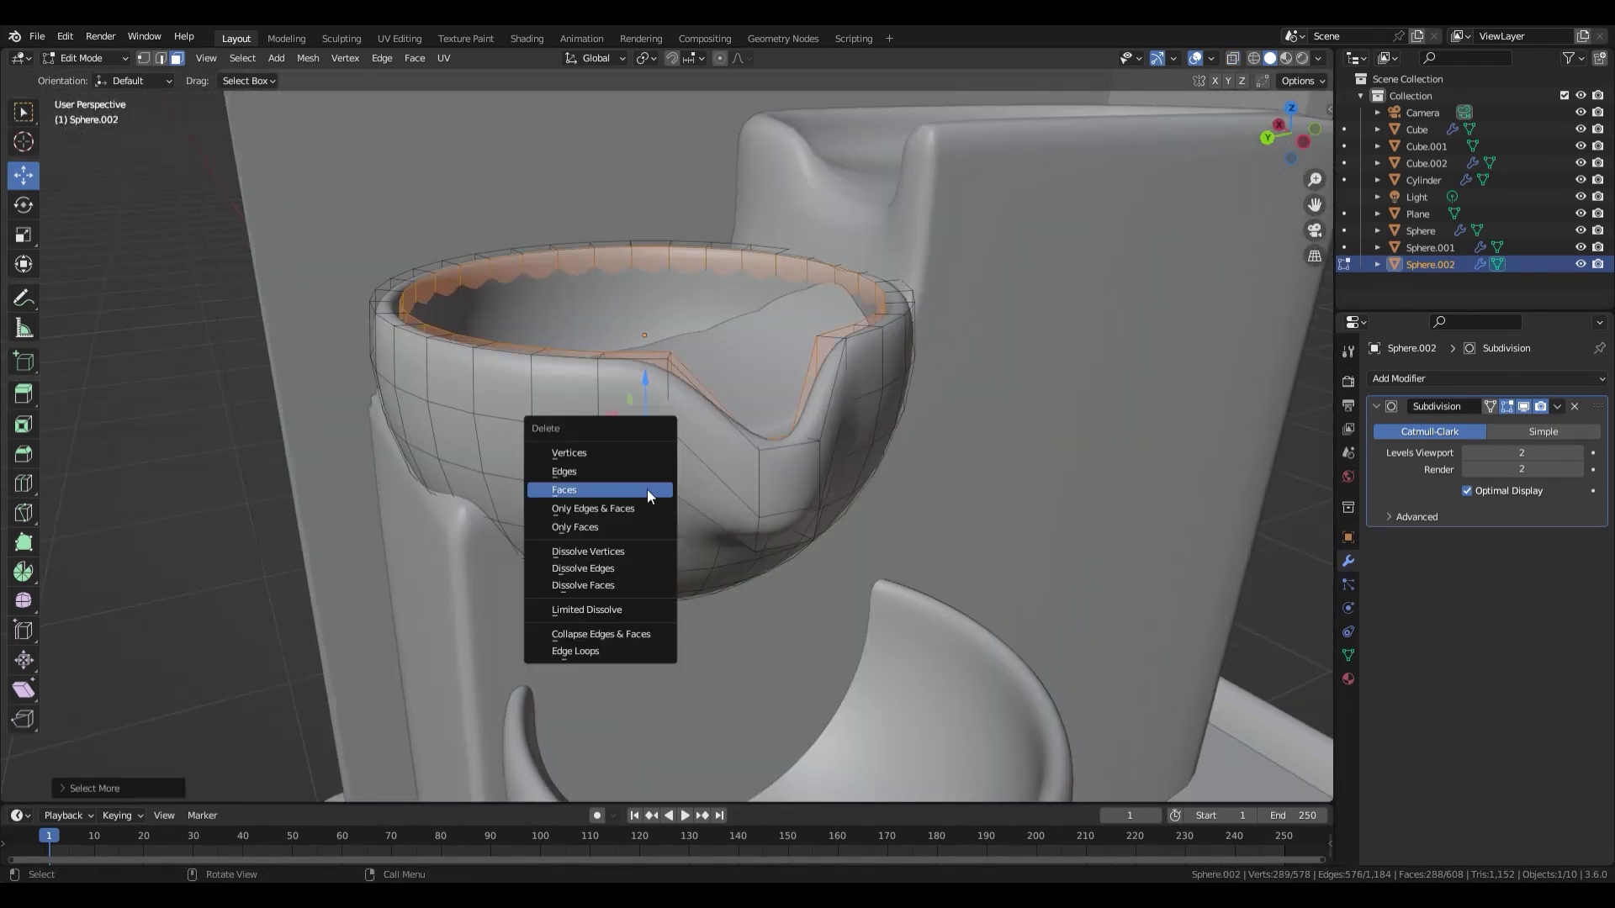
click(649, 492)
key(Tab)
scroll(736, 416, down, 5)
Try cutting the duplicate bowl out of the stepped block with a Boolean Difference placed before its Subdivision.
click(805, 409)
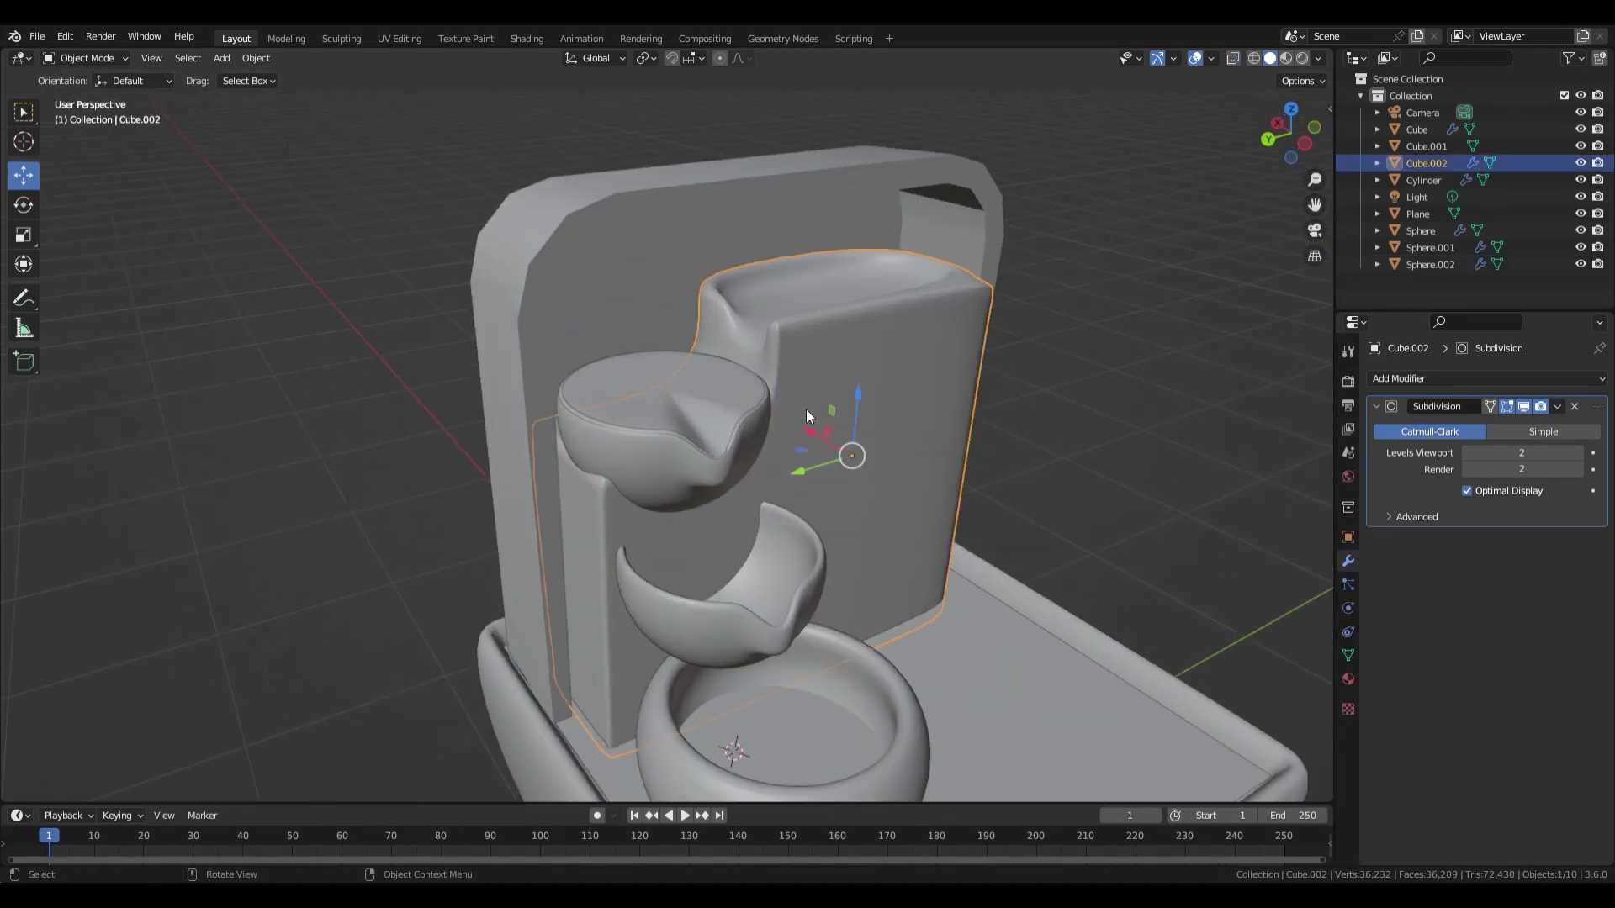
click(1450, 380)
click(1291, 455)
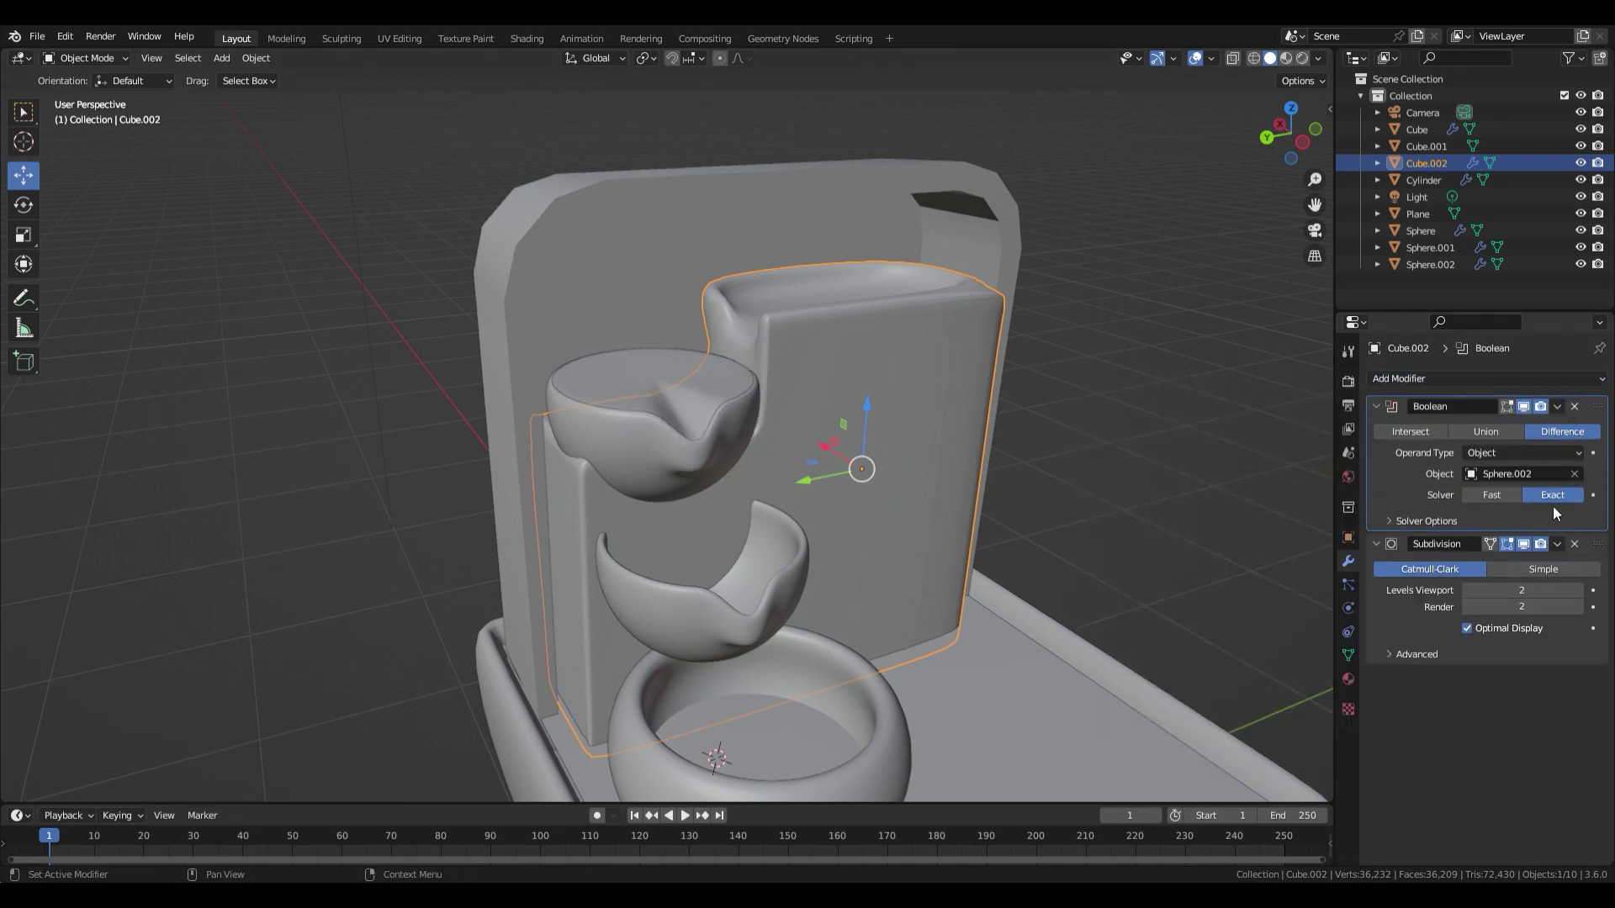
click(1559, 409)
Move the duplicate bowl aside from the fountain and inspect the cut in the stepped block.
click(646, 391)
scroll(646, 391, down, 2)
drag(610, 387, 1035, 342)
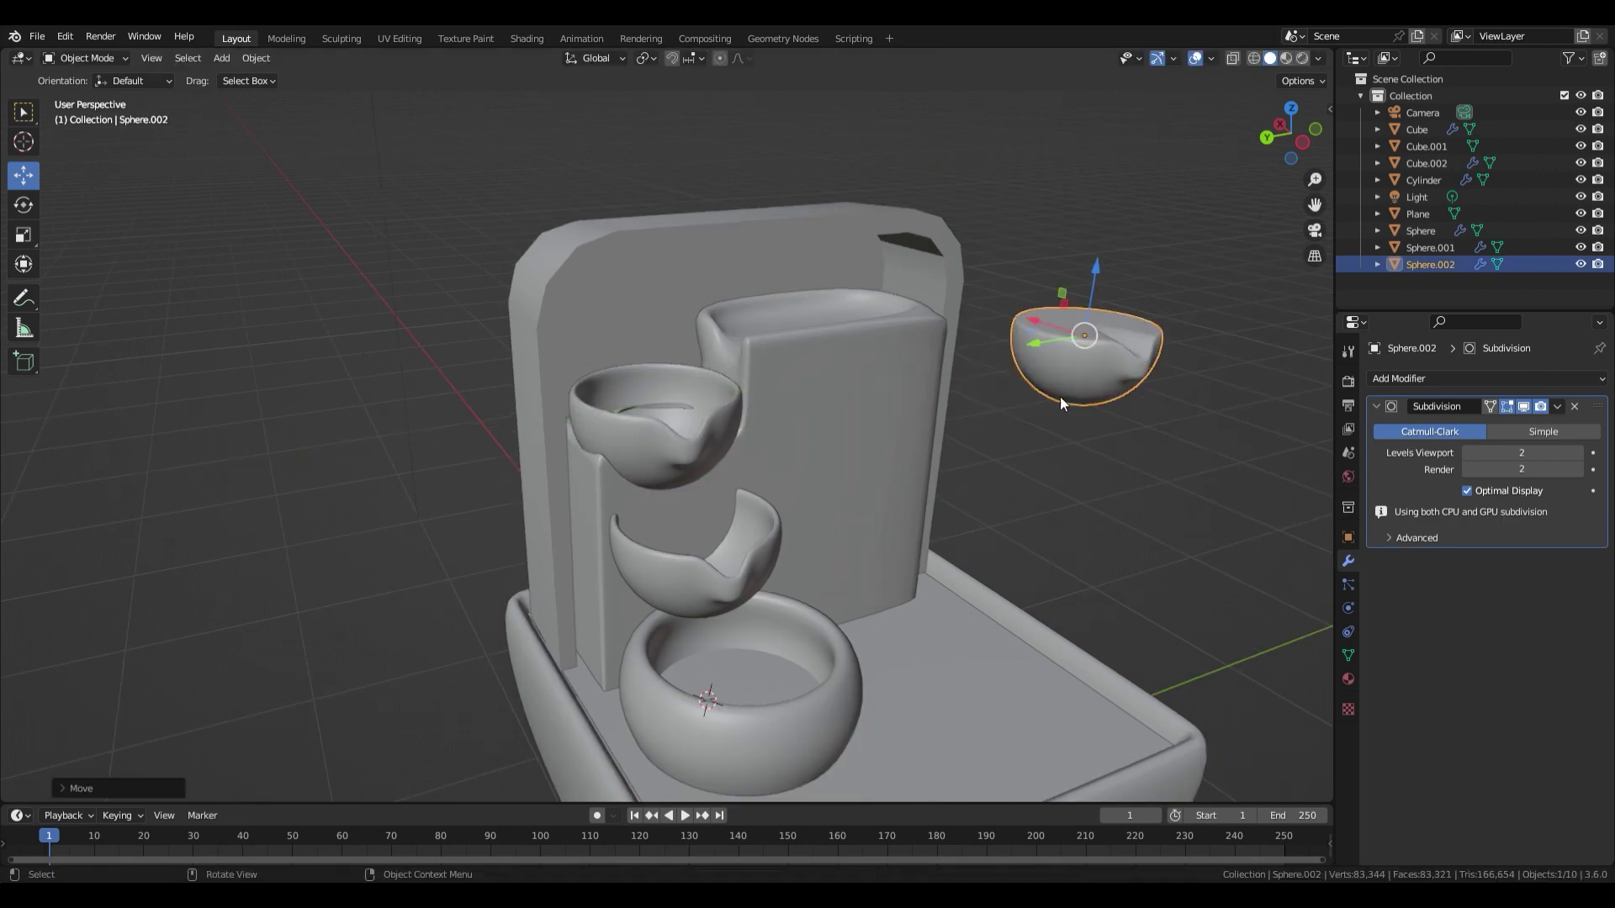
click(1010, 446)
scroll(672, 454, up, 4)
mouse_move(673, 454)
middle_down()
mouse_move(660, 552)
mouse_move(621, 489)
mouse_move(688, 514)
mouse_move(665, 472)
mouse_move(648, 483)
mouse_move(677, 454)
middle_up()
Undo the latest changes and delete the duplicate bowl.
key(ctrl+z)
key(ctrl+z)
key(ctrl+z)
click(659, 463)
key(alt+a)
click(691, 407)
key(Delete)
scroll(689, 406, up, 3)
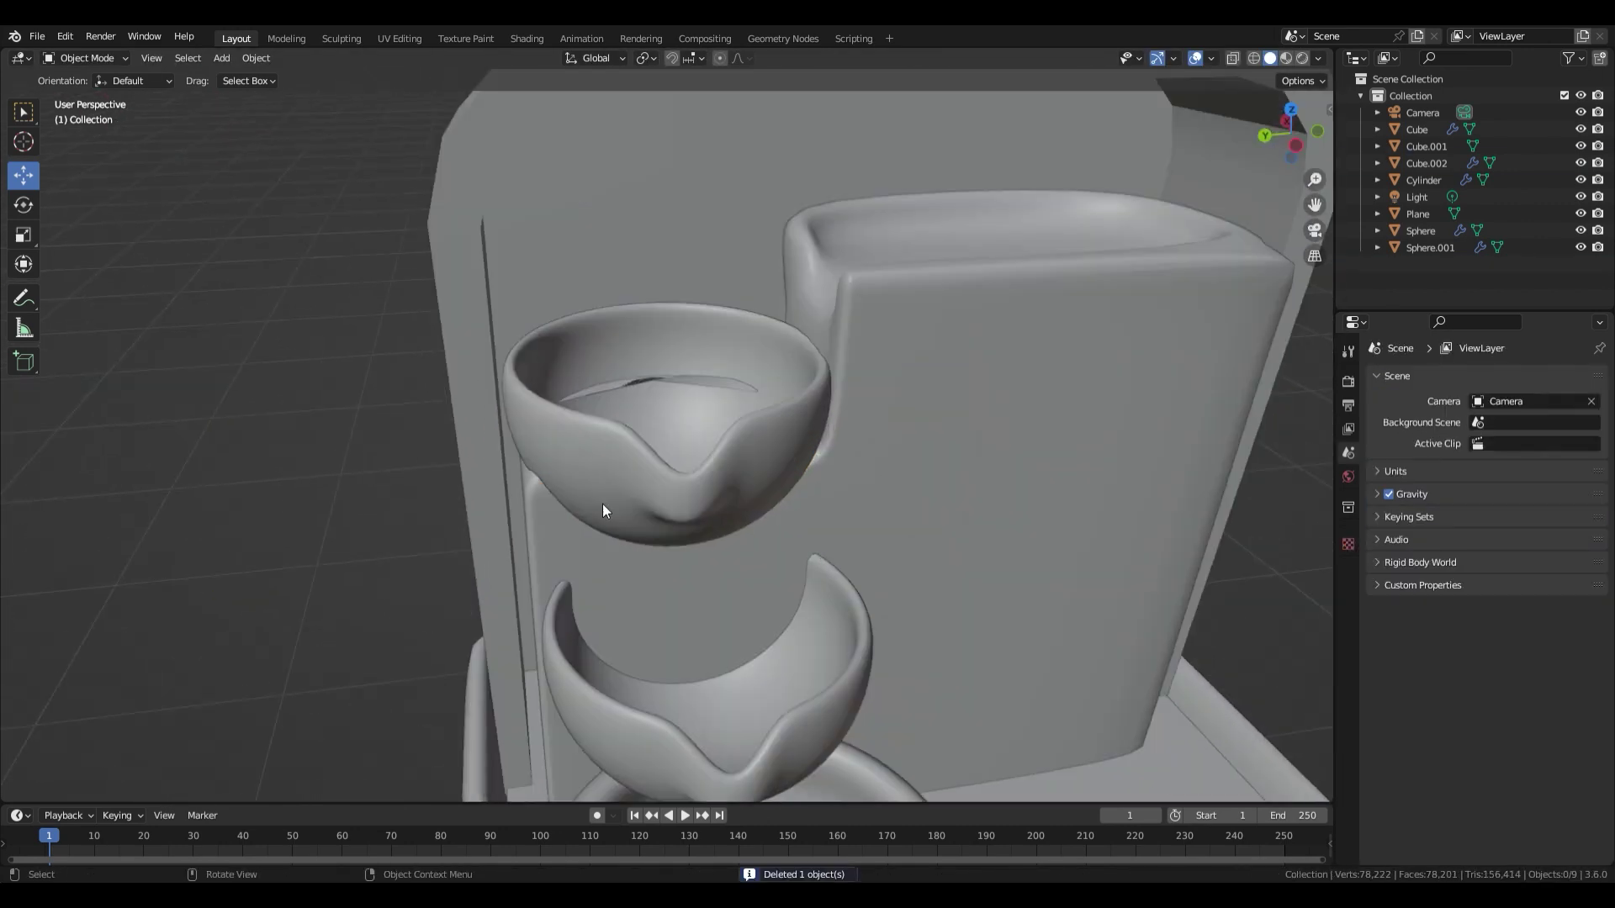
Undo the deletion of the duplicate bowl and remove the Boolean modifier from the stepped block.
middle_drag(602, 503, 890, 488)
key(ctrl+z)
key(alt+a)
click(1001, 481)
drag(1597, 540, 1593, 410)
click(1575, 540)
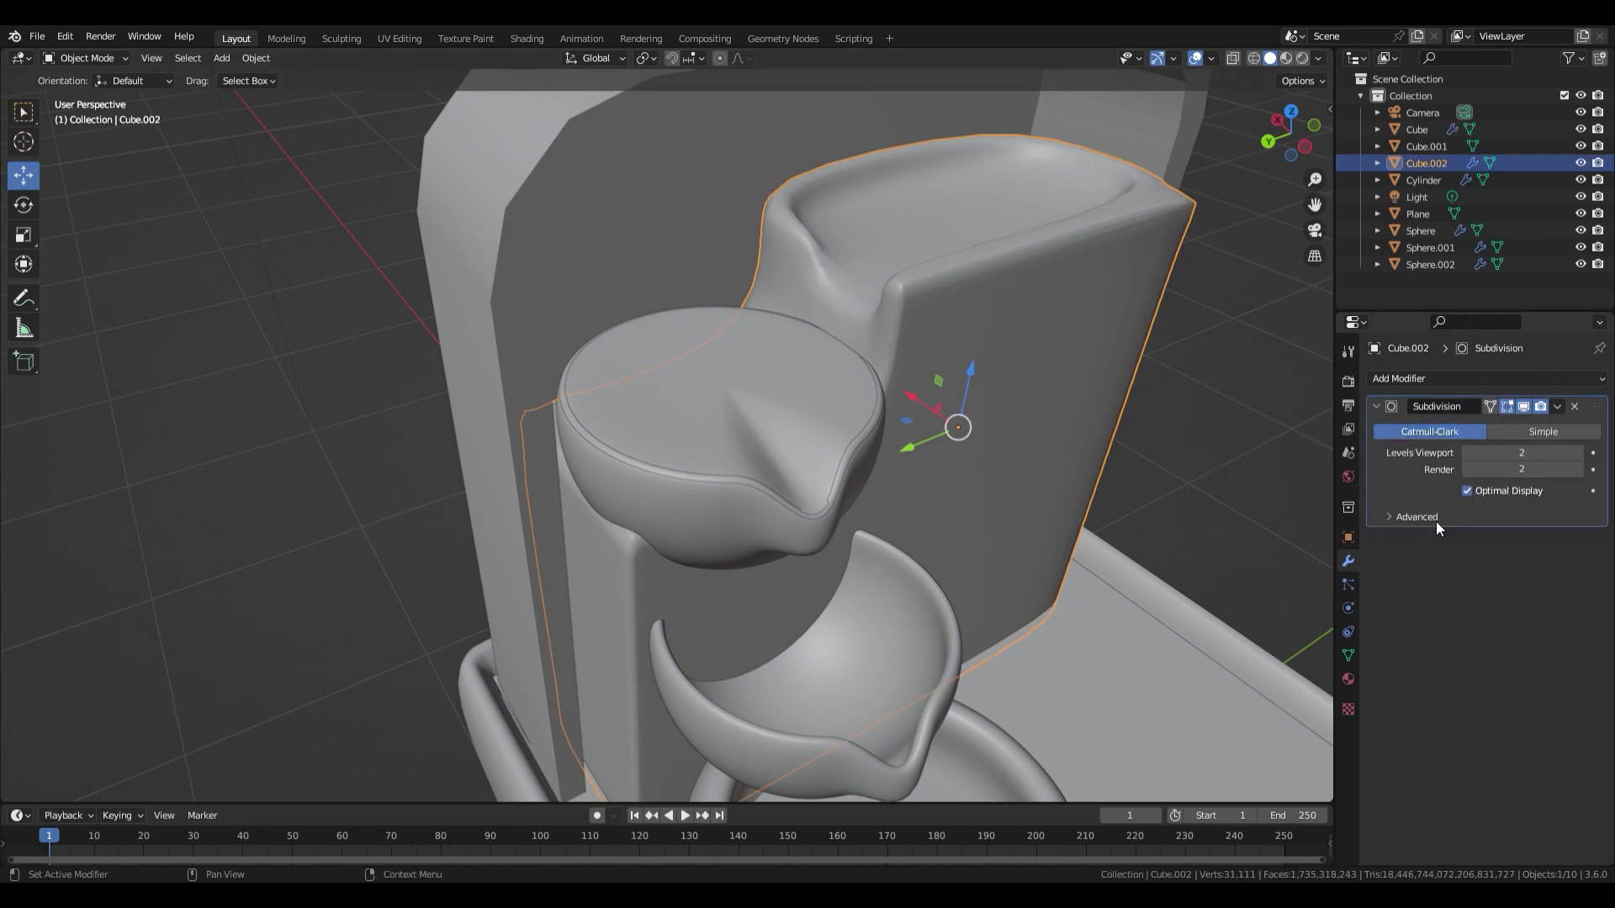
Delete the capped duplicate bowl.
key(alt+a)
click(698, 425)
key(Delete)
Raise the upper bowl clear of the stepped block and add a supporting loop cut around the block's lower step.
middle_drag(698, 425, 780, 468)
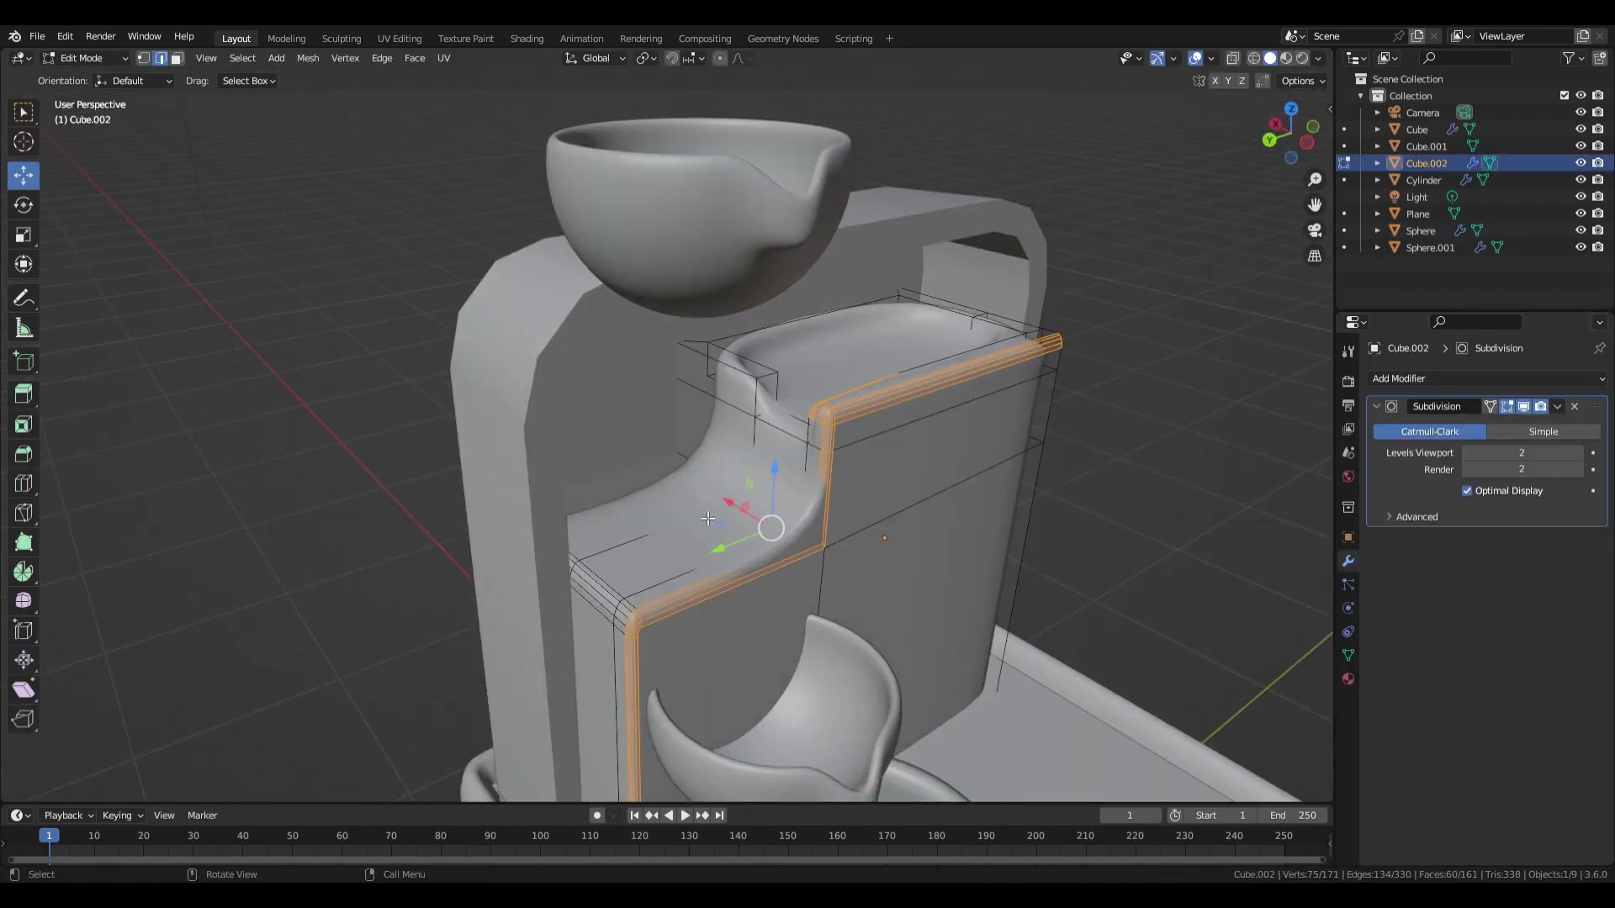
scroll(708, 519, up, 3)
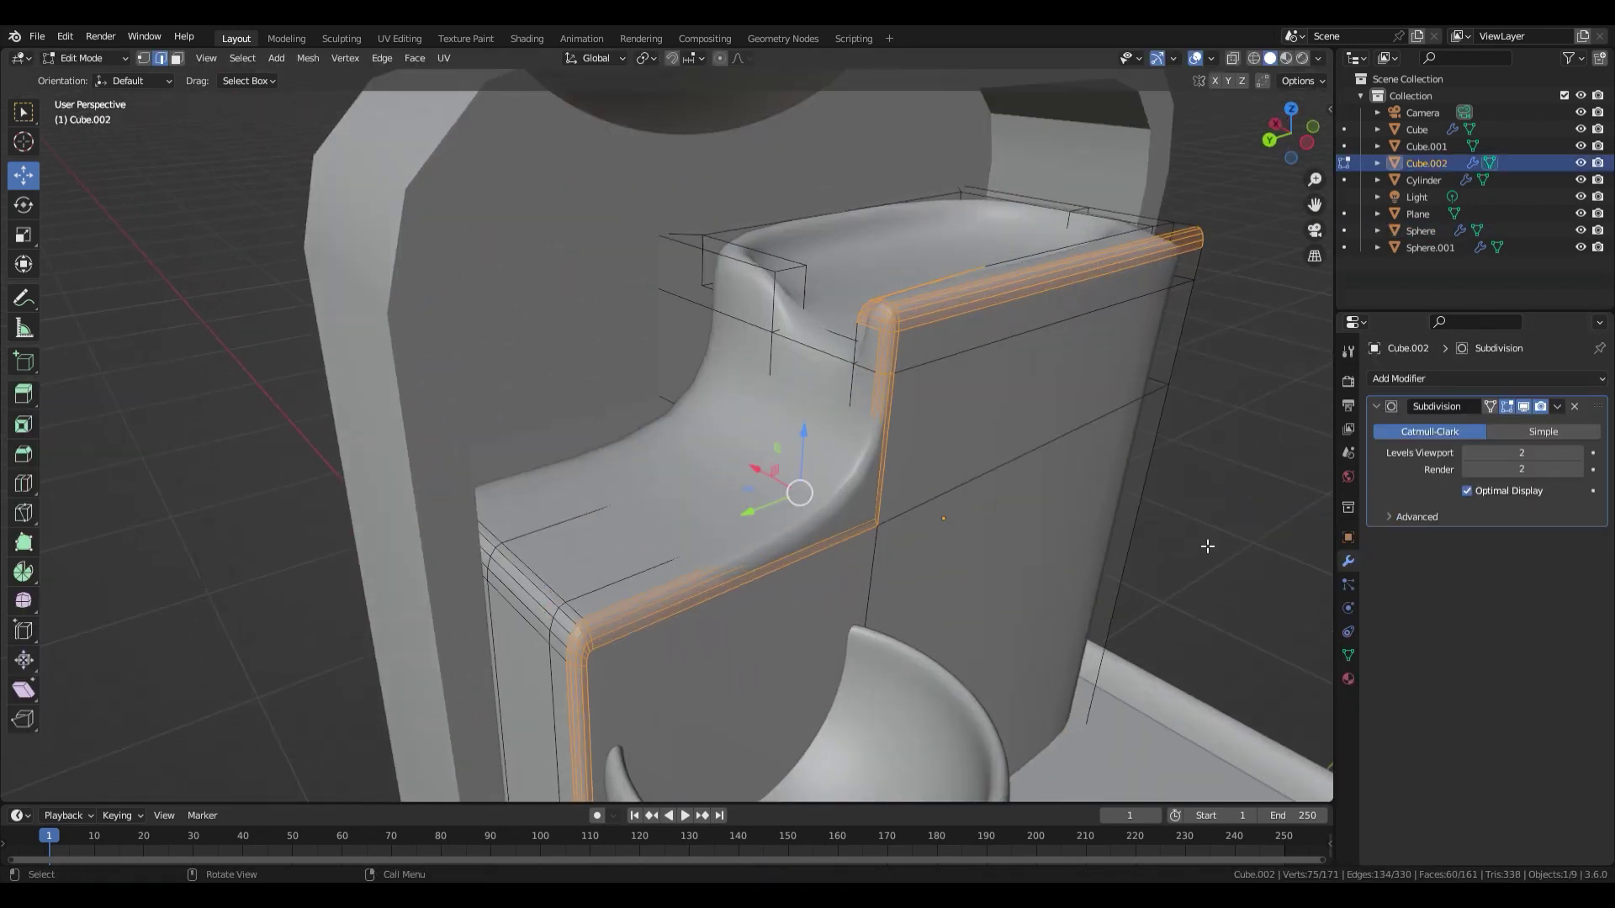
key(ctrl+r)
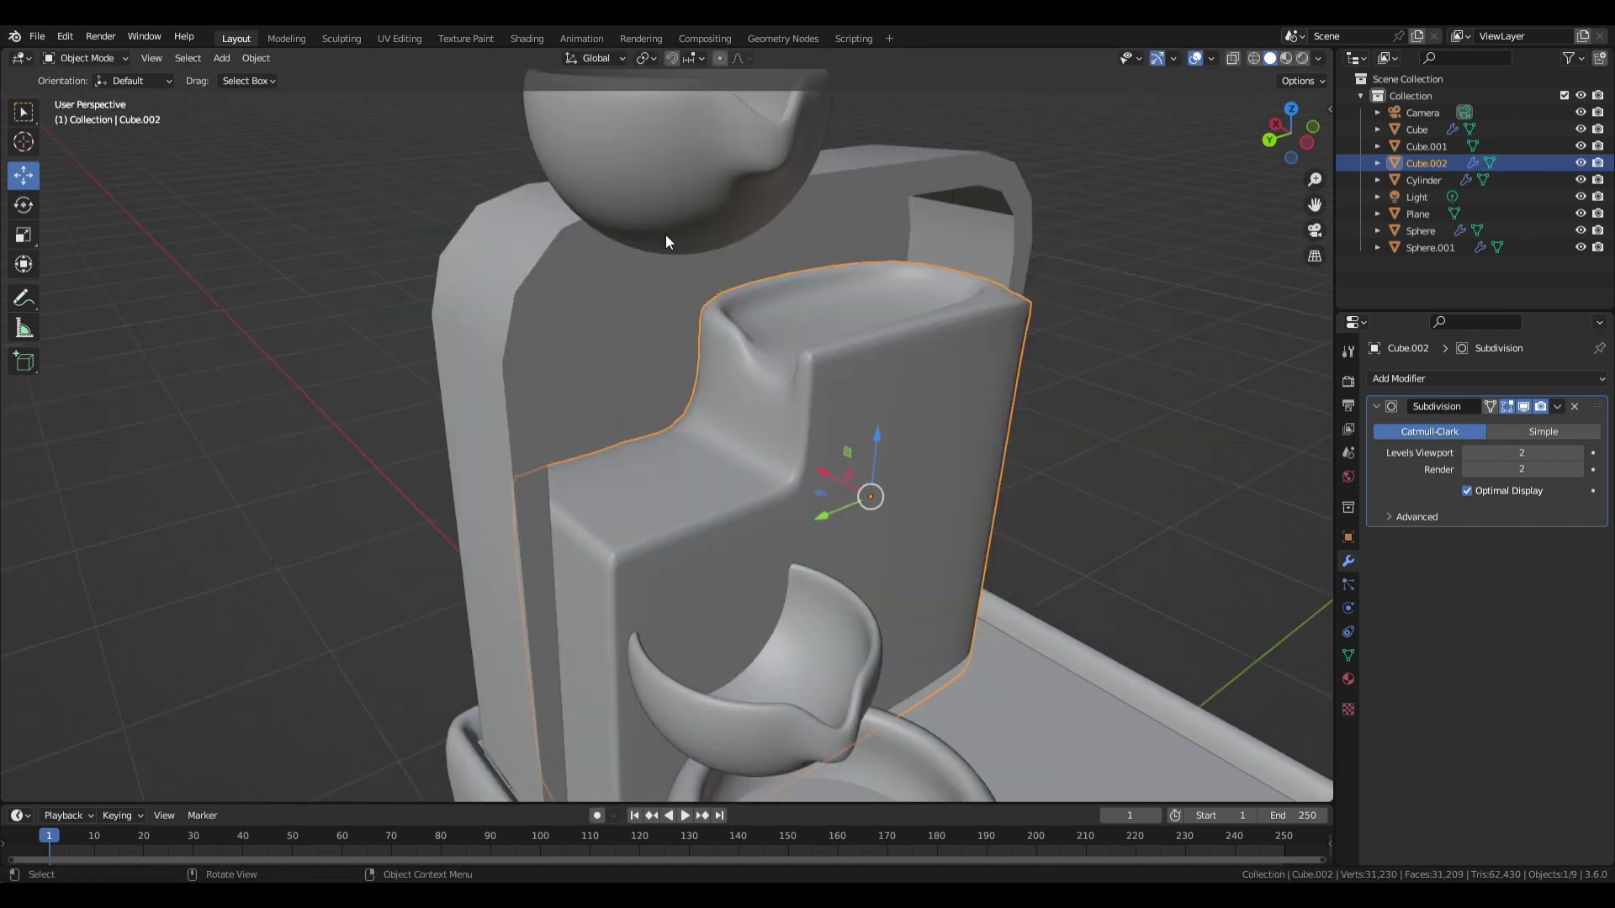
Try the upper bowl's fit on the block's lower step and lift it back up along Z.
click(667, 139)
key(g)
key(z)
click(671, 384)
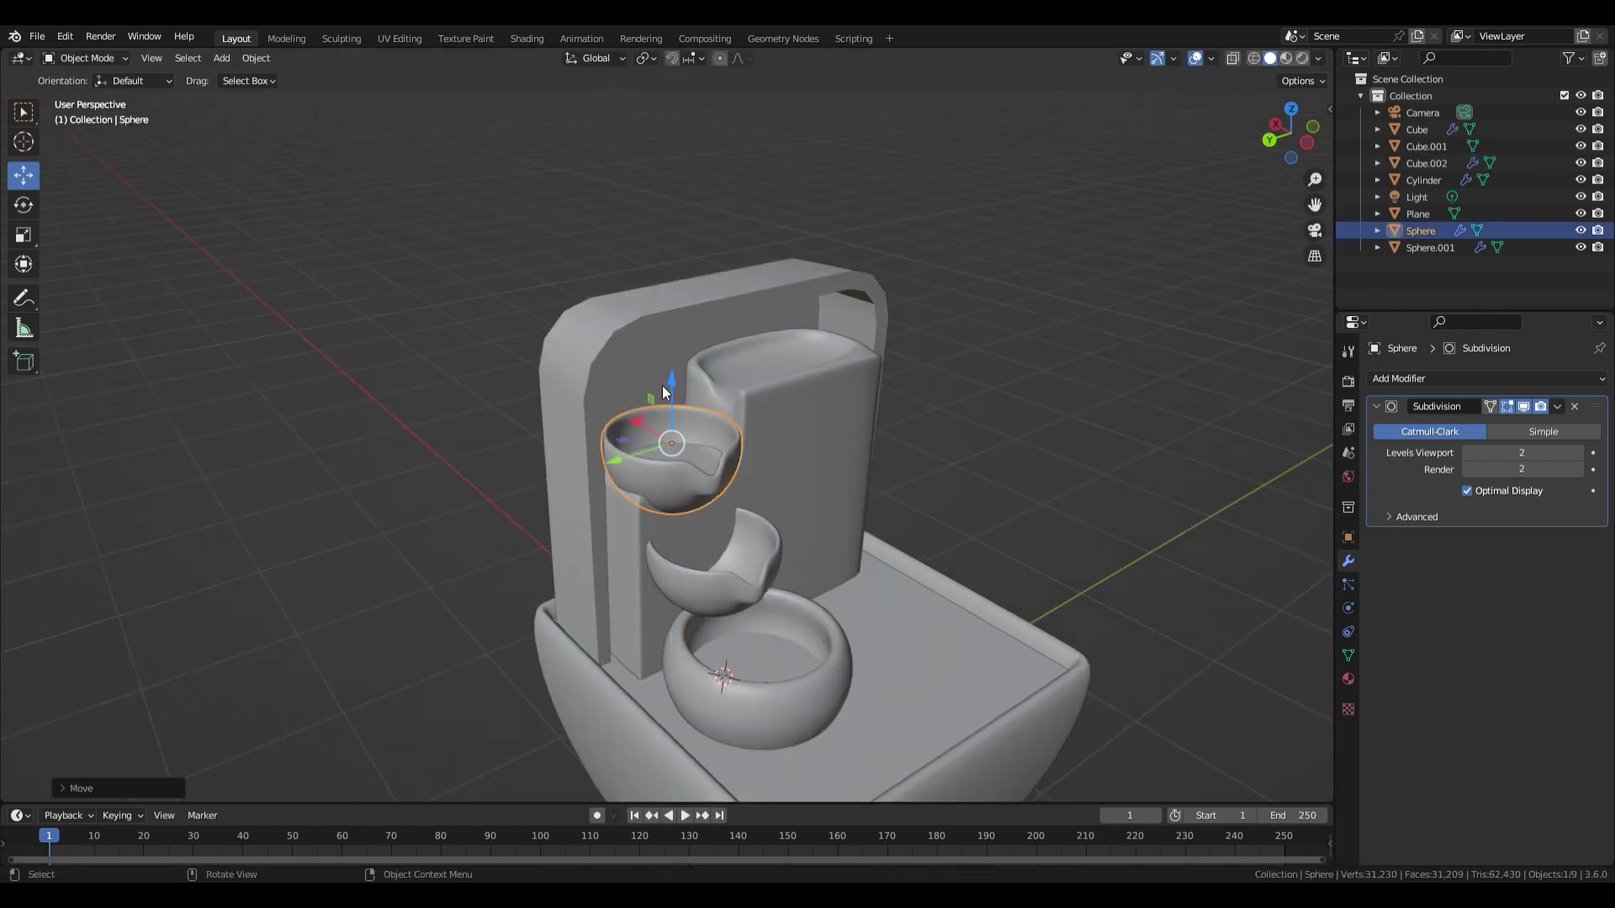
scroll(678, 497, up, 2)
key(g)
key(z)
click(494, 193)
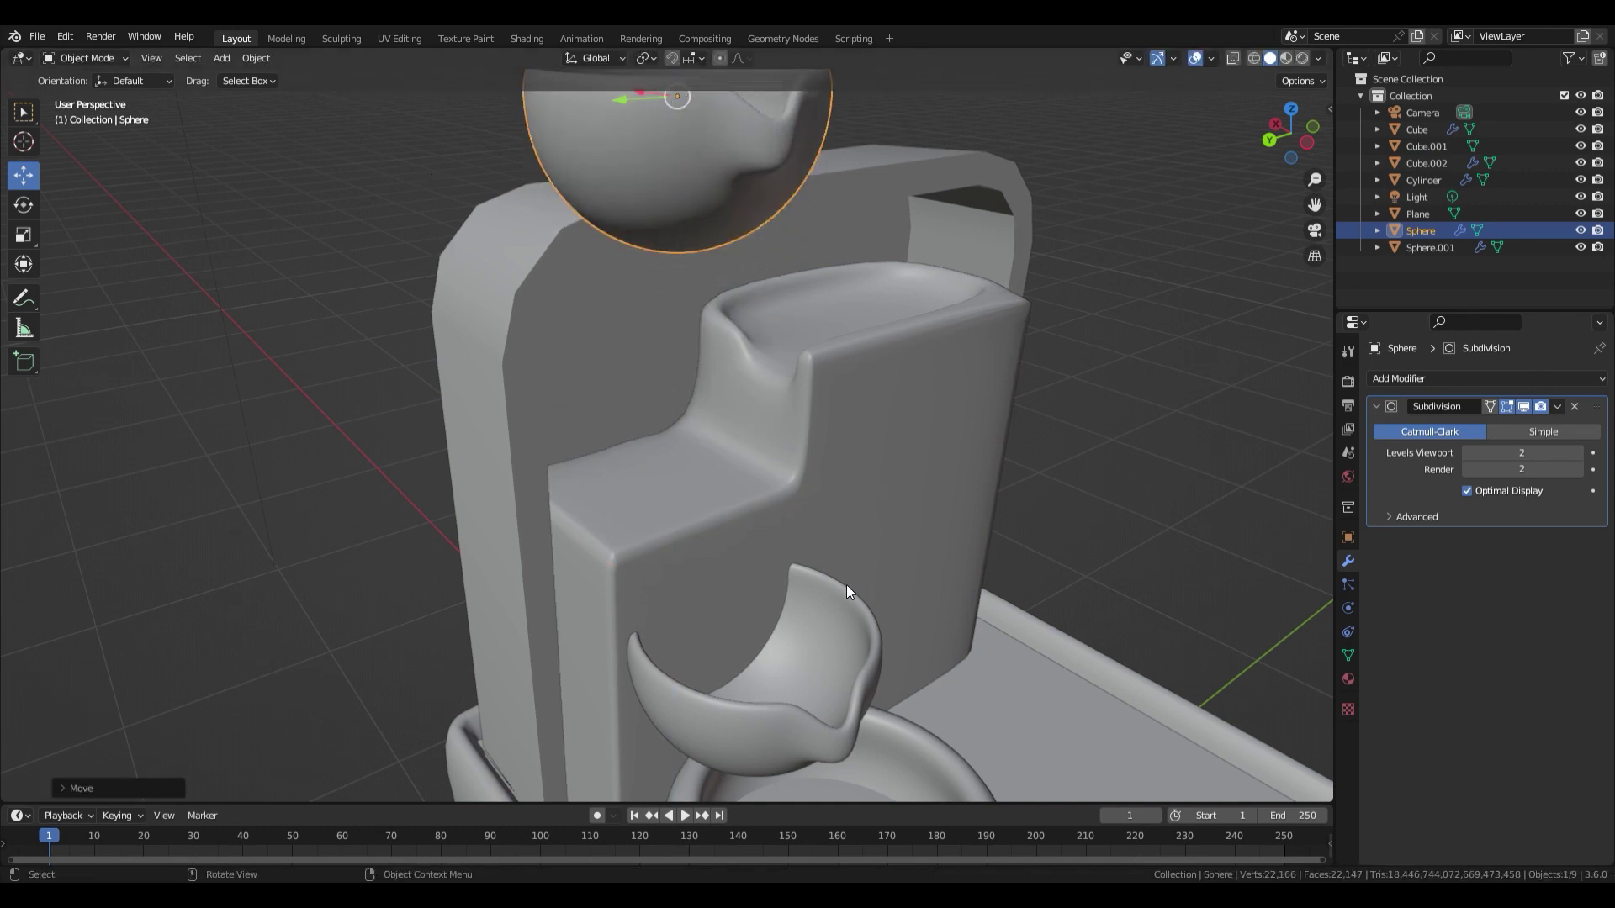
Add a UV sphere with 12 segments and 8 rings.
click(222, 58)
mouse_move(253, 75)
click(386, 126)
scroll(934, 585, down, 5)
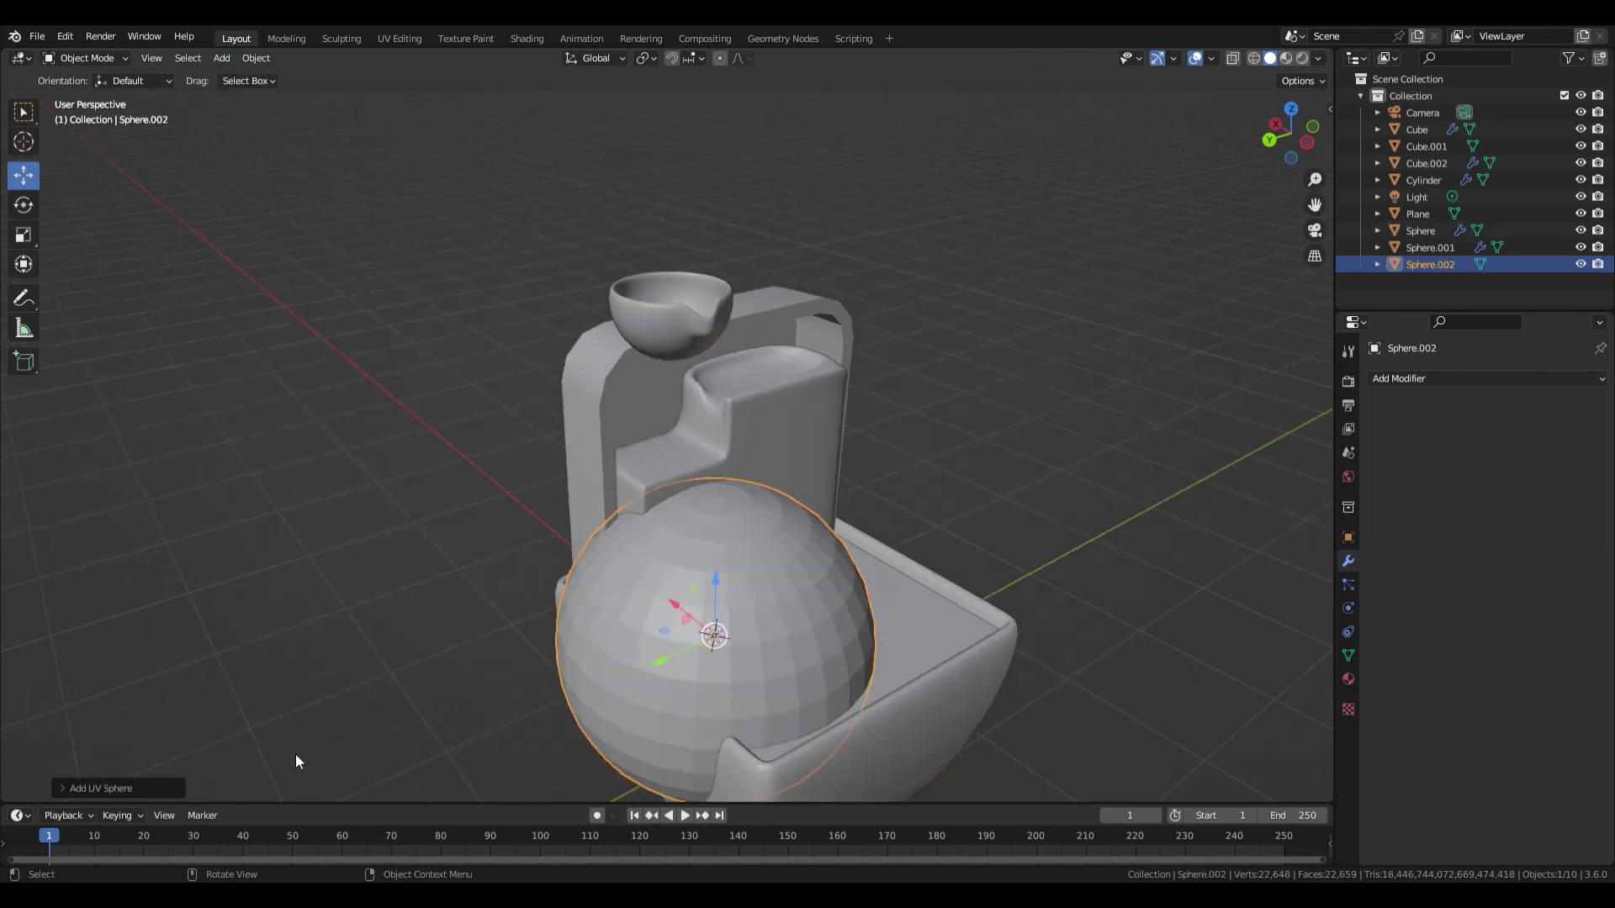
click(97, 788)
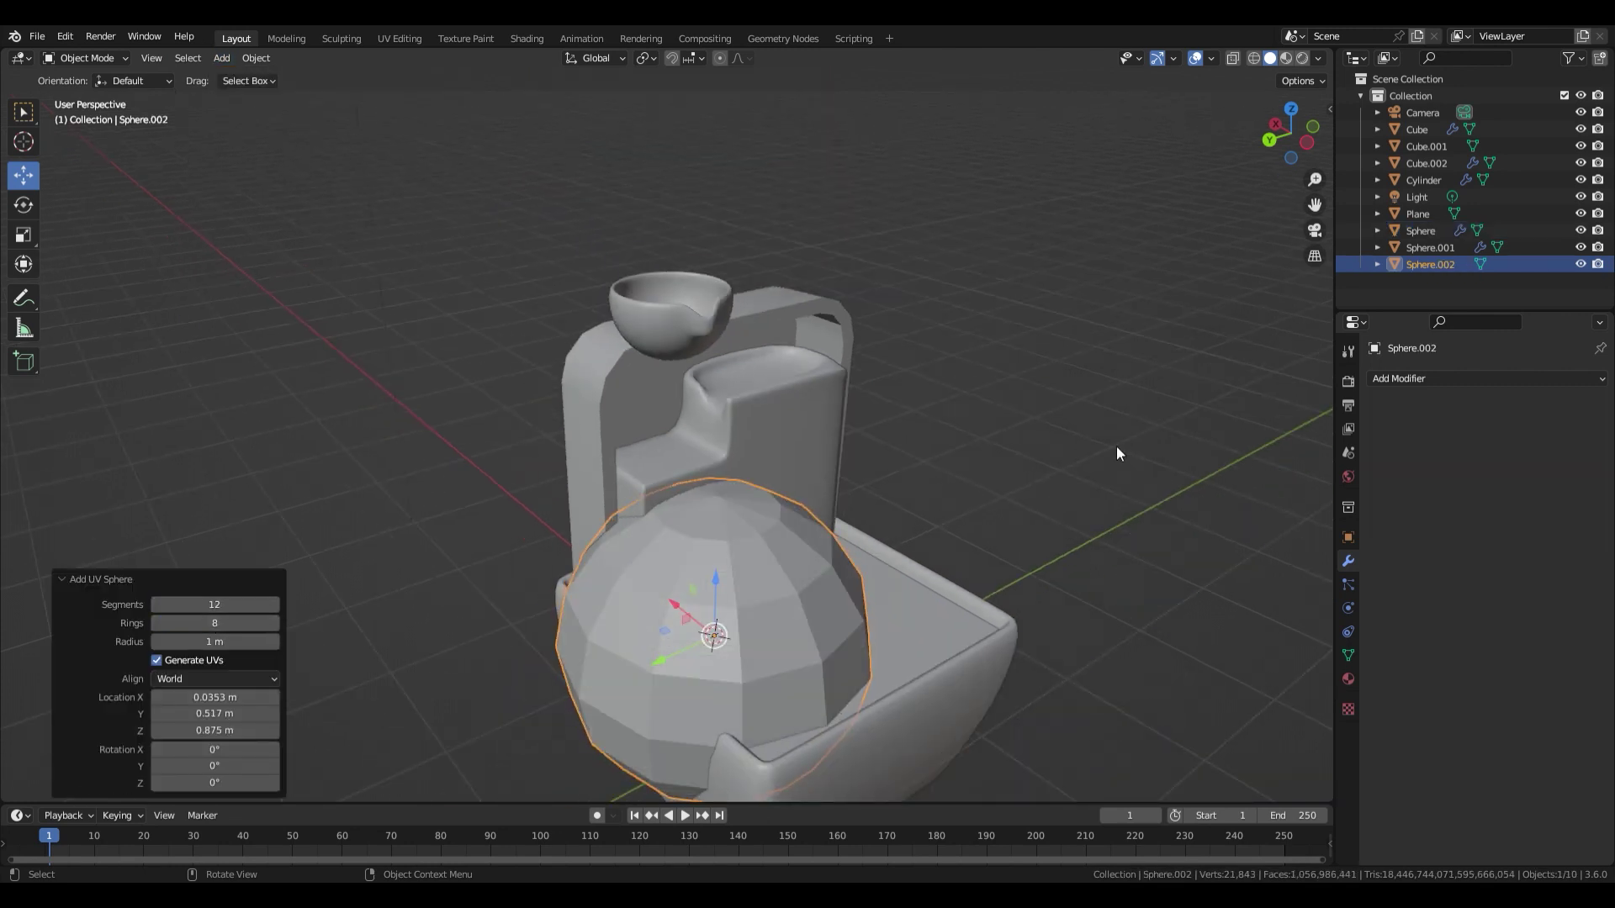
Scale the new sphere down to about 0.385 and raise it about 1.03 m along Z.
key(s)
click(786, 602)
key(g)
key(z)
click(798, 471)
Set the sphere's viewport display to Wire and raise the sphere slightly further.
scroll(804, 497, up, 4)
click(1350, 655)
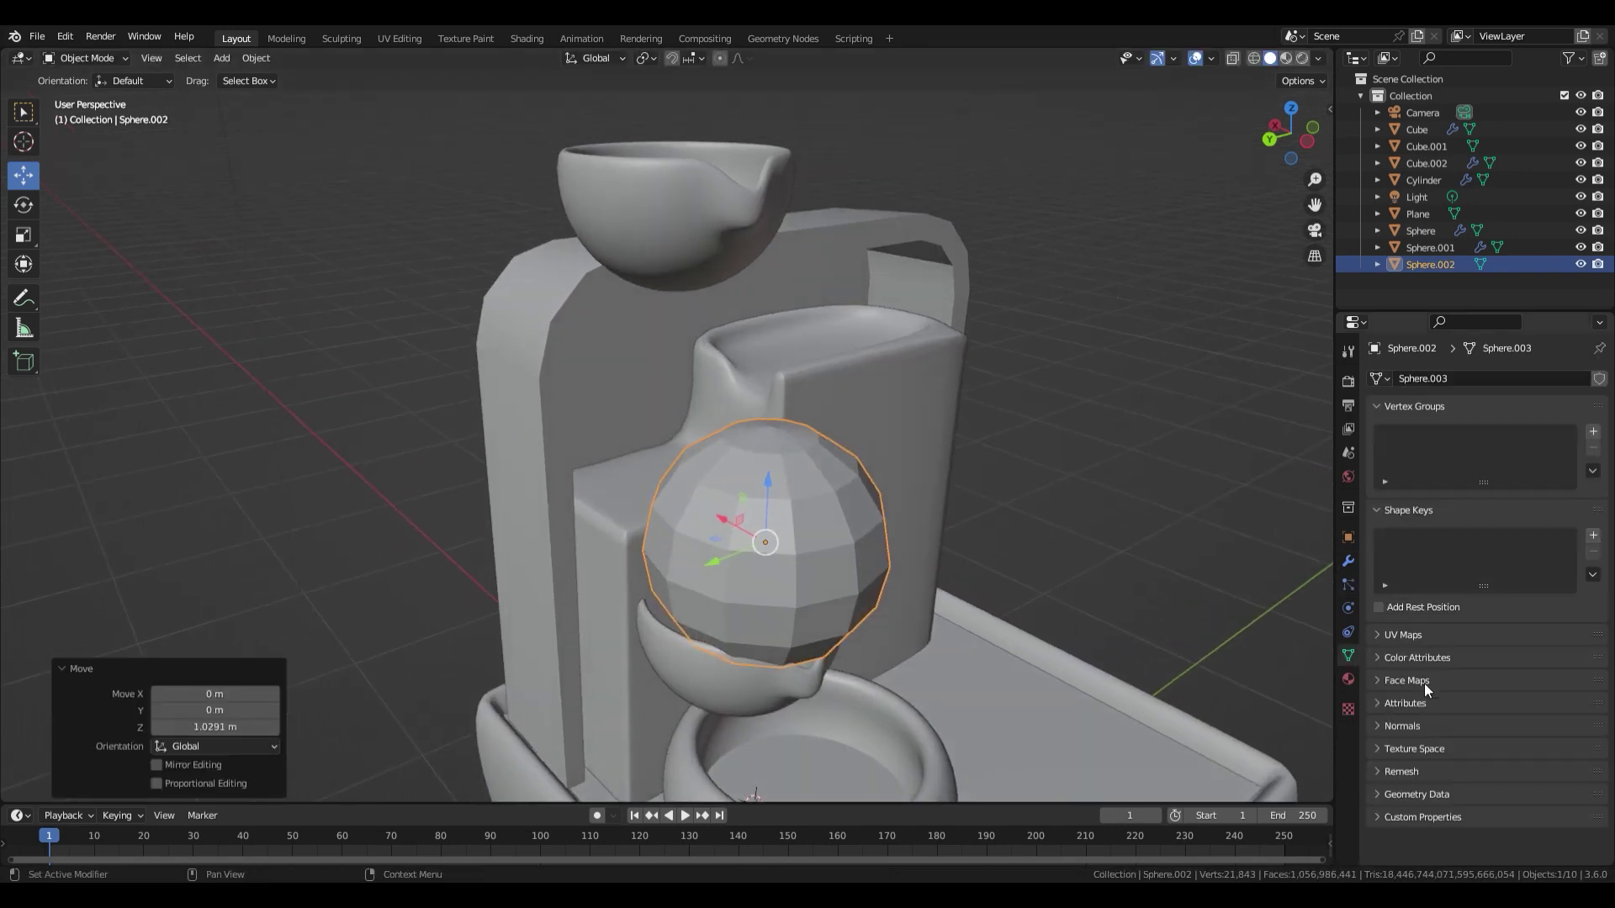
click(1349, 538)
scroll(1480, 589, down, 2)
click(1523, 782)
click(1497, 734)
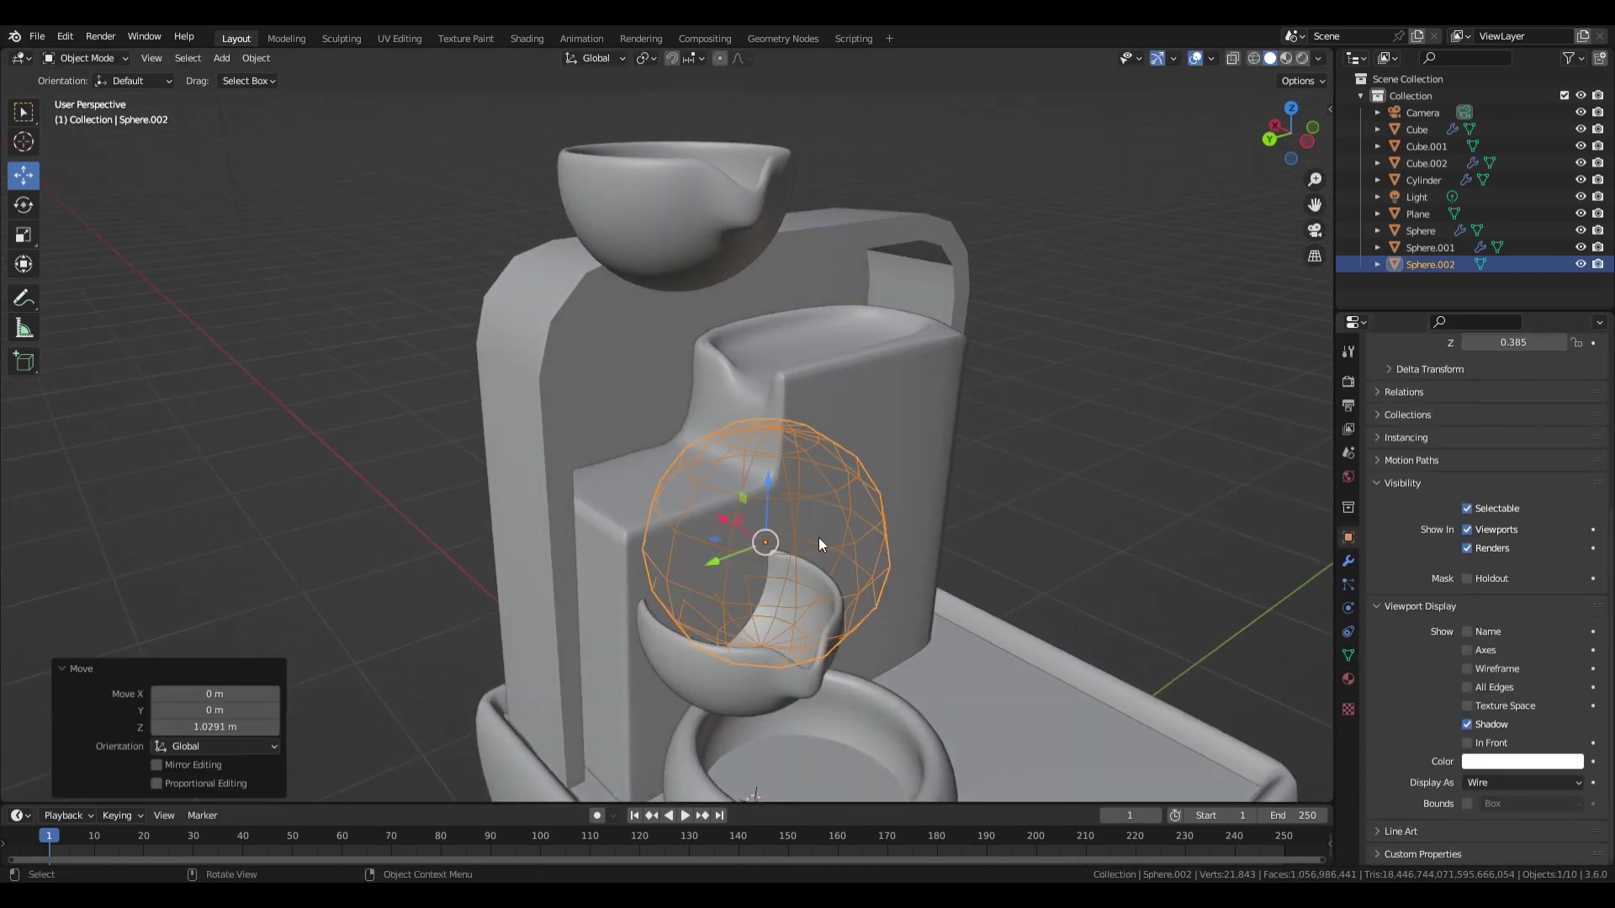
middle_drag(821, 545, 835, 544)
drag(790, 483, 794, 399)
Add a Boolean Difference modifier to the stepped block with the wire sphere as its object.
click(921, 341)
click(1348, 561)
click(1415, 379)
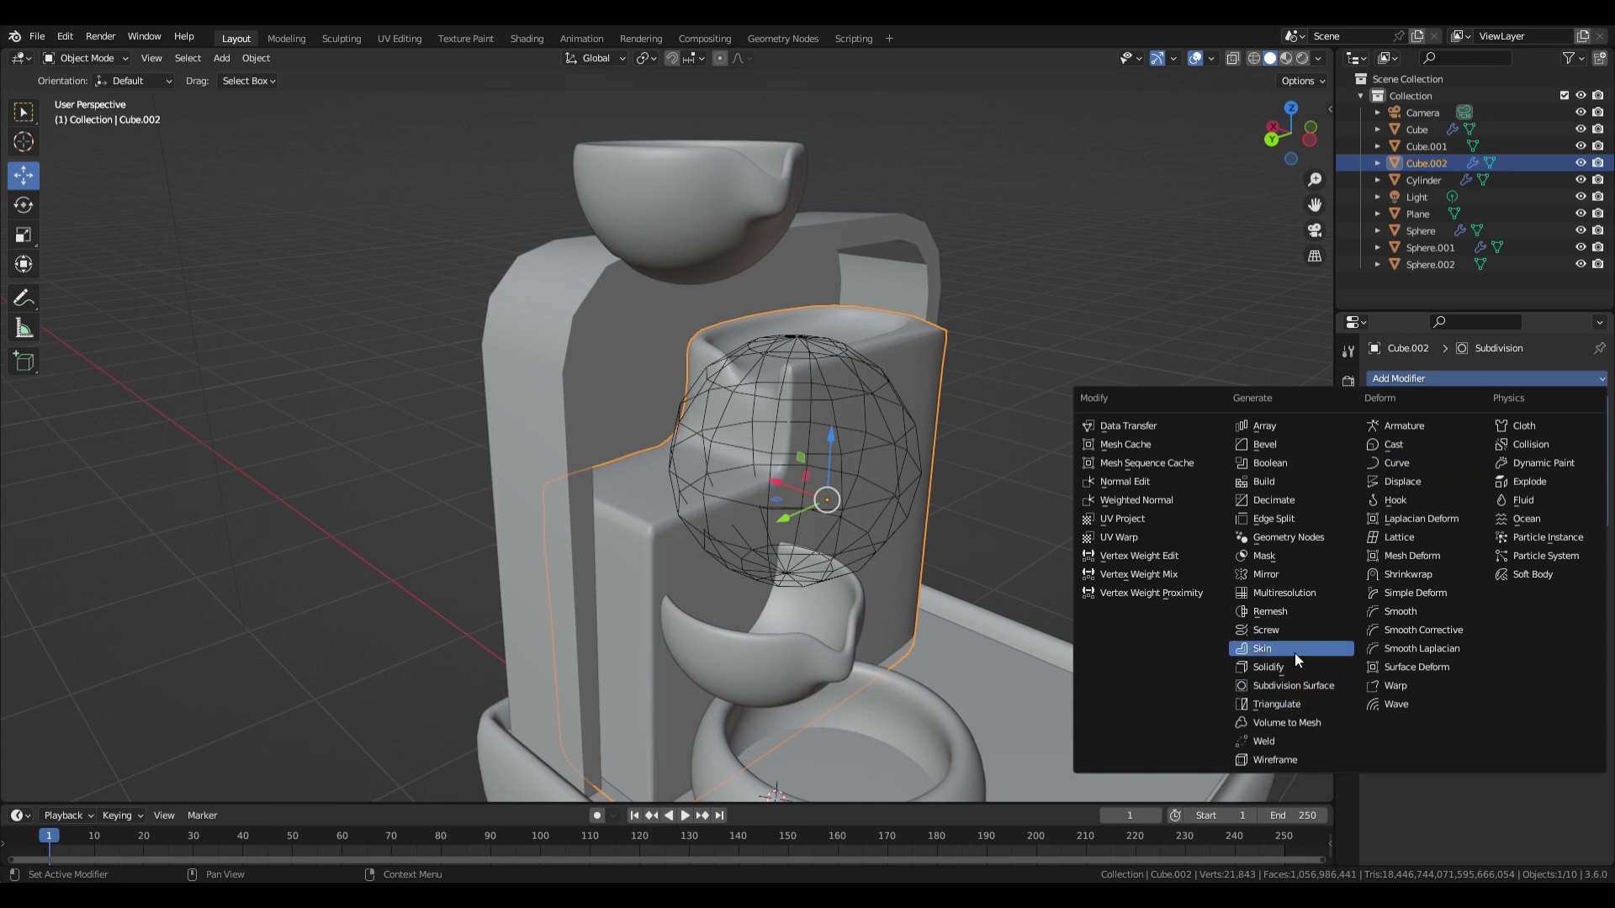
click(1270, 463)
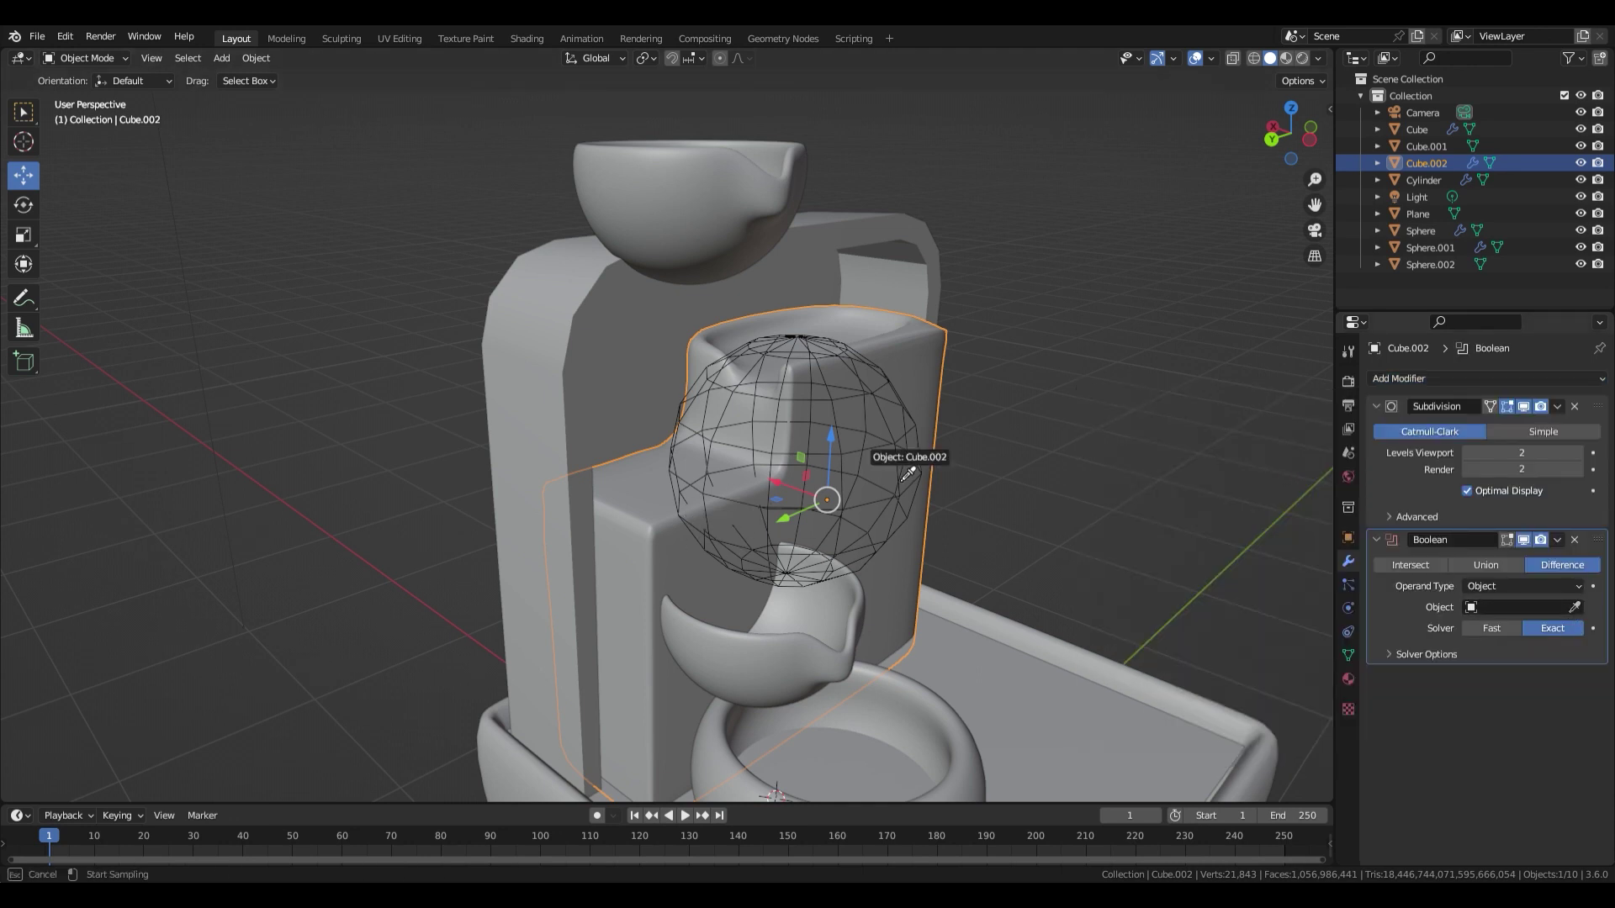
click(915, 450)
Move and scale the wire sphere so that it cuts a round hollow into the block's lower step.
click(896, 453)
middle_drag(713, 507, 735, 508)
scroll(737, 508, up, 2)
drag(854, 468, 698, 457)
middle_drag(807, 460, 740, 459)
key(s)
click(832, 461)
drag(609, 455, 587, 458)
drag(636, 411, 648, 451)
Lower the upper bowl along Z into the hollow in the block's lower step.
key(alt+a)
scroll(837, 483, down, 4)
click(686, 269)
drag(674, 173, 674, 363)
scroll(698, 505, up, 4)
key(alt+a)
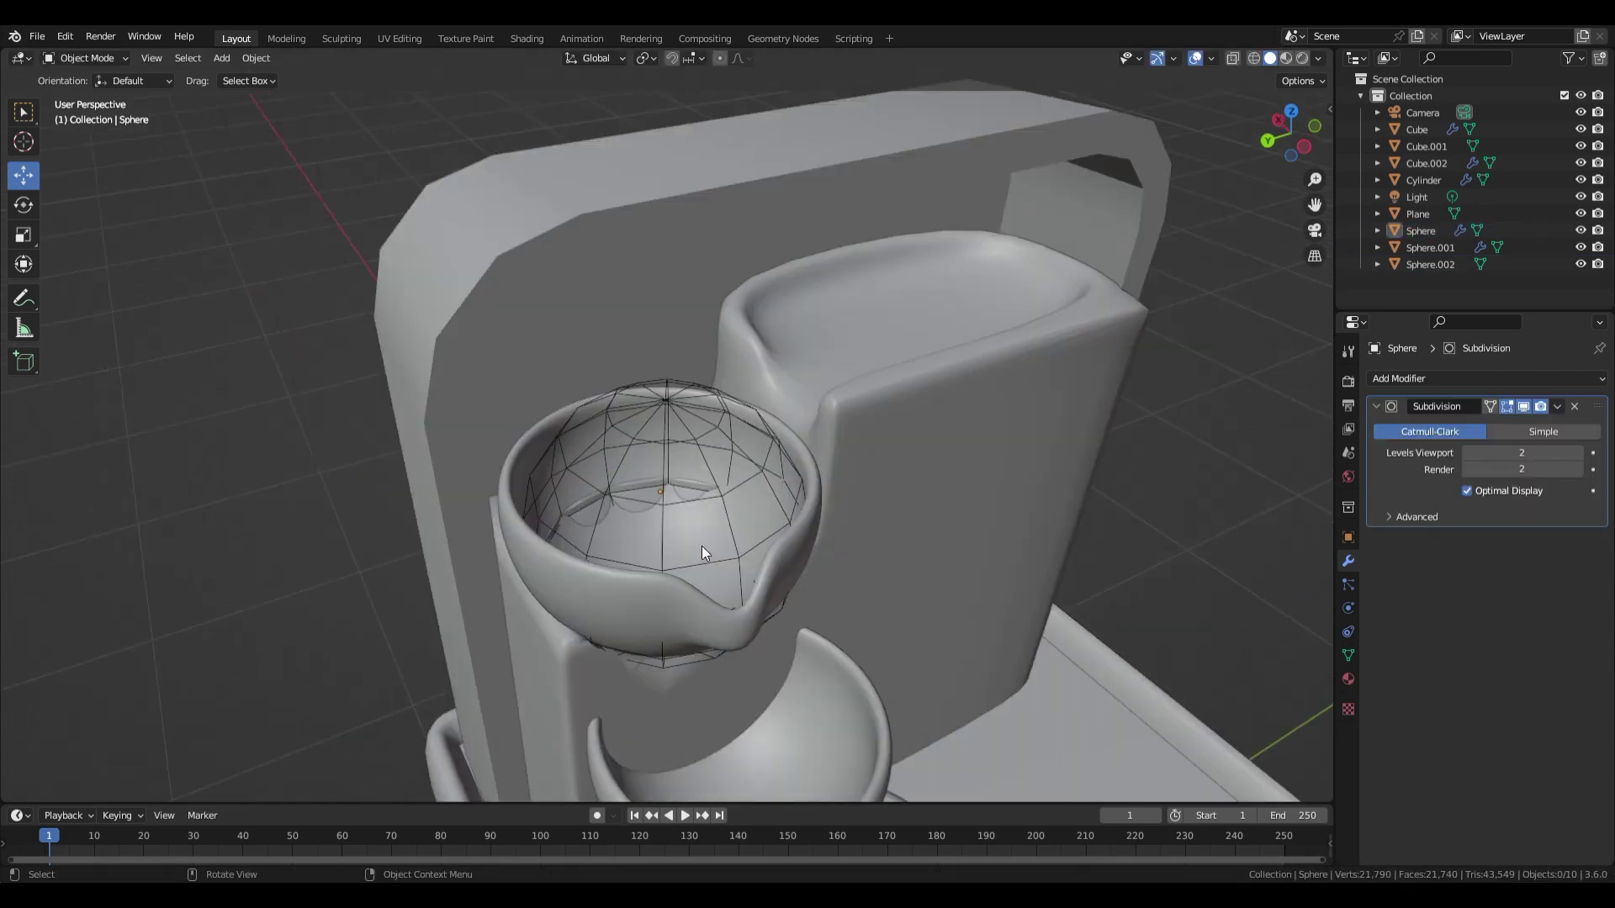
Nudge the wire sphere to line its cut up with the upper bowl.
scroll(705, 553, up, 2)
middle_drag(705, 554, 693, 539)
click(691, 535)
mouse_move(665, 466)
mouse_down()
mouse_move(663, 508)
mouse_move(663, 466)
mouse_up()
middle_drag(668, 515, 732, 540)
drag(739, 545, 726, 543)
middle_drag(728, 545, 912, 546)
Apply the Boolean modifier on the stepped block.
scroll(879, 550, down, 3)
click(913, 547)
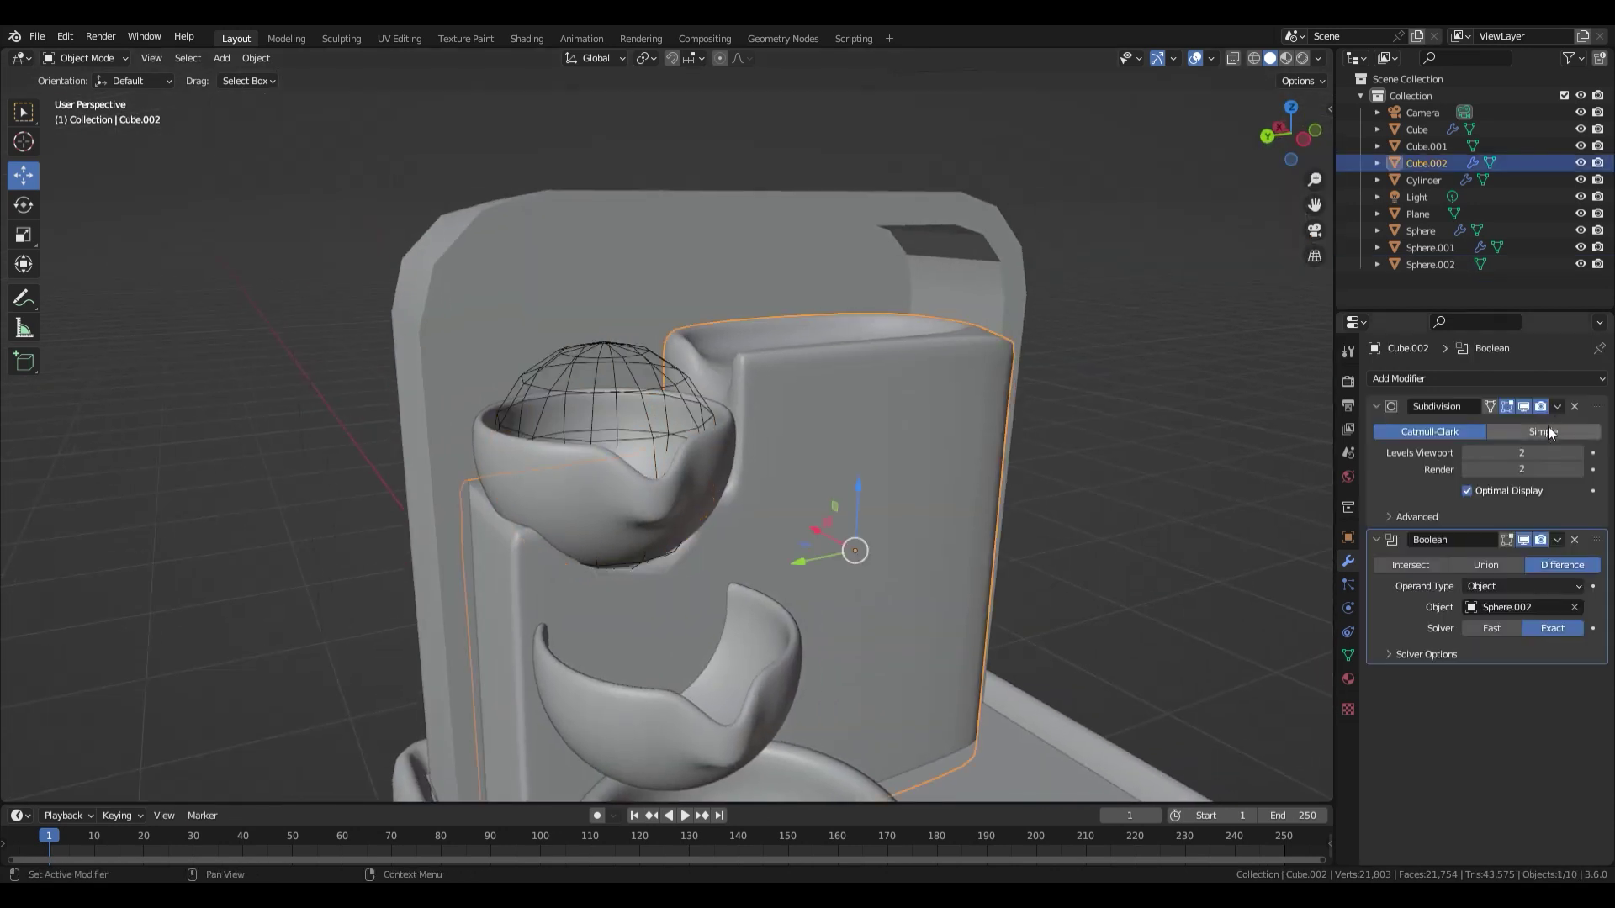
click(1558, 543)
click(1546, 561)
Move the wire sphere aside, clear of the fountain.
key(alt+a)
click(601, 410)
scroll(601, 412, down, 5)
drag(579, 454, 908, 402)
Raise the upper bowl slightly along Z and check how it sits in the block's hollow.
click(626, 502)
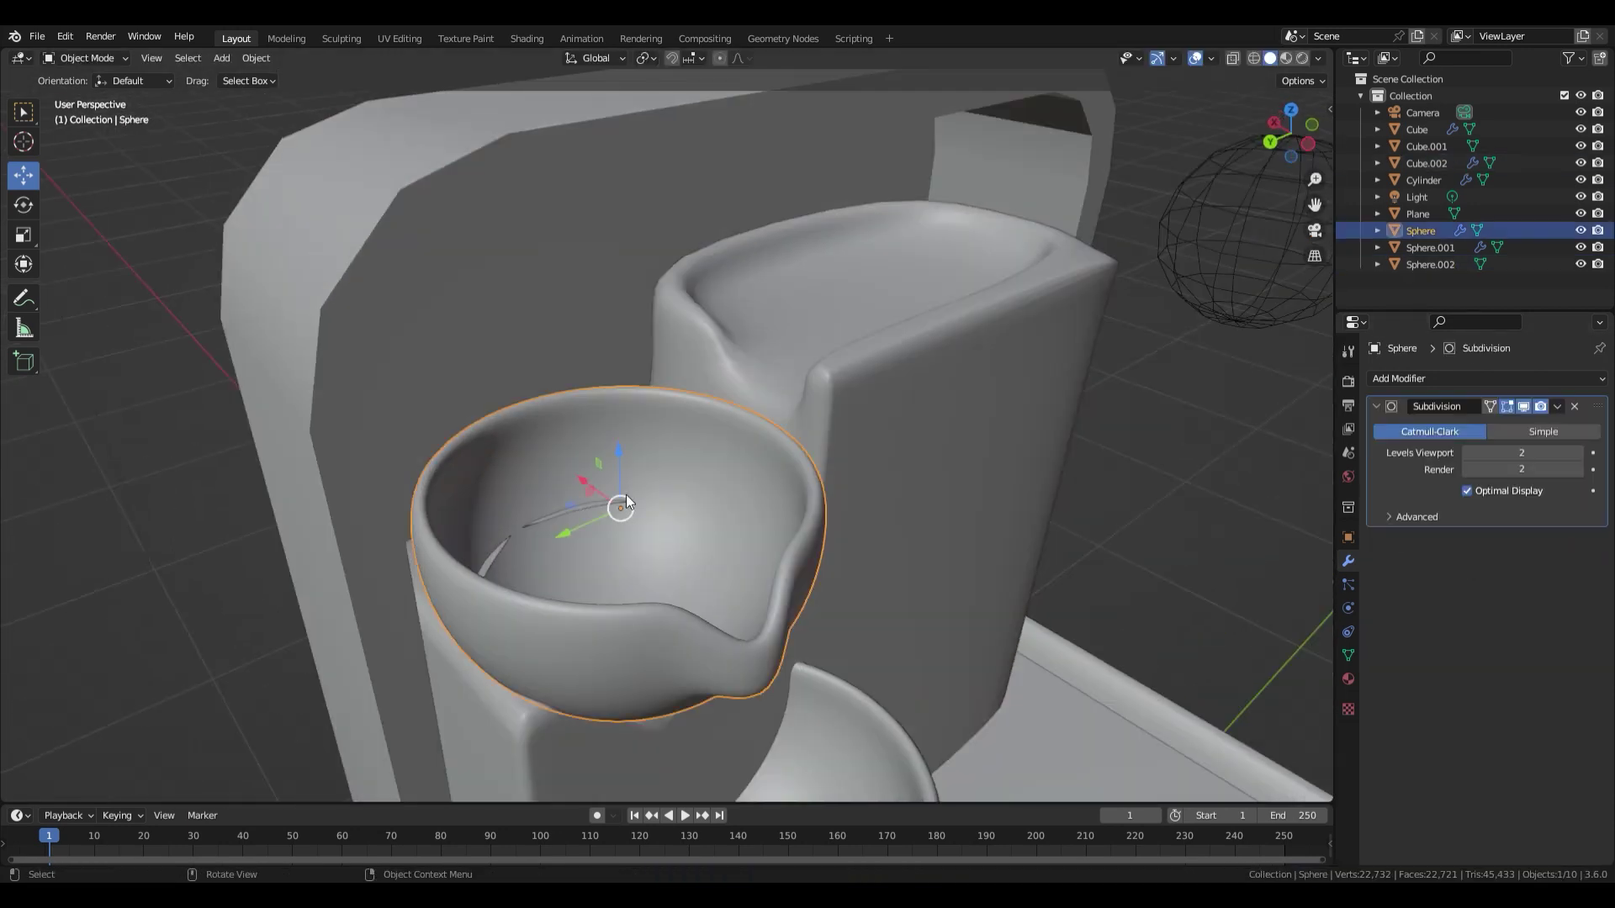
drag(623, 473, 627, 462)
key(alt+a)
middle_drag(917, 589, 581, 516)
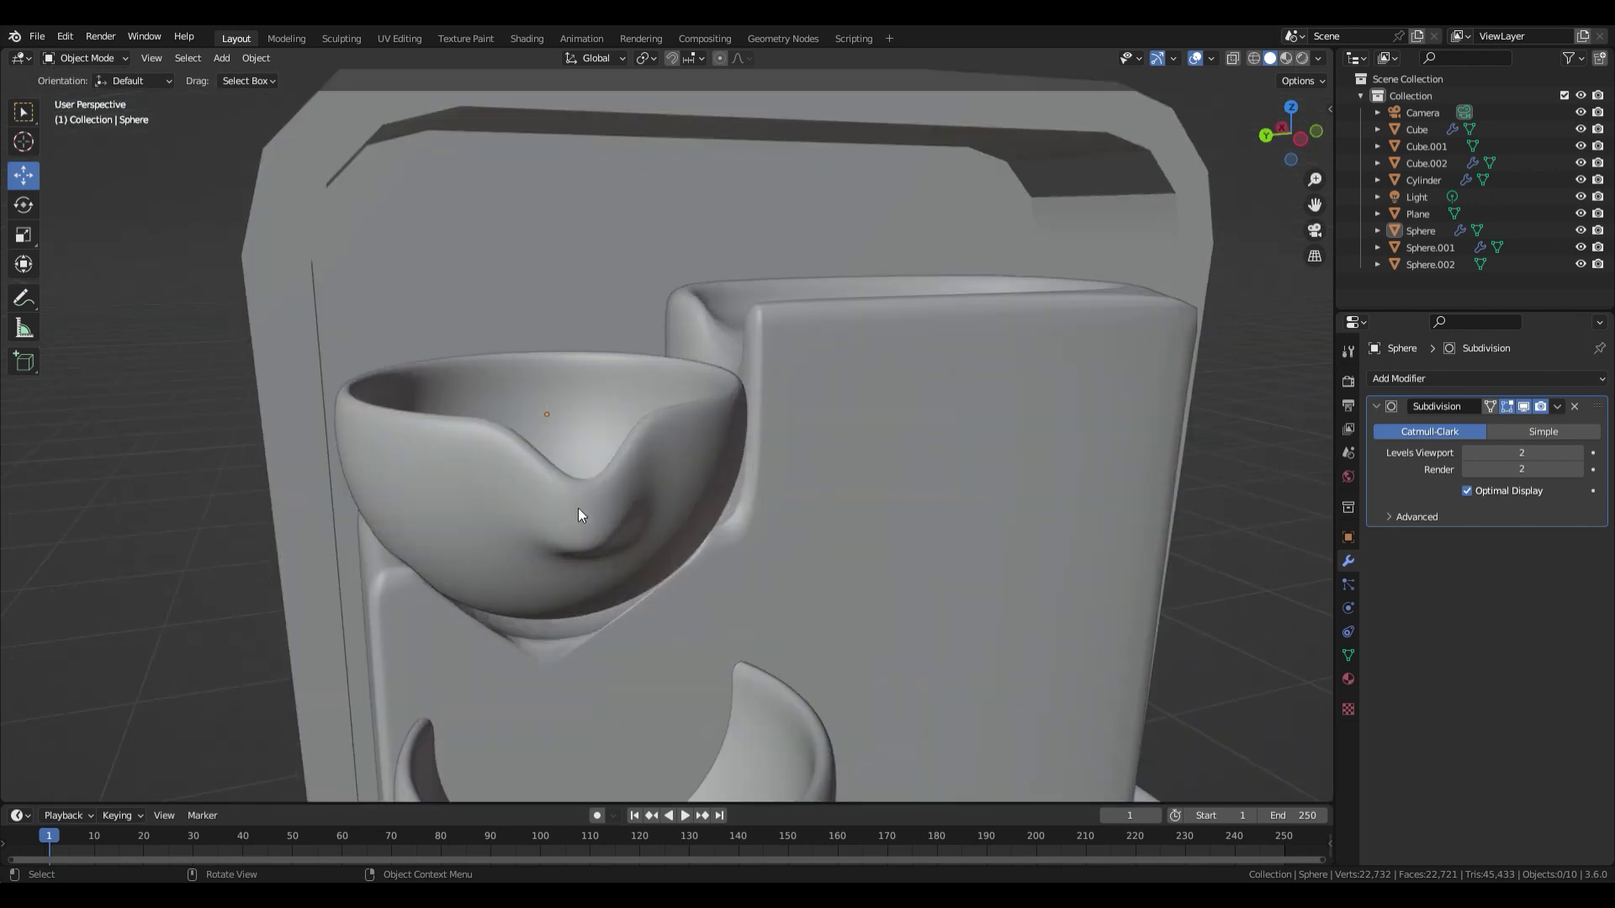
Lower the upper bowl slightly along Z.
click(581, 516)
drag(549, 364, 559, 384)
key(alt+a)
In the stepped block's mesh, select the faces around the top basin's rim and raise them slightly along Z.
scroll(815, 541, down, 1)
click(872, 424)
scroll(827, 461, up, 4)
key(Tab)
mouse_move(872, 423)
middle_down()
mouse_move(827, 461)
mouse_move(918, 500)
mouse_move(895, 437)
middle_up()
key(alt+z)
key(3)
click(894, 469)
scroll(894, 468, down, 1)
shift+click(918, 502)
key(alt+z)
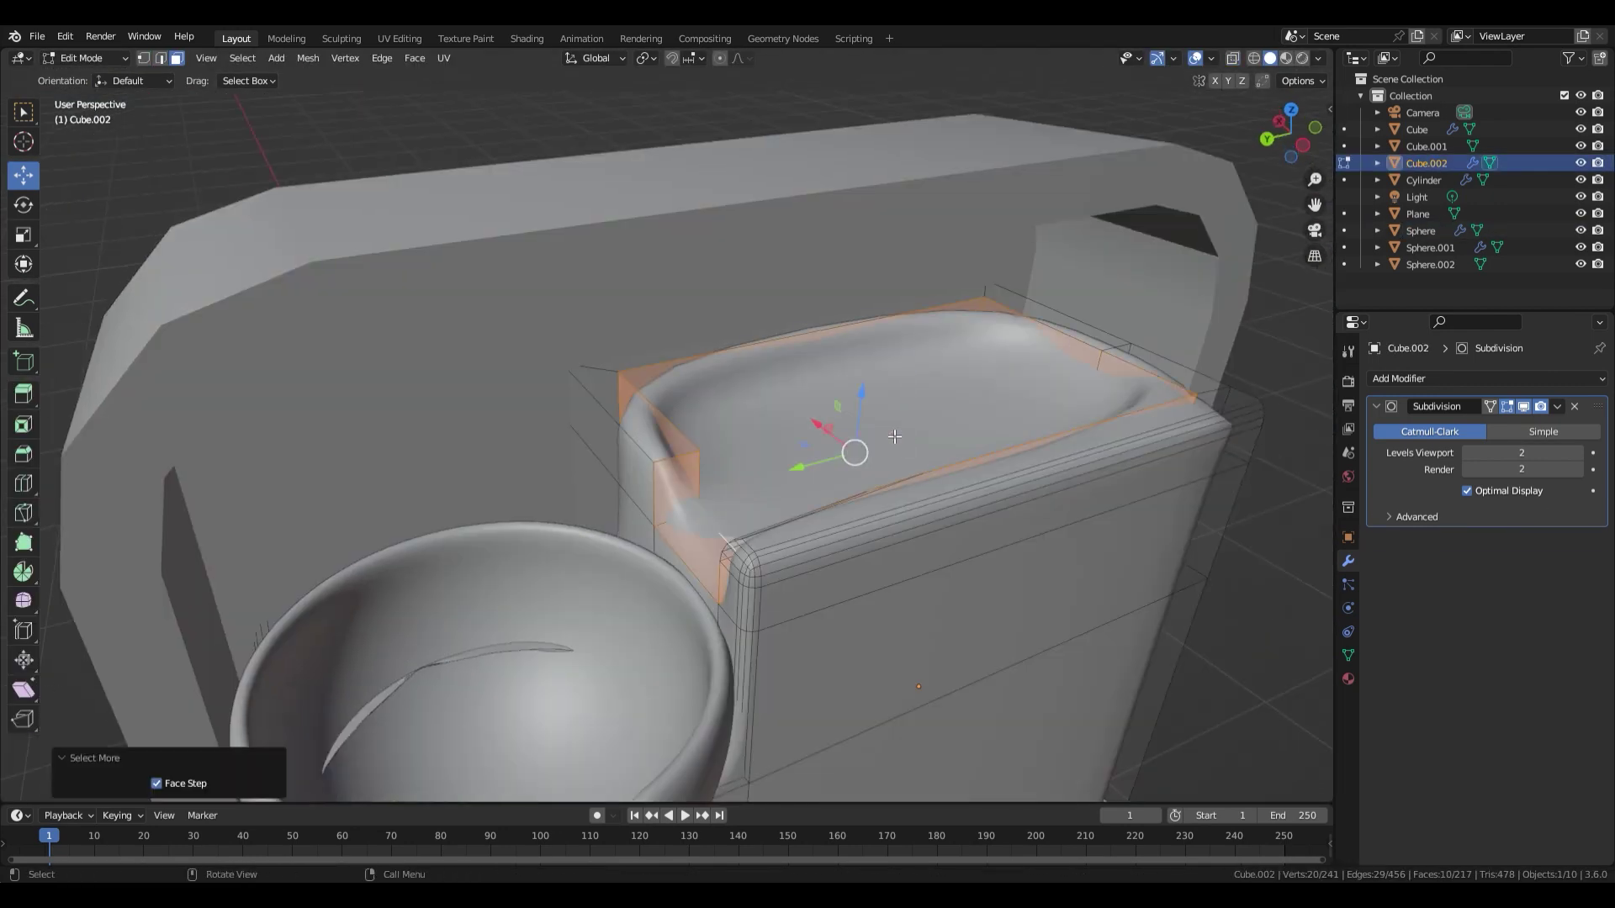
key(alt+z)
key(KP_3)
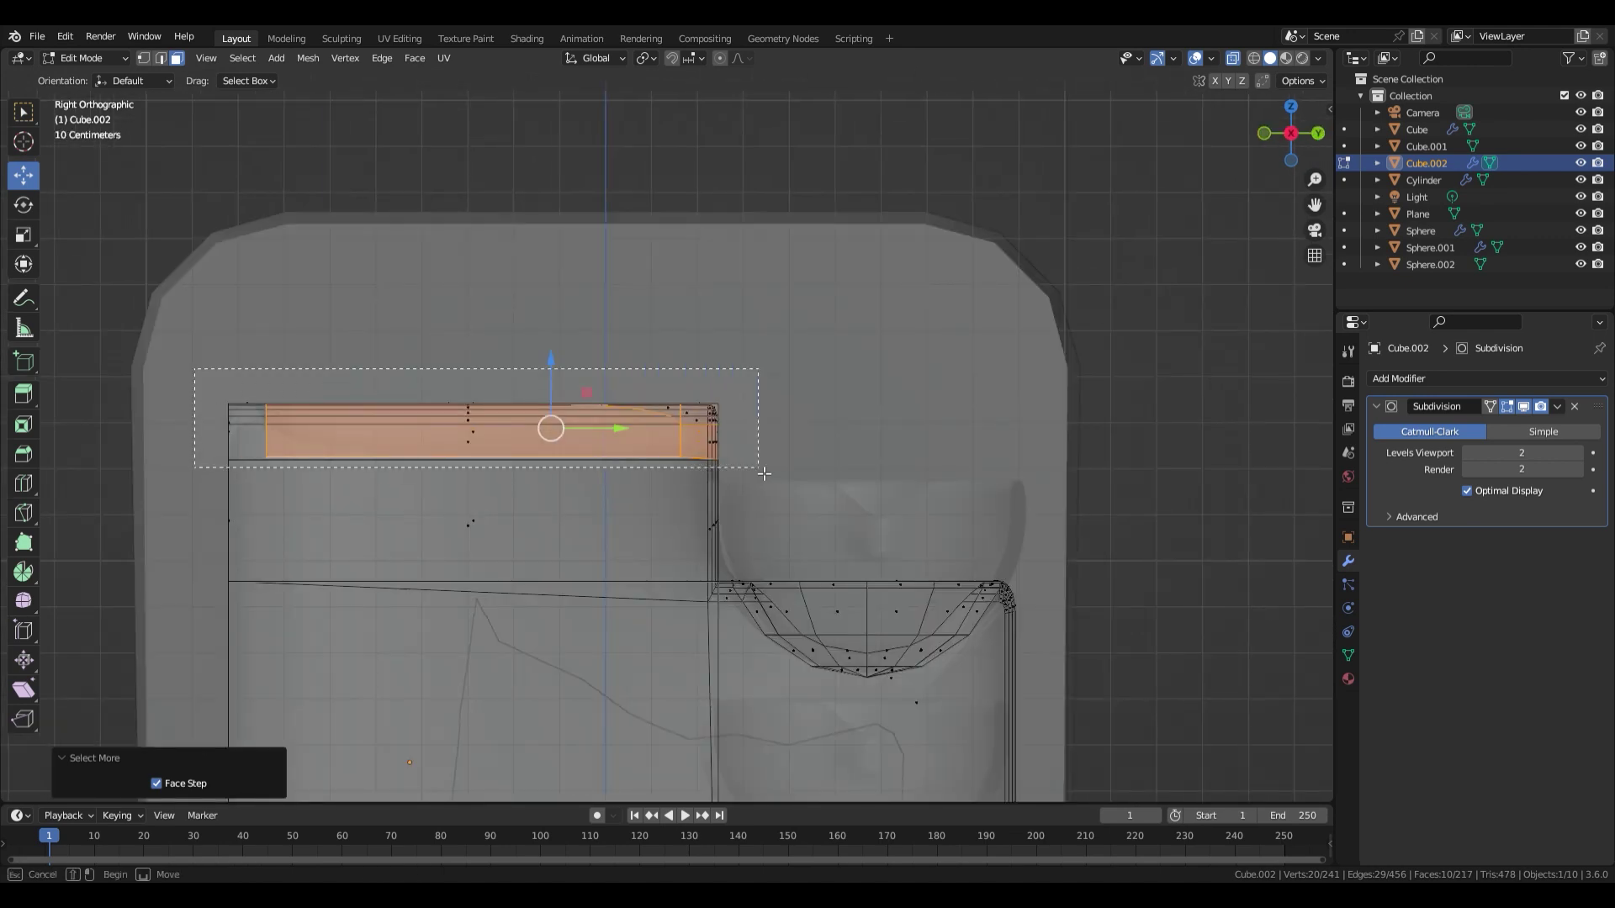
drag(763, 474, 766, 477)
key(alt+z)
middle_drag(765, 476, 471, 513)
drag(713, 365, 713, 356)
middle_drag(713, 370, 741, 505)
key(Tab)
key(alt+a)
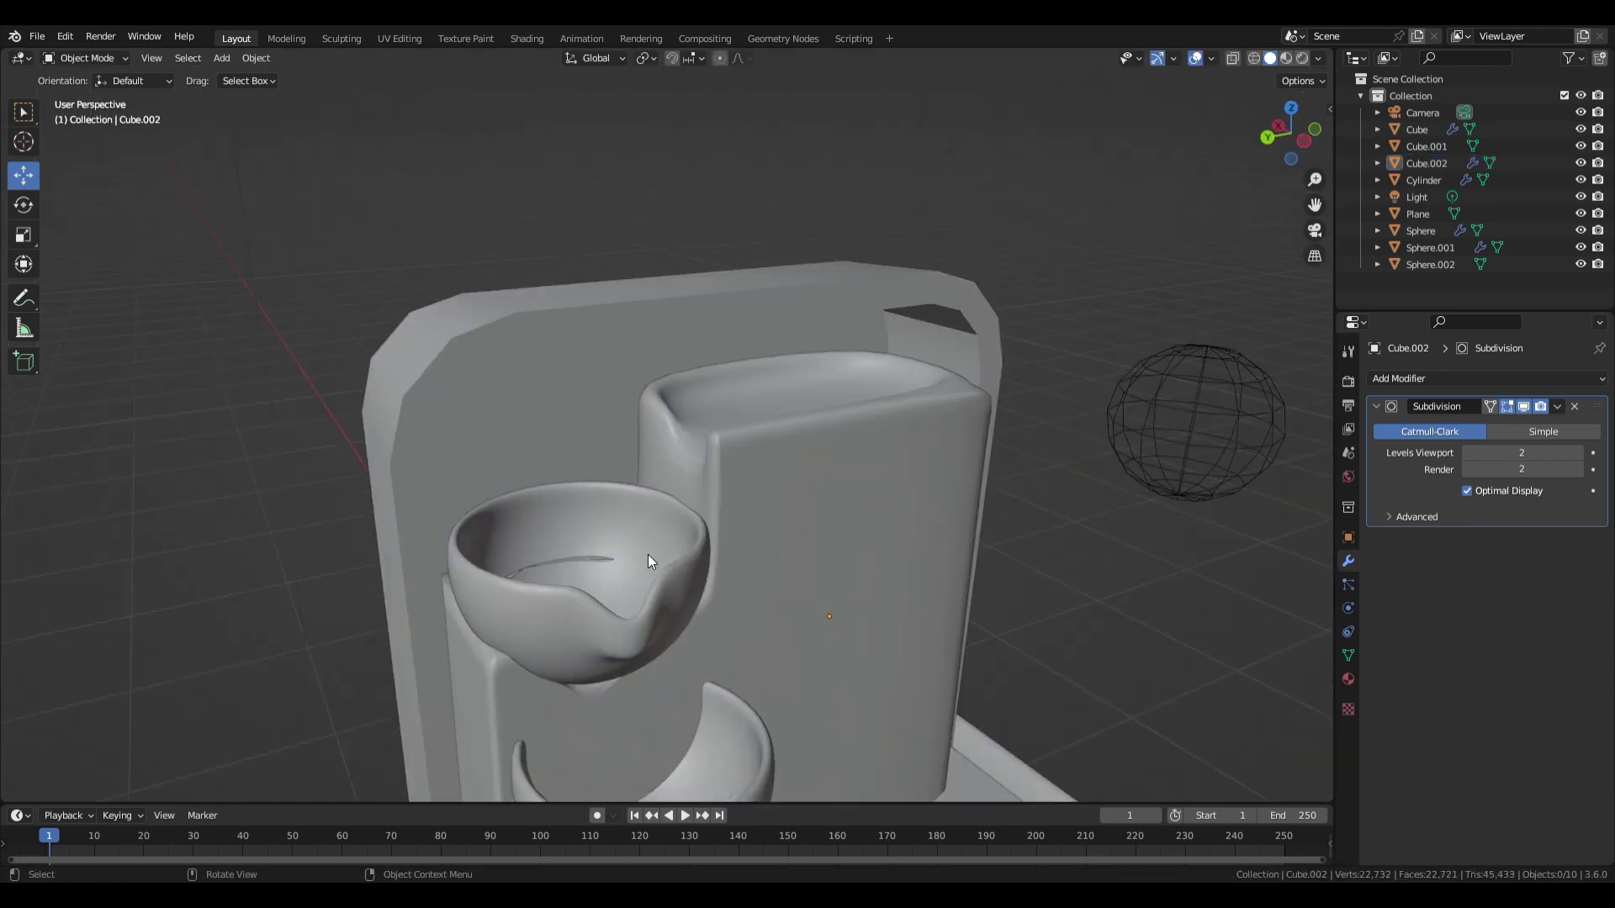
Try to pull the face at the top basin's front opening outward along Y.
key(Tab)
middle_drag(649, 562, 683, 580)
scroll(683, 581, up, 3)
click(779, 501)
drag(751, 520, 736, 538)
key(ctrl+z)
Add an edge loop below the top basin's opening and extrude the resulting front face about 0.09 m as a lip over the upper bowl.
key(ctrl+r)
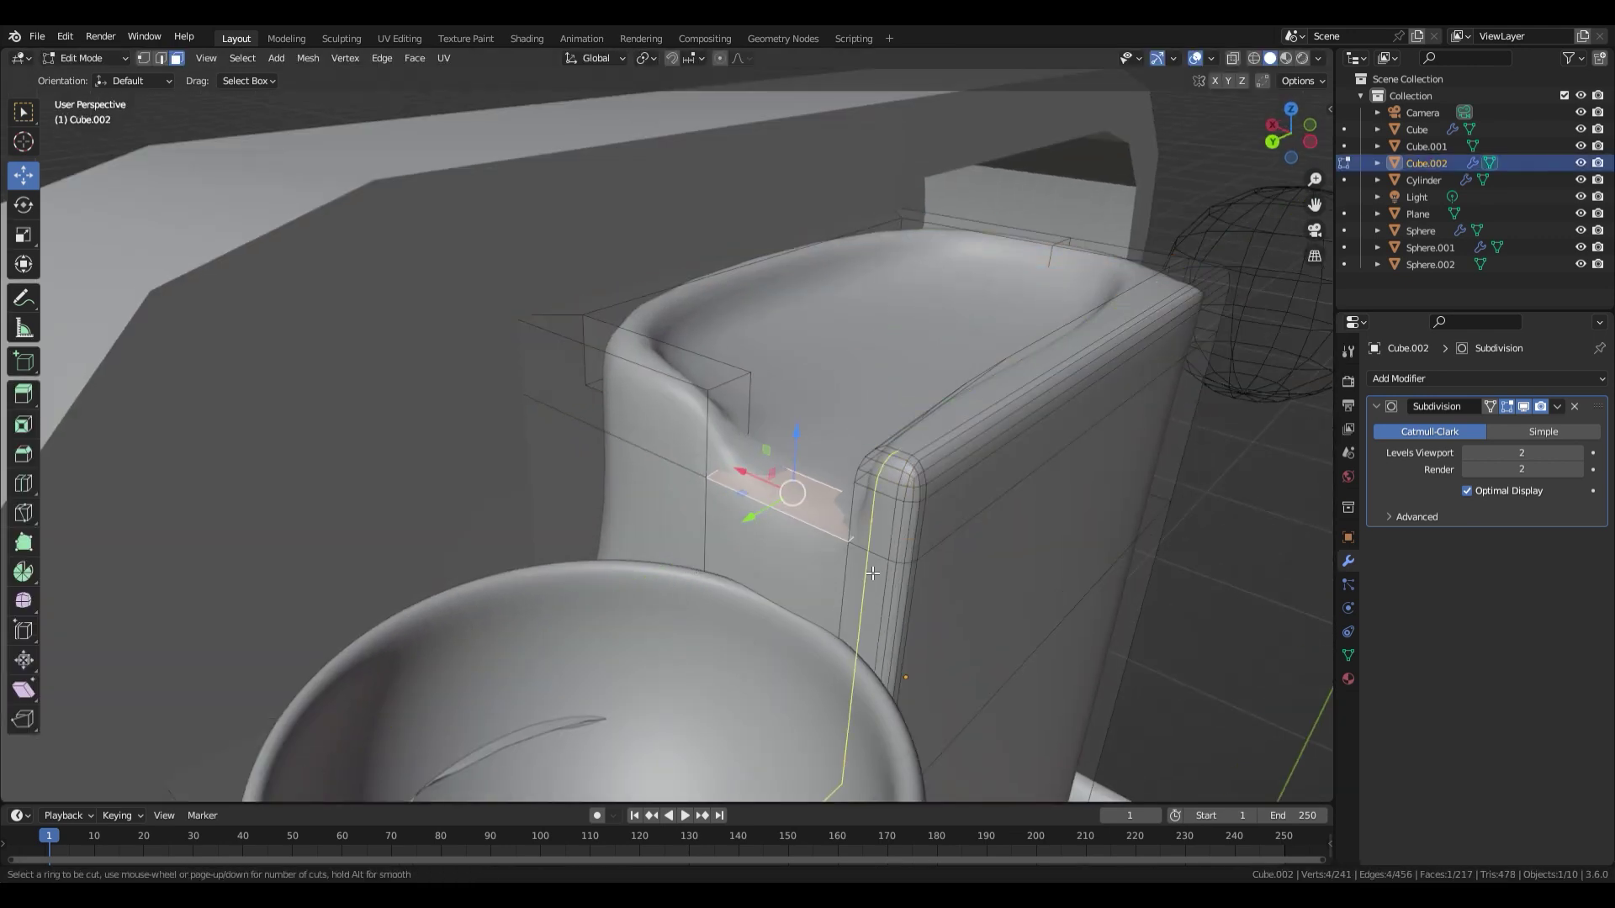
click(848, 581)
click(770, 530)
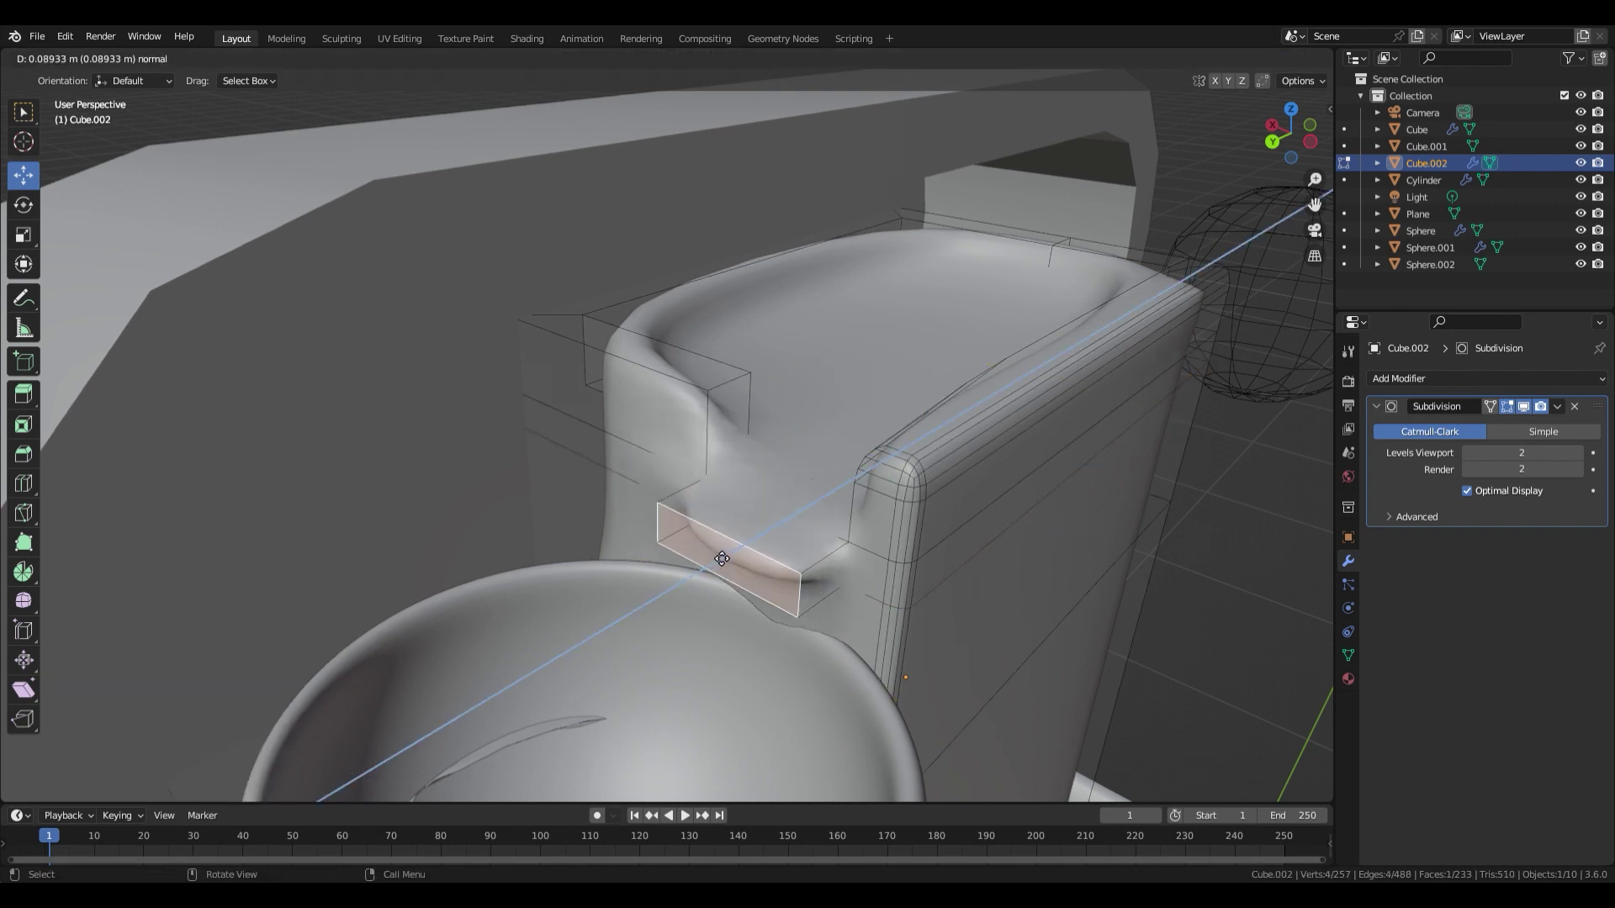
click(715, 561)
Cut an edge loop through the middle of the basin's lip and lower its centre about 0.03 m along Z.
key(ctrl+r)
click(720, 557)
click(720, 558)
click(747, 525)
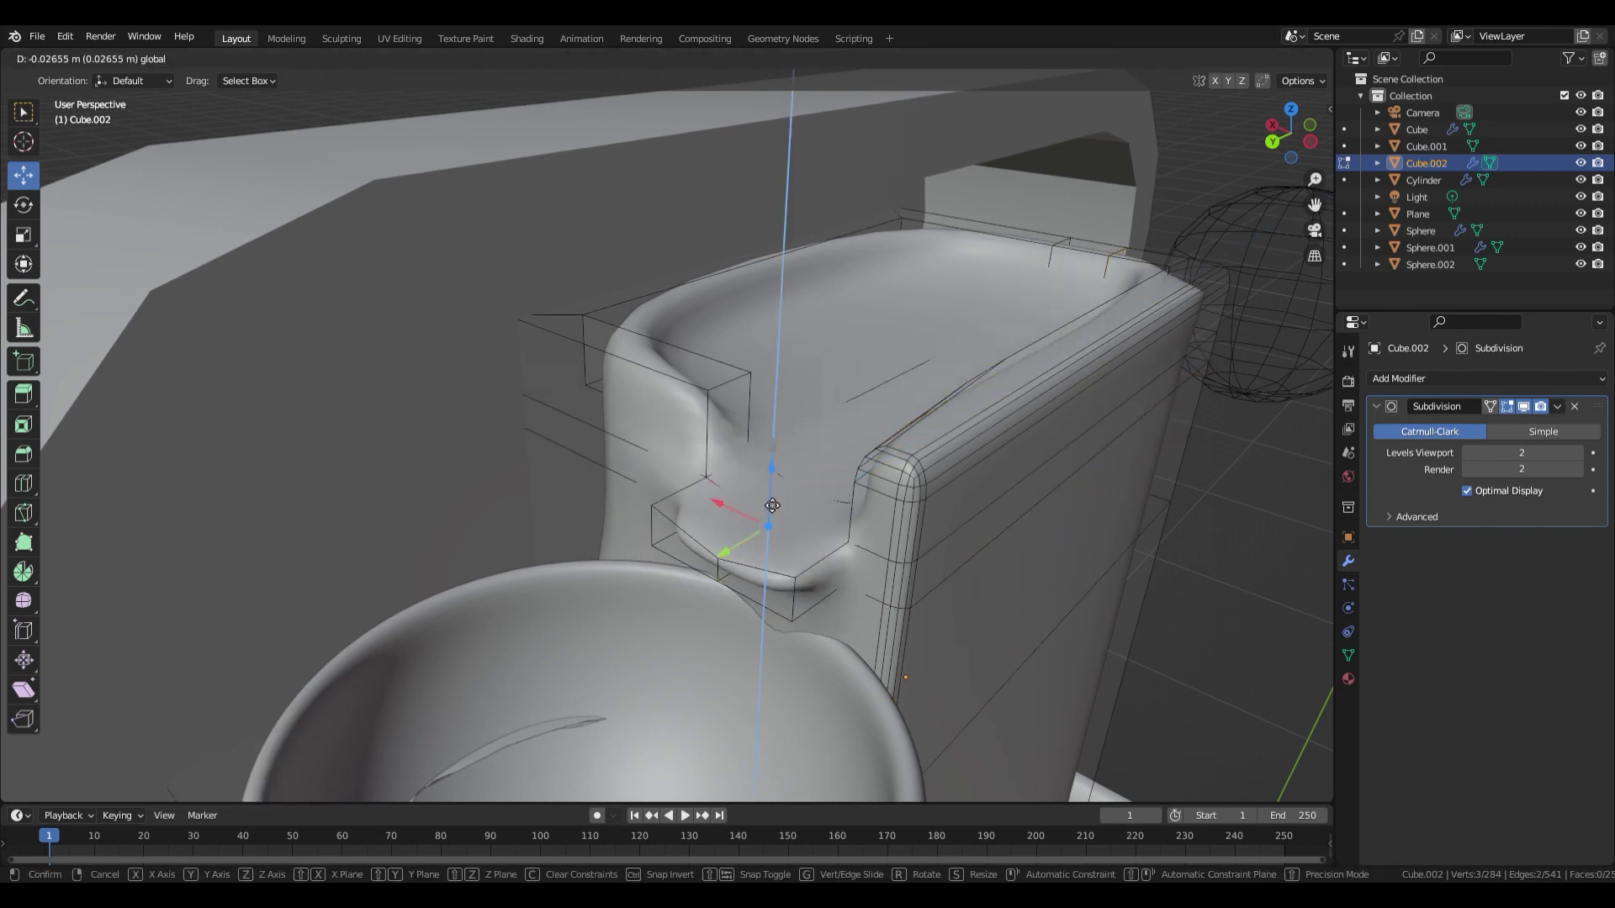
drag(773, 506, 773, 508)
Leave mesh editing on the stepped block and save the file.
key(Tab)
scroll(1034, 566, down, 5)
click(1042, 568)
middle_drag(892, 580, 809, 562)
key(ctrl+s)
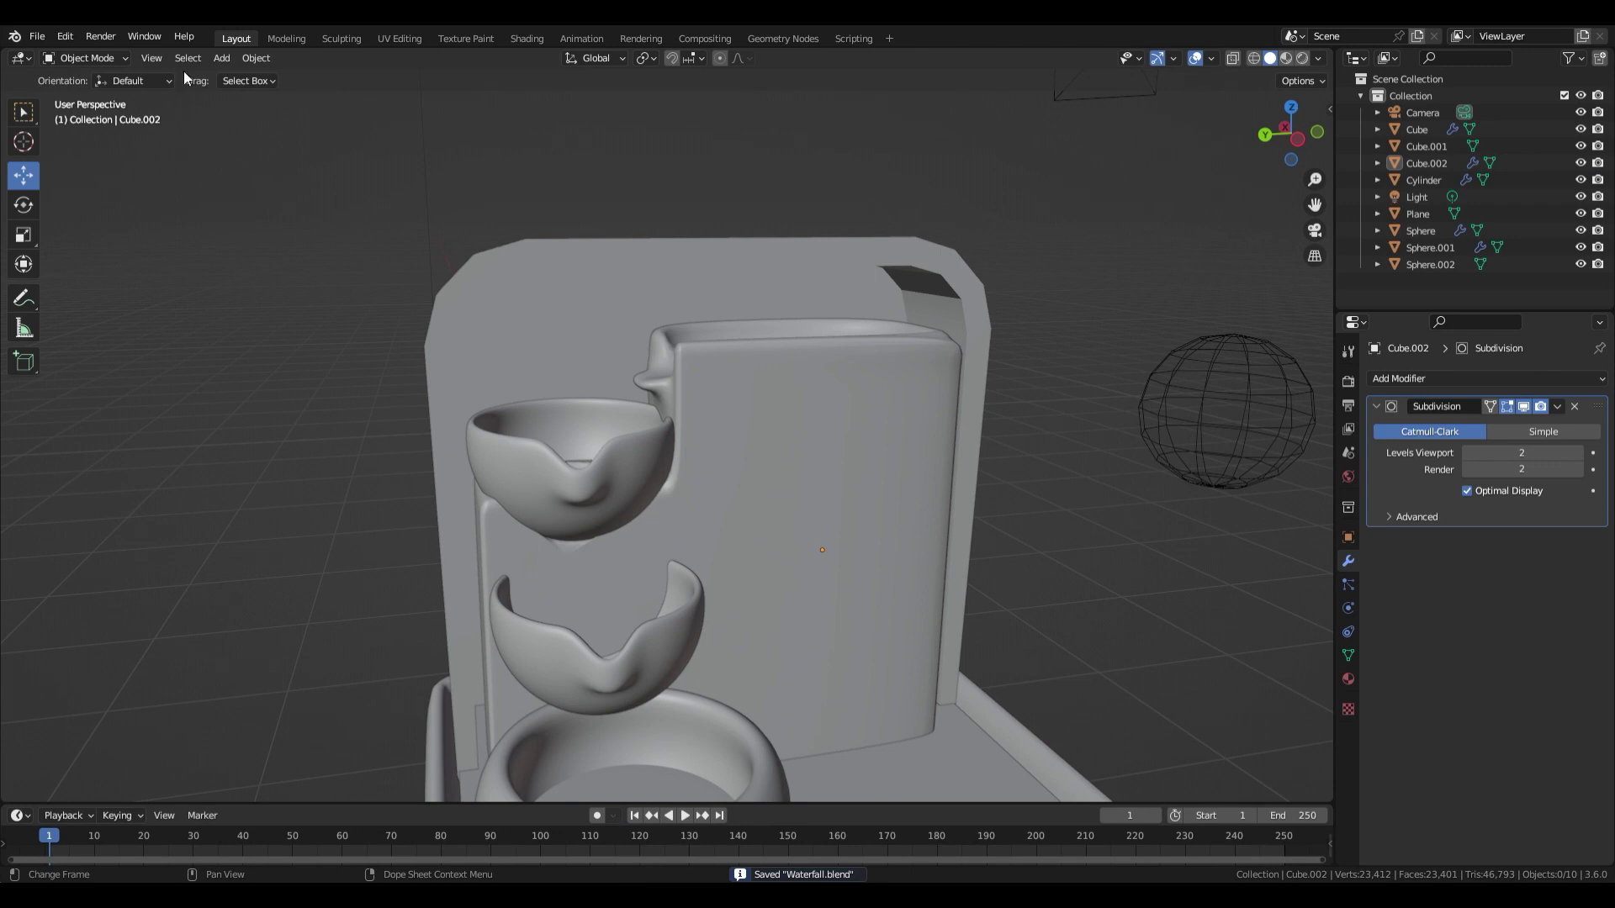
Select the rim edge loop of the lower bowl and bevel it.
middle_drag(639, 377, 645, 498)
scroll(646, 497, up, 2)
scroll(645, 497, down, 2)
click(656, 551)
key(Tab)
scroll(622, 550, up, 5)
middle_drag(656, 551, 639, 508)
alt+click(490, 586)
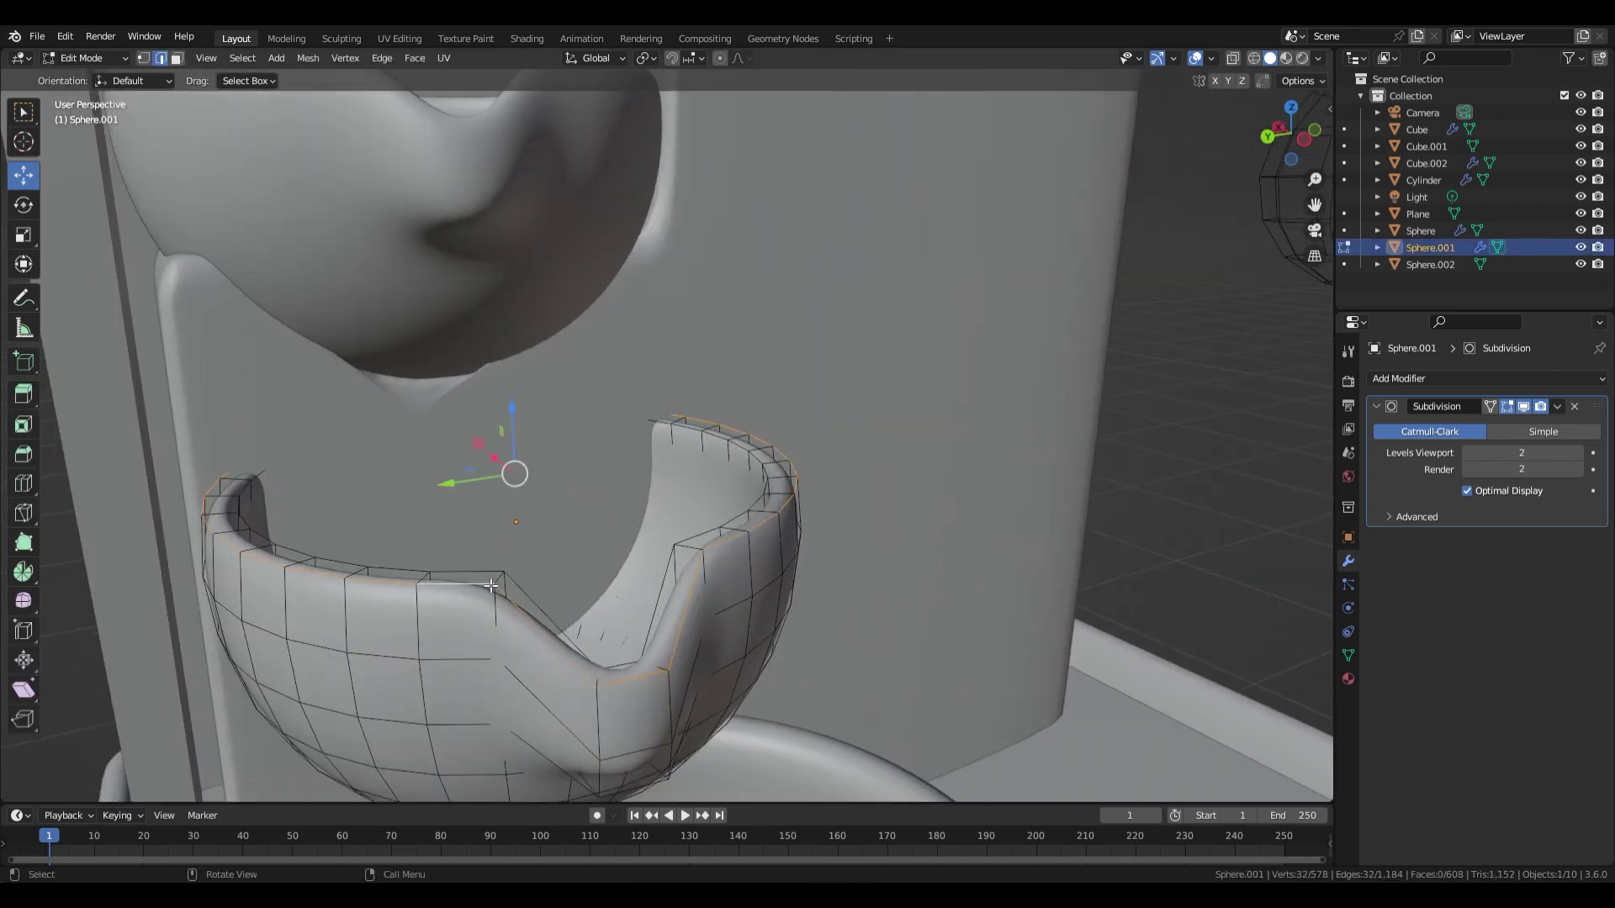
key(ctrl+b)
click(830, 457)
key(Tab)
Bevel the upper bowl's rim edges about 0.027 m wide with 4 segments.
scroll(715, 468, down, 4)
click(524, 416)
key(Tab)
middle_drag(520, 416, 508, 445)
scroll(508, 445, up, 4)
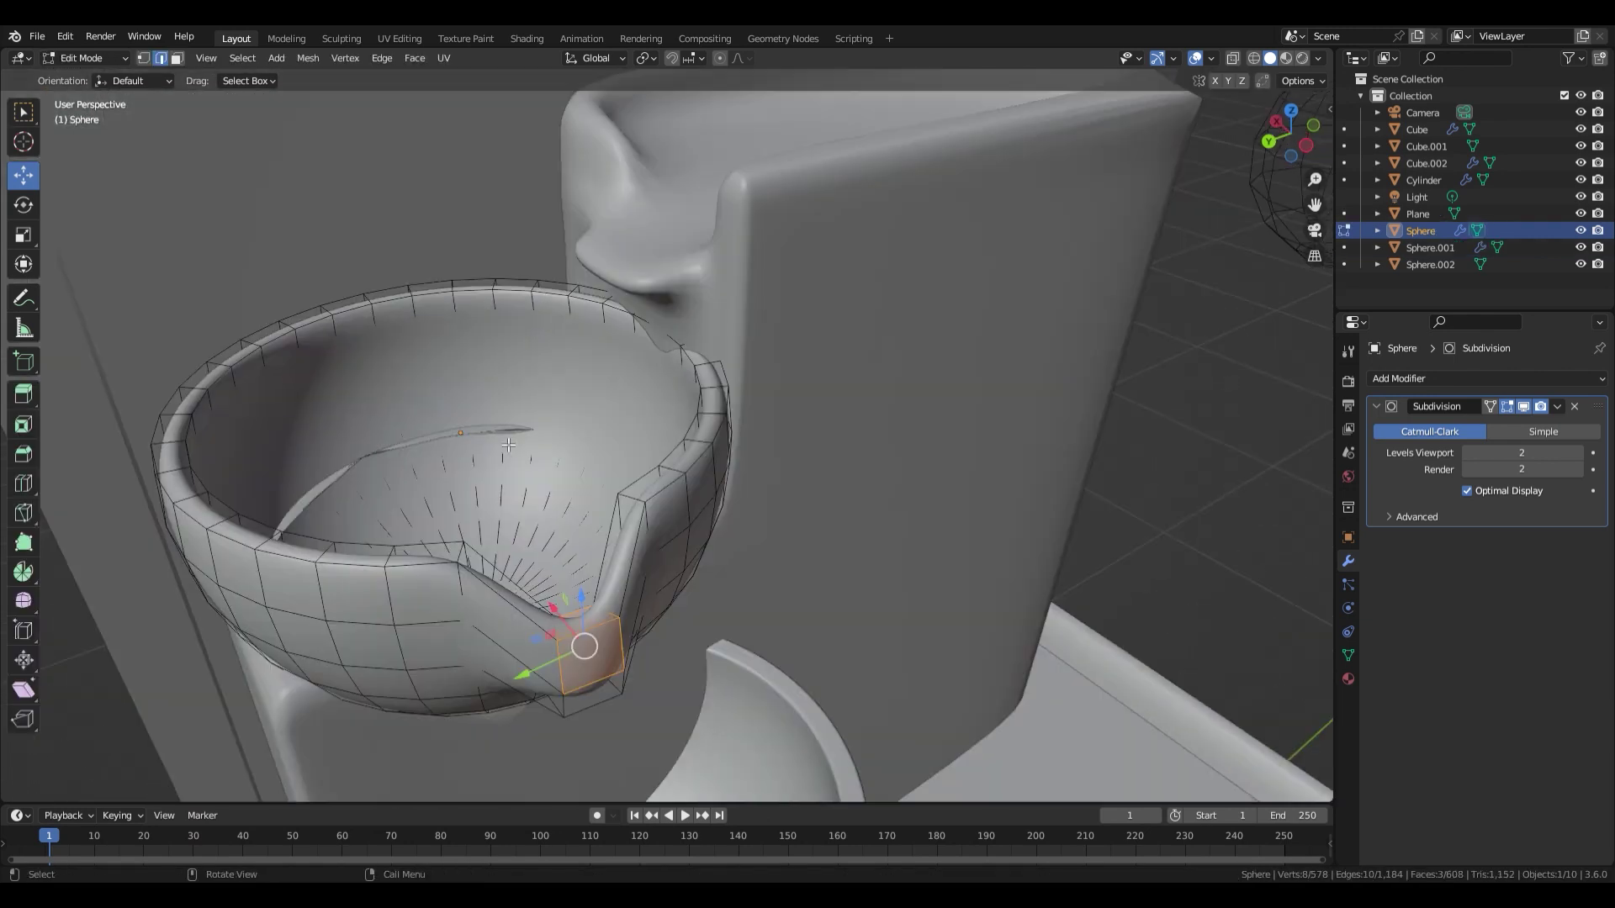
key(ctrl+b)
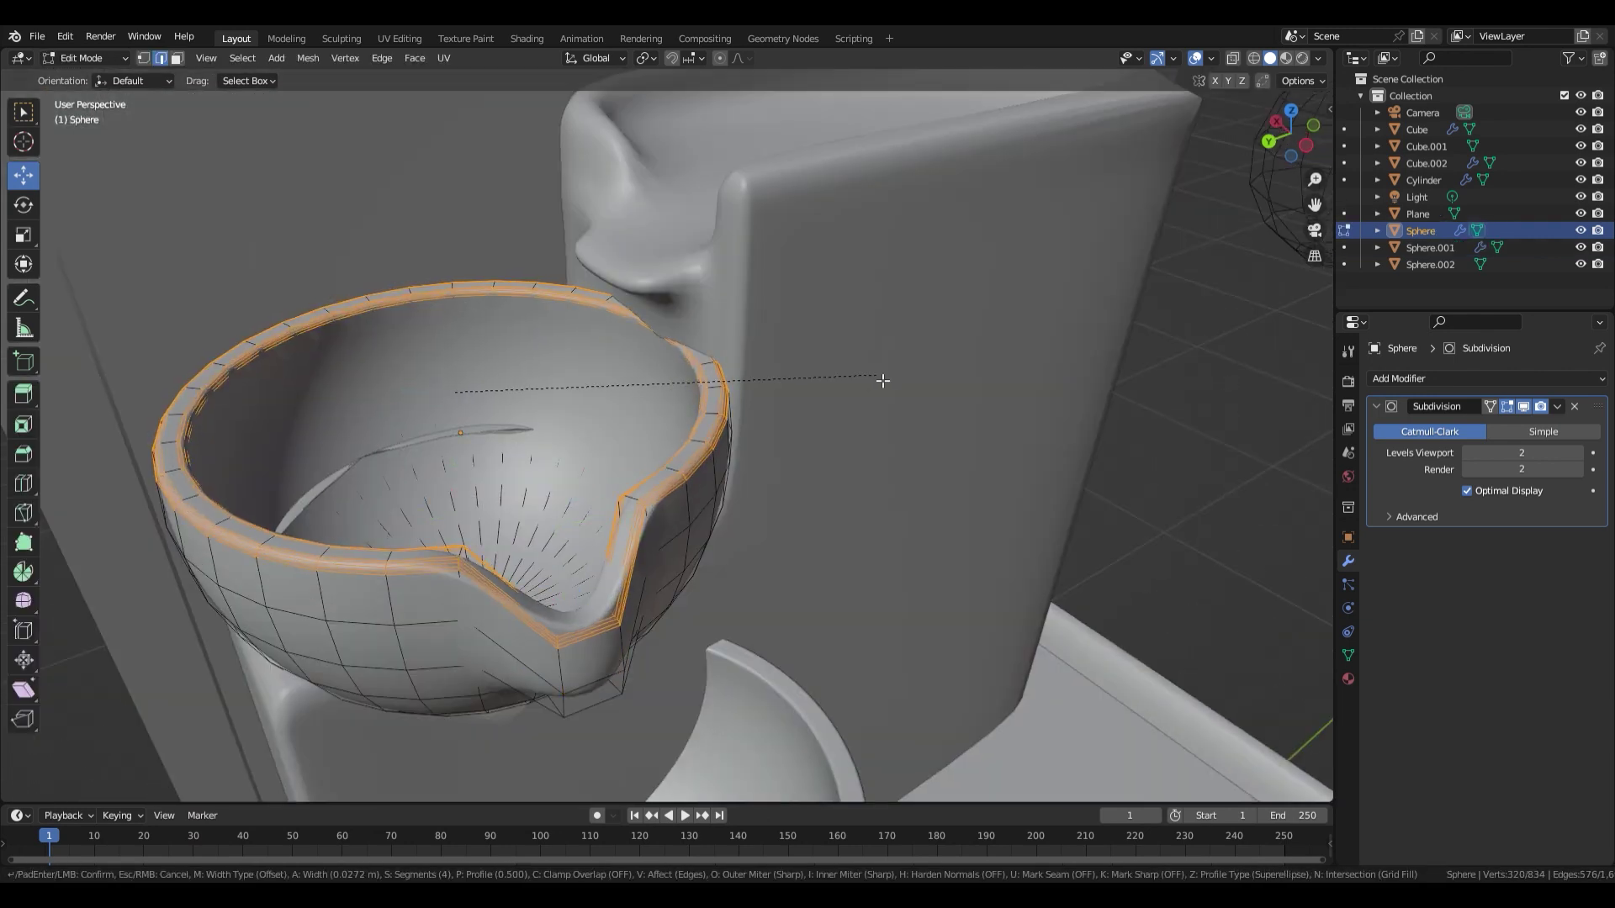
click(883, 381)
key(Tab)
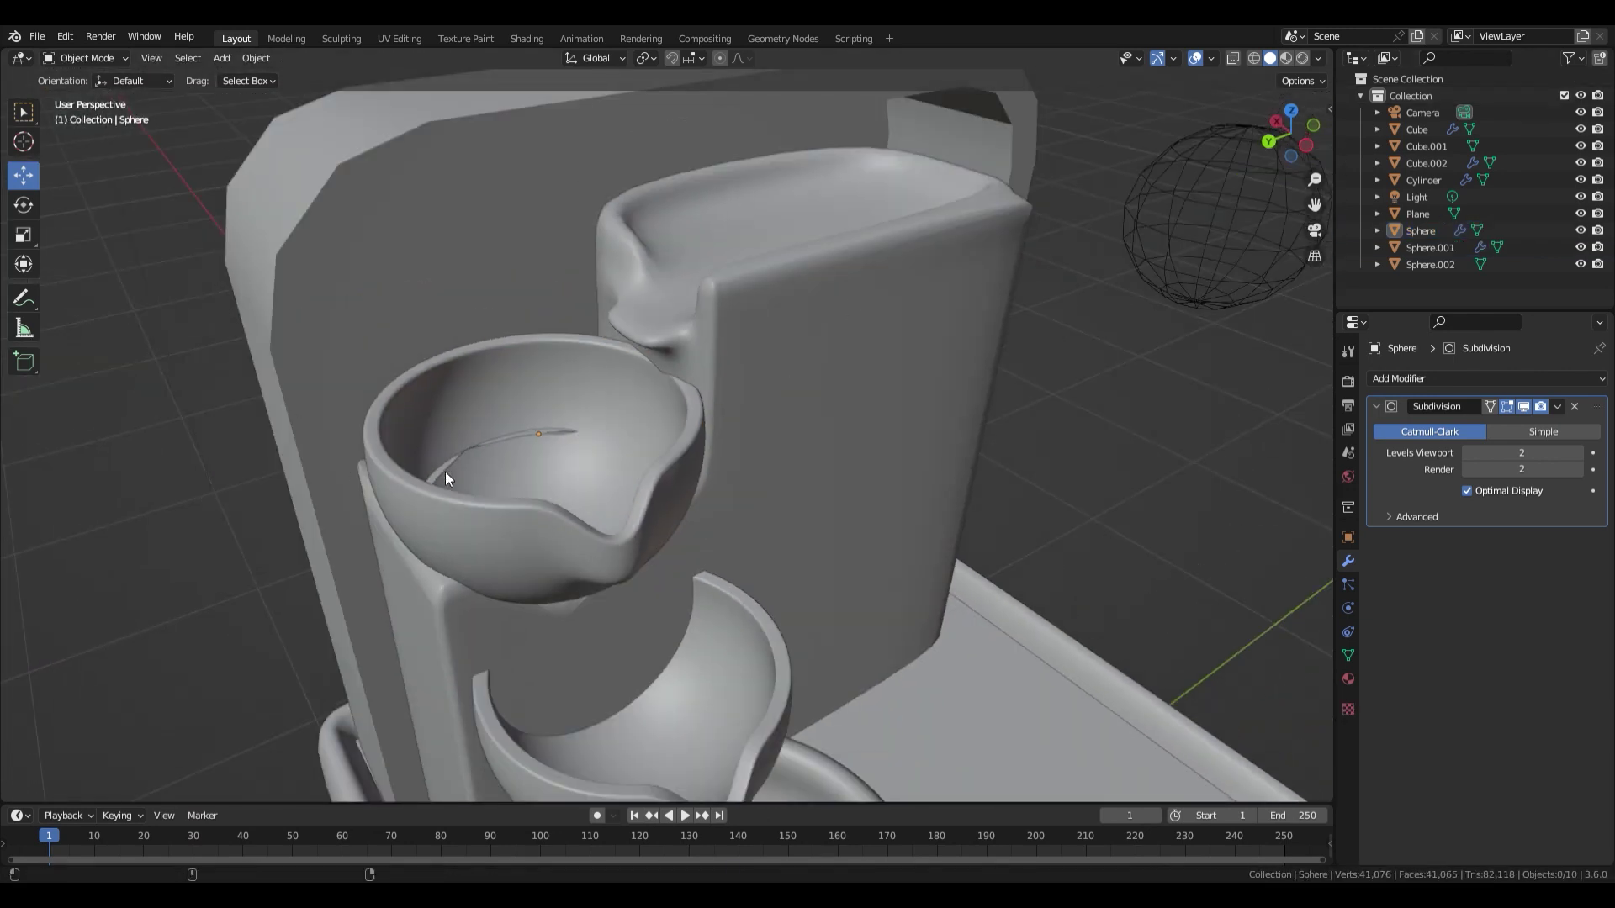
Raise the upper bowl about 0.03 m along Z to expose the block's hollow beneath it.
click(482, 403)
drag(534, 384, 534, 379)
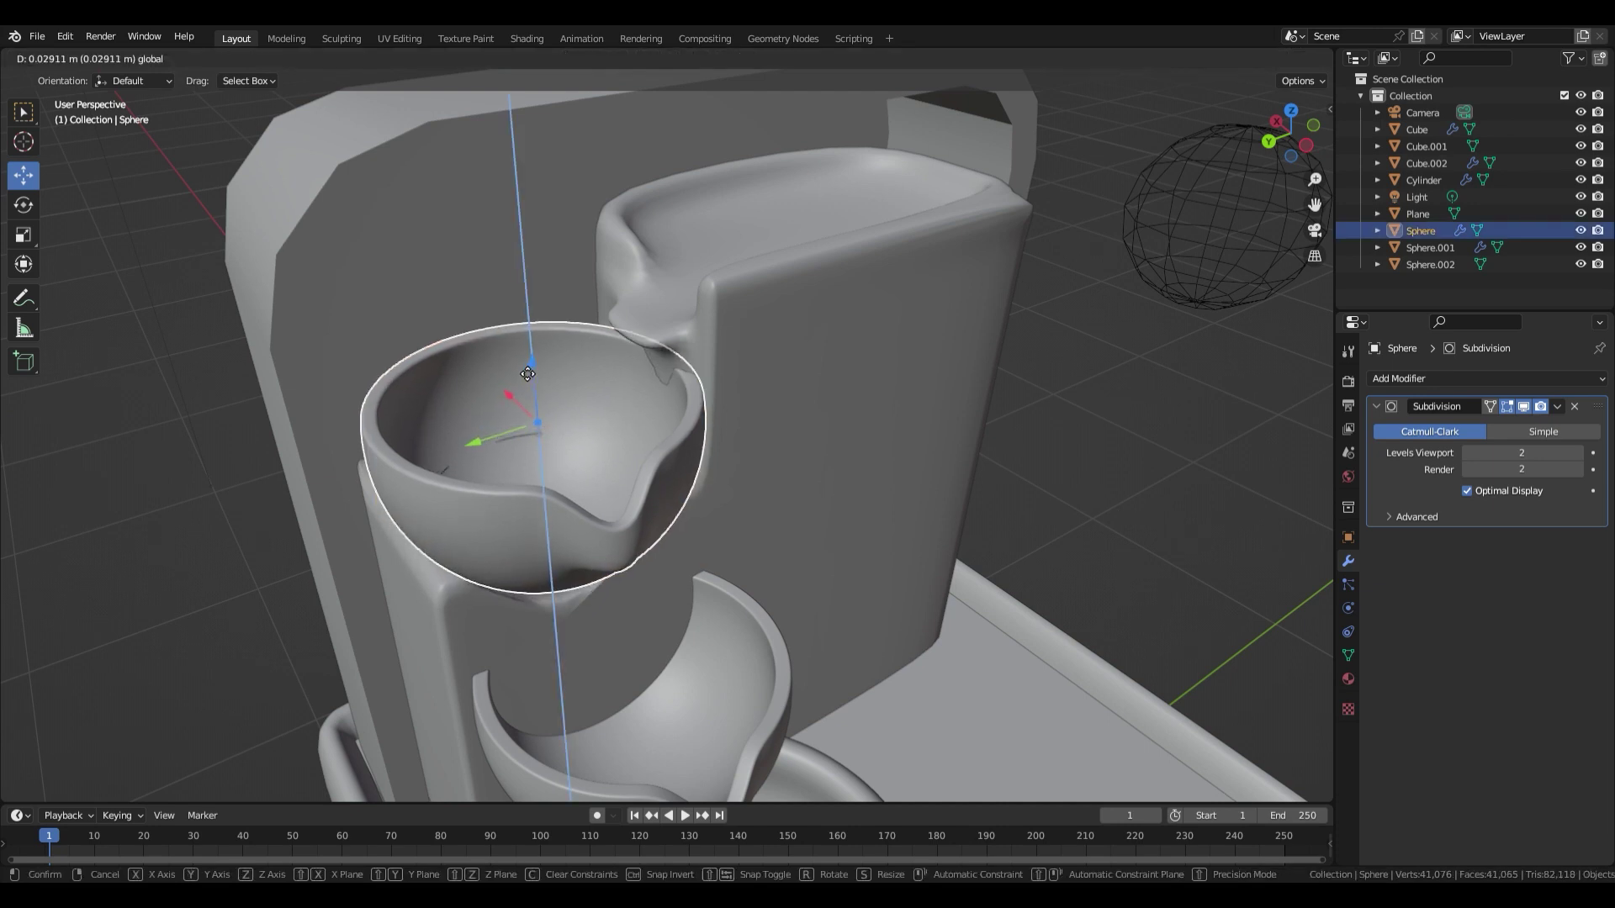
click(528, 374)
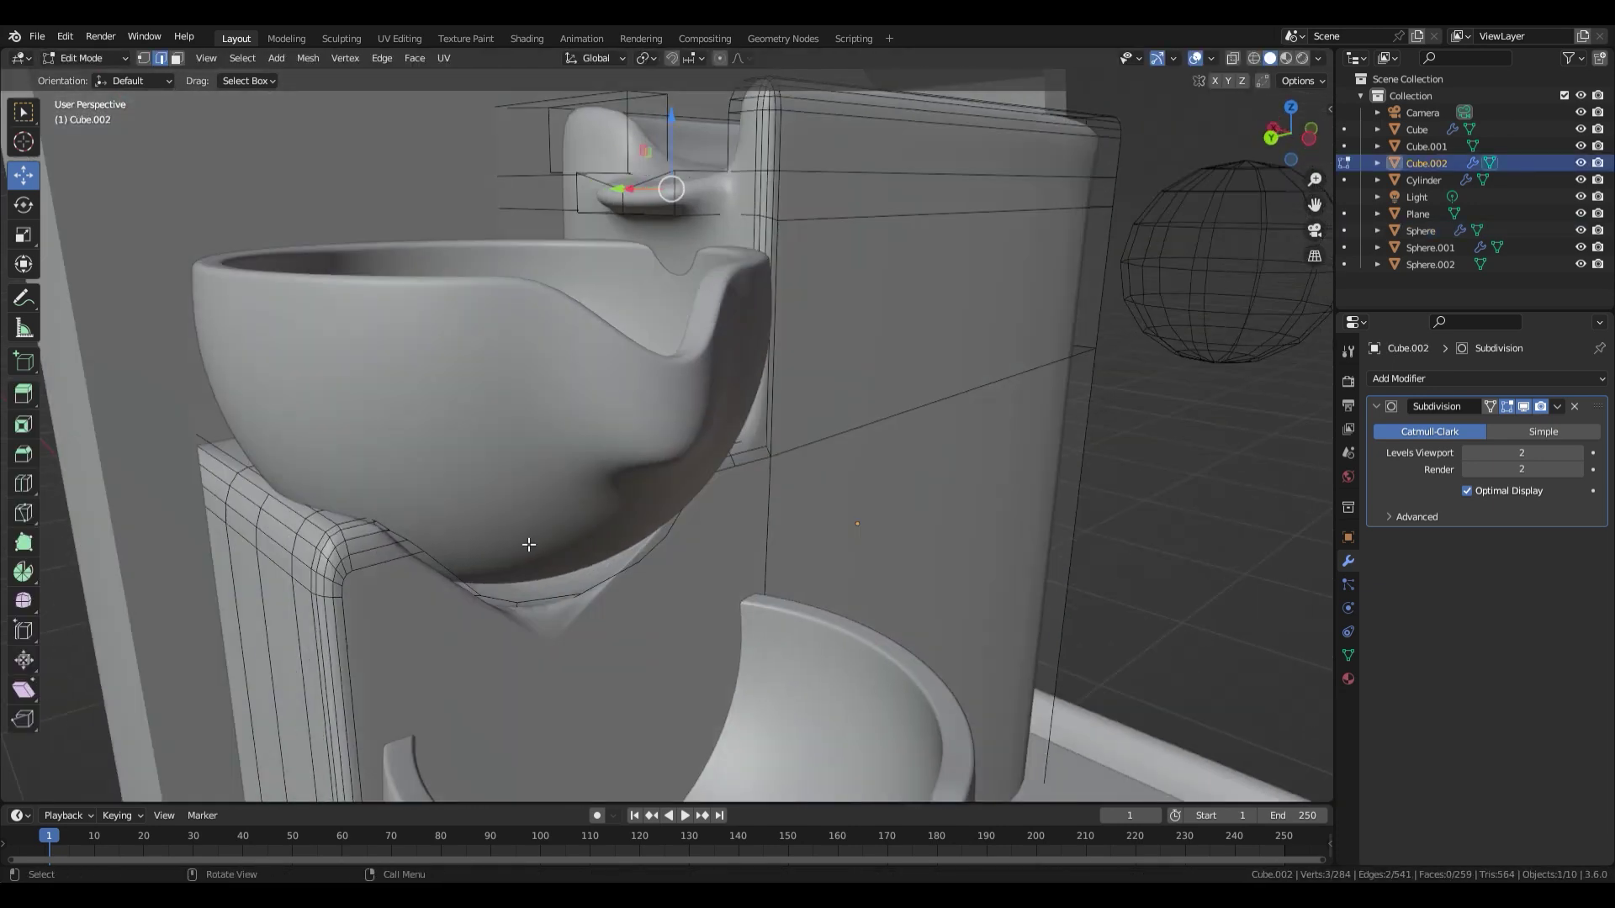
Set the mean crease to 1 on the block's side edge loop running along the hollow under the upper bowl.
alt+click(559, 599)
click(1330, 111)
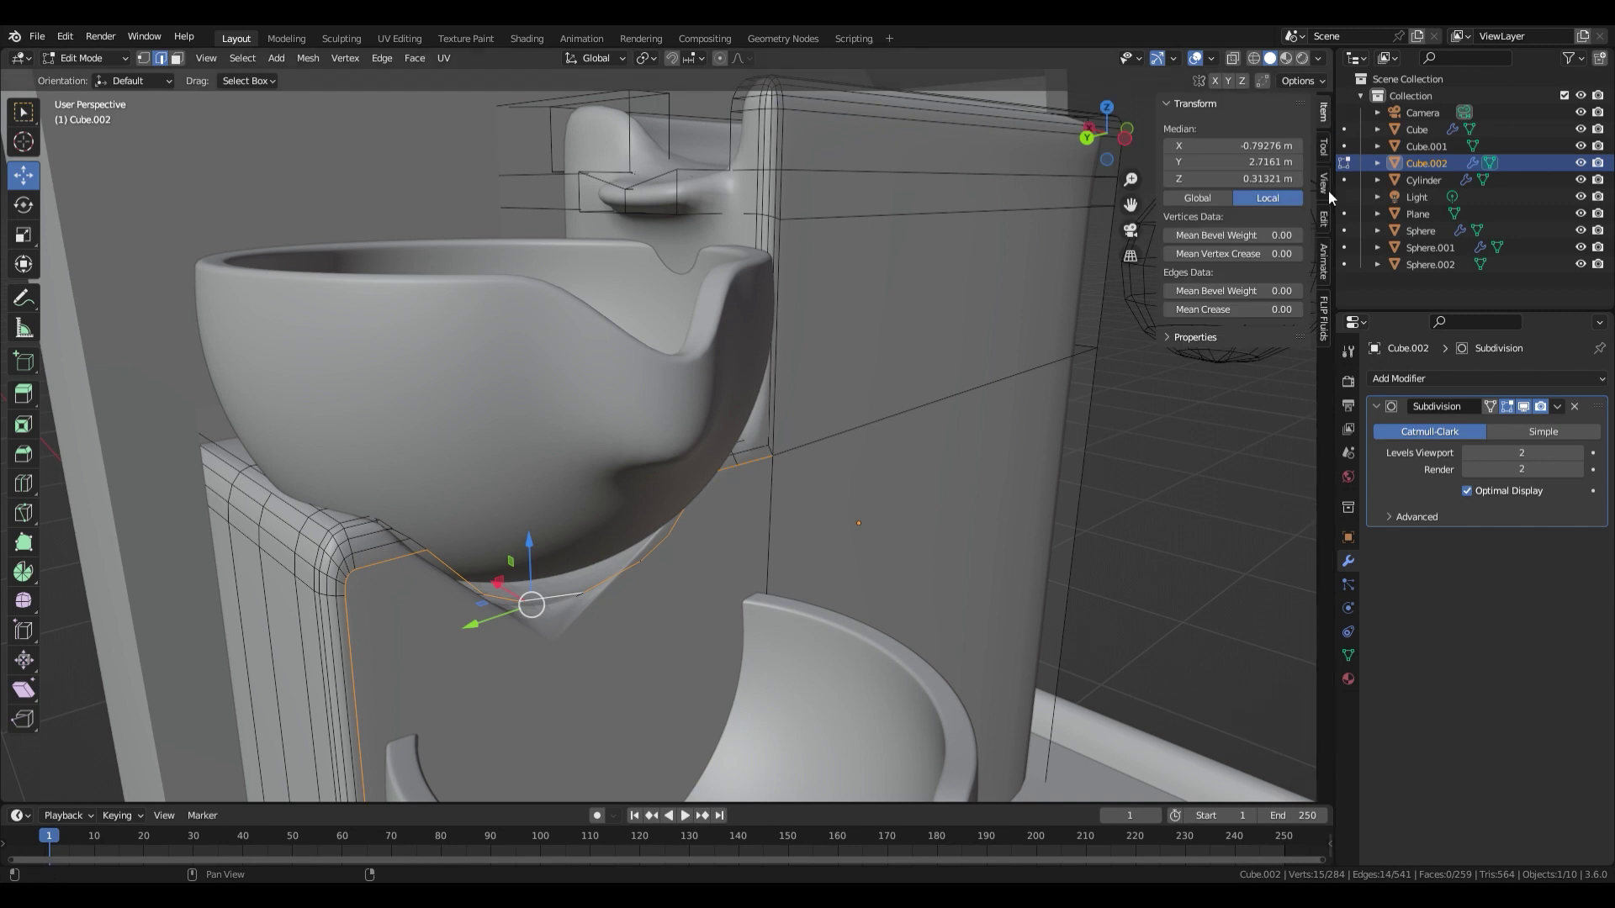
click(1326, 187)
click(1325, 267)
click(1322, 183)
click(1323, 114)
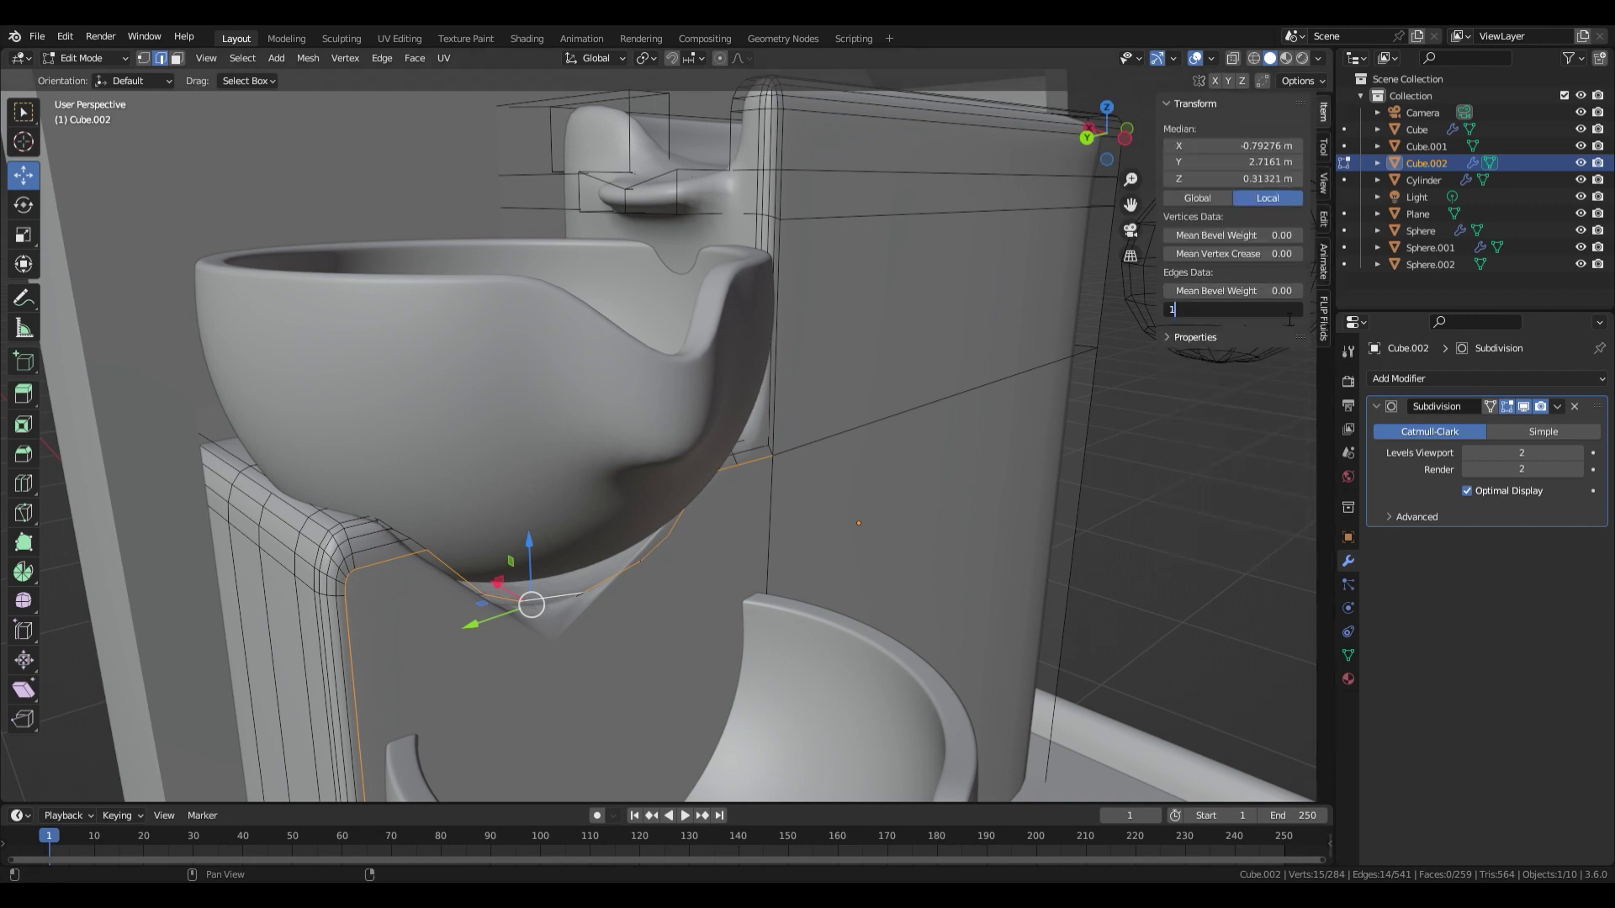
key(Tab)
click(1349, 655)
key(alt+a)
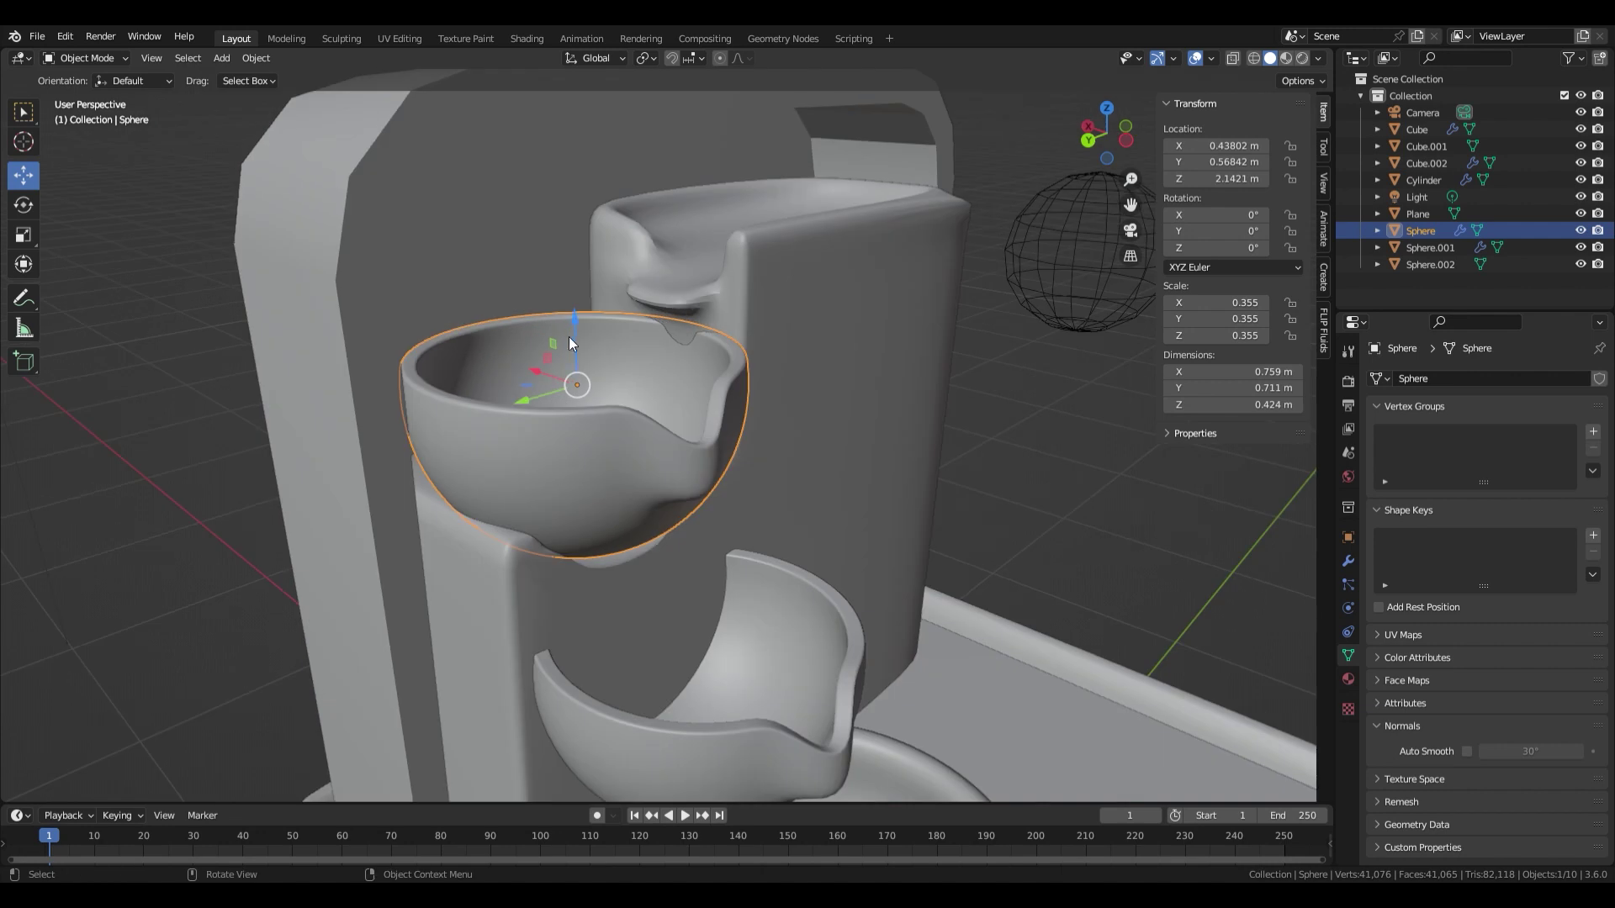
In the stepped block's mesh, select the edges along the rim of the hollow beneath the upper bowl.
key(Tab)
scroll(469, 561, up, 5)
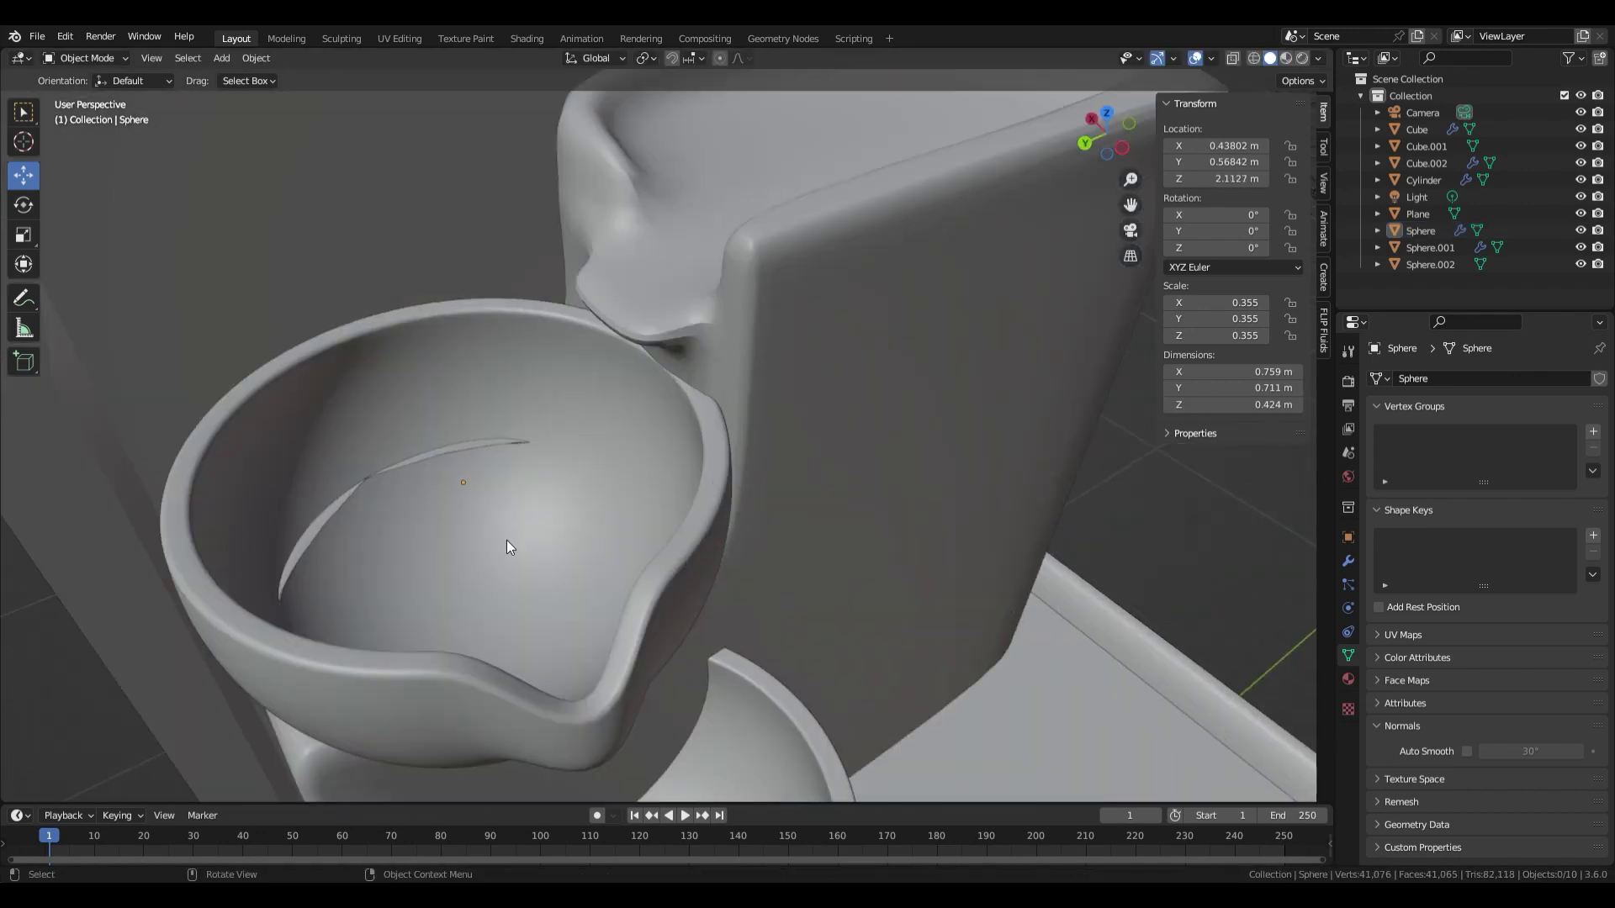
alt+click(290, 539)
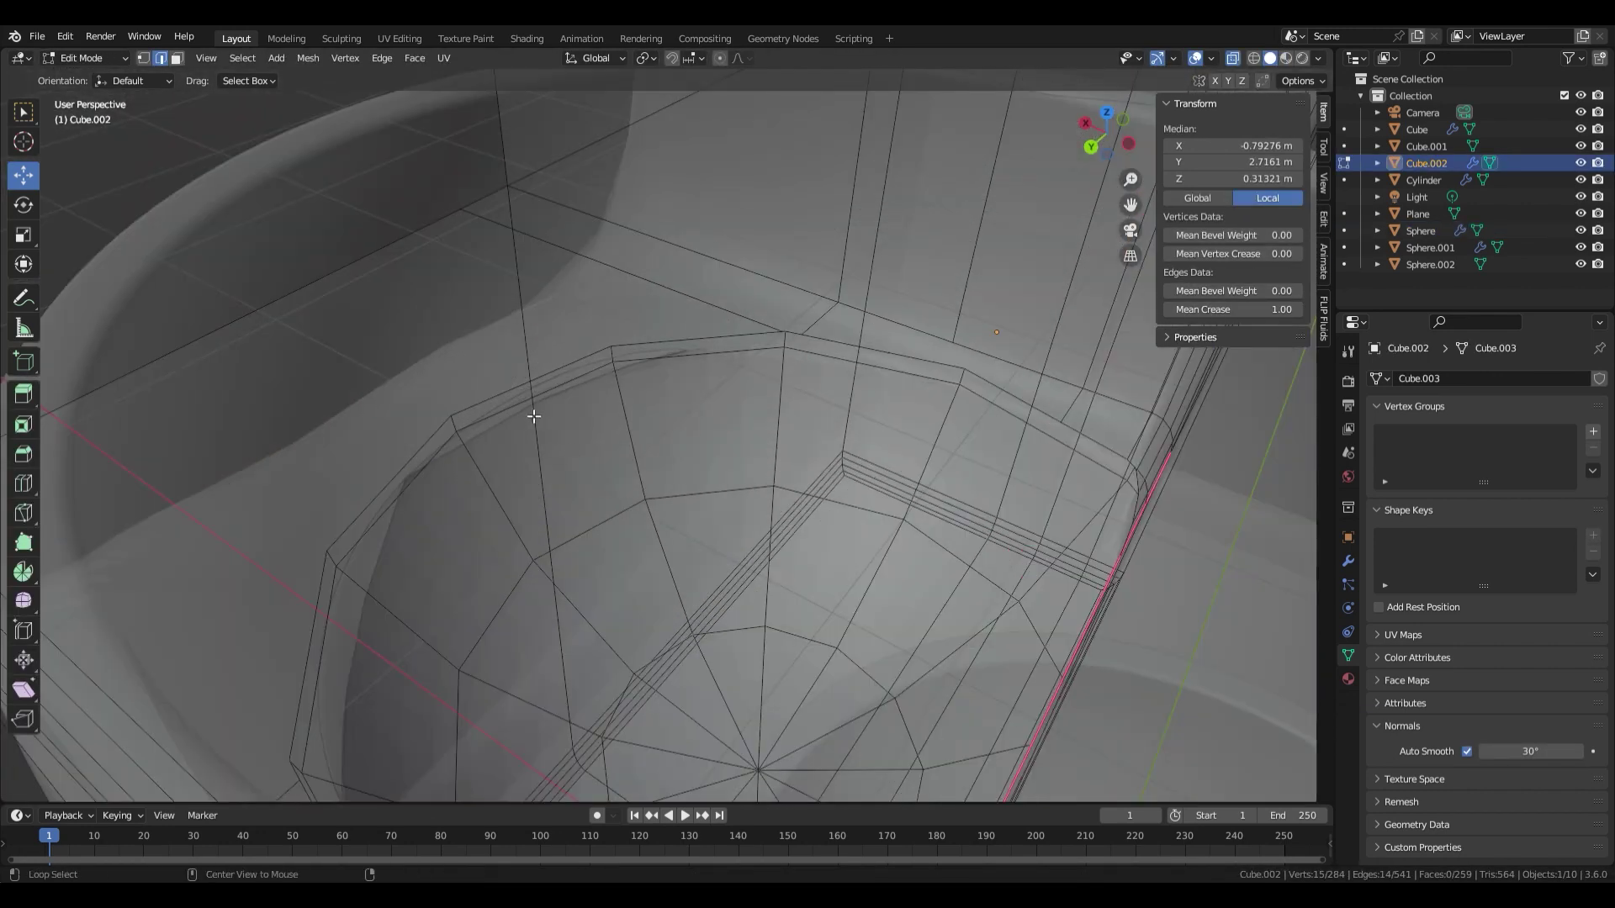
alt+click(541, 384)
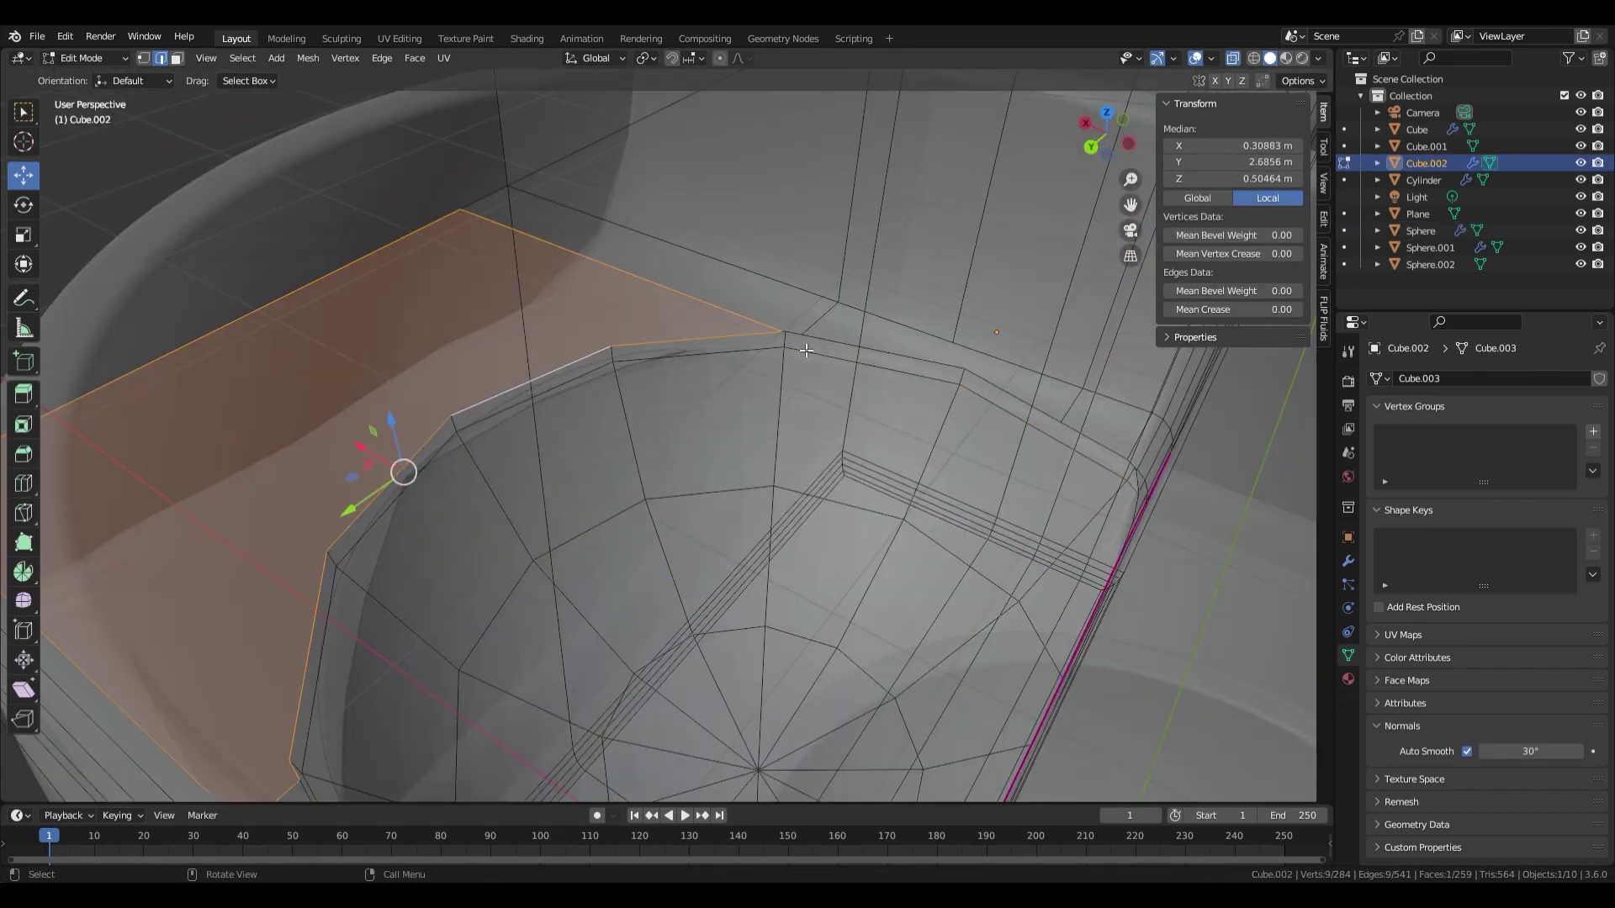
ctrl+click(806, 350)
Grow the selection around the upper bowl's inner bottom vertex, reshape the inside to cover the protruding block edge, and save the file.
middle_drag(375, 533, 408, 515)
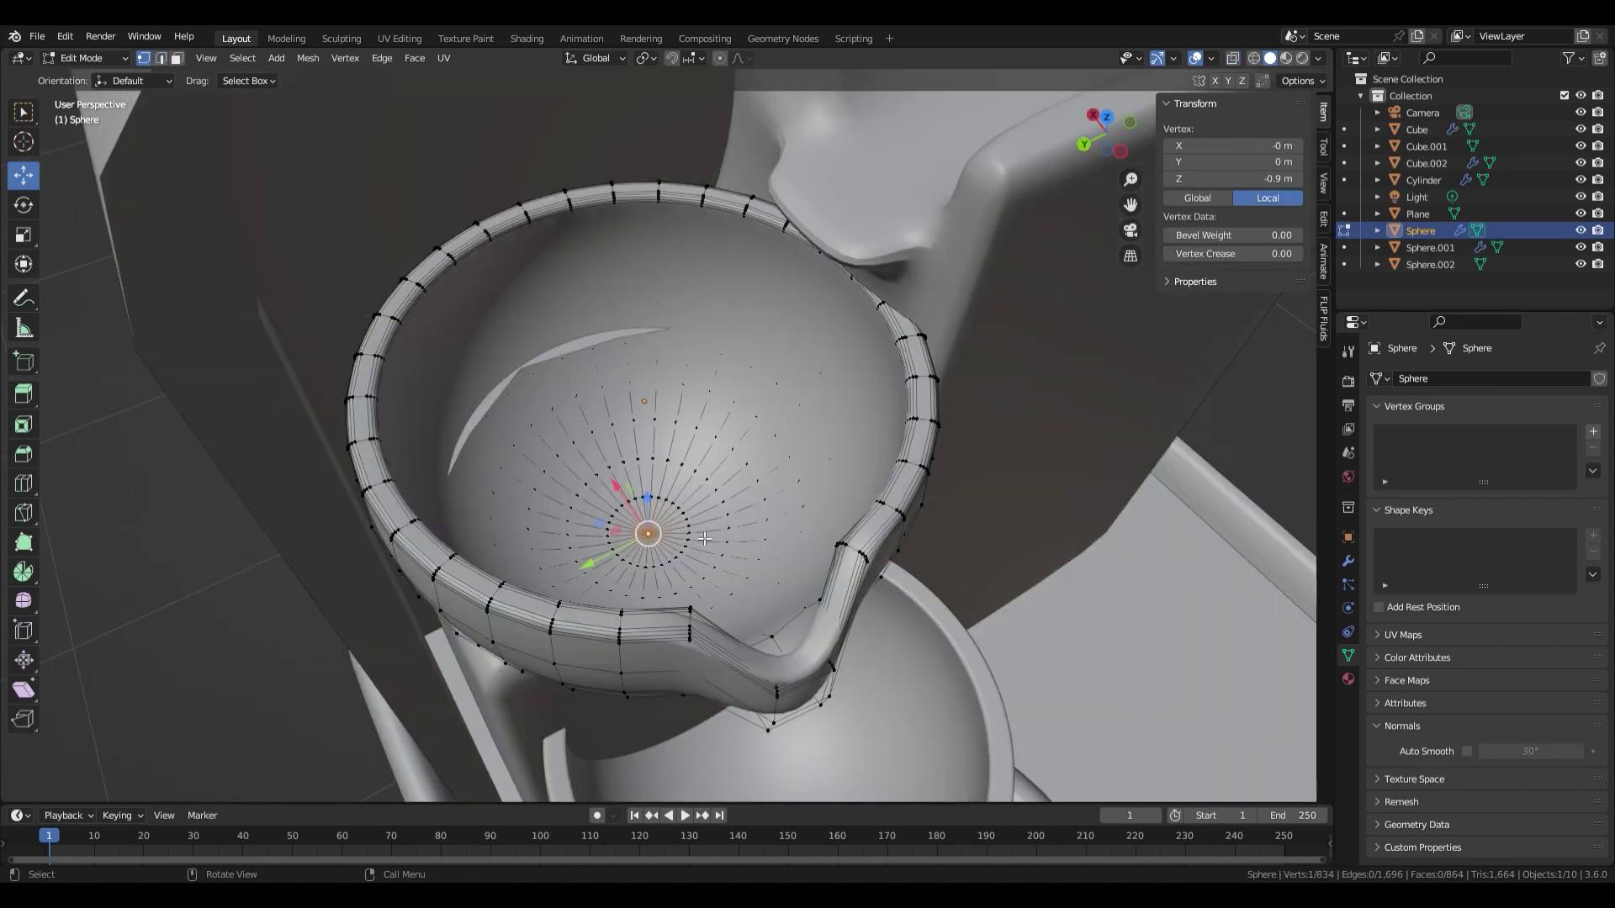
key(ctrl+KP_Add)
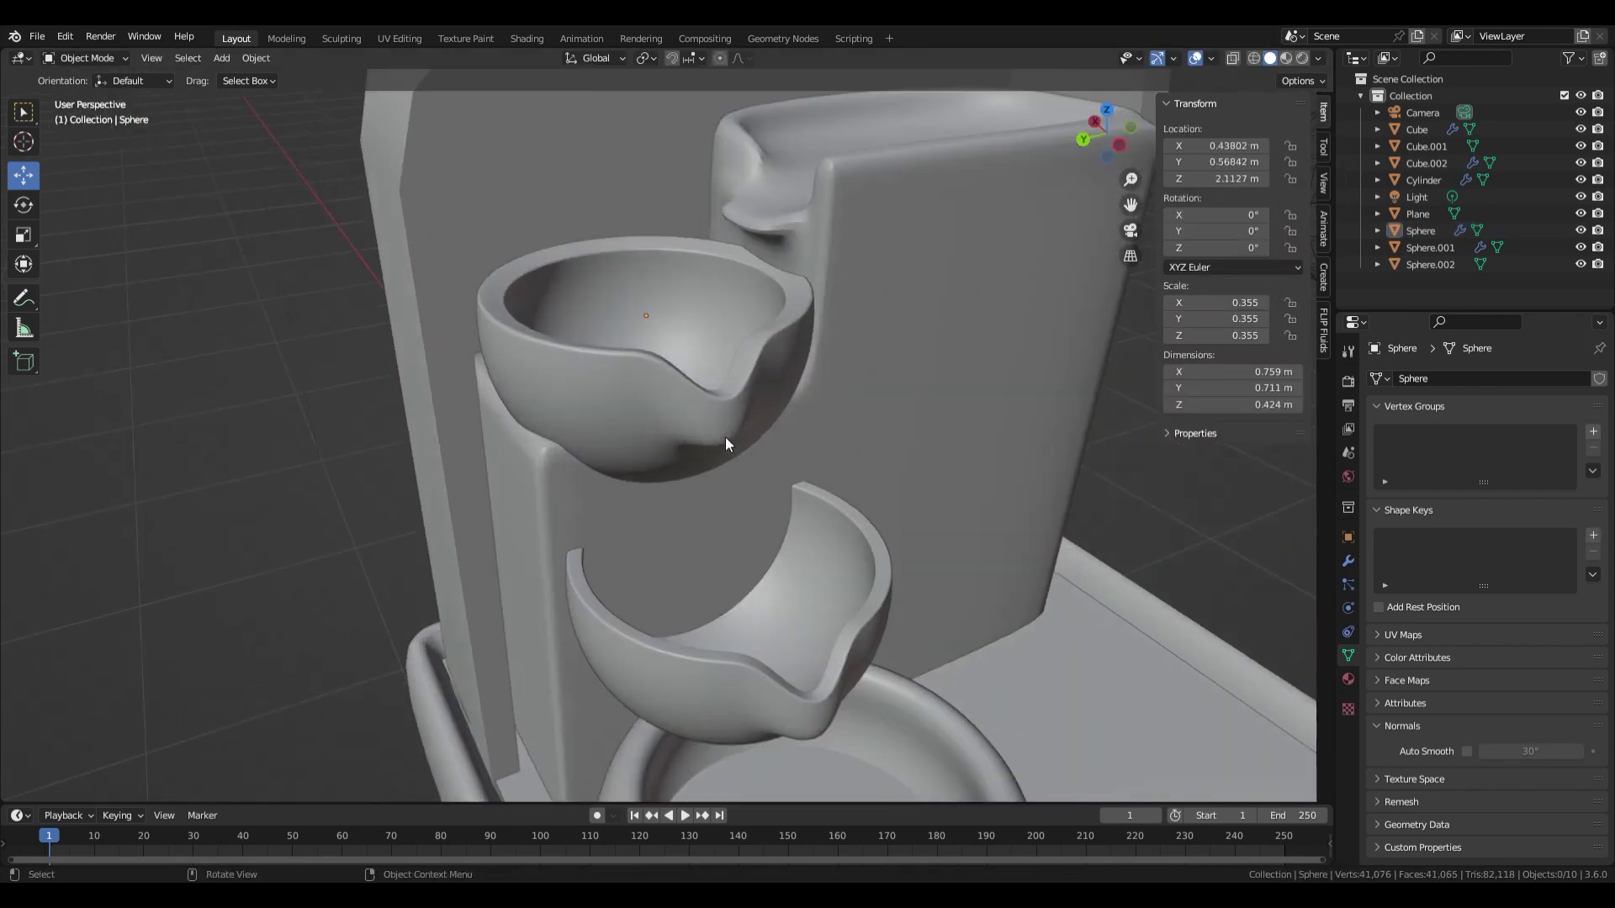
key(ctrl+s)
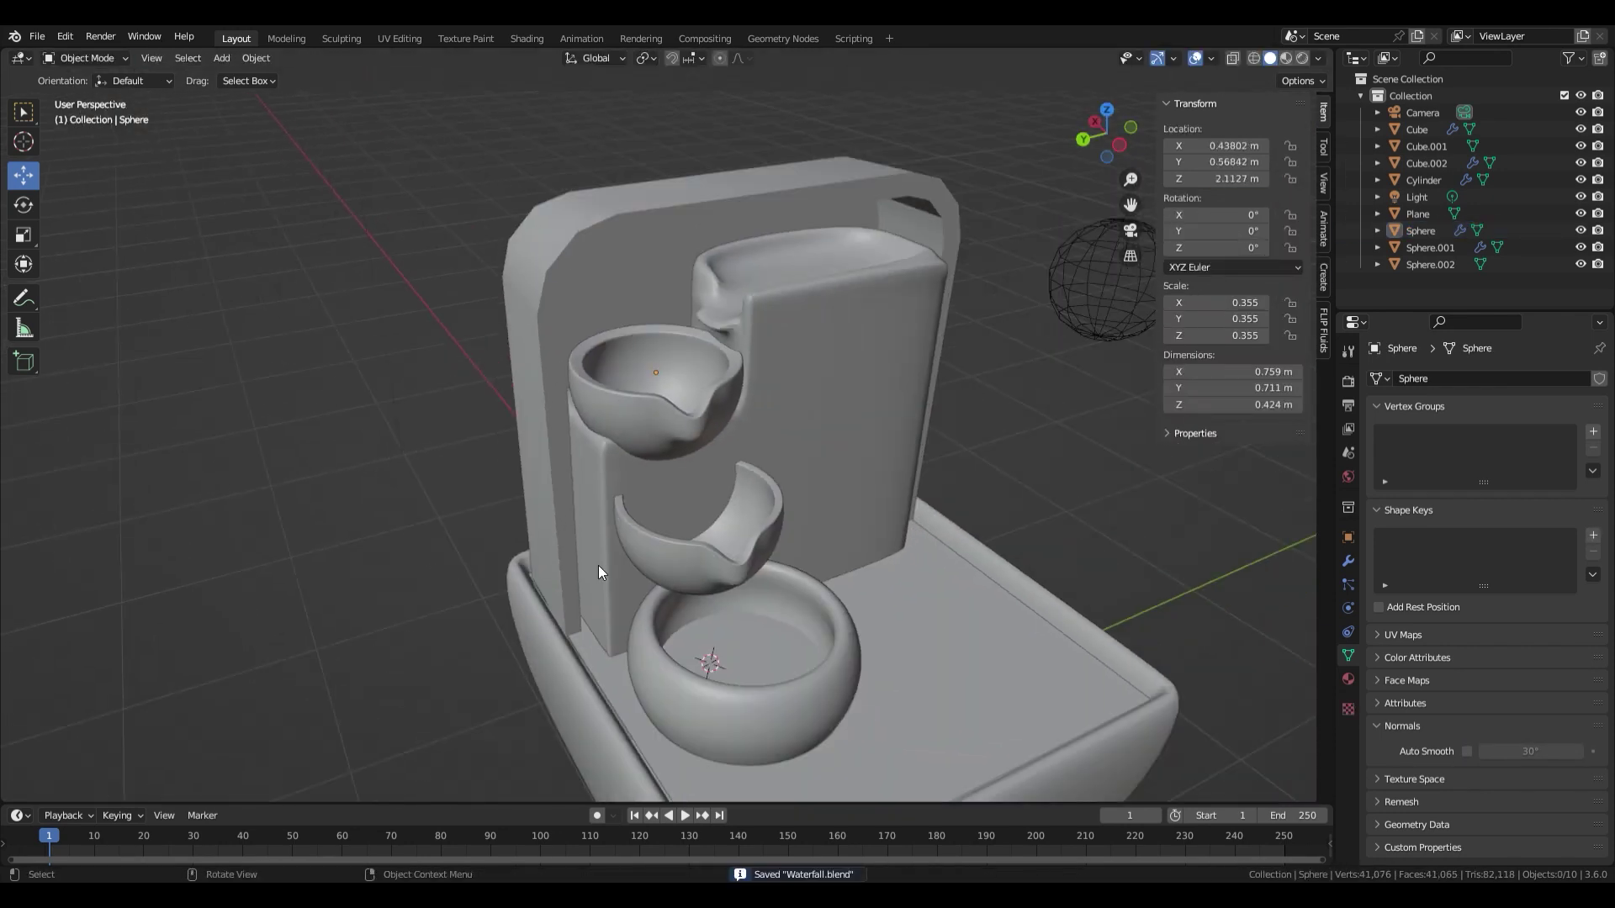
Add a level 2 Subdivision modifier to the backing frame and open its mesh for editing.
scroll(598, 573, down, 2)
middle_drag(741, 589, 720, 546)
click(619, 259)
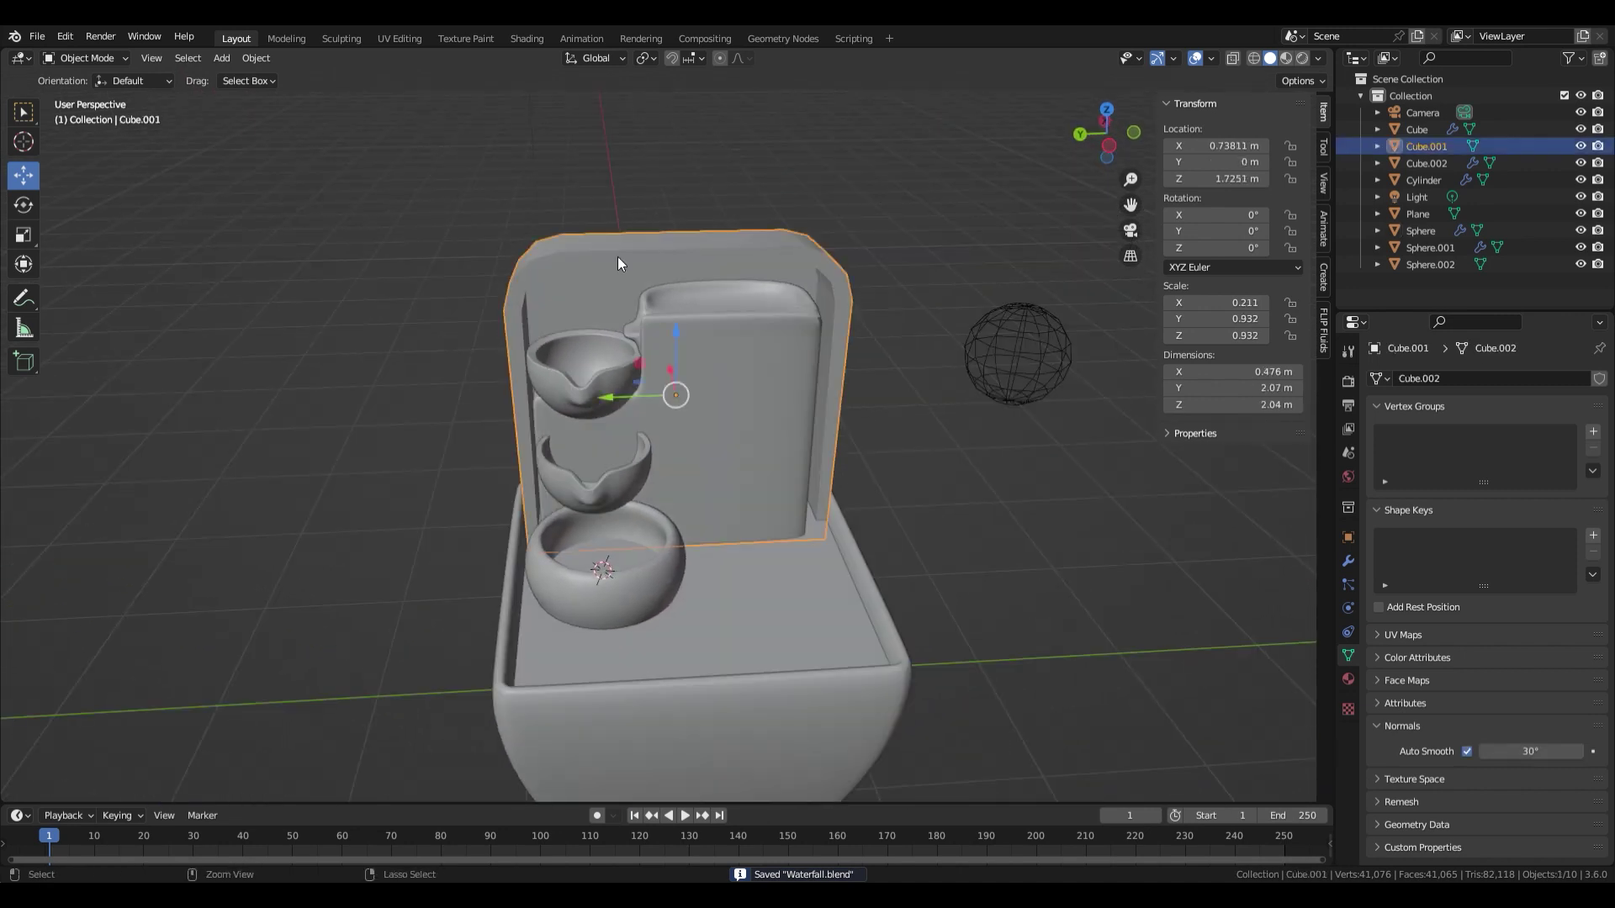
key(ctrl+2)
key(Tab)
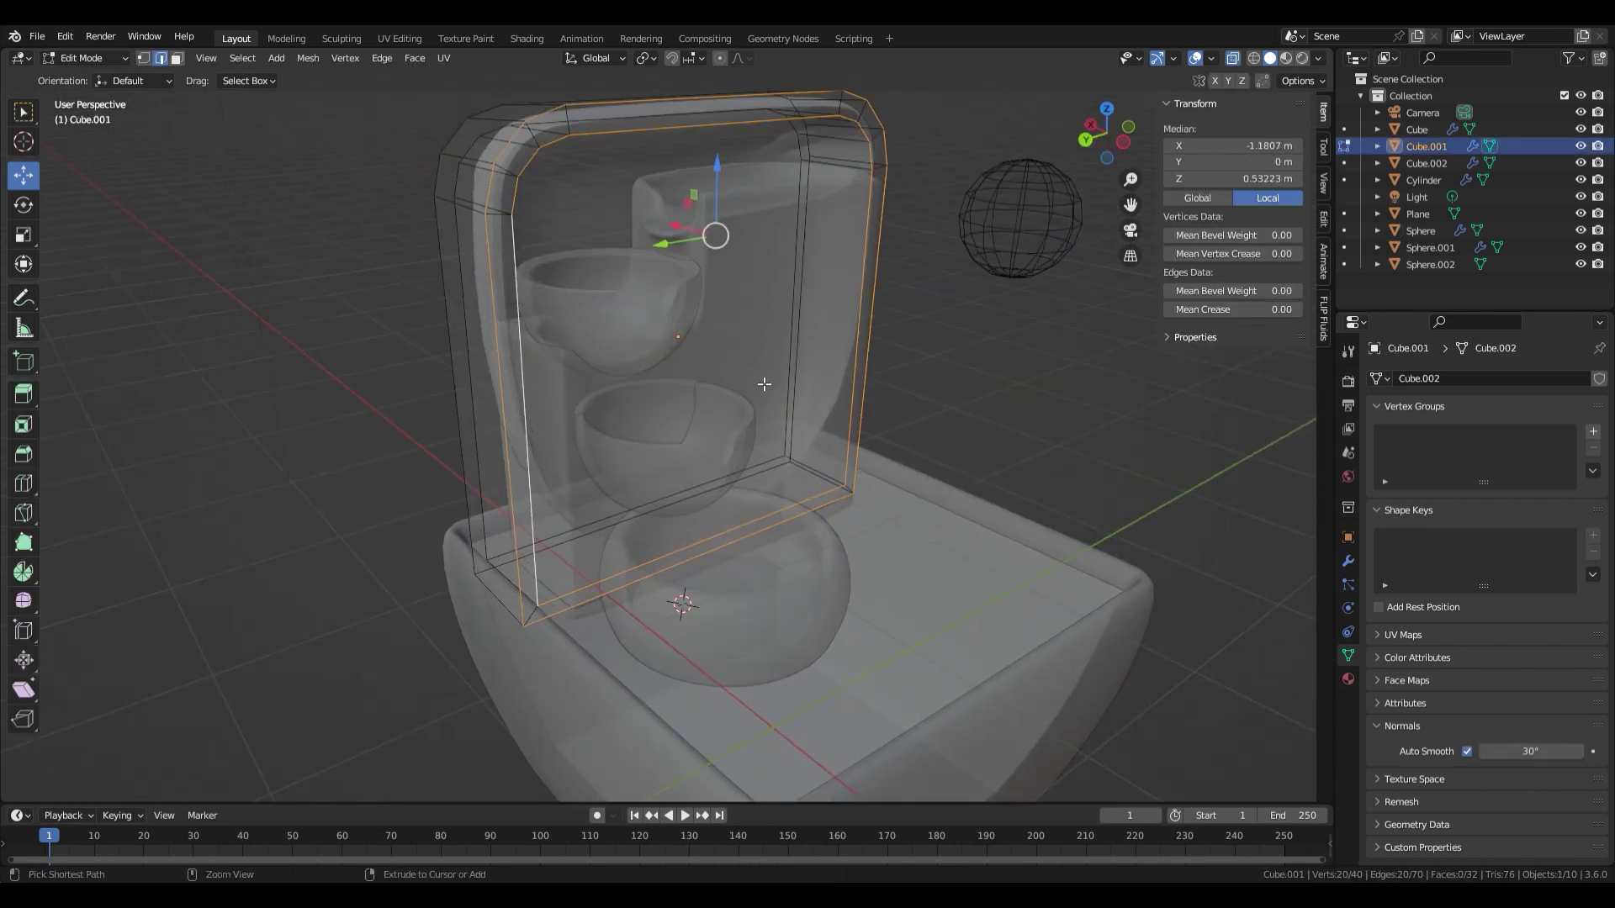
Select the backing frame's front, back and bottom edge loops and bevel them slightly to sharpen its subdivided corners.
key(ctrl+b)
right_click(774, 379)
alt+shift+click(471, 538)
alt+shift+click(535, 598)
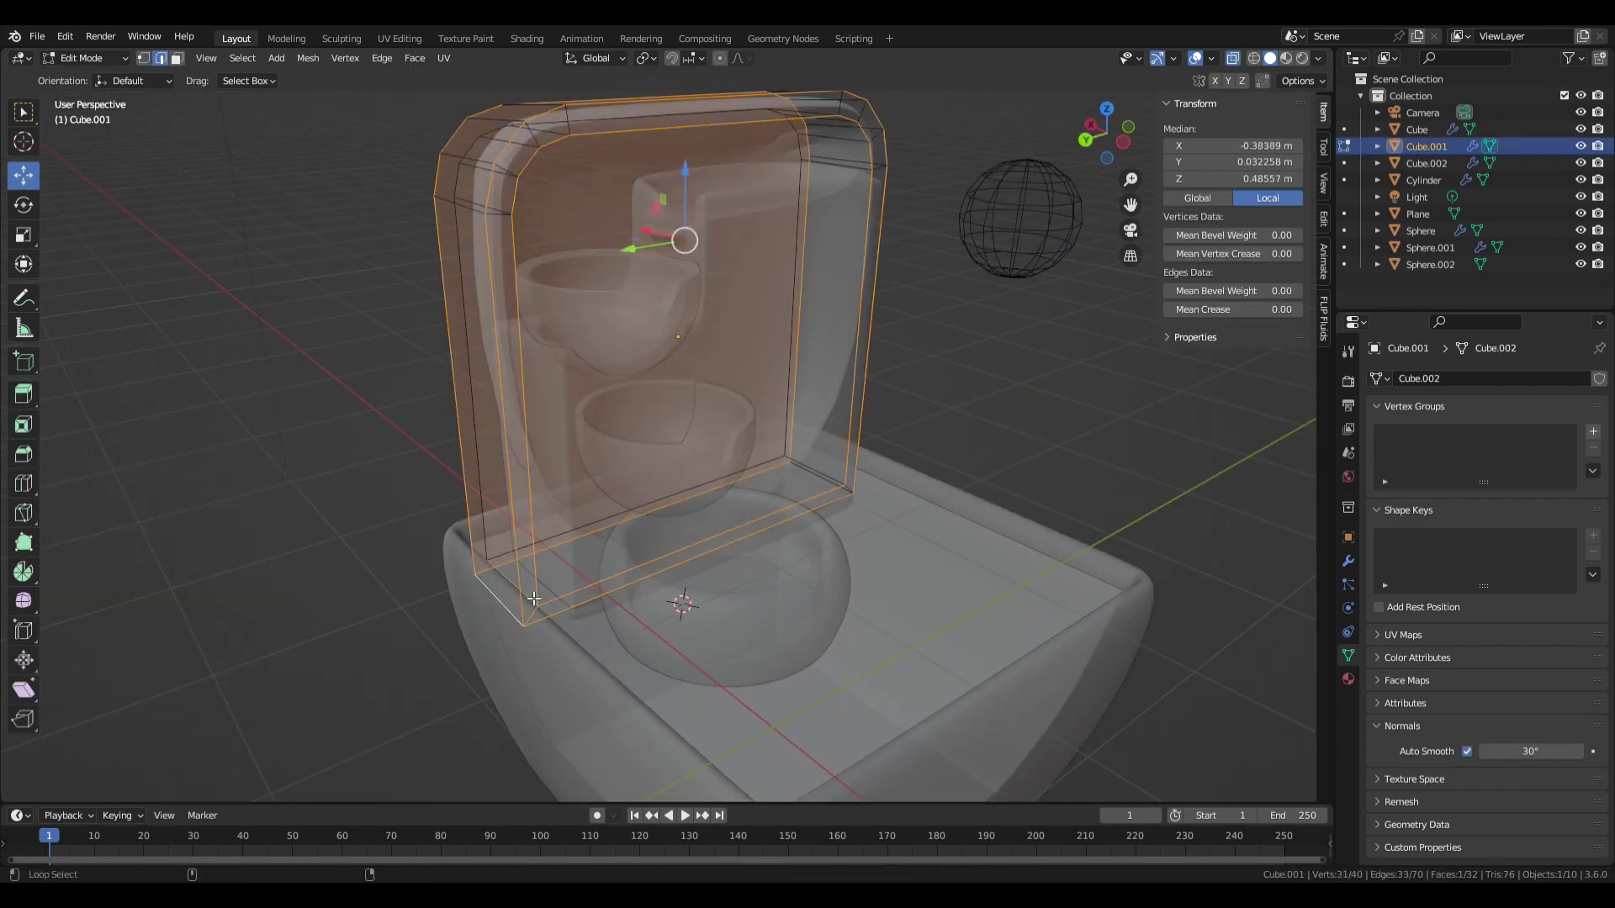
alt+shift+click(577, 530)
middle_drag(761, 490, 600, 465)
alt+shift+click(919, 620)
middle_drag(715, 412, 893, 463)
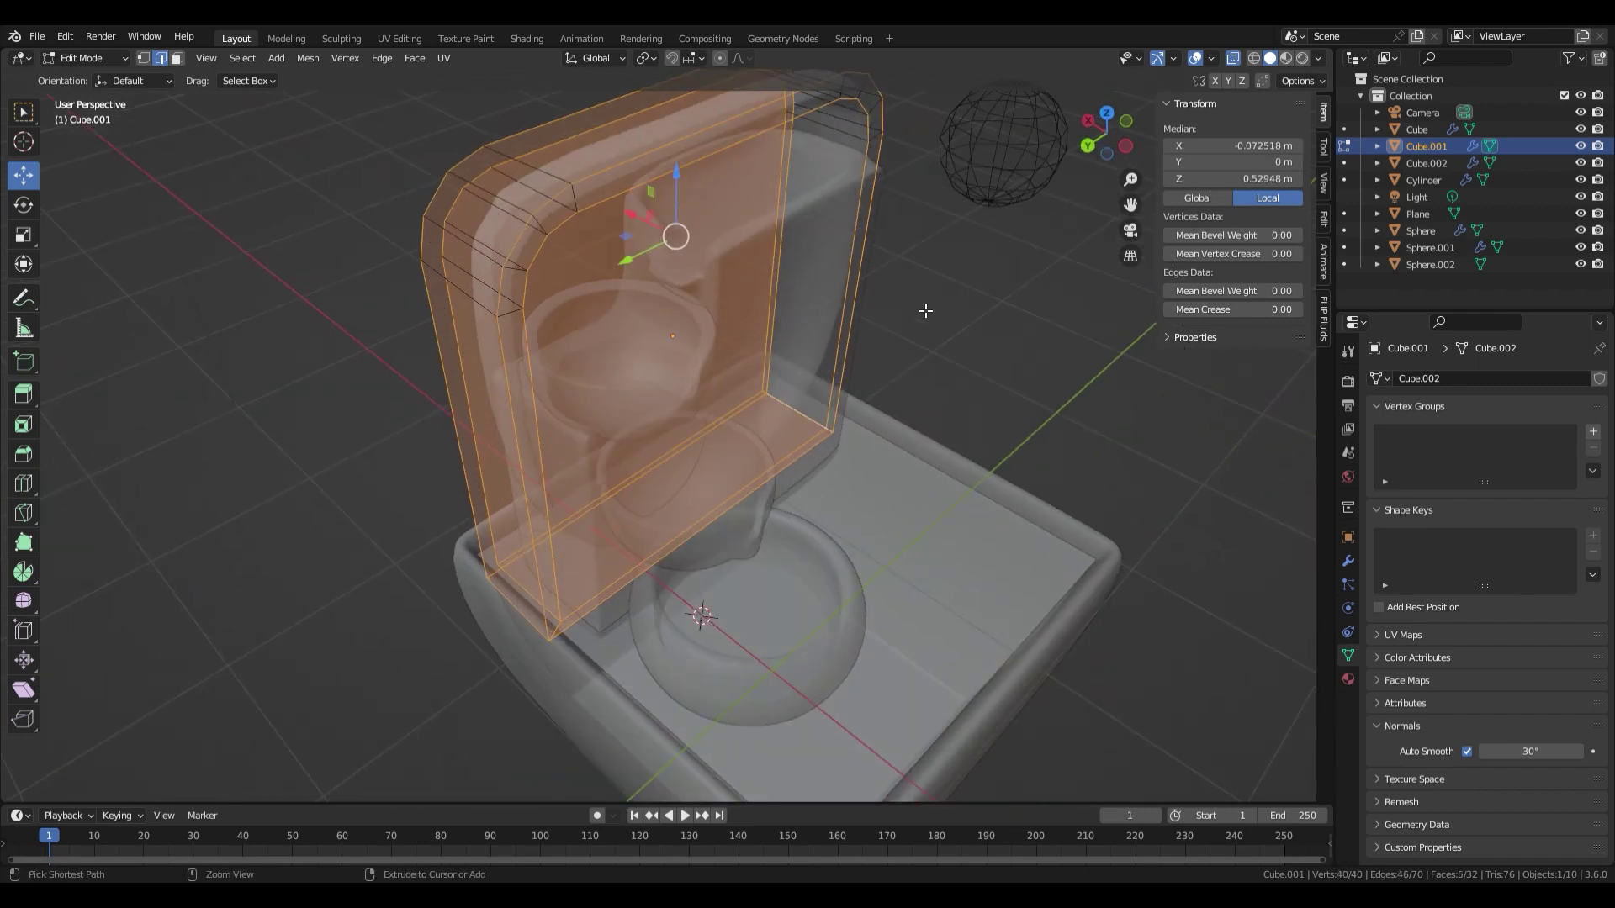
key(ctrl+b)
click(935, 310)
key(Tab)
key(alt+z)
click(981, 360)
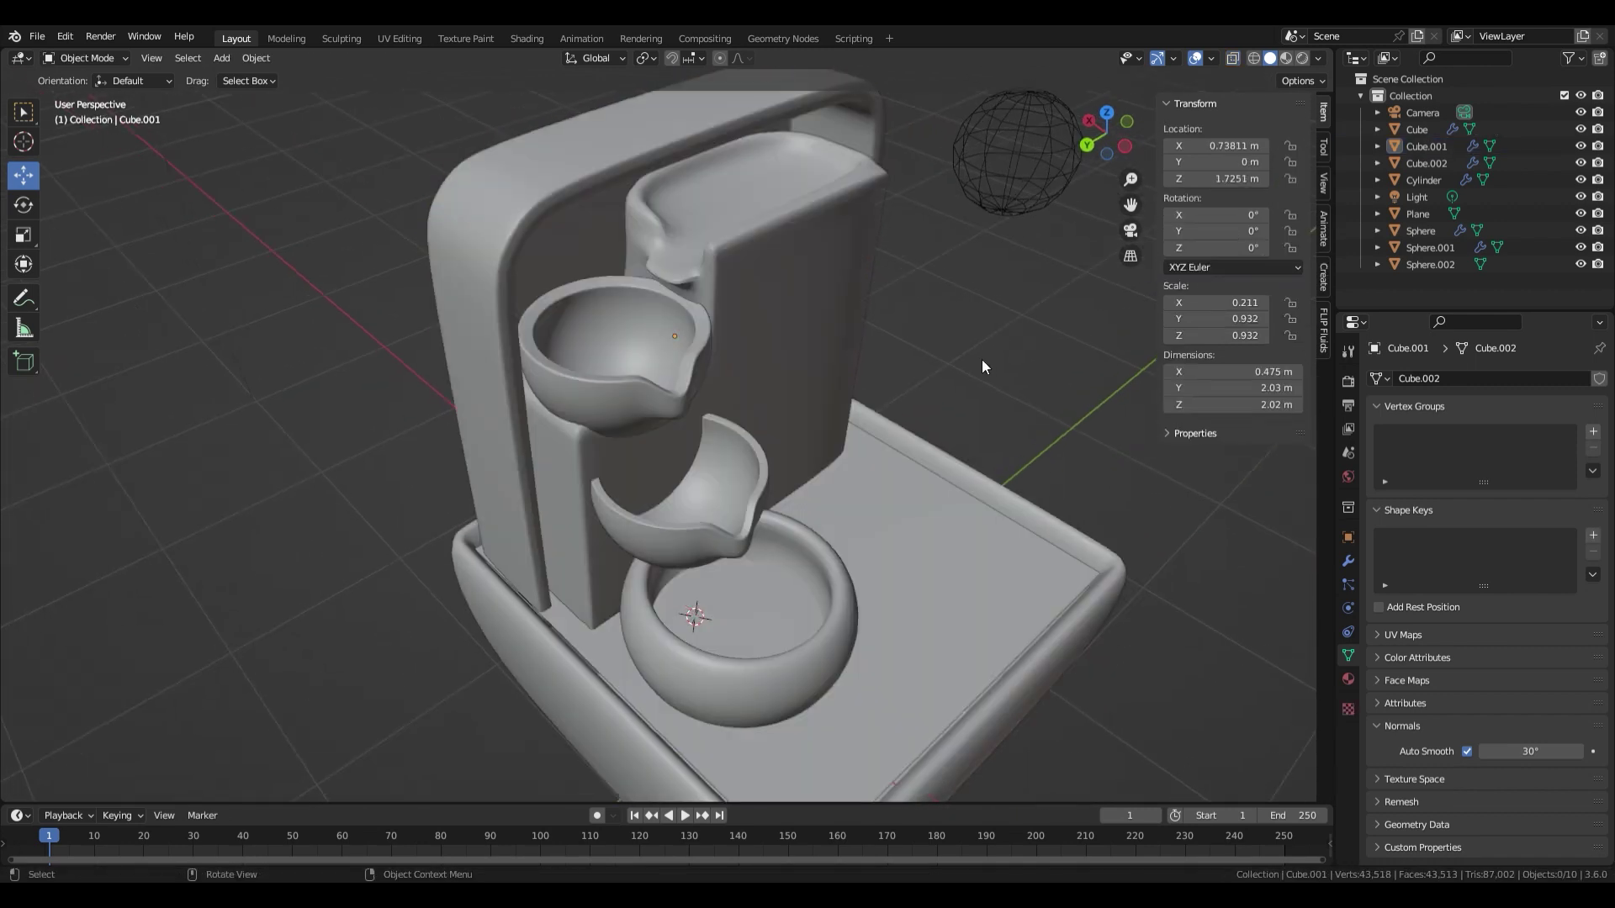
Save the fountain file with the bevelled backing frame.
middle_drag(982, 360, 748, 399)
scroll(748, 398, down, 2)
scroll(748, 399, up, 1)
key(ctrl+s)
Import the statue model 12334_statue_v1_l3 into the scene.
middle_drag(946, 482, 547, 379)
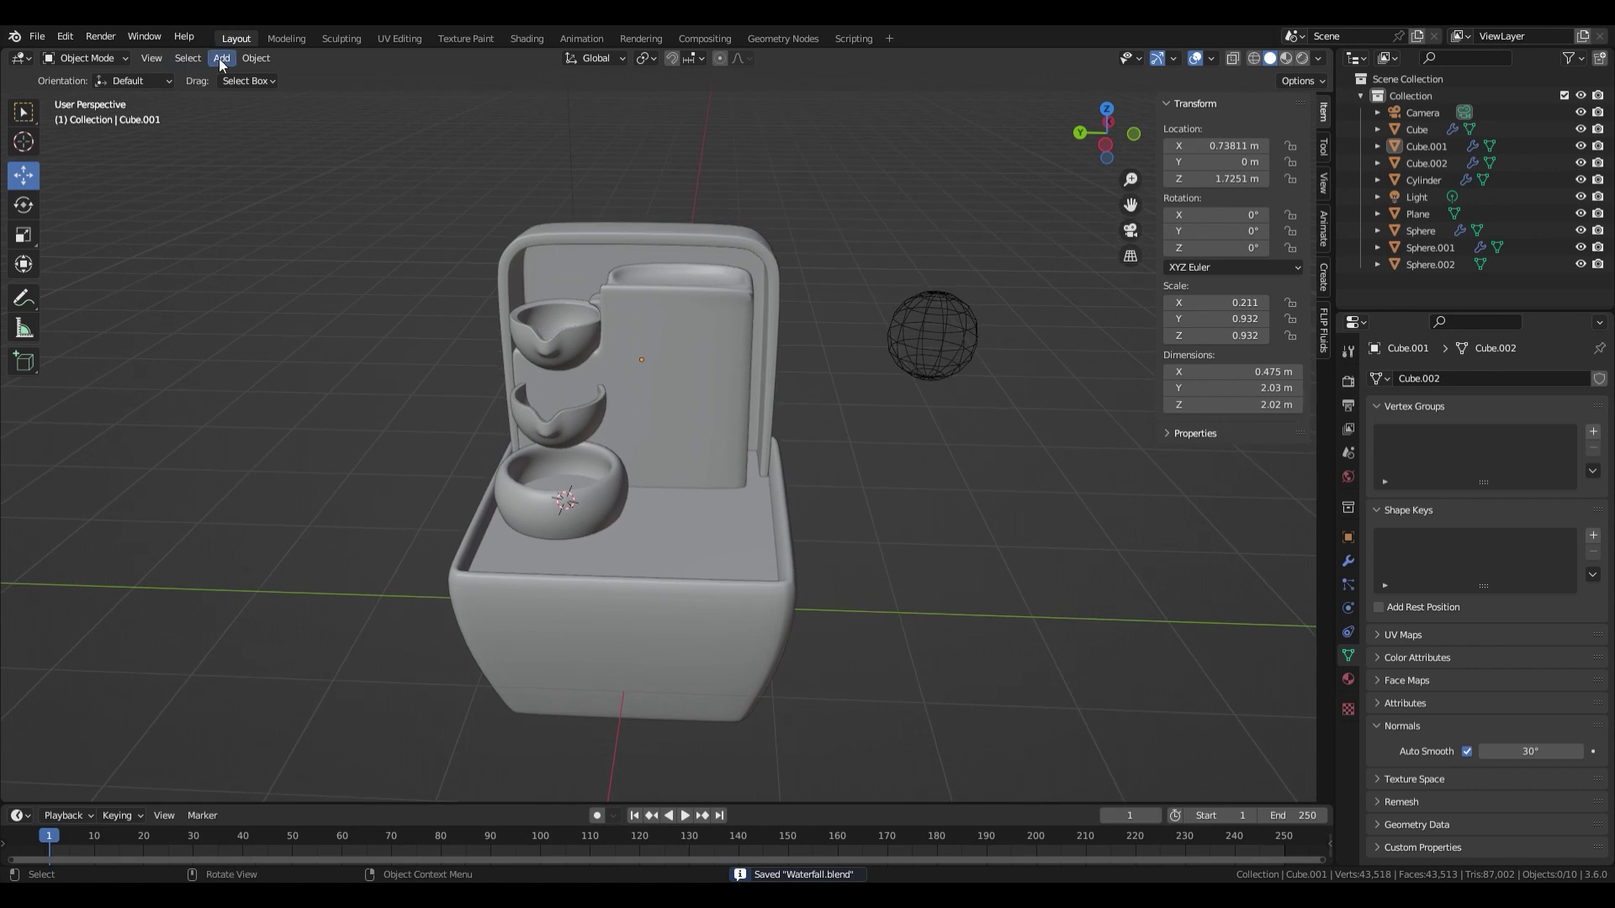
click(37, 37)
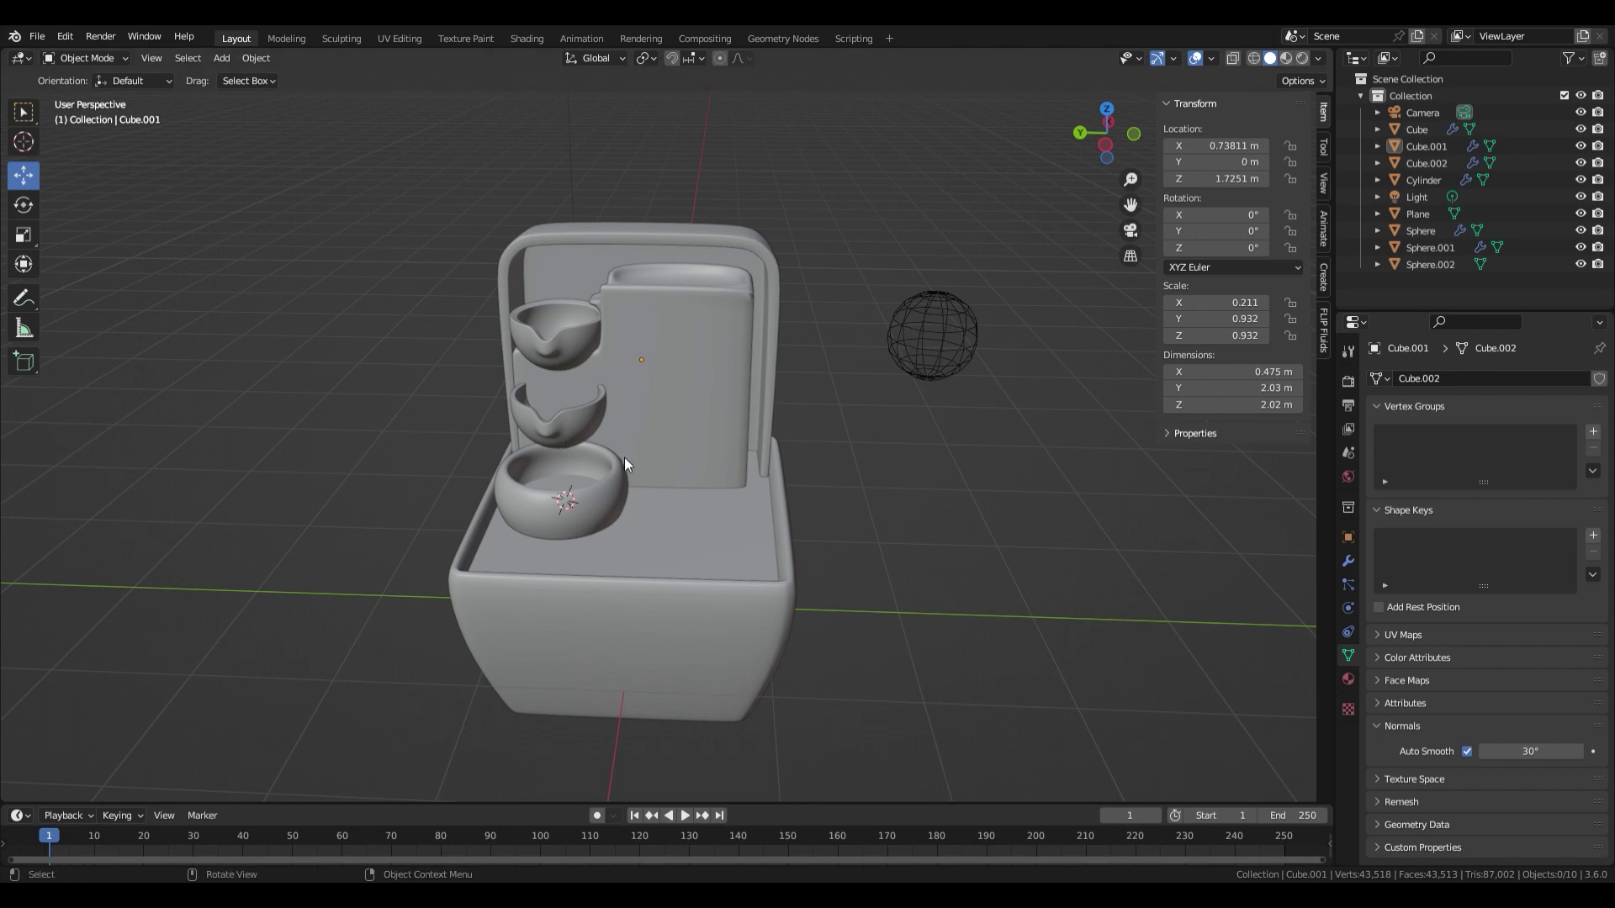
click(36, 37)
mouse_move(91, 267)
click(273, 328)
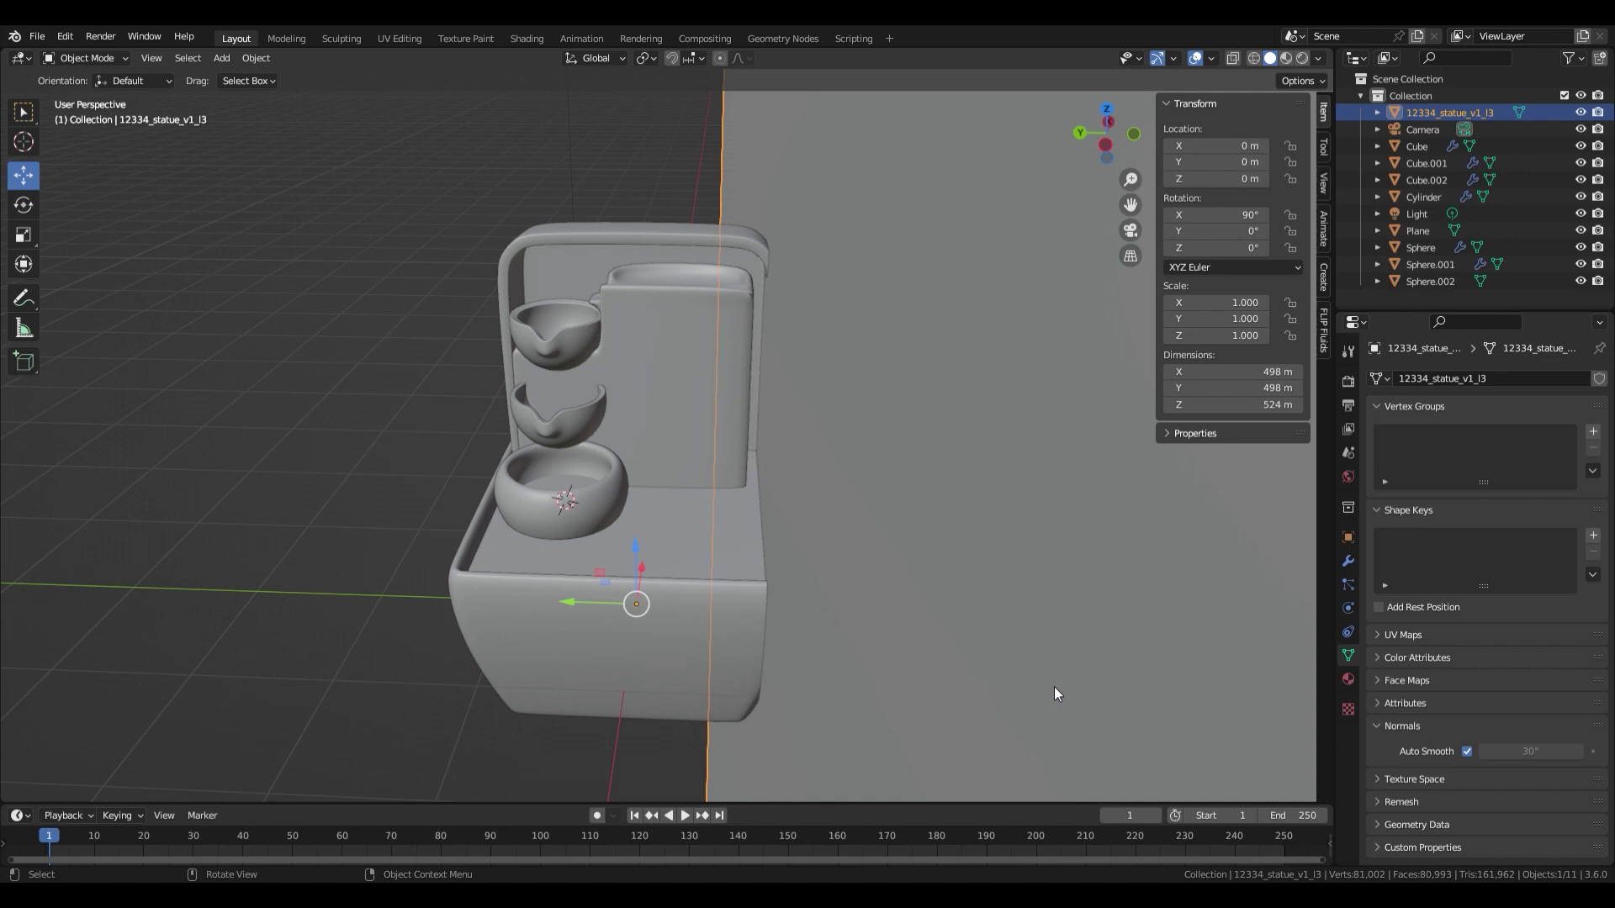
Scale the imported statue down to about 0.005.
scroll(1017, 528, down, 2)
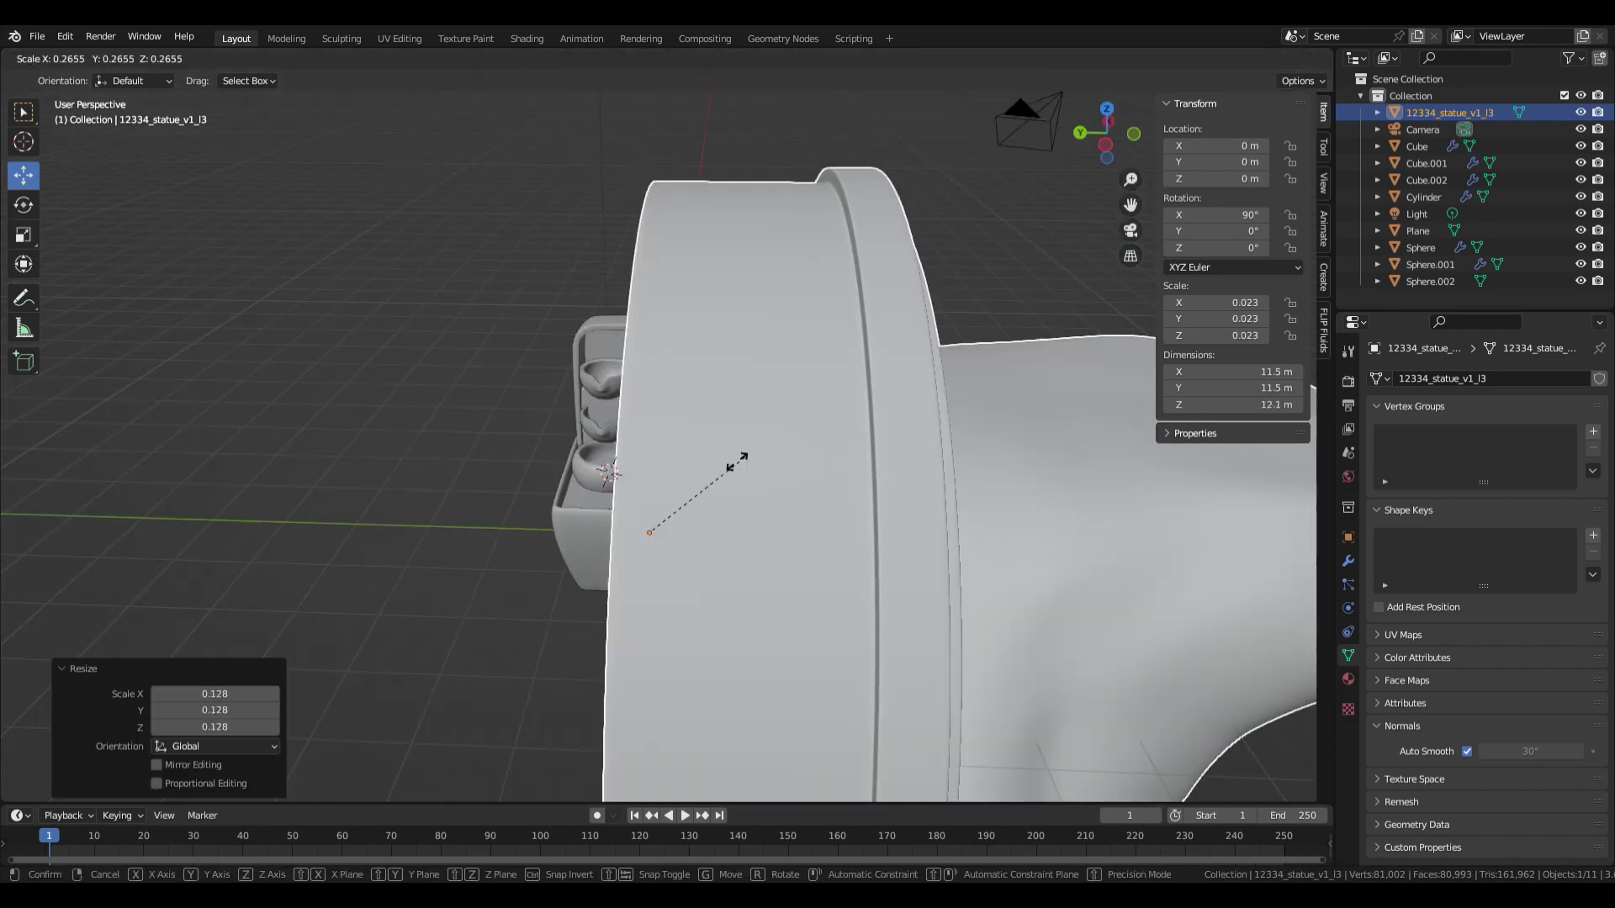
click(689, 500)
key(s)
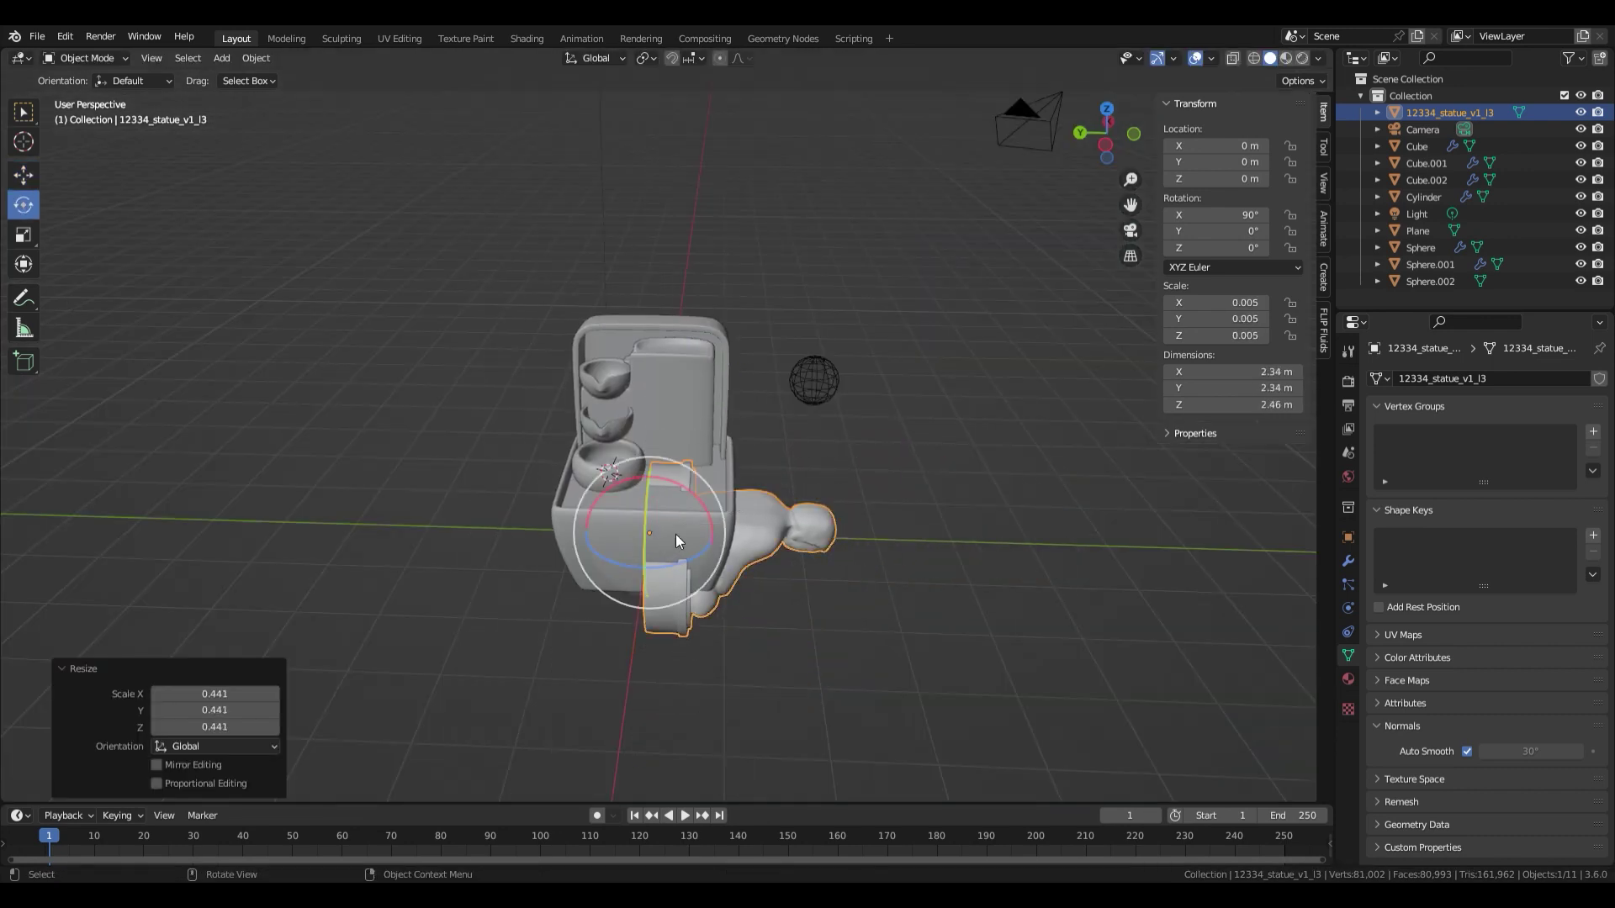
Rotate the statue about the X axis to 360° so that it sits upright.
drag(685, 488, 640, 482)
text(90)
click(627, 484)
key(ctrl+z)
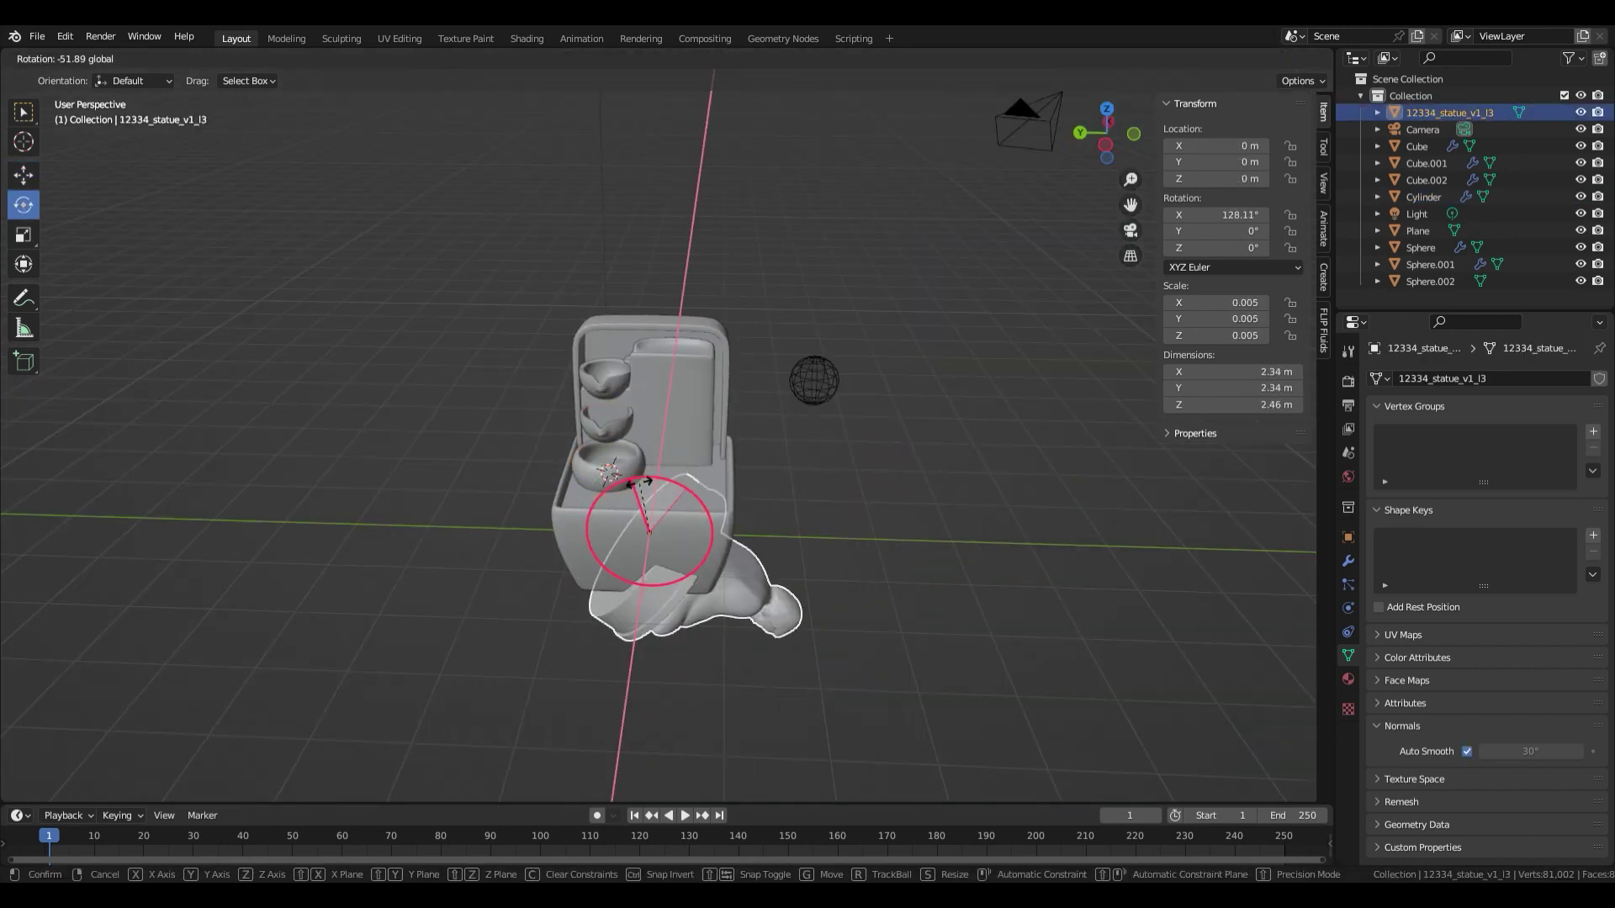
text(180)
click(640, 482)
click(674, 459)
Rotate the statue to -90° about the Z axis so that it faces the fountain's front.
scroll(673, 460, up, 3)
mouse_move(655, 643)
mouse_down()
mouse_move(594, 637)
mouse_move(659, 638)
mouse_up()
text(90)
click(594, 641)
key(ctrl+z)
text(-90)
click(660, 638)
Scale the statue to about 0.002 and place it beside the round vessel at about Y -0.41 m, Z 0.83 m.
click(24, 175)
key(s)
click(758, 465)
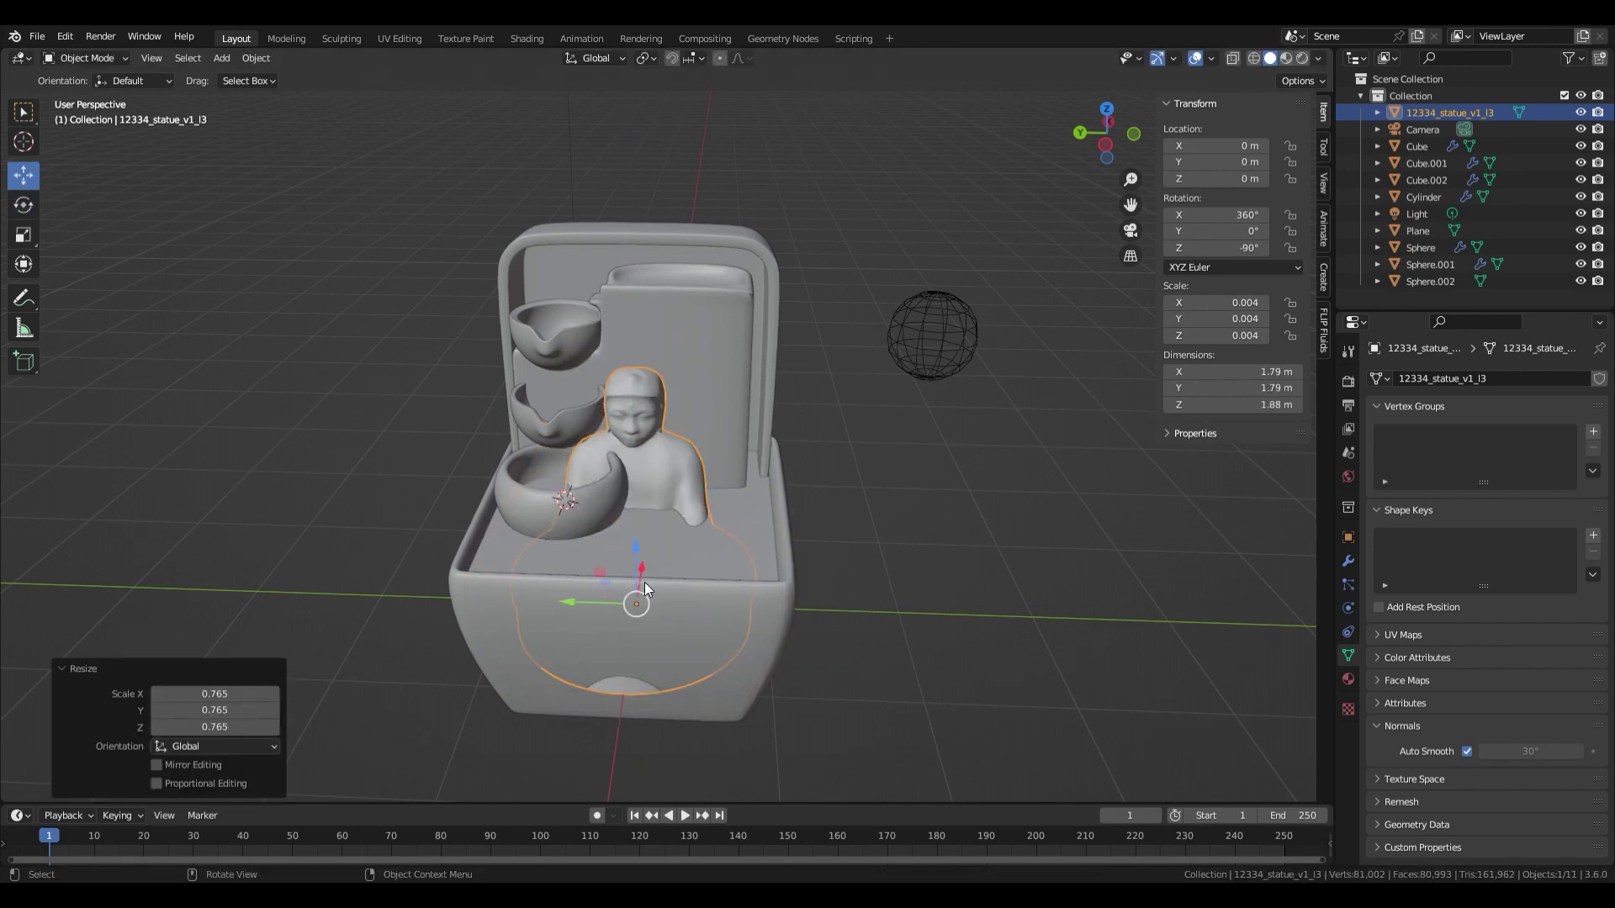
drag(635, 546, 637, 477)
key(s)
click(850, 480)
drag(568, 531, 616, 533)
drag(685, 478, 686, 461)
click(841, 492)
scroll(785, 493, up, 3)
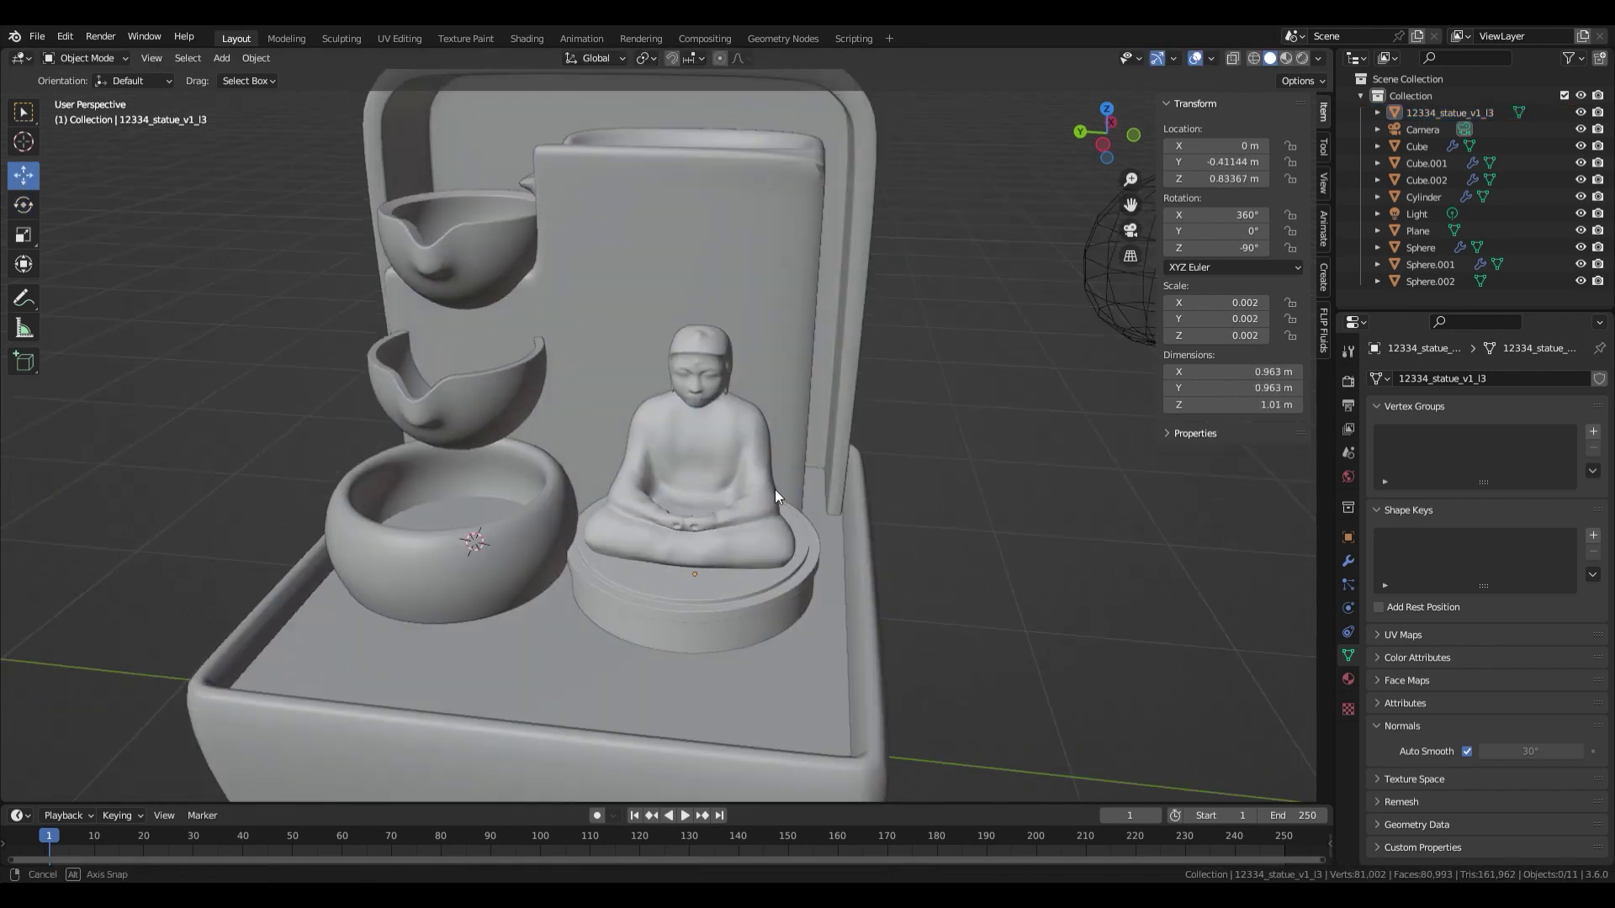
Scale the seated statue to about 1.1 m wide and 1.15 m high.
middle_drag(774, 491, 656, 518)
scroll(656, 520, down, 2)
click(656, 521)
key(s)
click(777, 432)
middle_drag(770, 543, 890, 572)
click(757, 521)
key(s)
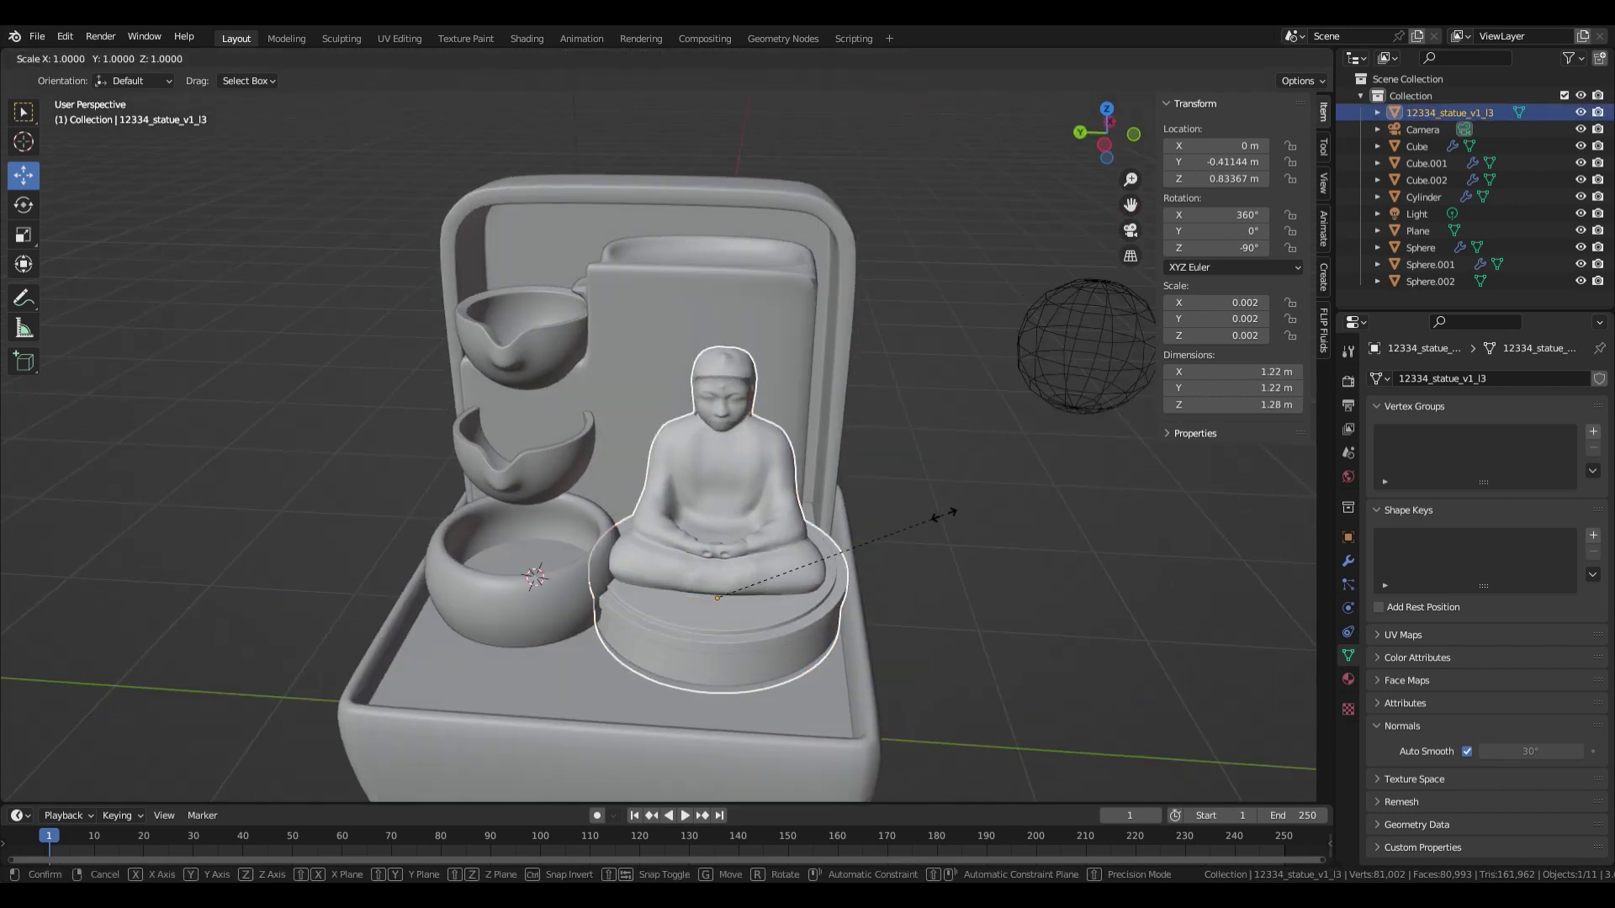
click(922, 527)
Move the statue to about Y -0.50 m, Z 0.86 m beside the round vessel.
drag(651, 593, 670, 595)
drag(739, 545, 739, 538)
click(894, 558)
scroll(895, 561, down, 4)
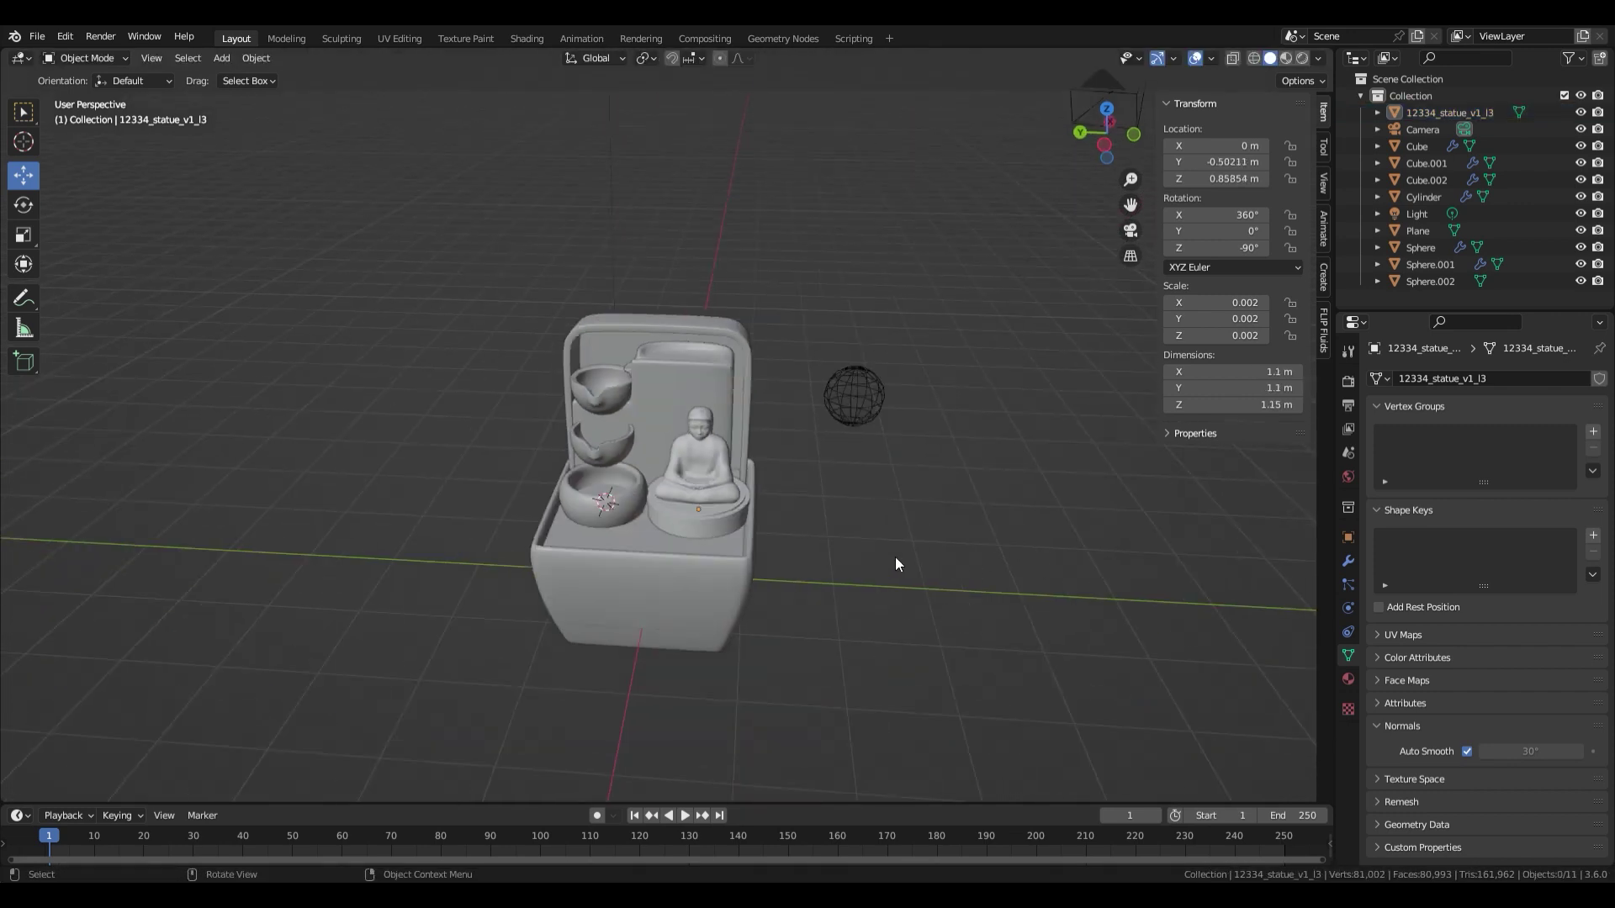
Save the file, switch the viewport to rendered shading and open the render engine choice.
mouse_move(895, 564)
middle_down()
mouse_move(749, 532)
mouse_move(862, 498)
middle_up()
key(ctrl+s)
scroll(861, 497, up, 3)
click(1302, 58)
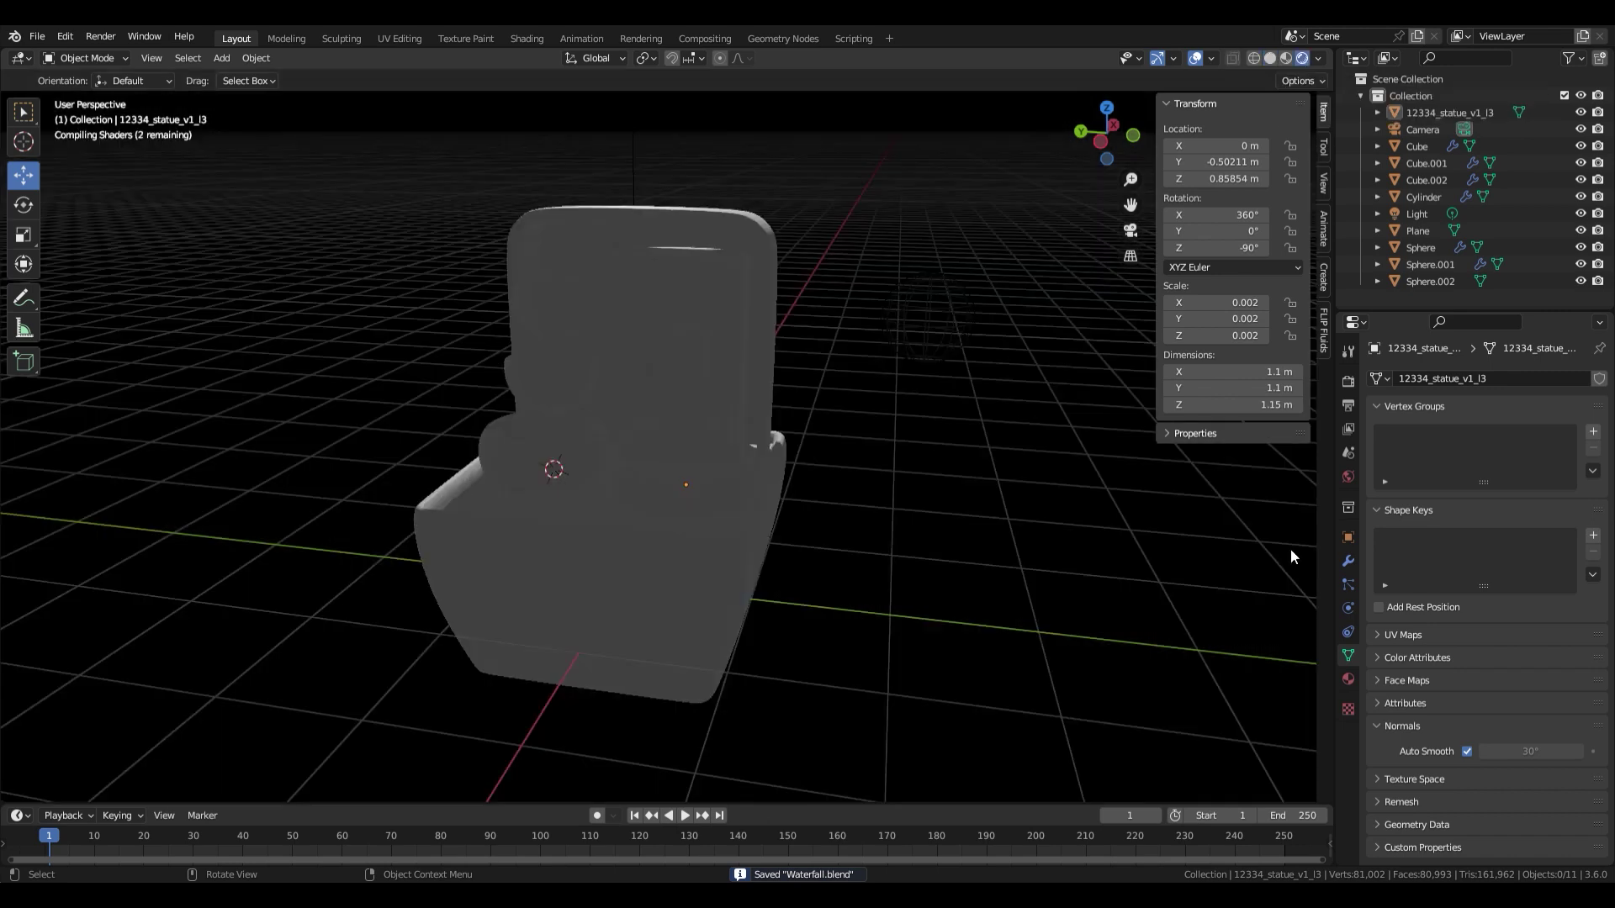
click(1348, 381)
click(1500, 375)
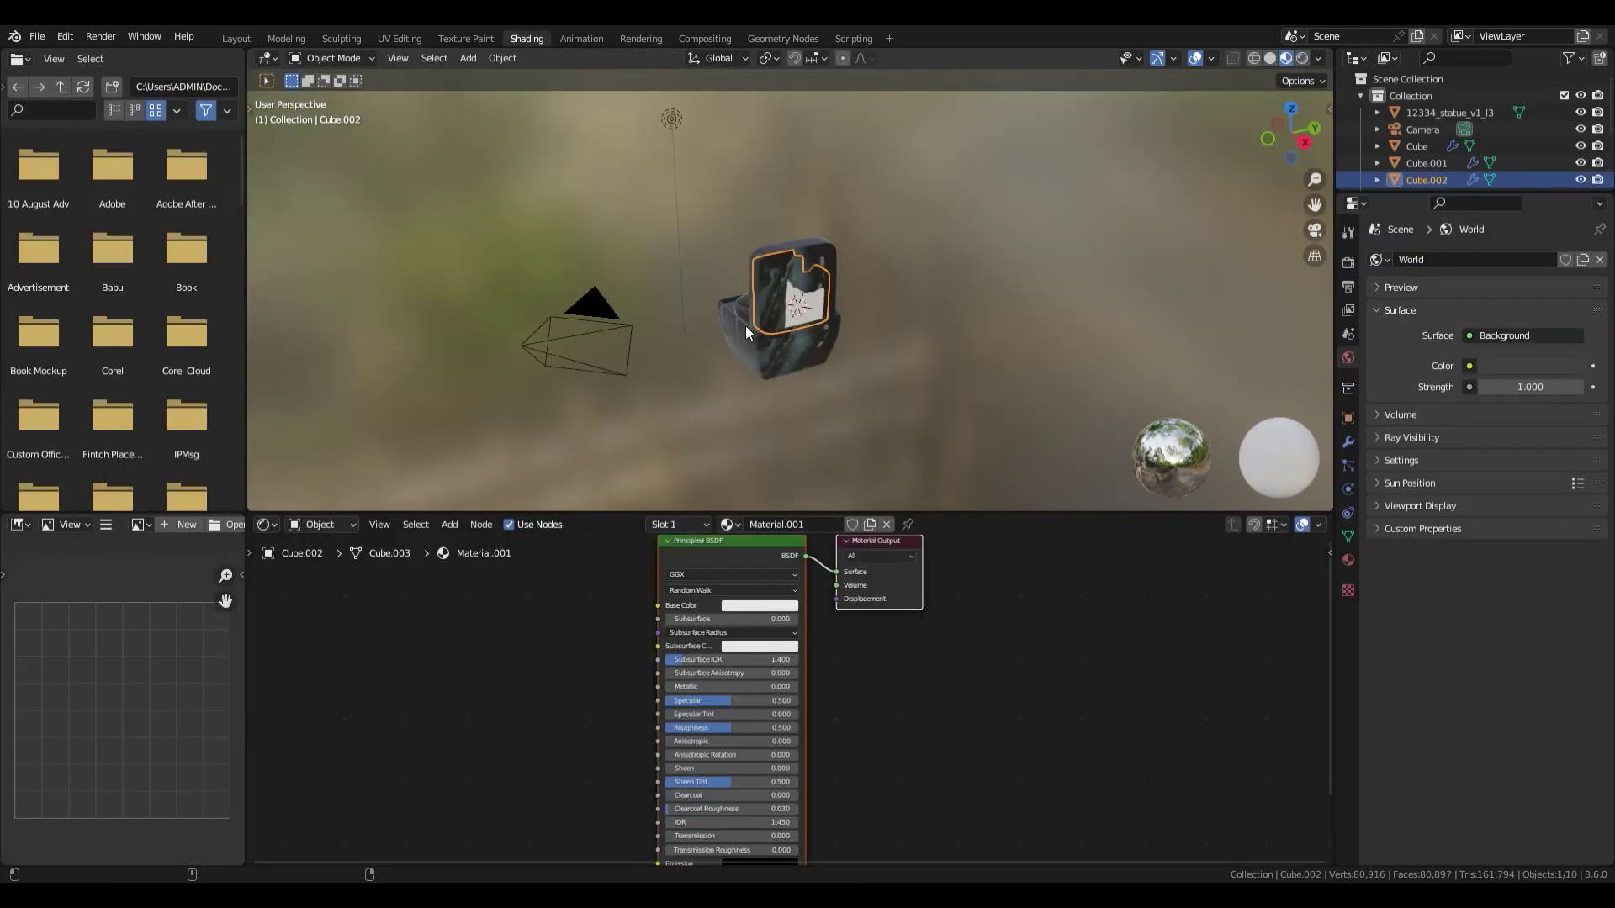
Darken the base color of the stepped block's Material.001 to dark grey.
middle_drag(737, 348, 812, 346)
scroll(812, 346, up, 6)
middle_drag(681, 652, 811, 665)
scroll(811, 664, up, 1)
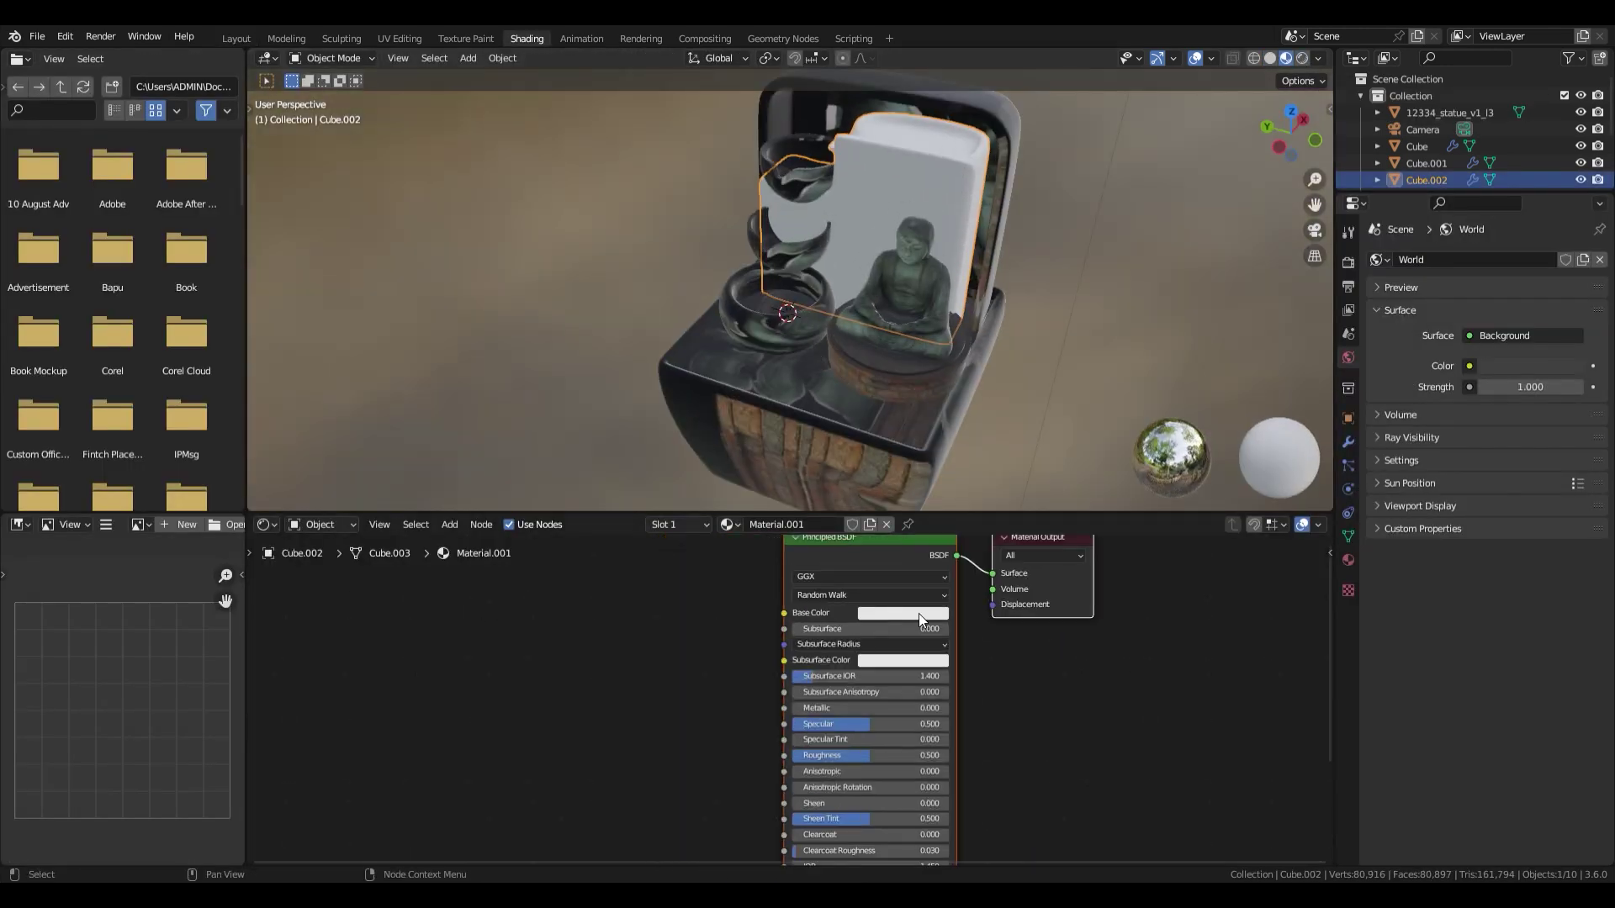
click(919, 613)
drag(987, 420, 987, 469)
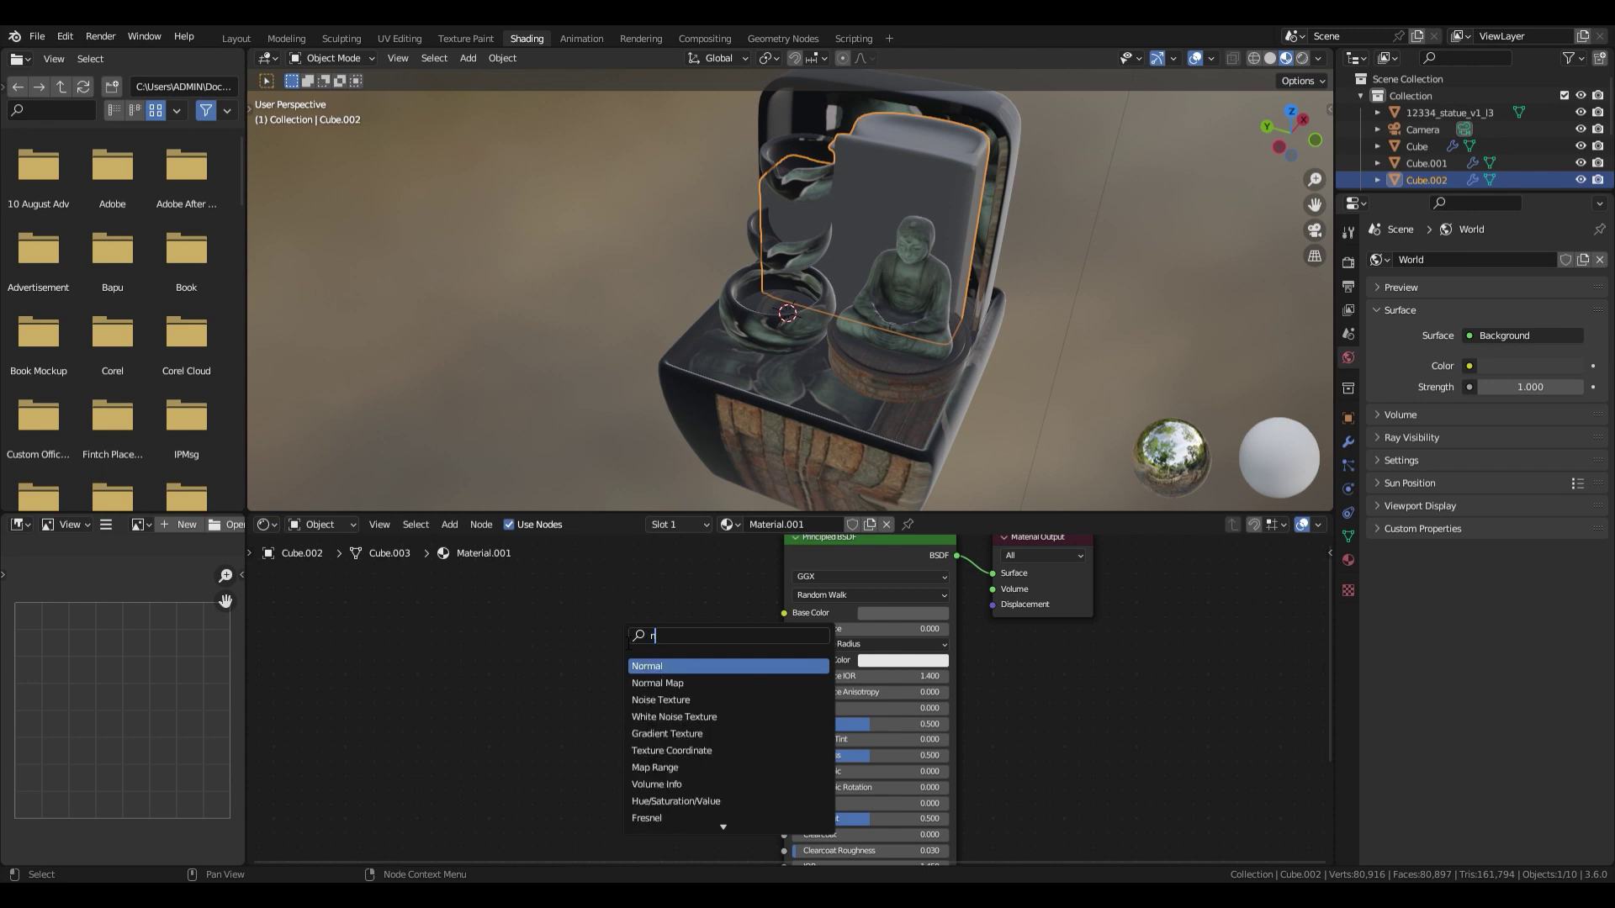
Add a Noise Texture node to the stepped block's material, beside the lower inputs of the Principled BSDF.
click(649, 666)
click(441, 682)
middle_drag(557, 713, 588, 654)
drag(558, 584, 561, 726)
scroll(696, 665, up, 4)
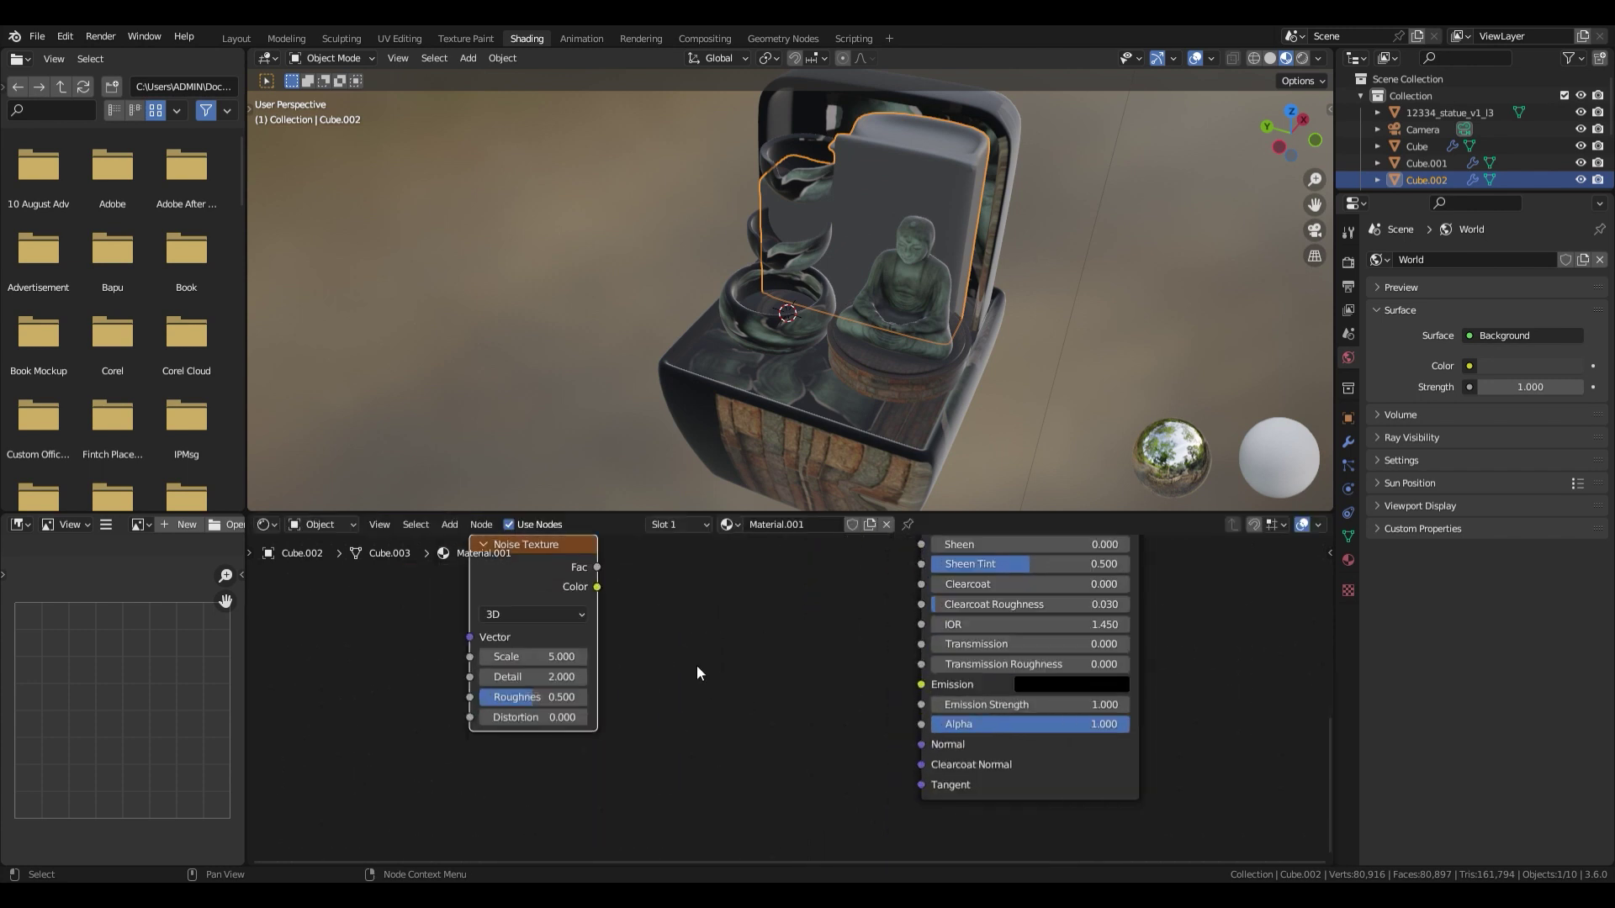
Add a Bump node, linking the noise Fac to its Height and its output to the Principled BSDF's Normal.
key(shift+a)
click(692, 621)
text(b)
click(730, 642)
click(694, 698)
drag(782, 694, 897, 822)
drag(568, 651, 655, 784)
click(699, 704)
scroll(903, 232, up, 3)
scroll(826, 296, up, 3)
shift+middle_drag(903, 232, 819, 318)
scroll(826, 296, down, 4)
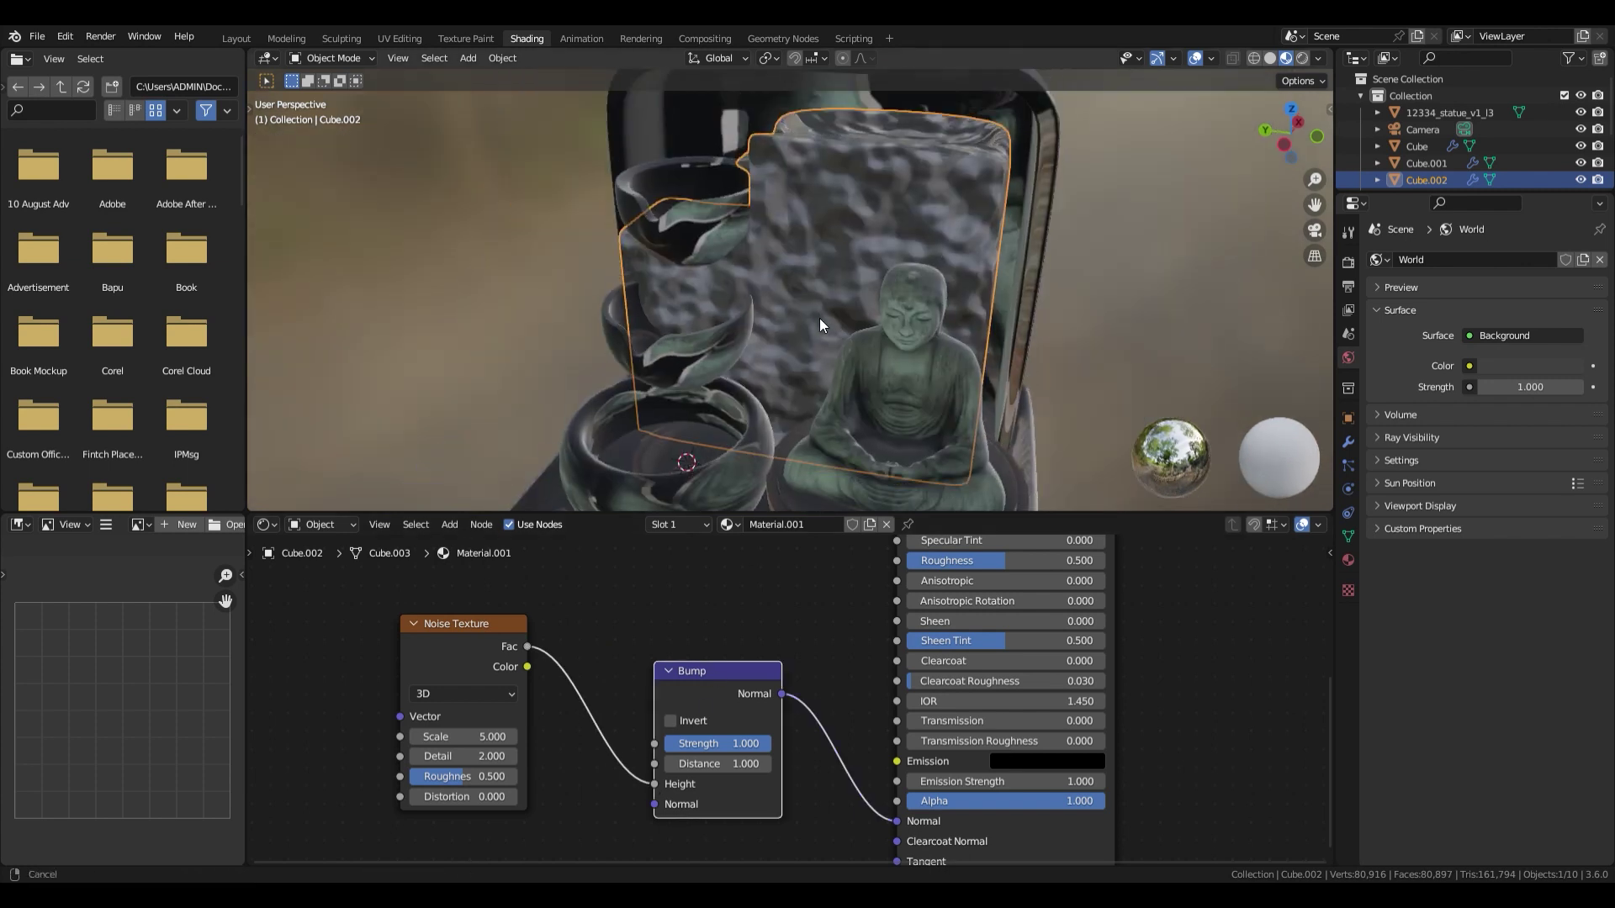
Add Mapping and Texture Coordinate nodes to the Noise Texture and drive the mapping from Object coordinates.
middle_drag(716, 674, 759, 646)
scroll(760, 646, up, 2)
click(487, 586)
key(ctrl+t)
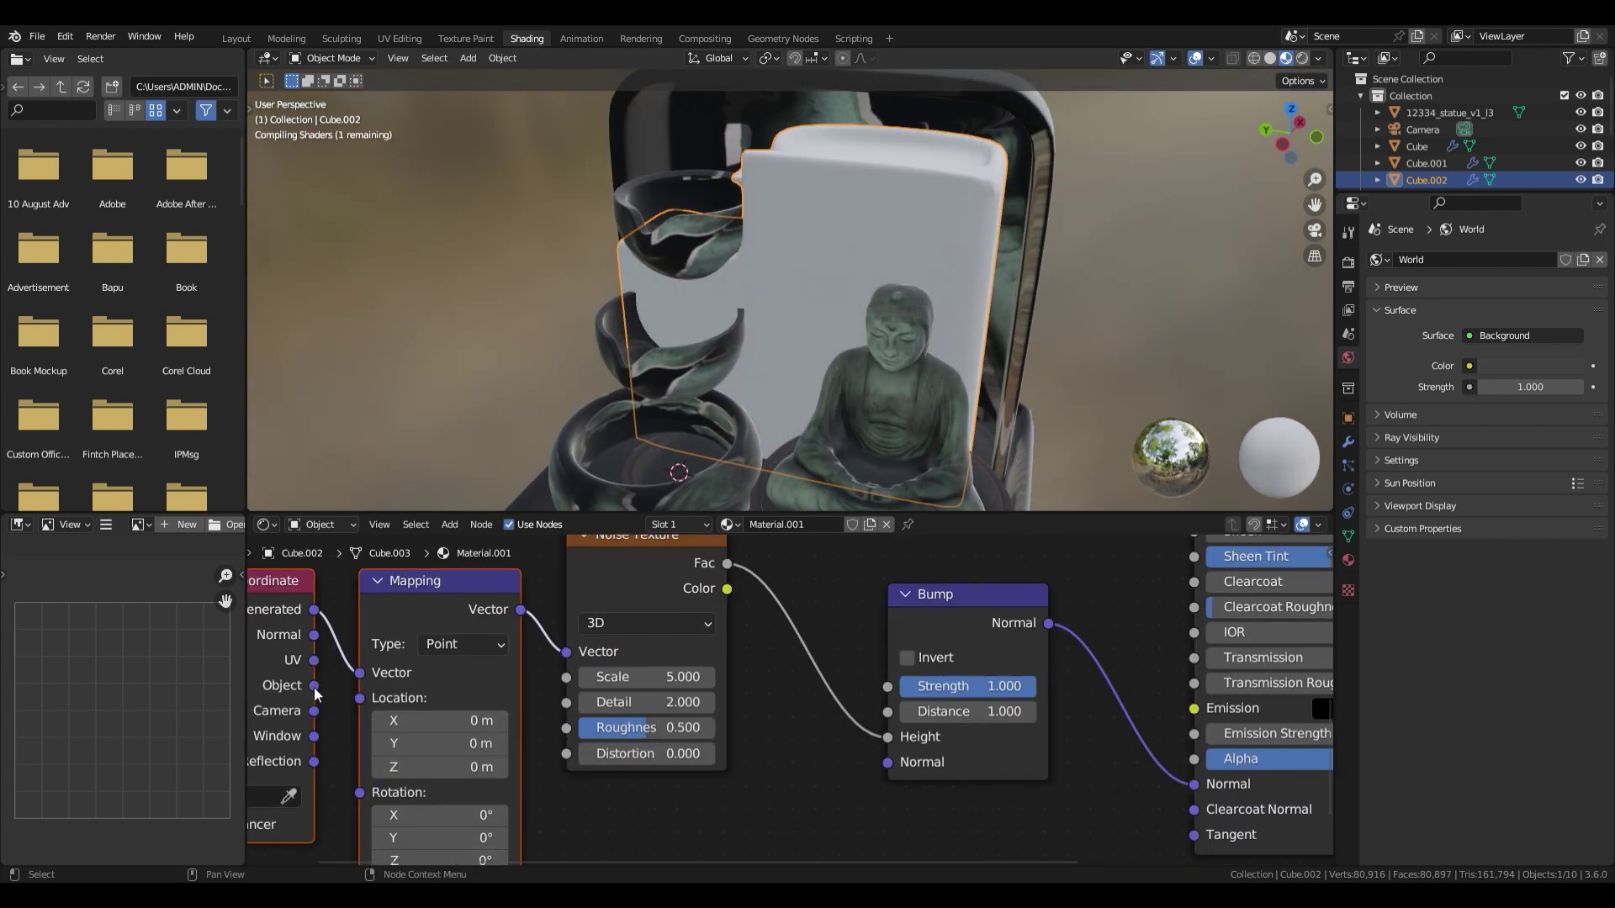
drag(314, 609, 362, 661)
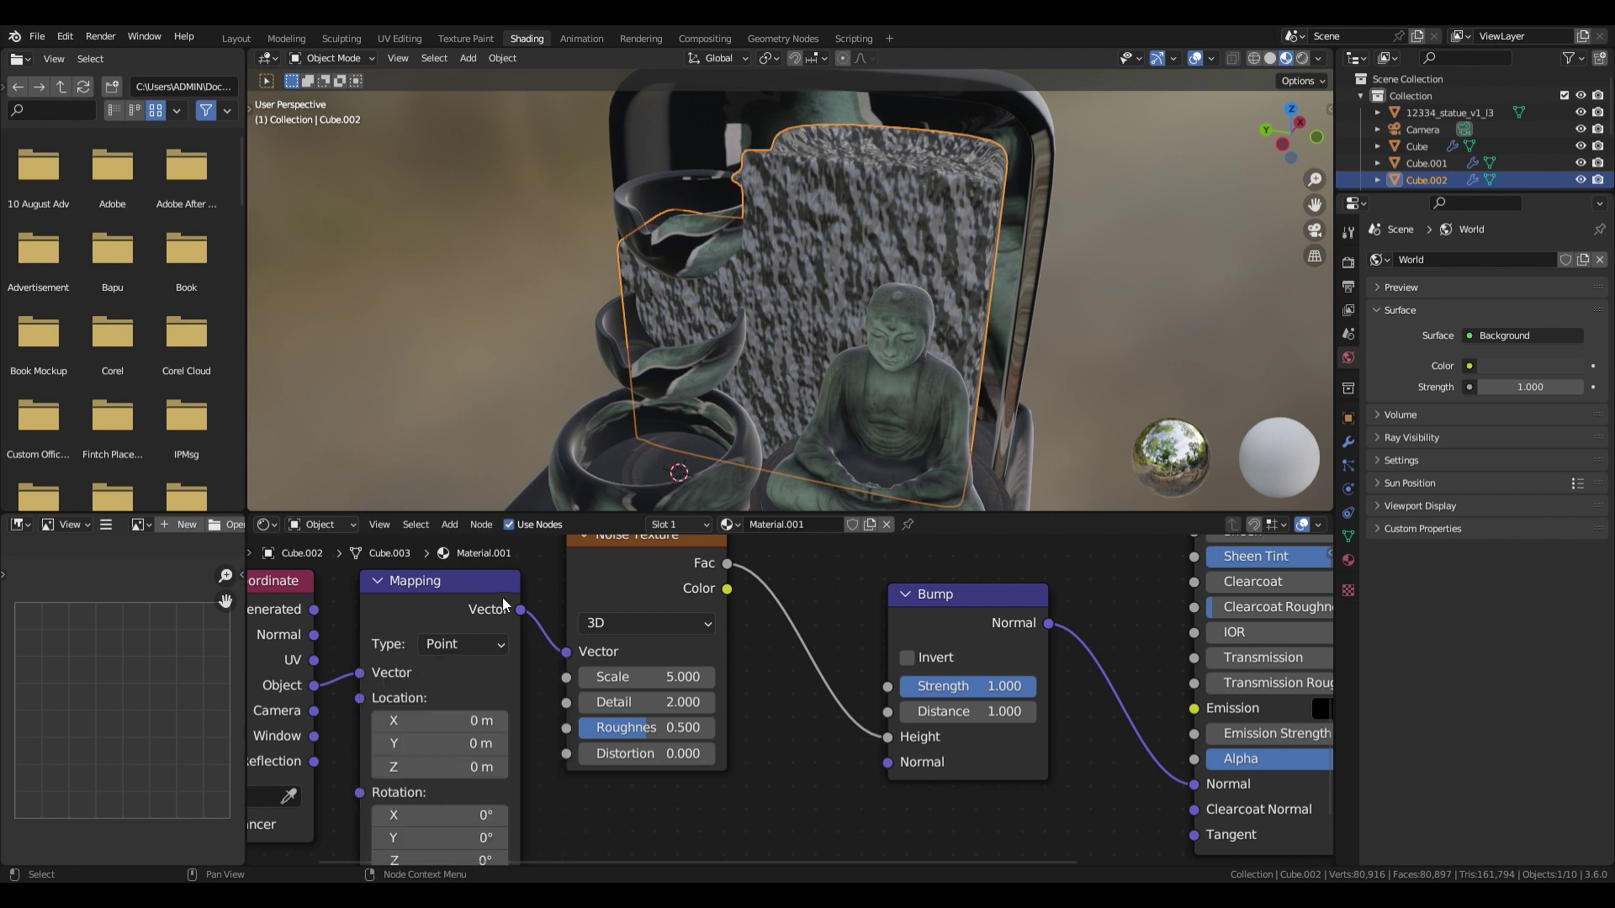
Set the noise scale to 30, the bump distance to 0.3 and the bump strength to about 0.875.
scroll(809, 705, down, 2)
middle_drag(806, 707, 778, 714)
drag(500, 621, 482, 621)
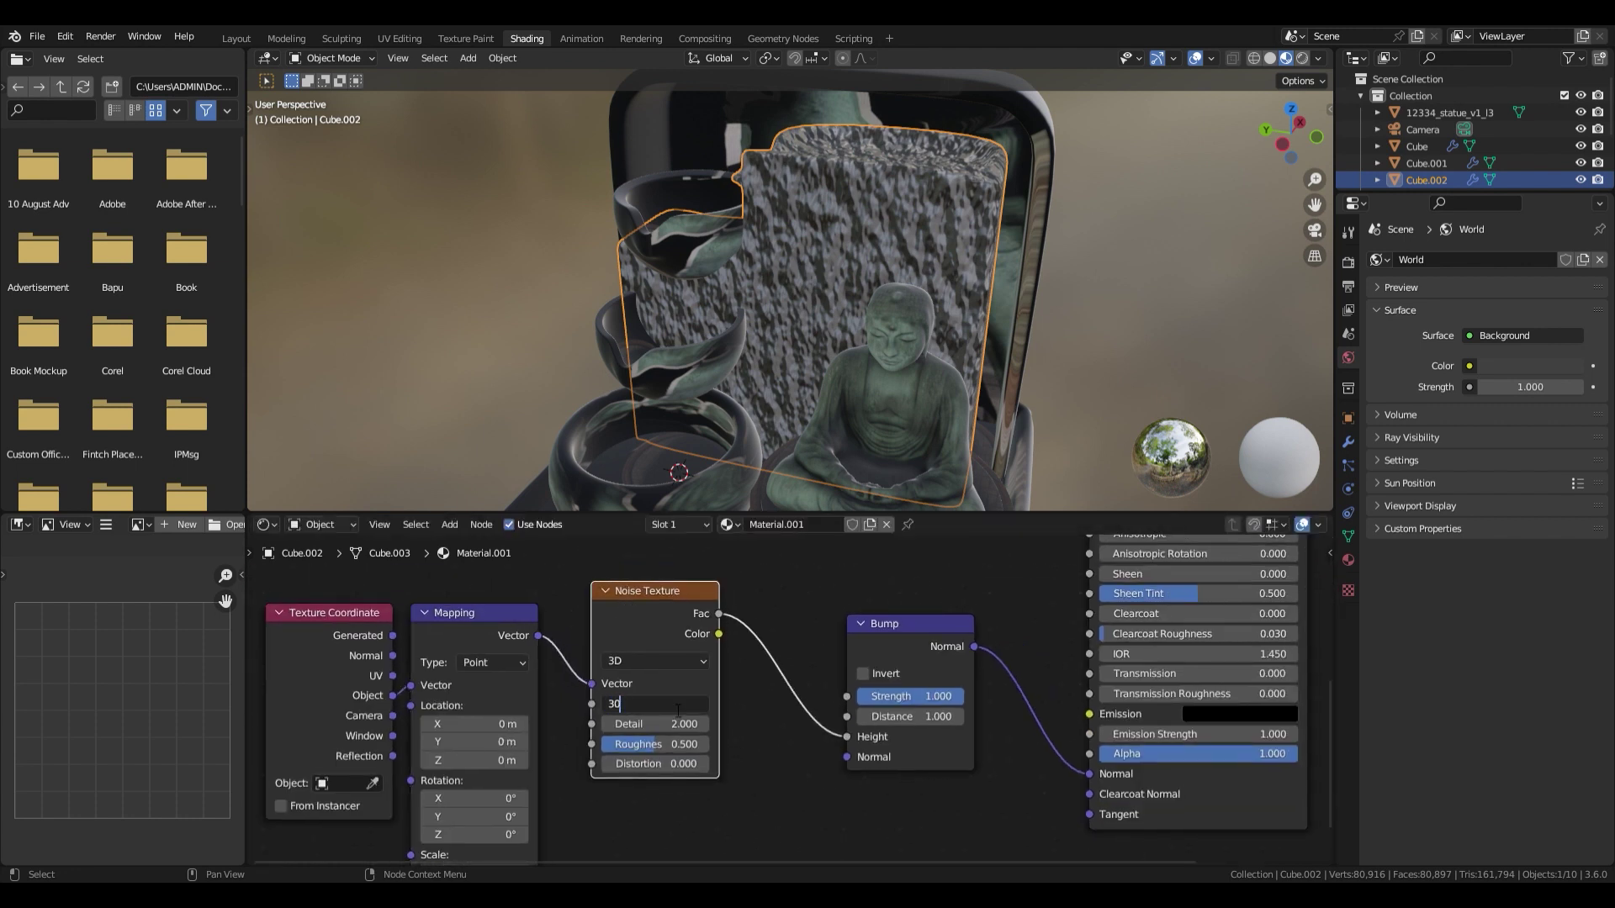
key(Return)
drag(976, 699, 914, 699)
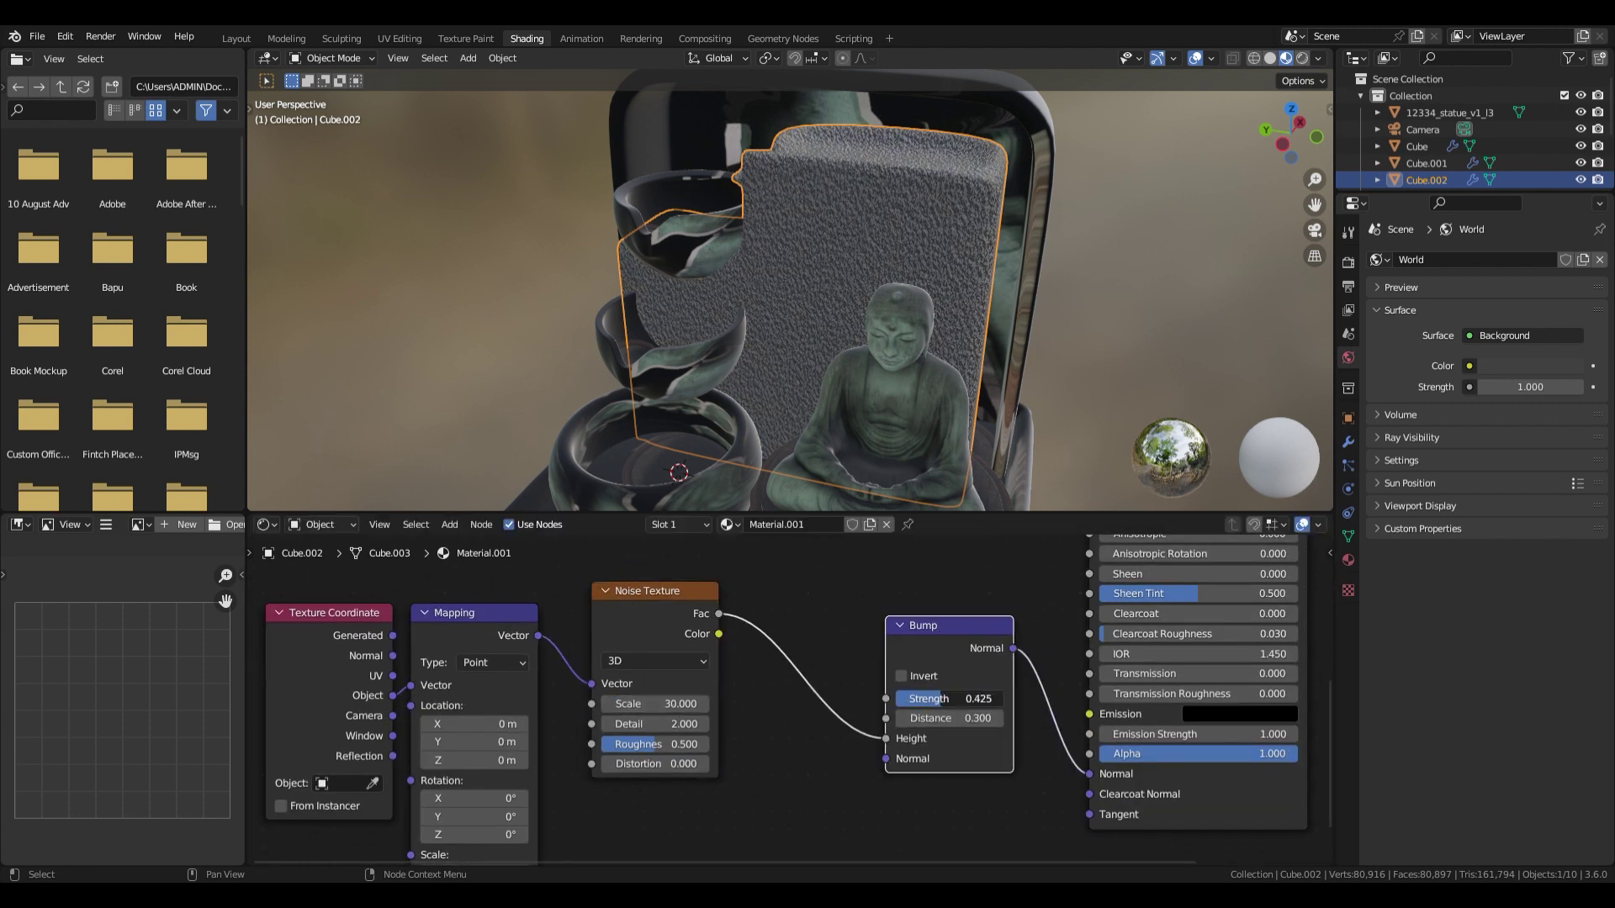
Make room between the nodes and insert a Color Ramp between the Noise Texture and the Bump node.
scroll(795, 700, down, 3)
drag(365, 616, 690, 741)
drag(682, 614, 538, 624)
key(shift+a)
click(774, 595)
text(col)
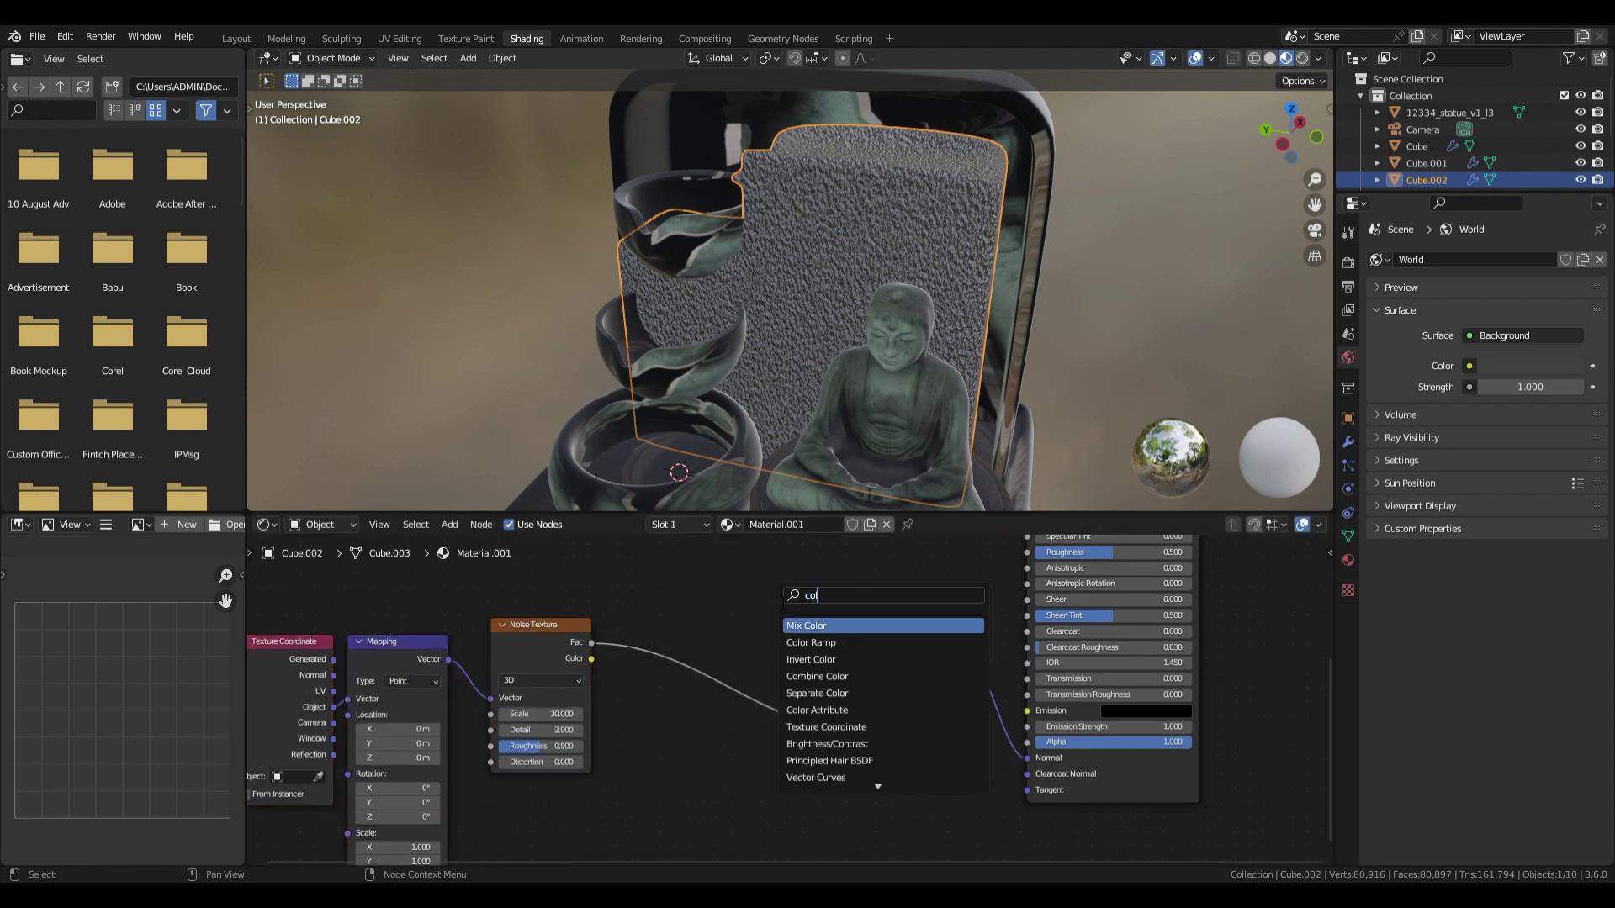
click(825, 646)
click(727, 675)
scroll(727, 672, up, 7)
middle_drag(692, 606, 706, 641)
scroll(706, 641, up, 1)
In rendered shading, bring the ramp's black stop close to the white one, set the white stop to 0.400, and save.
key(z)
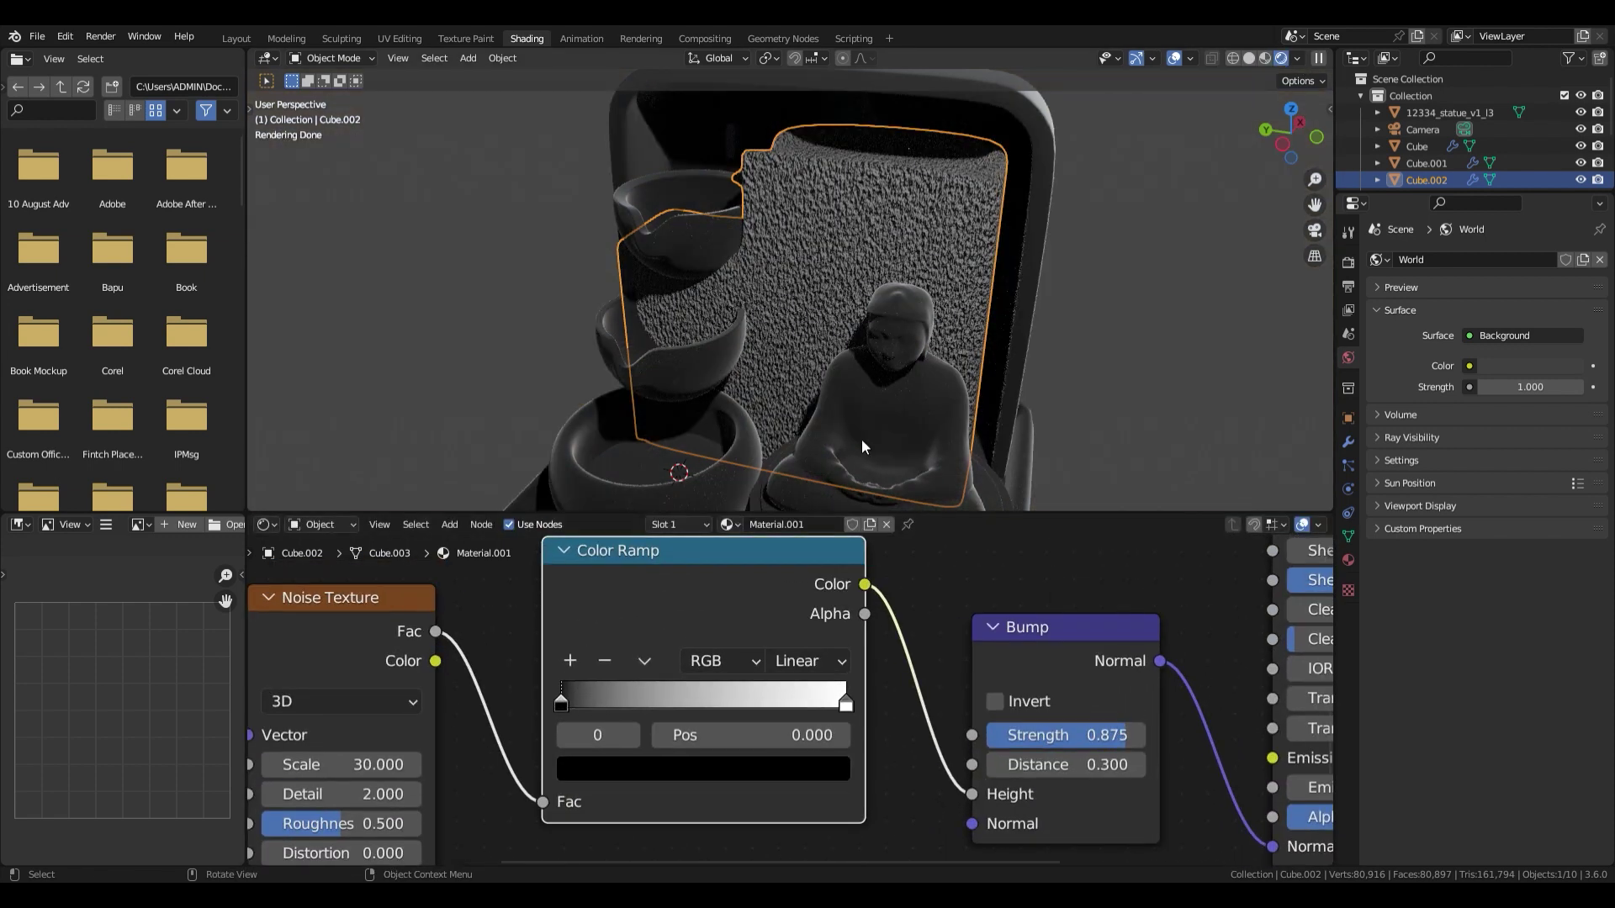
drag(569, 705, 661, 705)
drag(845, 704, 674, 712)
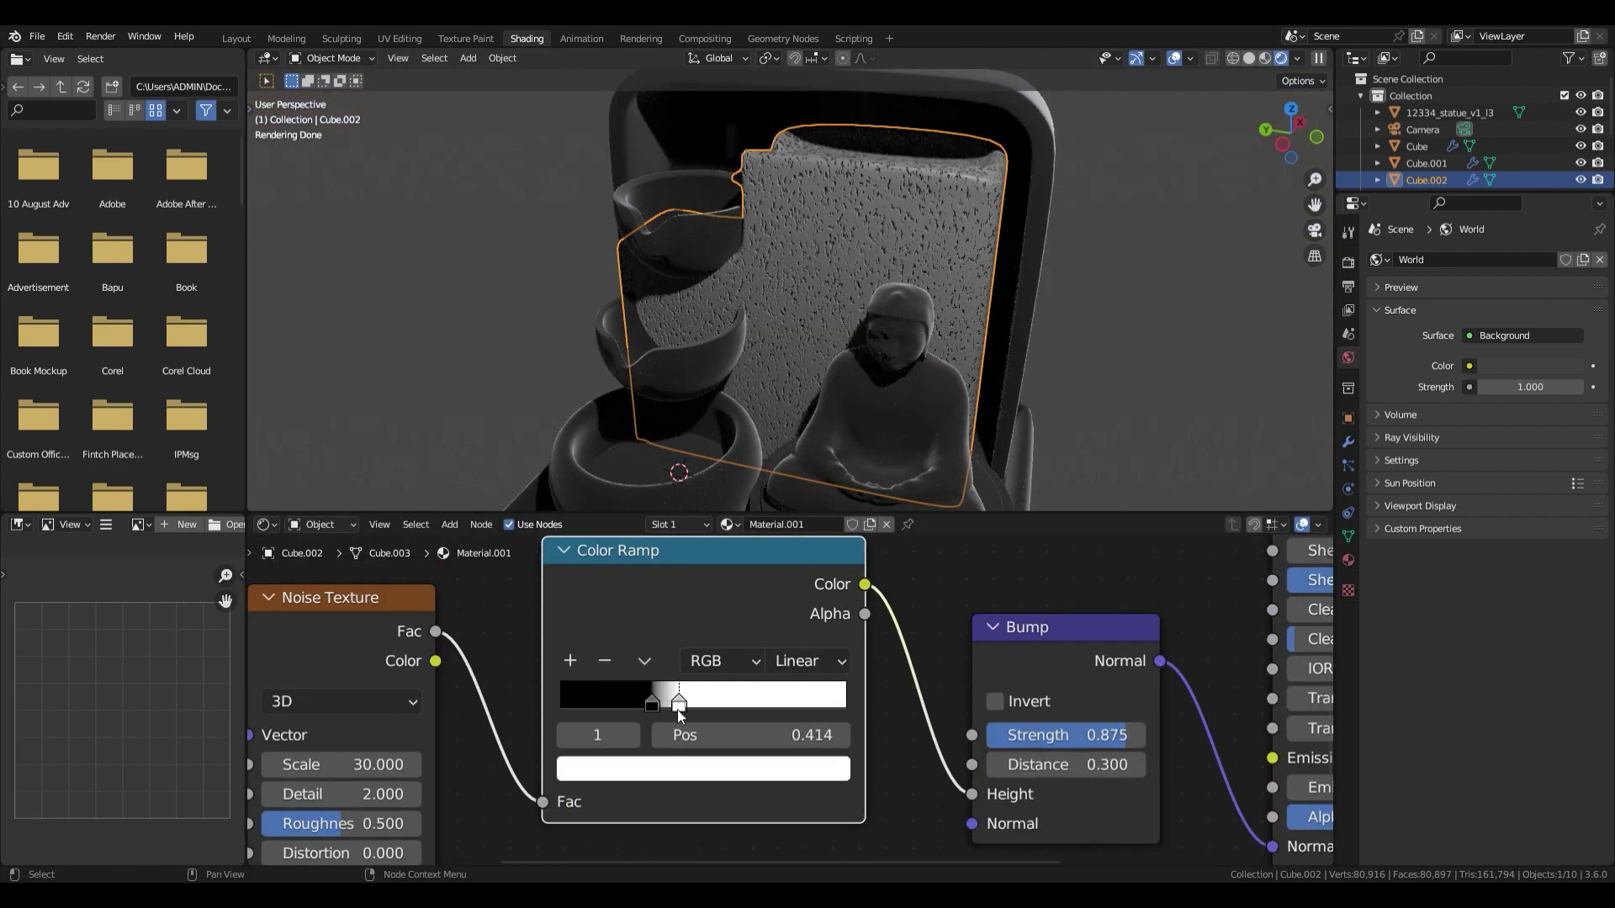
key(alt+a)
scroll(778, 365, down, 2)
shift+middle_drag(779, 365, 758, 333)
key(ctrl+s)
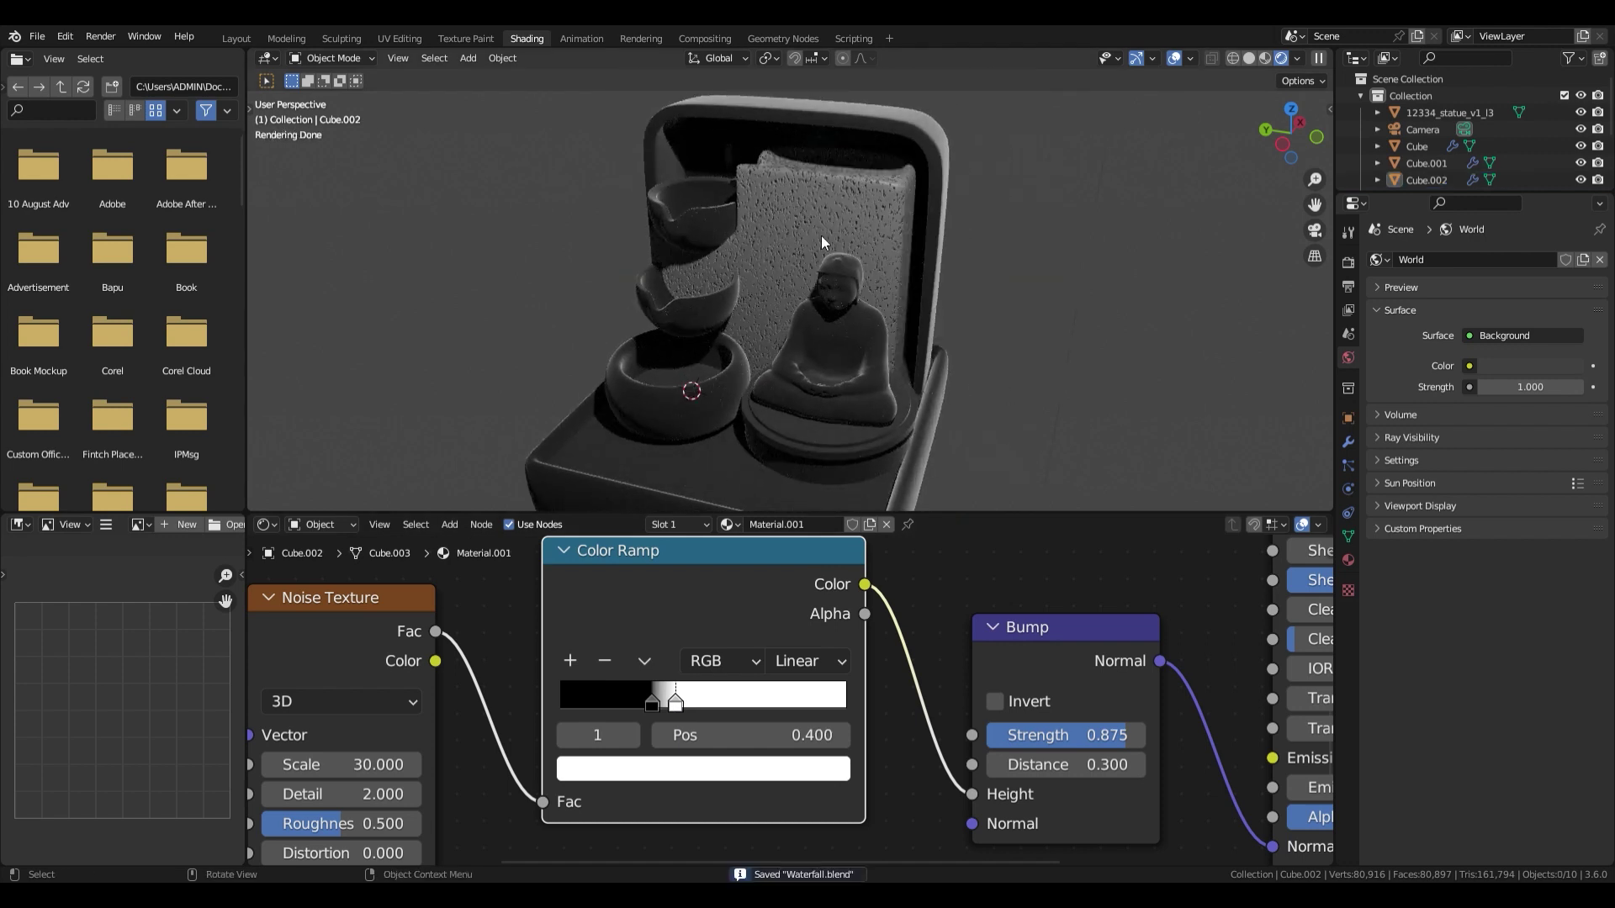
Link the stepped block's pitted stone material to the backing, both spouted bowls and the round vessel, and save.
click(783, 270)
click(693, 409)
shift+click(693, 310)
shift+click(843, 192)
key(ctrl+l)
click(843, 192)
key(alt+a)
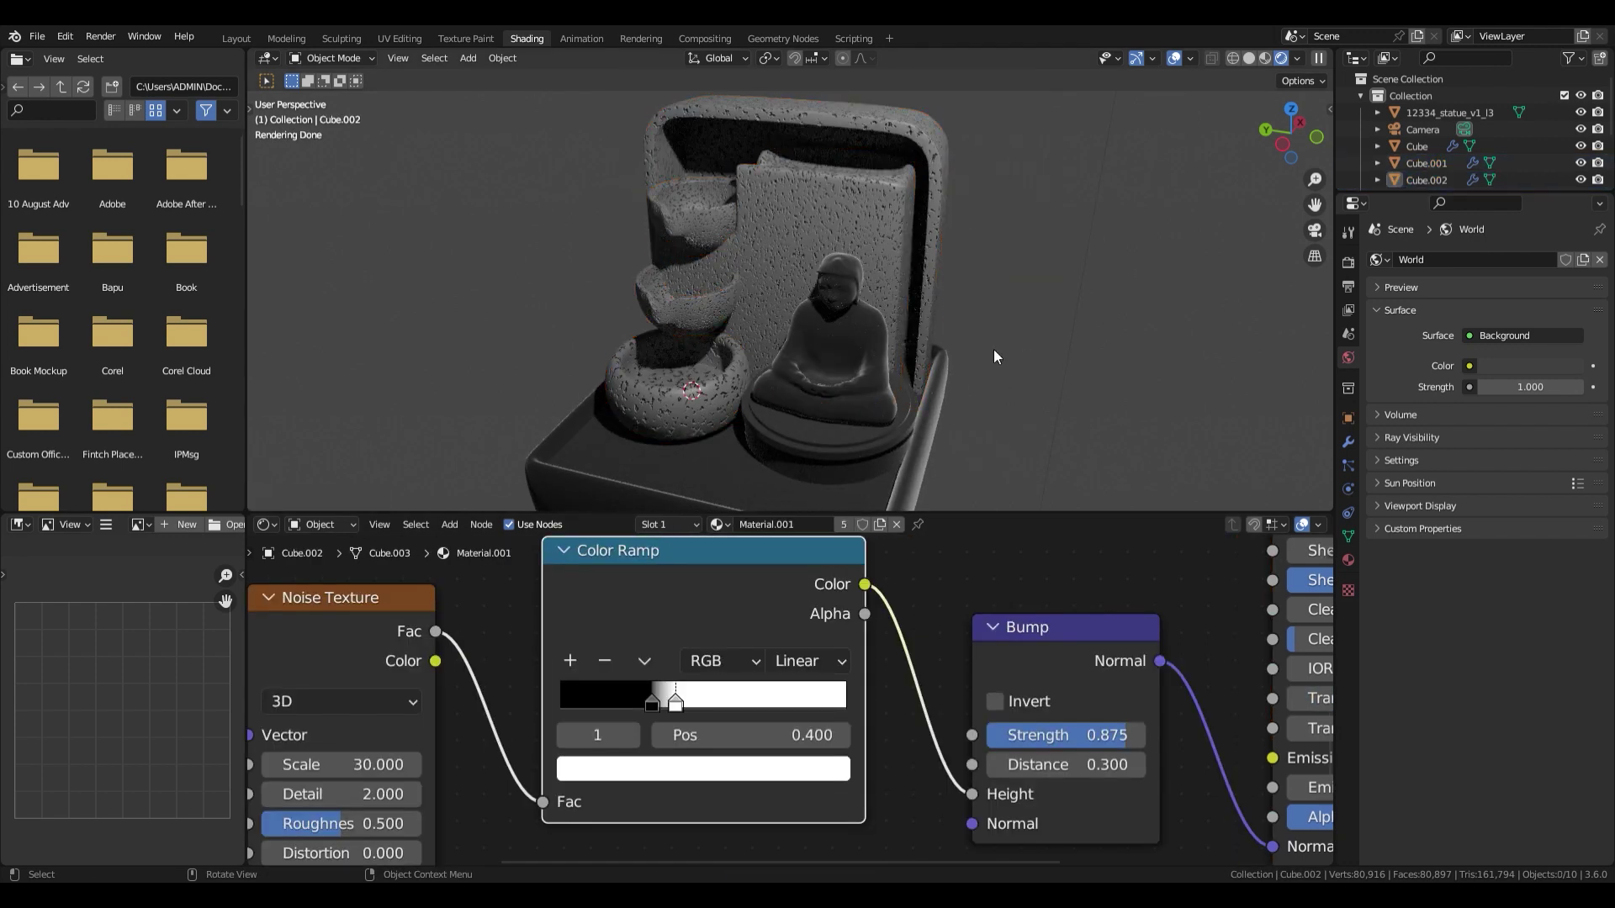
key(ctrl+s)
Select the plane inside the pot and delete both image texture nodes from its 12334_Statue_v1 material.
click(735, 407)
scroll(606, 622, down, 5)
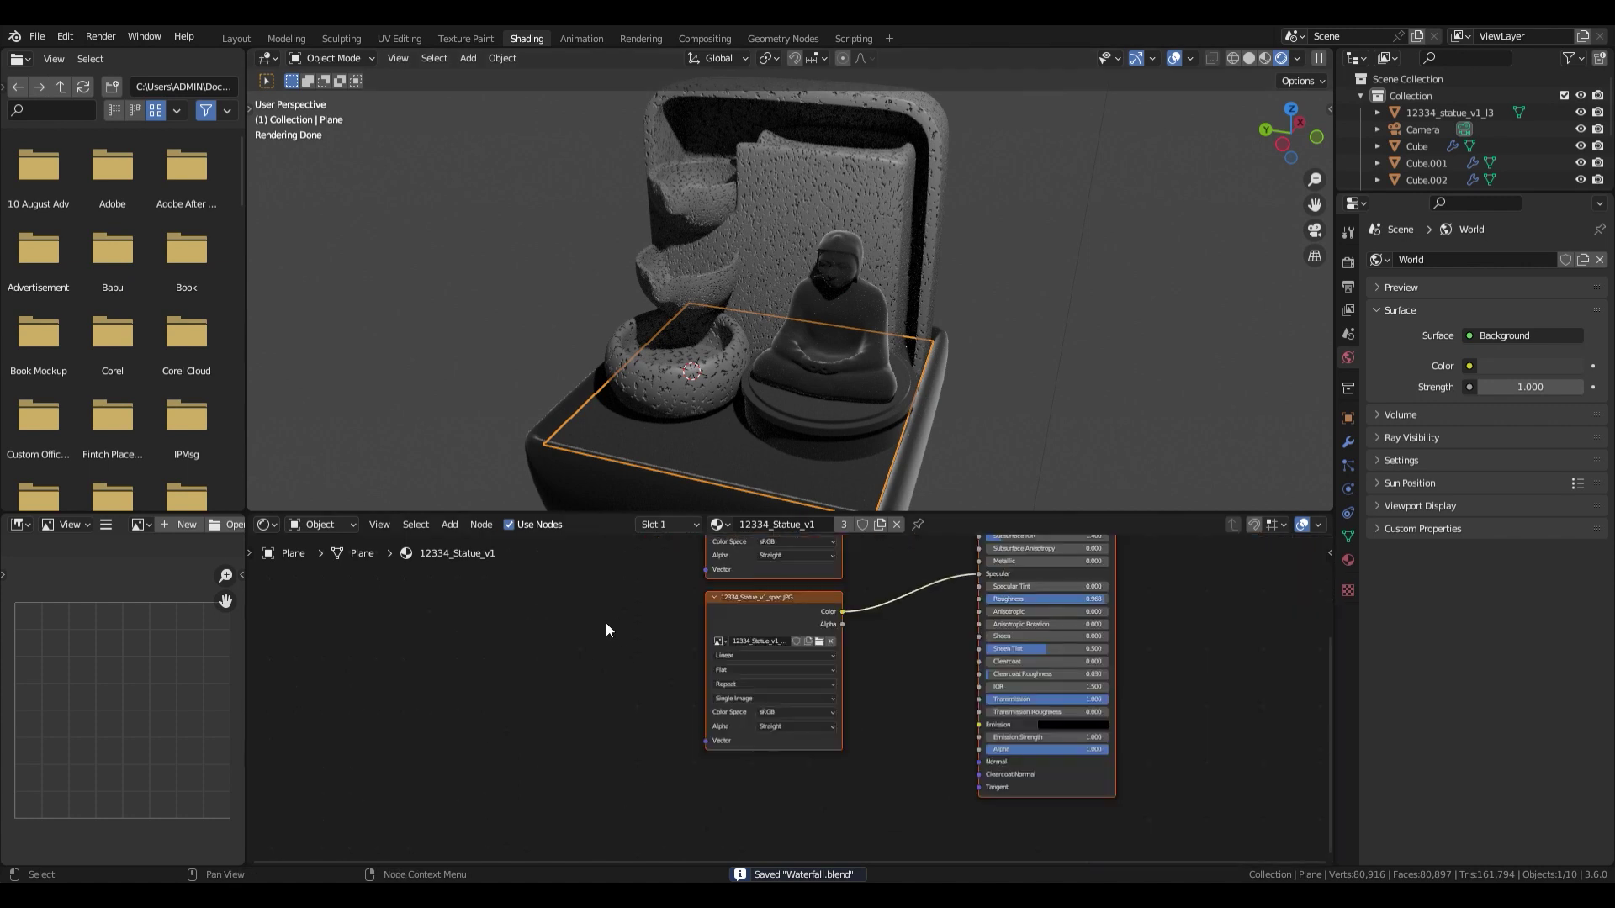
scroll(697, 705, up, 2)
key(alt+a)
click(770, 557)
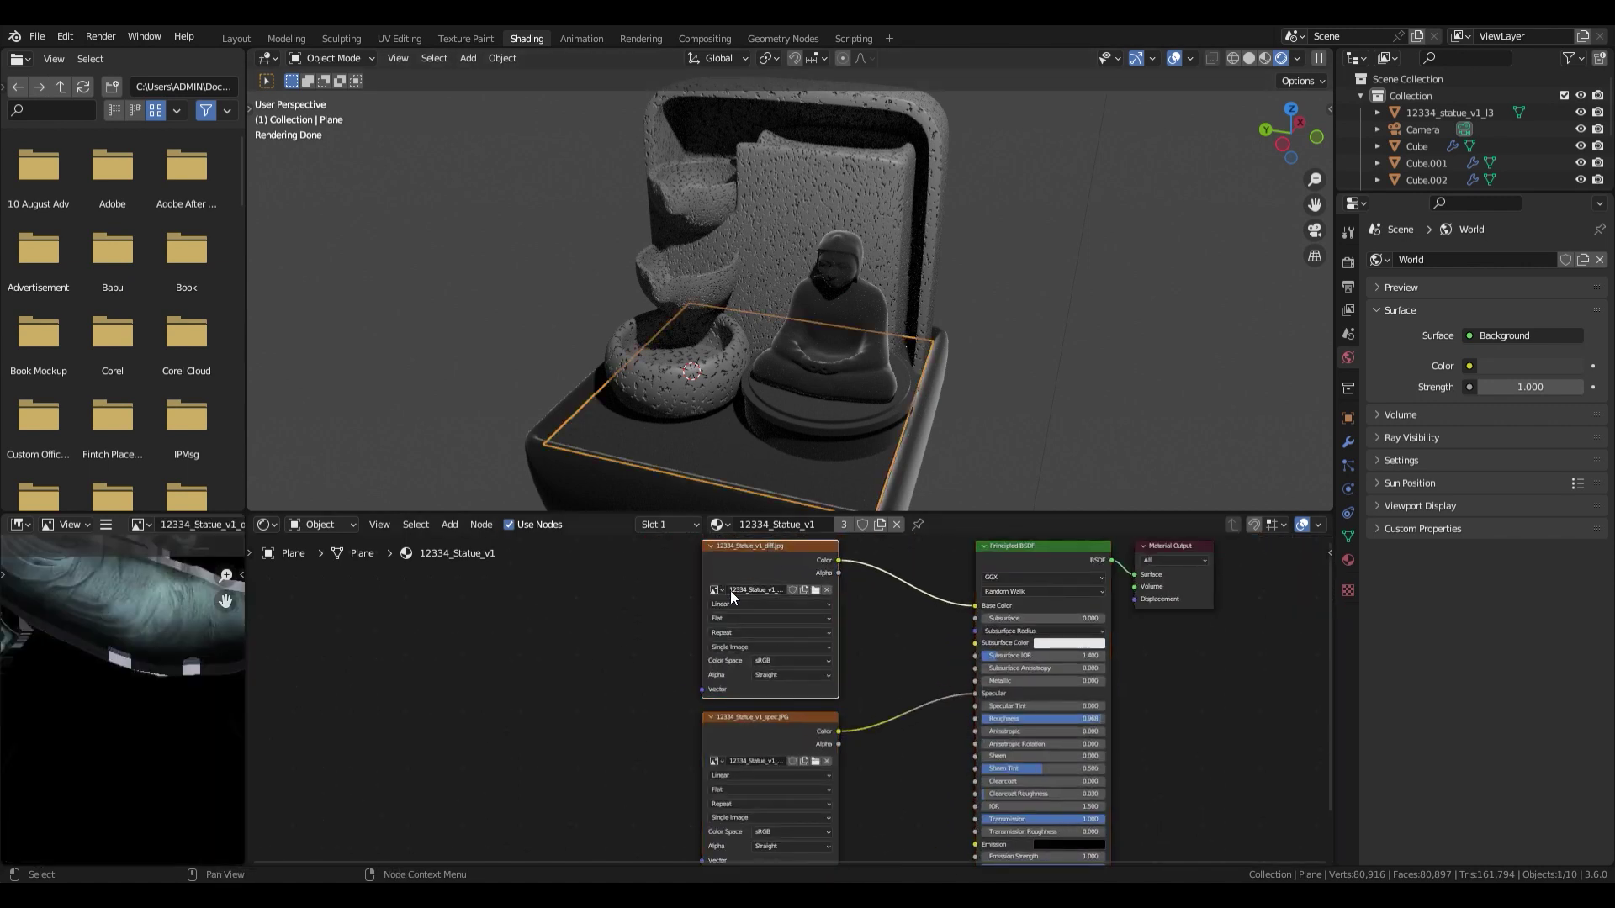
key(x)
click(792, 715)
key(x)
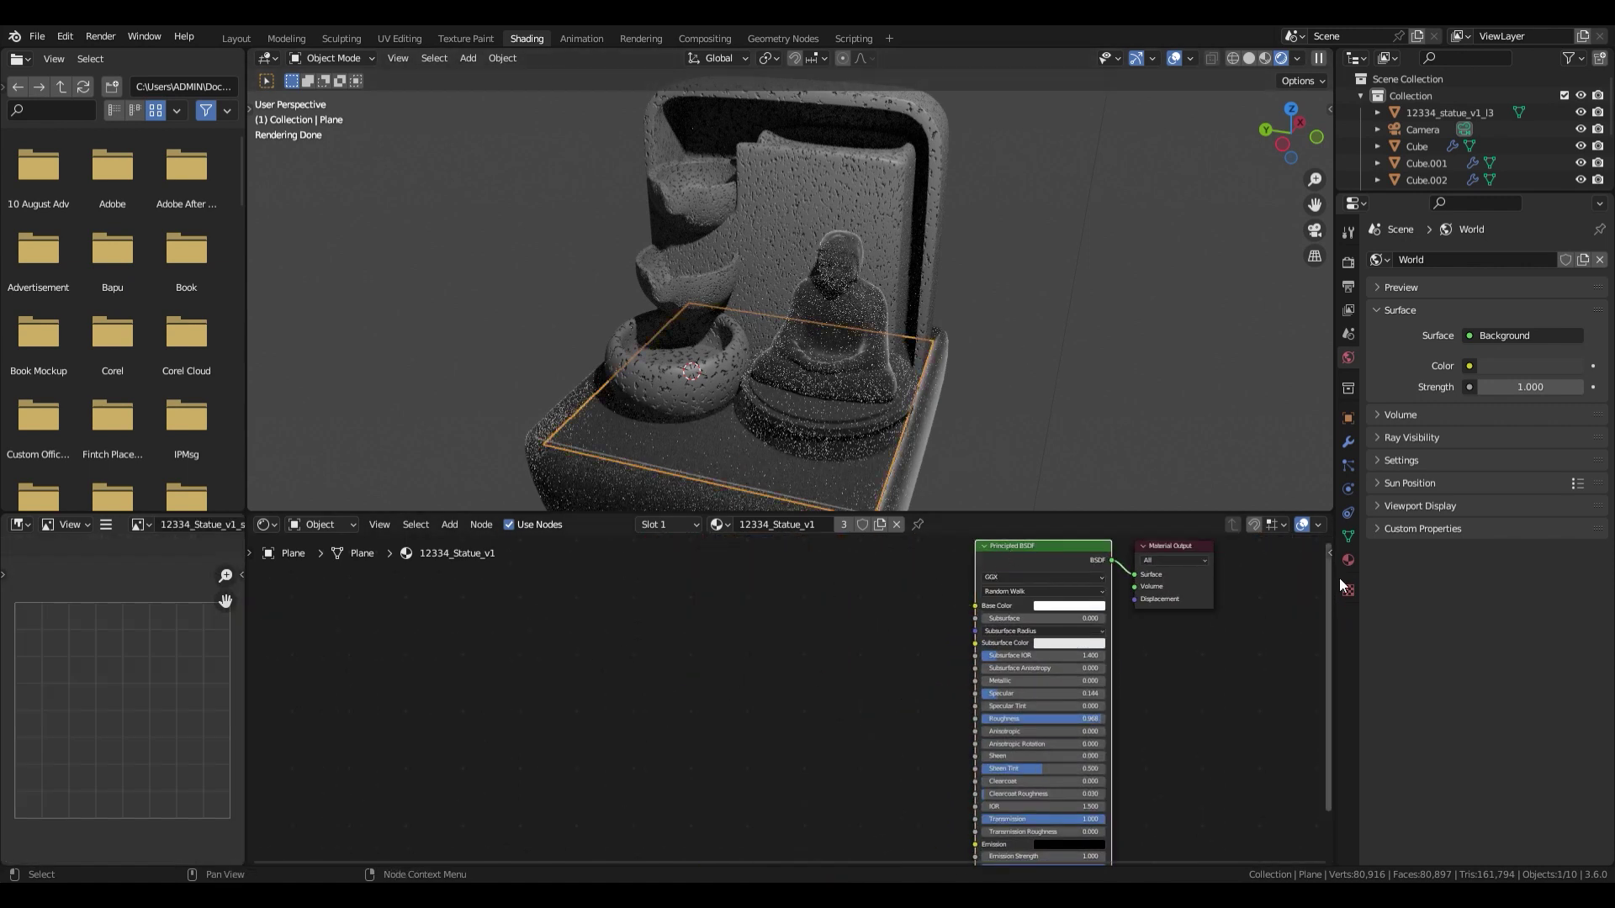
Remove the statue material from the plane and give it a new material.
click(1349, 560)
click(1600, 276)
click(1475, 331)
Try adding a Noise Texture node to the plane's new material.
key(shift+a)
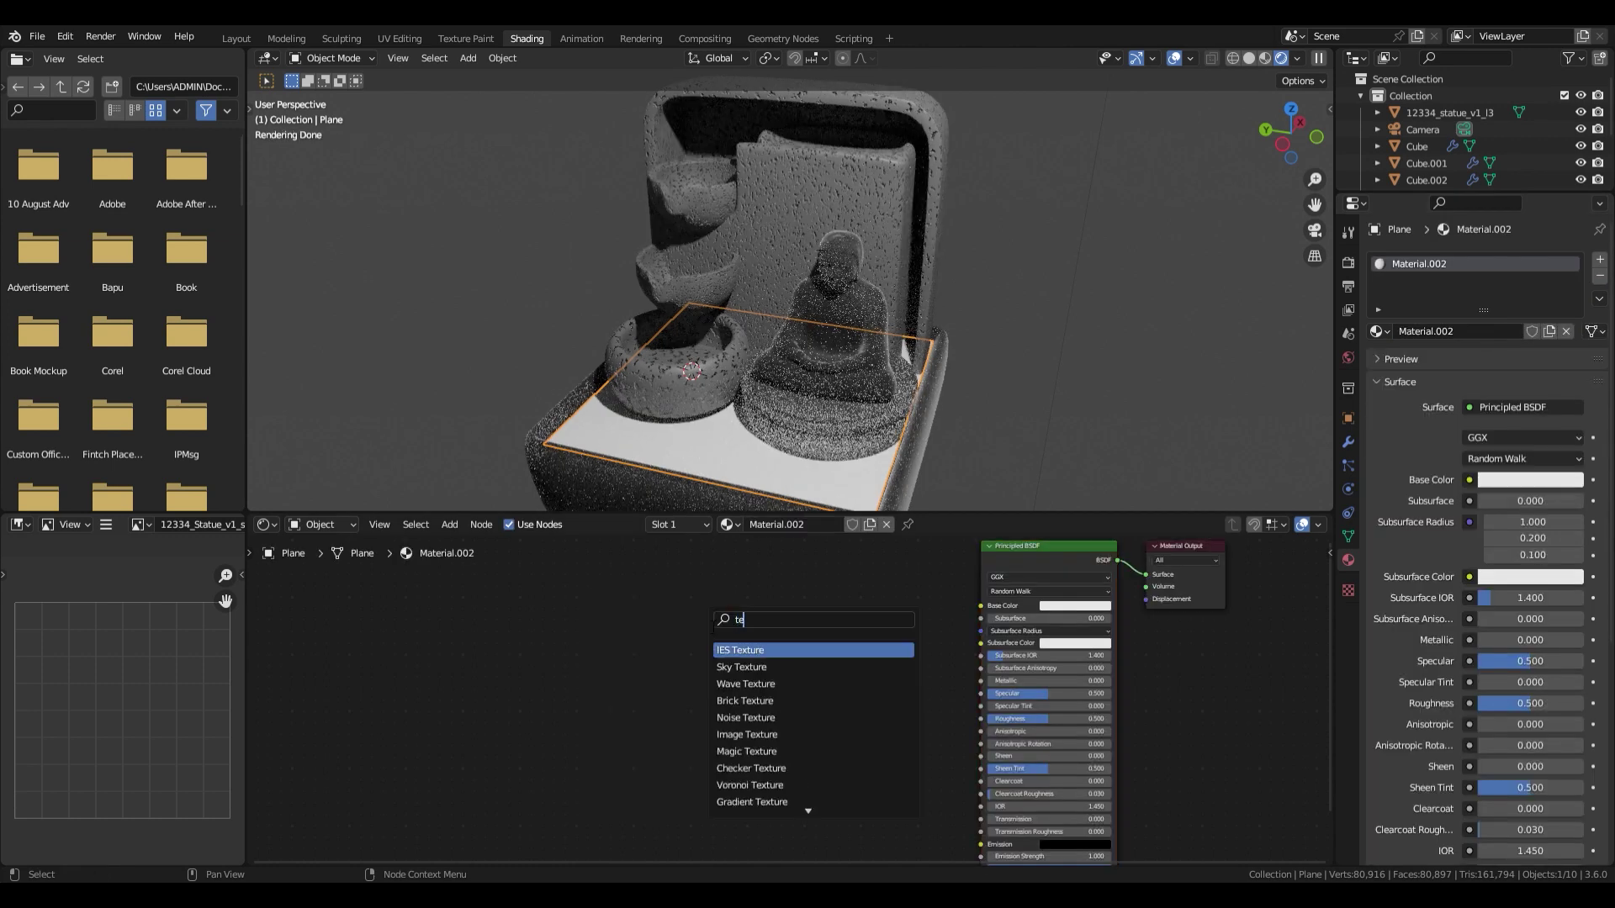
click(738, 650)
click(604, 683)
scroll(782, 731, up, 3)
middle_drag(783, 732, 735, 648)
drag(538, 546, 593, 663)
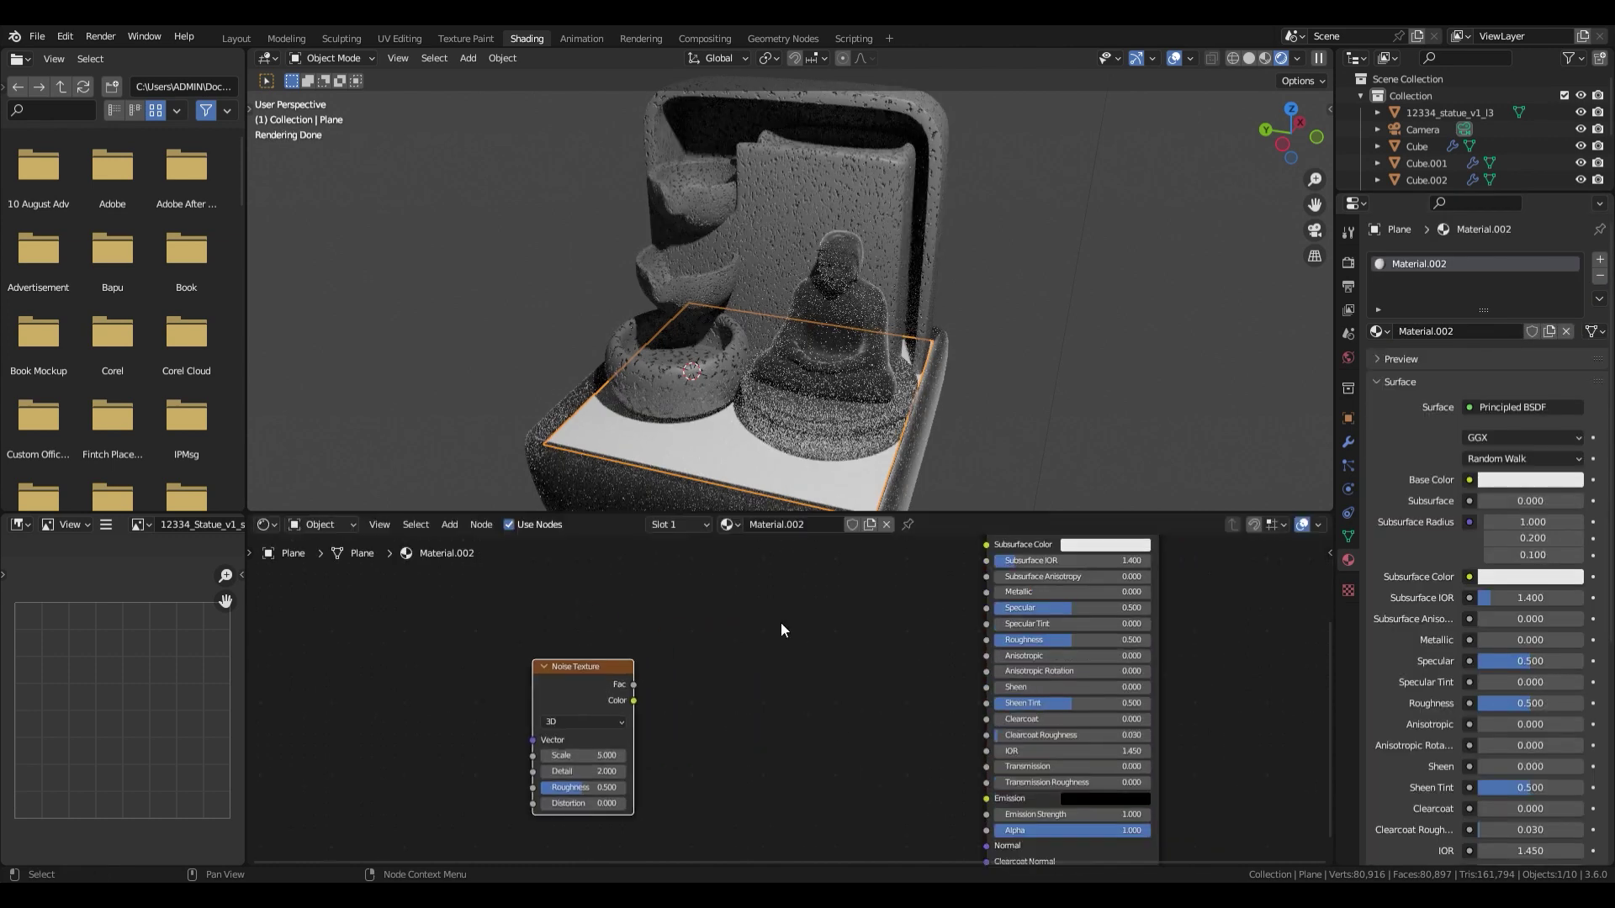
scroll(783, 628, up, 1)
scroll(596, 667, down, 2)
middle_drag(596, 667, 607, 713)
Subdivide the plane with 100 cuts and save the file.
key(Tab)
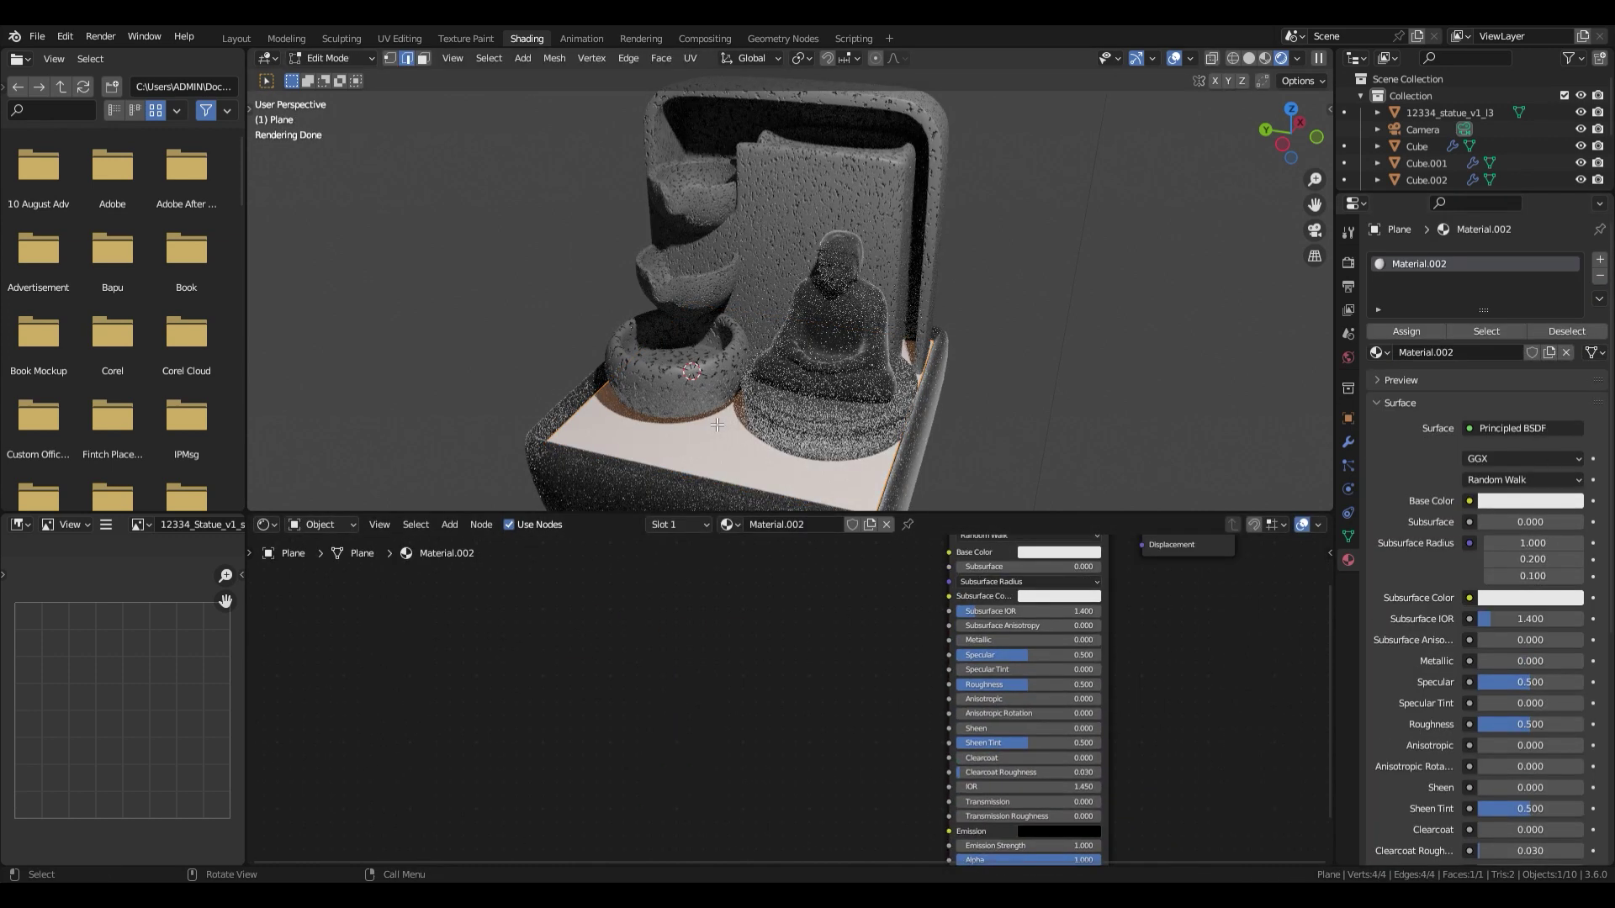
right_click(706, 391)
click(687, 344)
click(291, 497)
text(100)
key(Return)
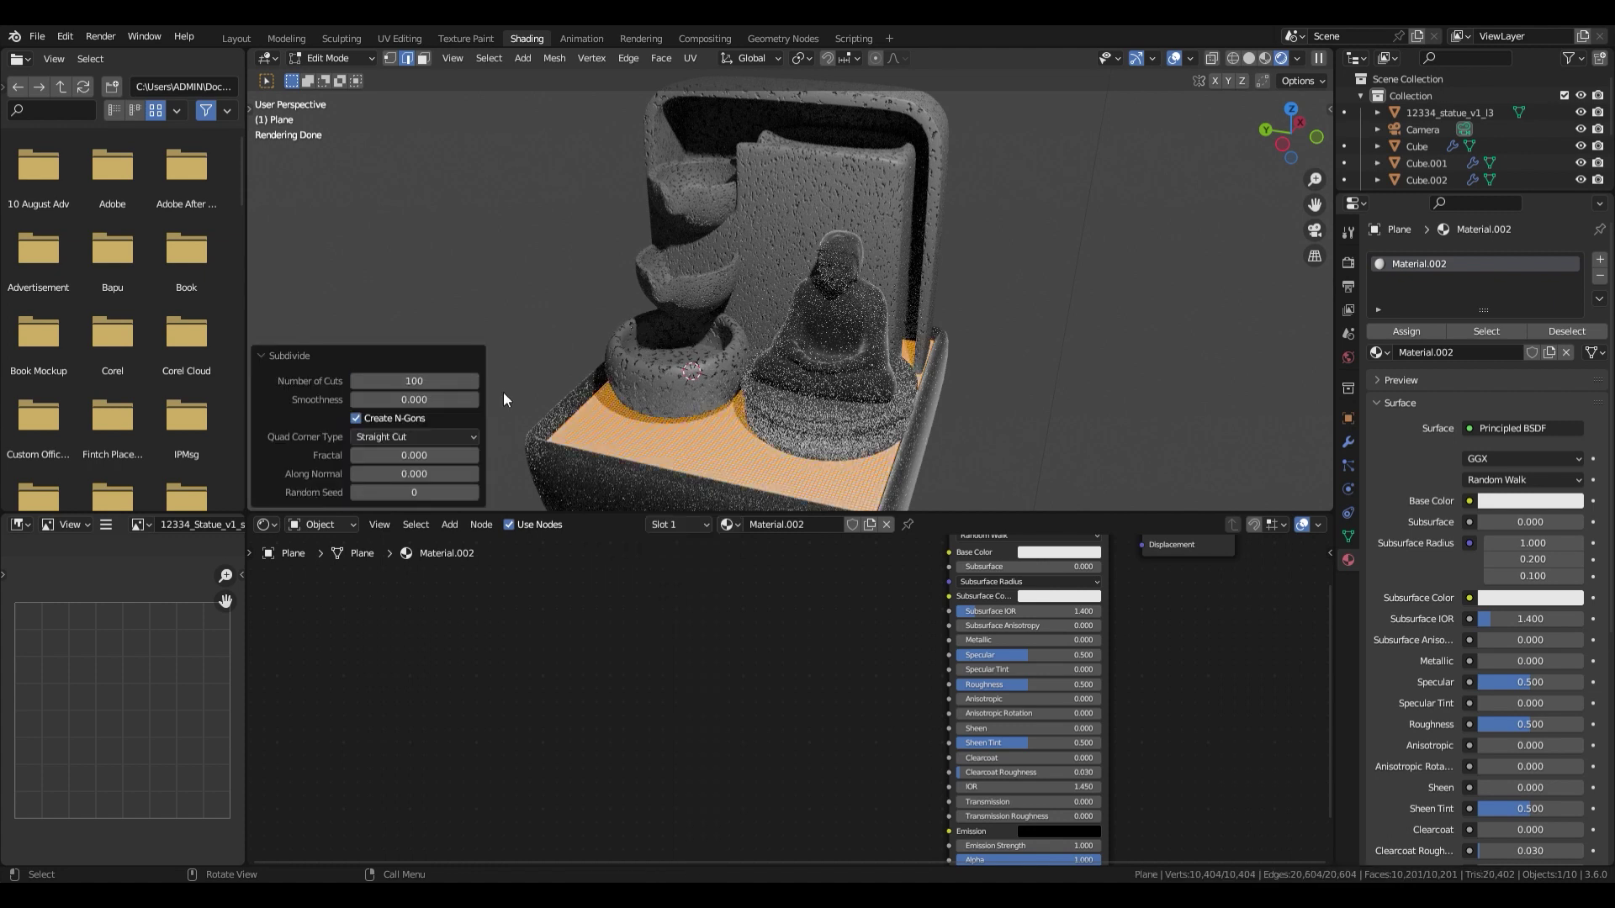
key(Tab)
key(ctrl+s)
Add a Displace modifier to the plane with a new texture of type Noise.
click(1349, 440)
click(1440, 261)
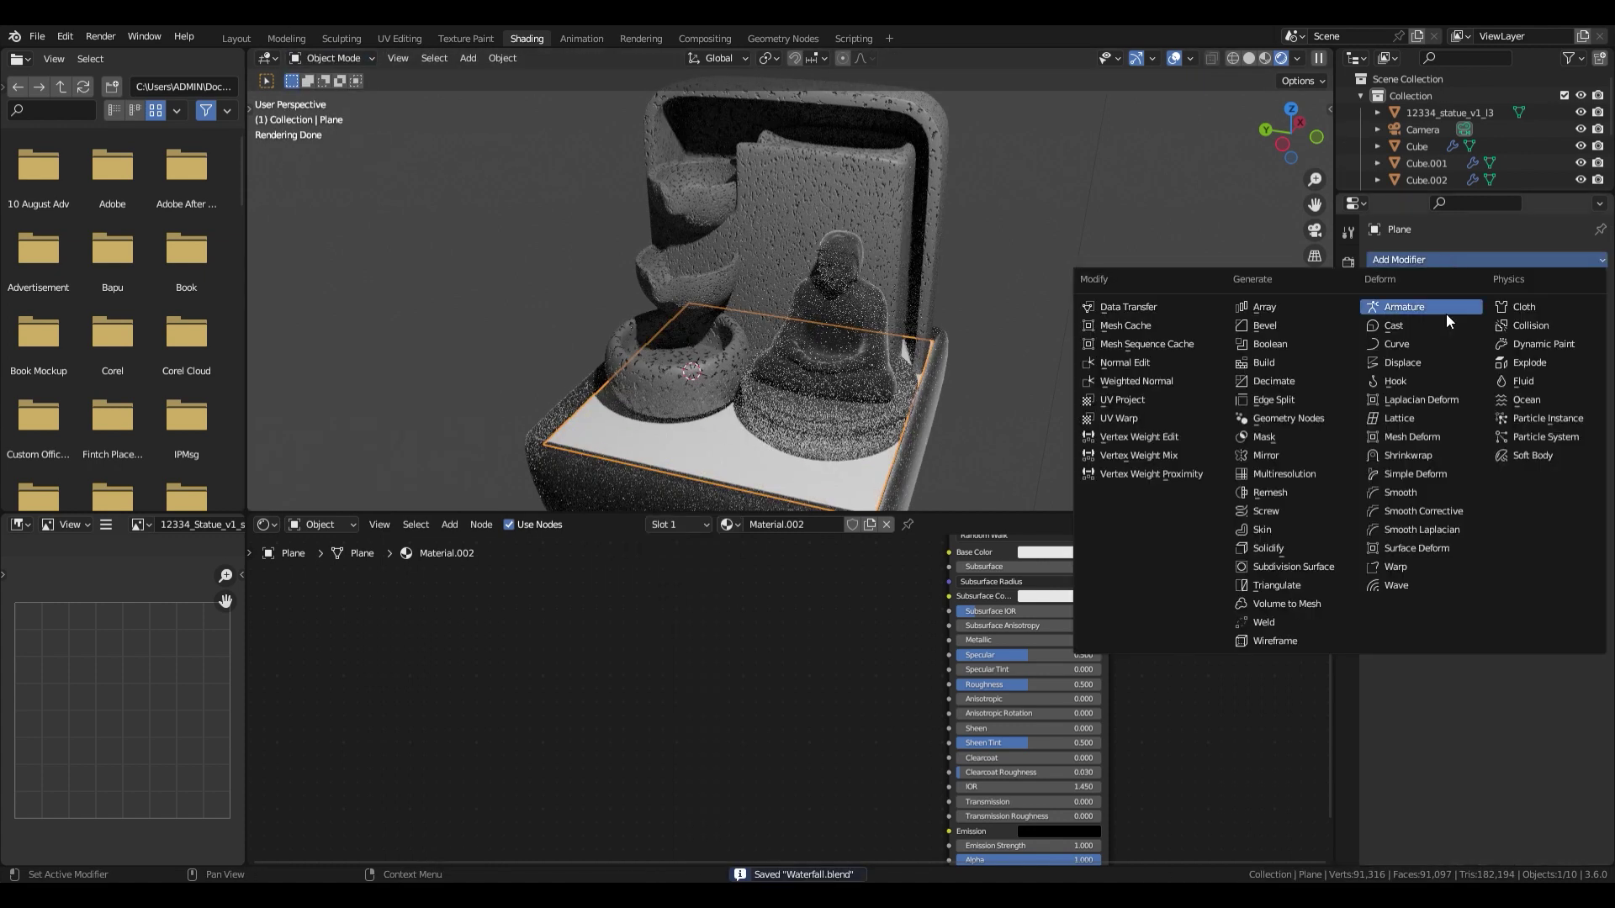
click(1442, 360)
click(1506, 312)
click(1589, 313)
click(1505, 311)
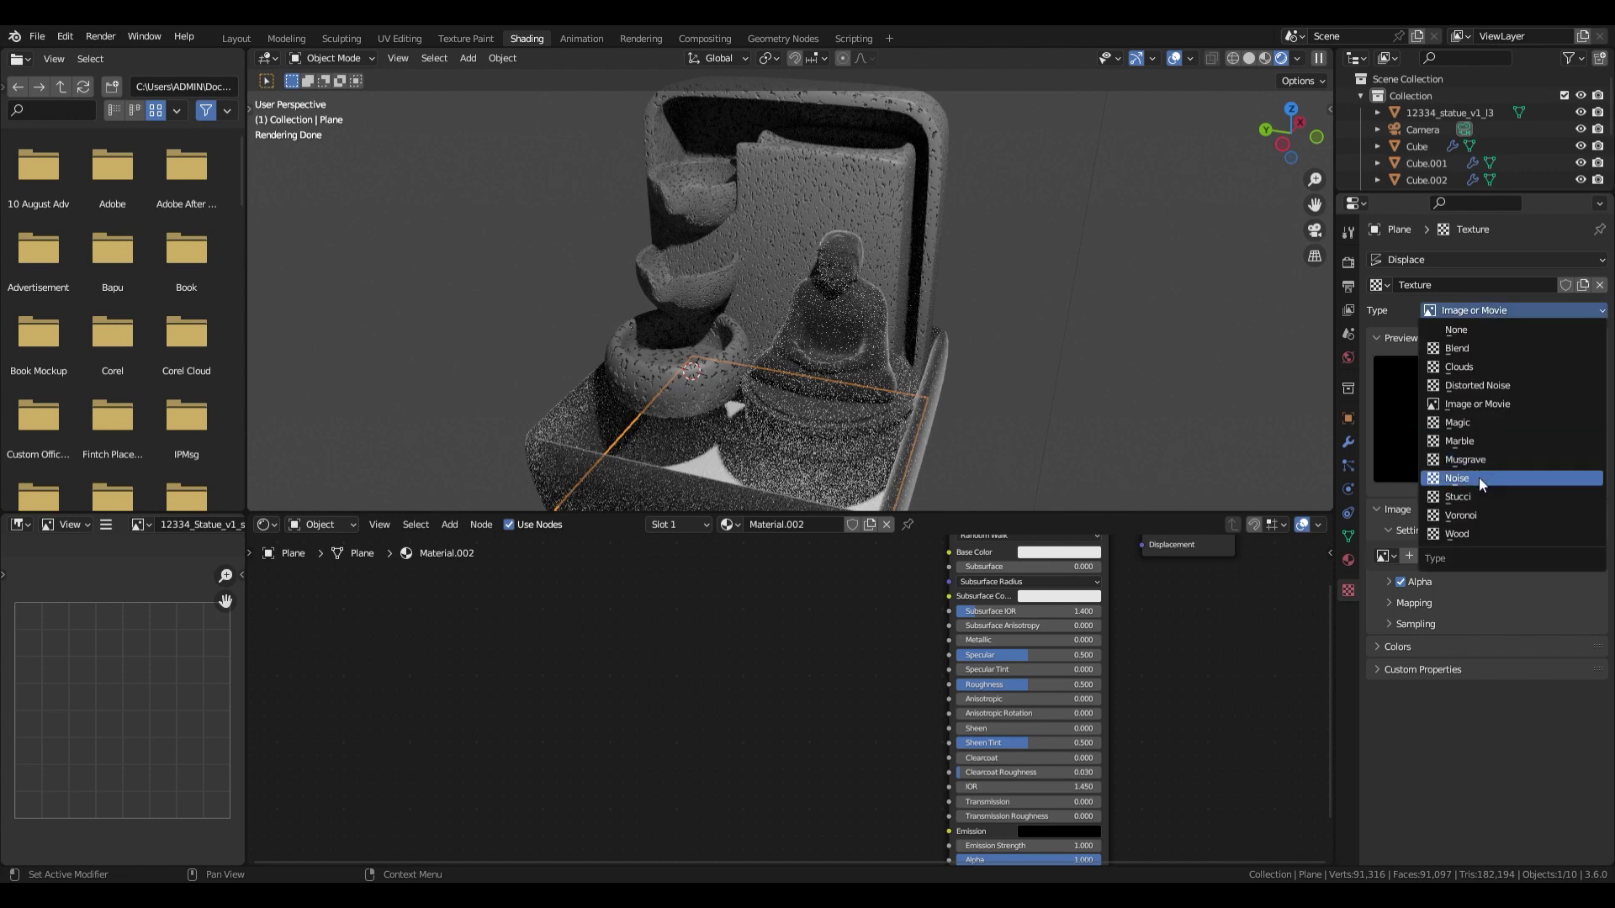
click(1479, 478)
Set the plane's Displace strength to 0.1.
click(1348, 441)
double_click(1527, 394)
text(0.1)
key(Return)
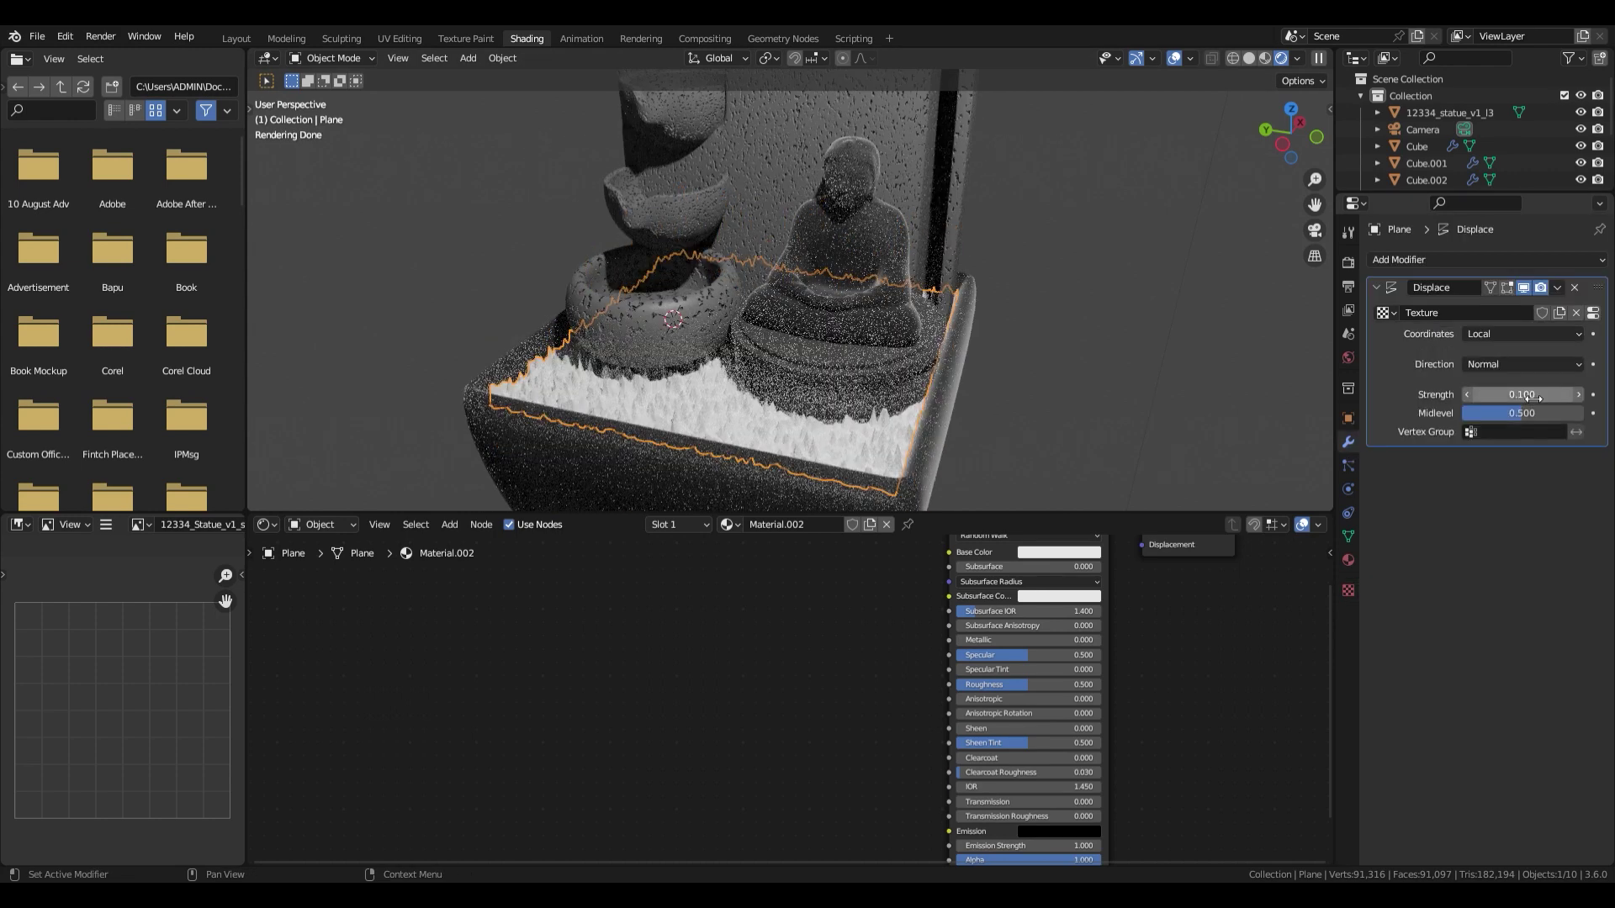
scroll(753, 360, up, 5)
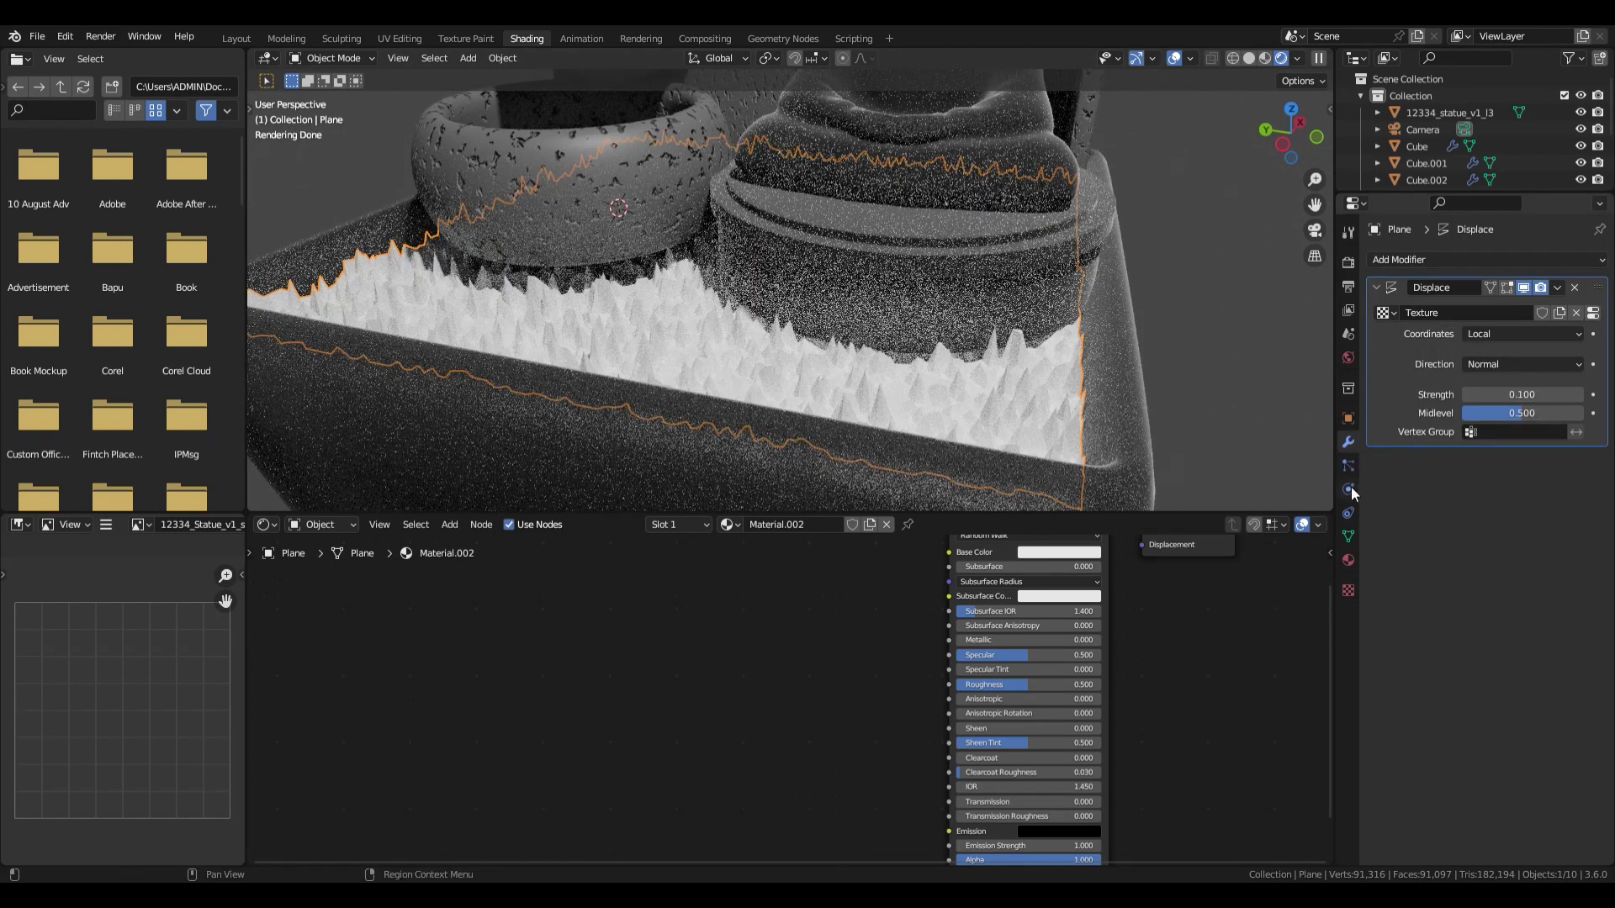
Try a different contrast on the displacement noise texture, then restore it to 1.
click(1349, 591)
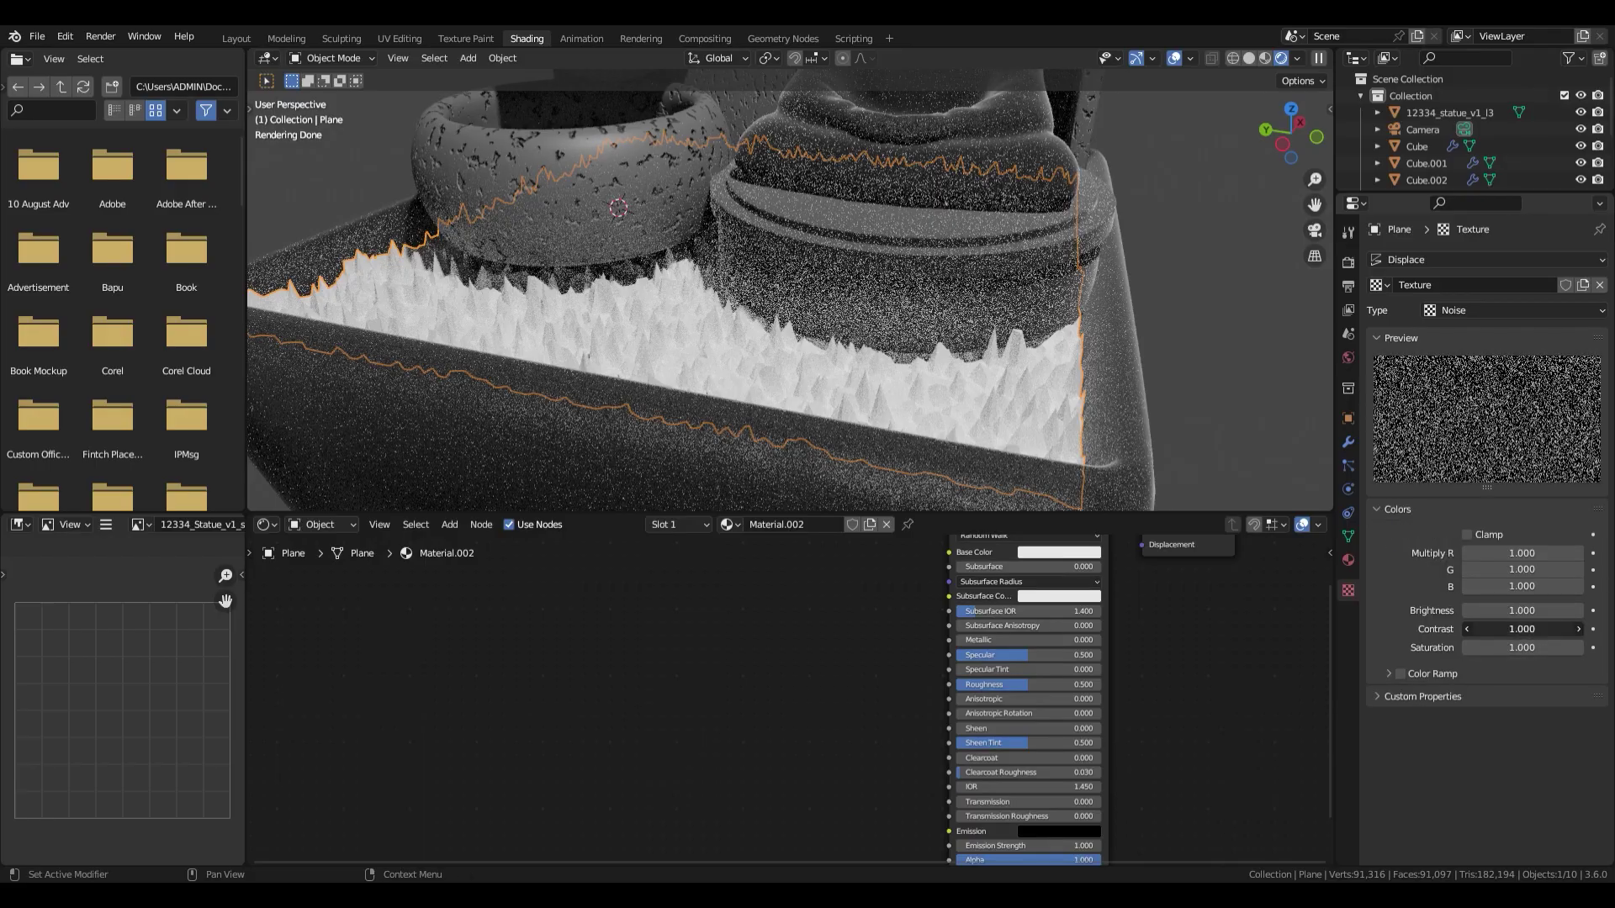
drag(1527, 630, 1485, 630)
double_click(1527, 630)
text(1)
key(Return)
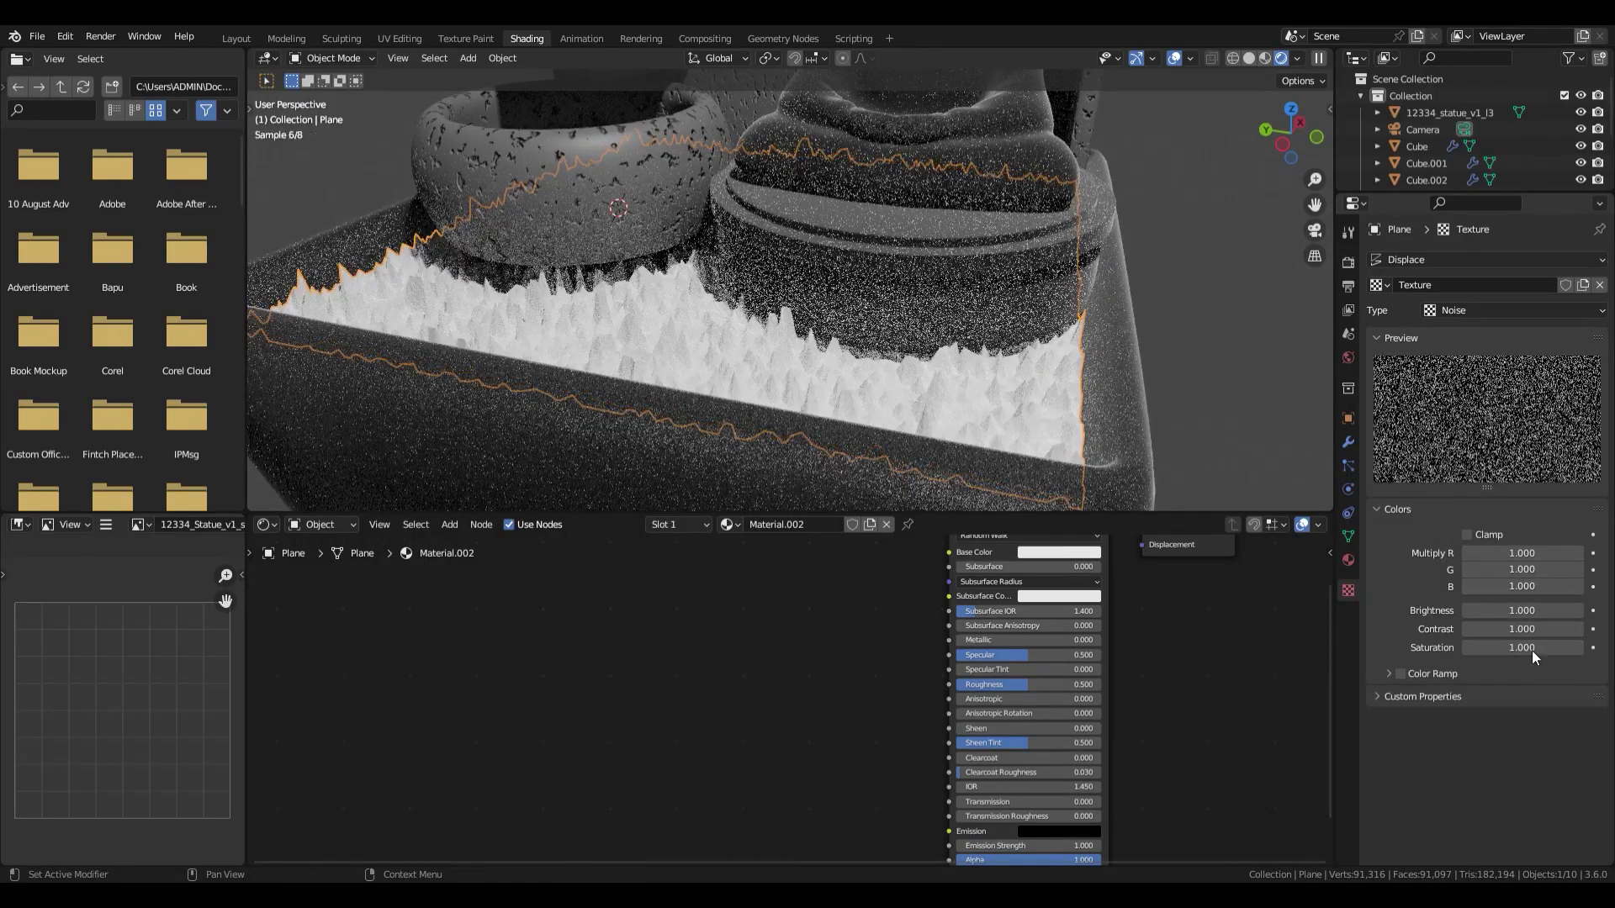
Enable the noise texture's color ramp and shift its white stop towards the black one.
click(1421, 675)
click(1401, 674)
mouse_move(1379, 730)
mouse_down()
mouse_move(1486, 727)
mouse_move(1376, 730)
mouse_up()
drag(1590, 730, 1535, 741)
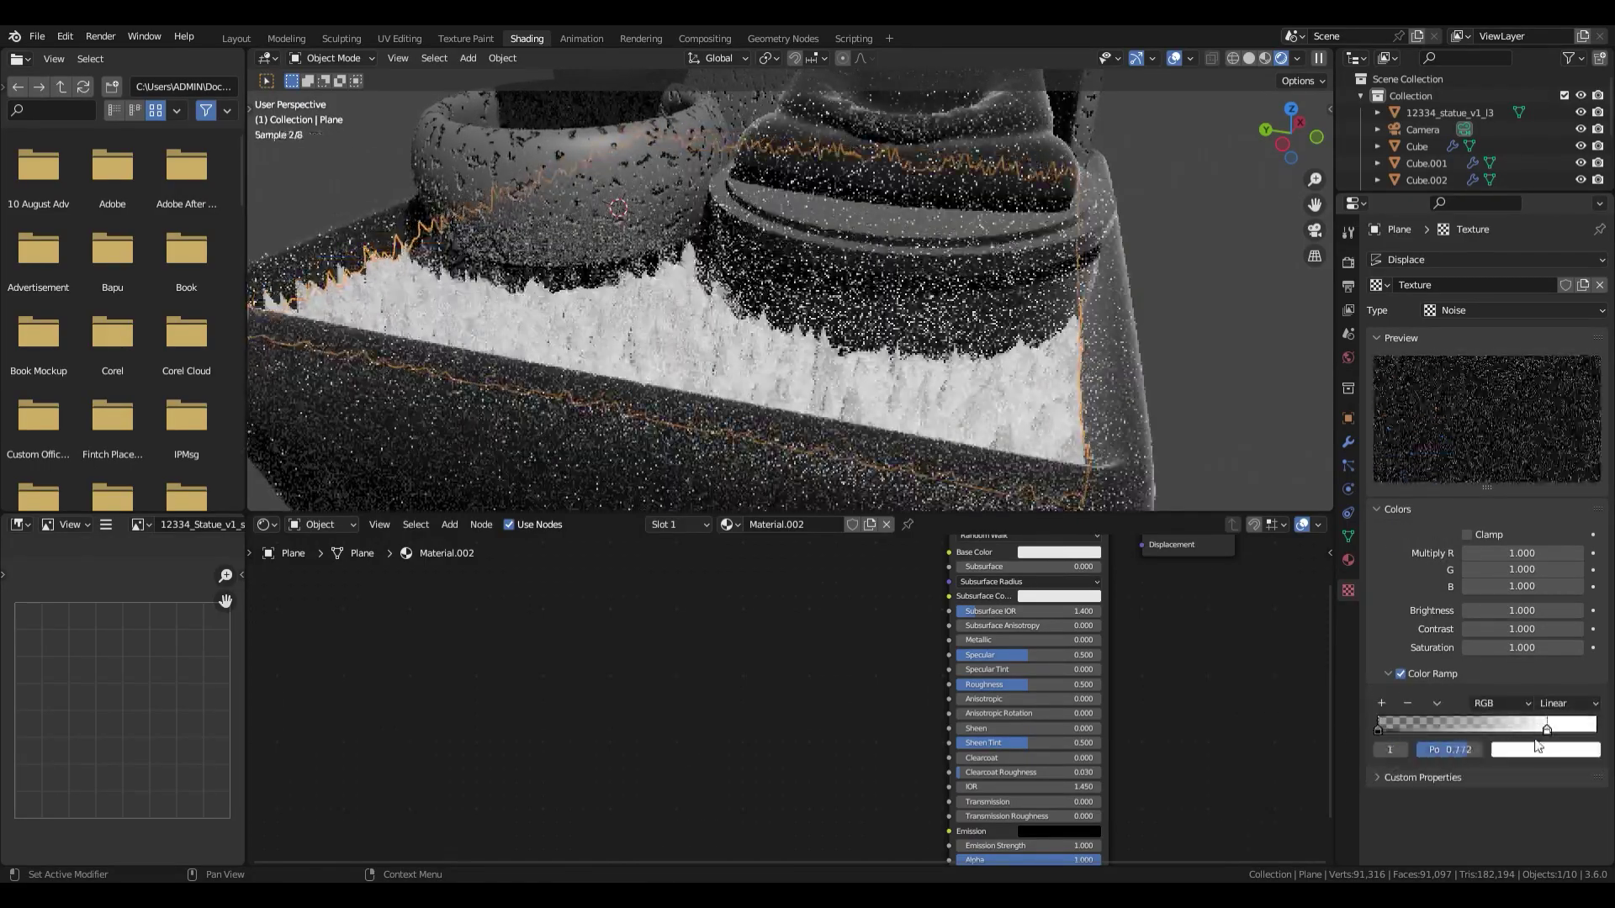
click(1380, 510)
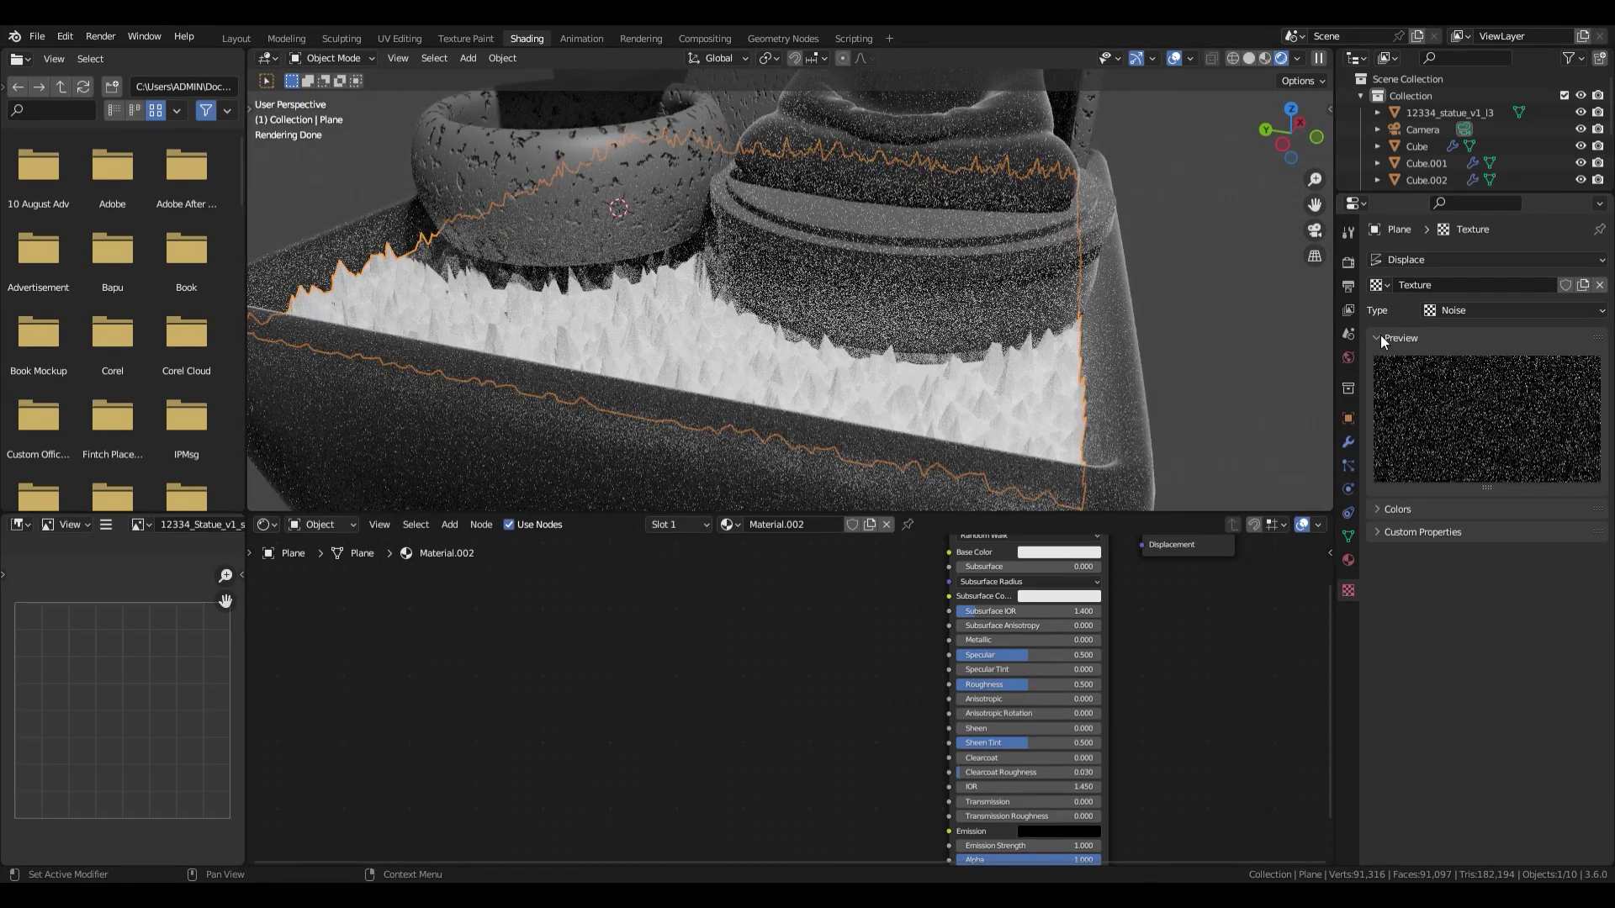
Reduce the plane's Displace strength to 0.05 and add a level 2 Subdivision modifier.
click(1348, 442)
double_click(1523, 395)
text(0.01)
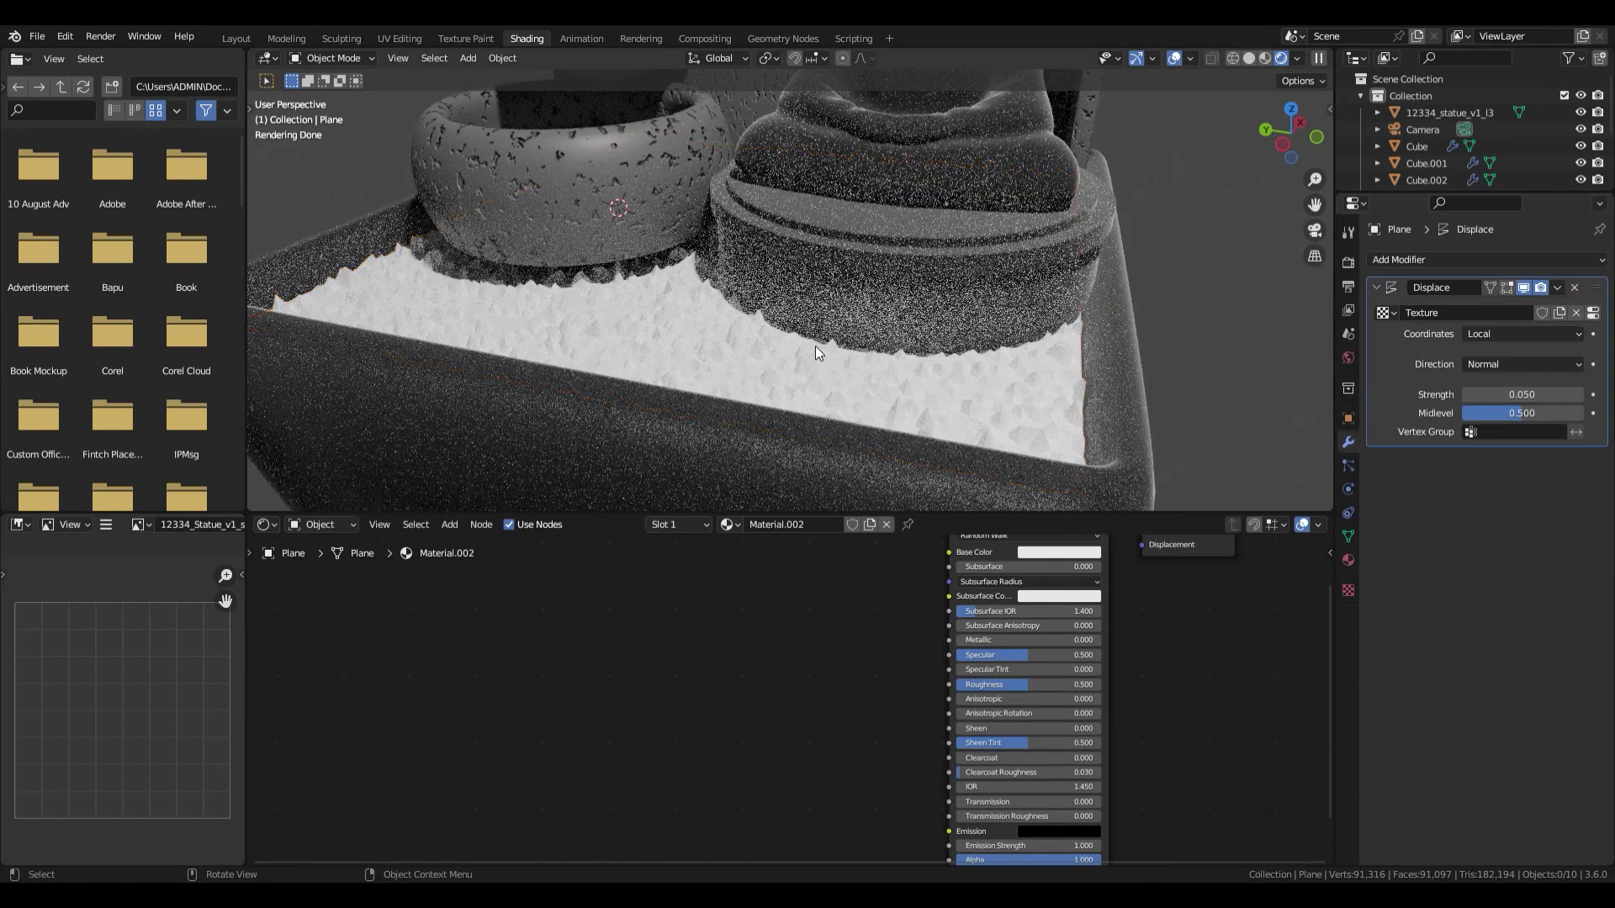
key(ctrl+2)
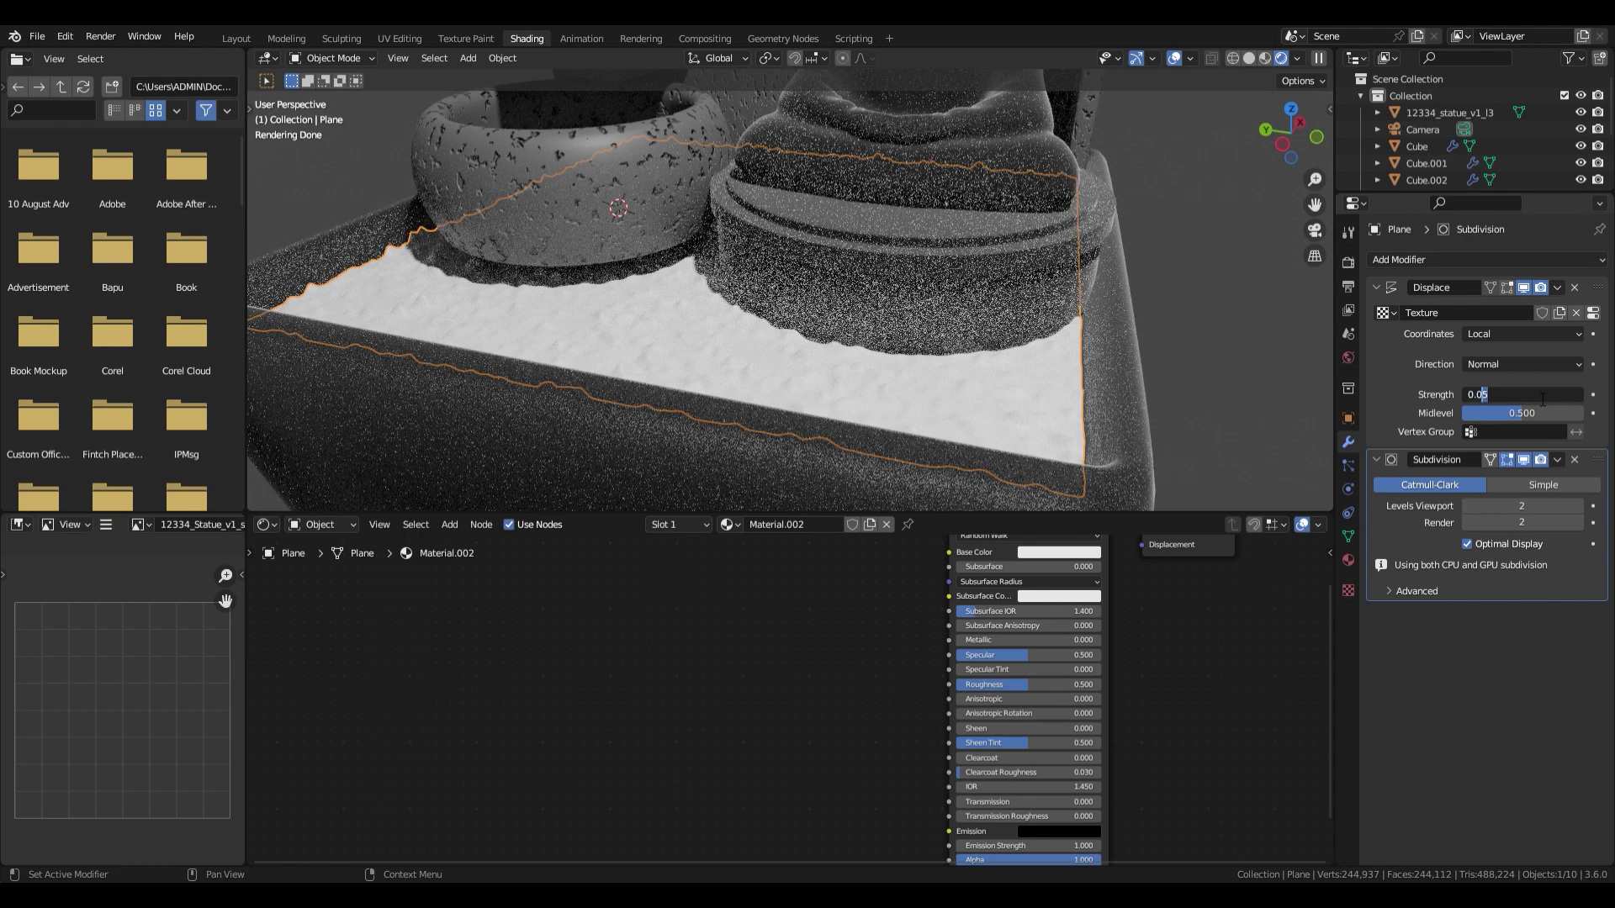
Set the plane's Displace strength to 0.03 and save the file.
text(2)
key(Return)
key(Return)
key(ctrl+s)
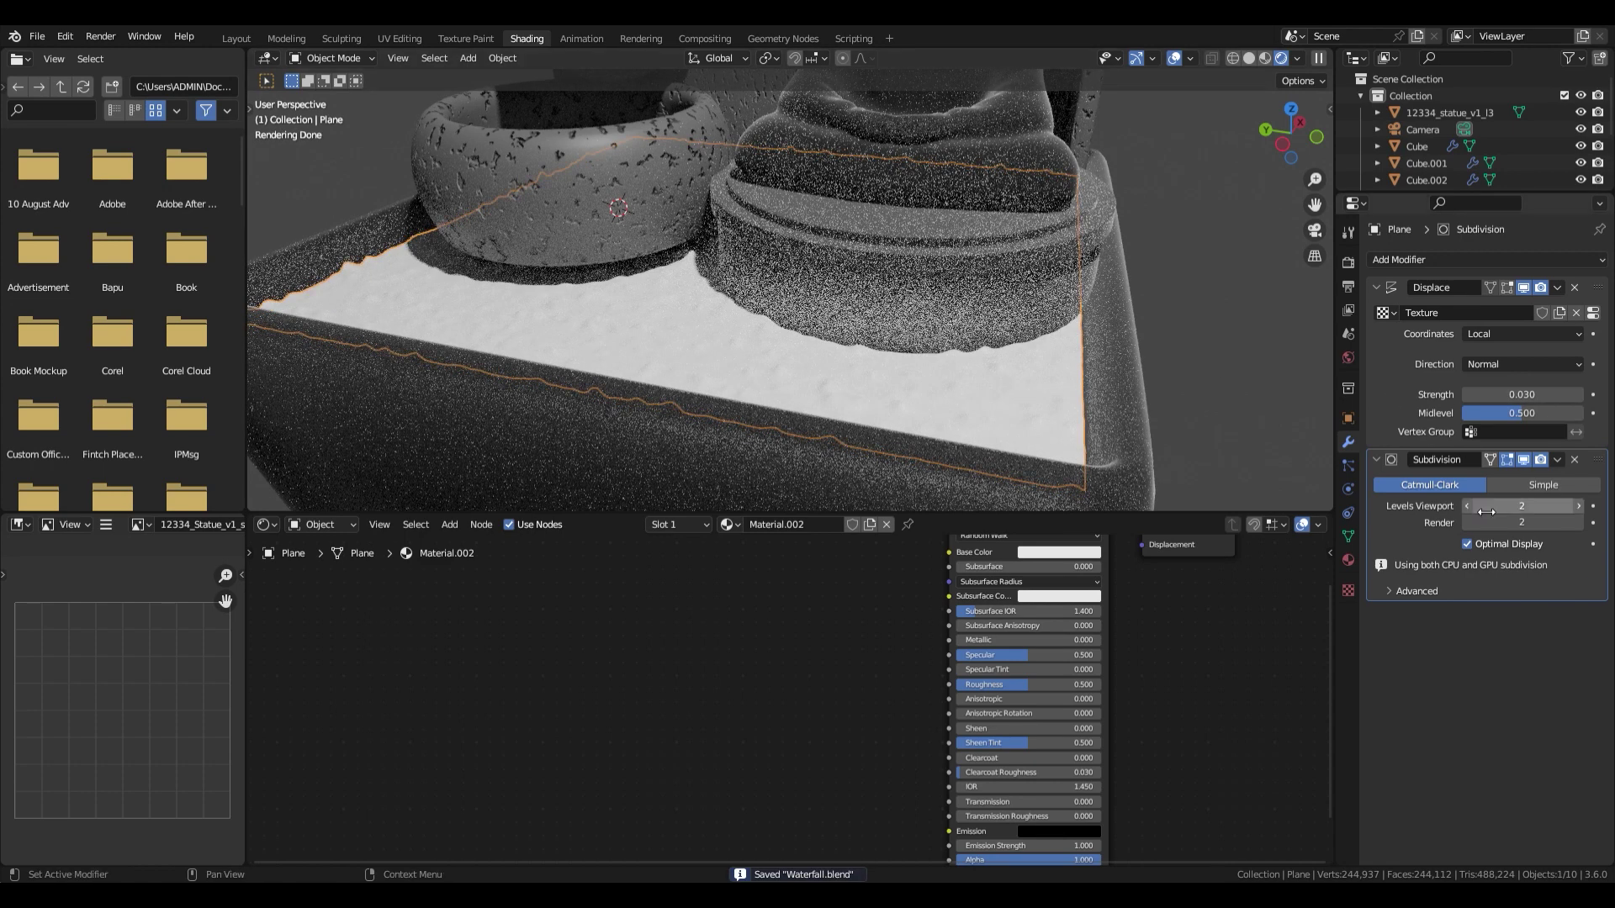
Apply the ground plane's Displace and Subdivision modifiers.
click(1574, 287)
click(1574, 289)
scroll(1093, 404, down, 3)
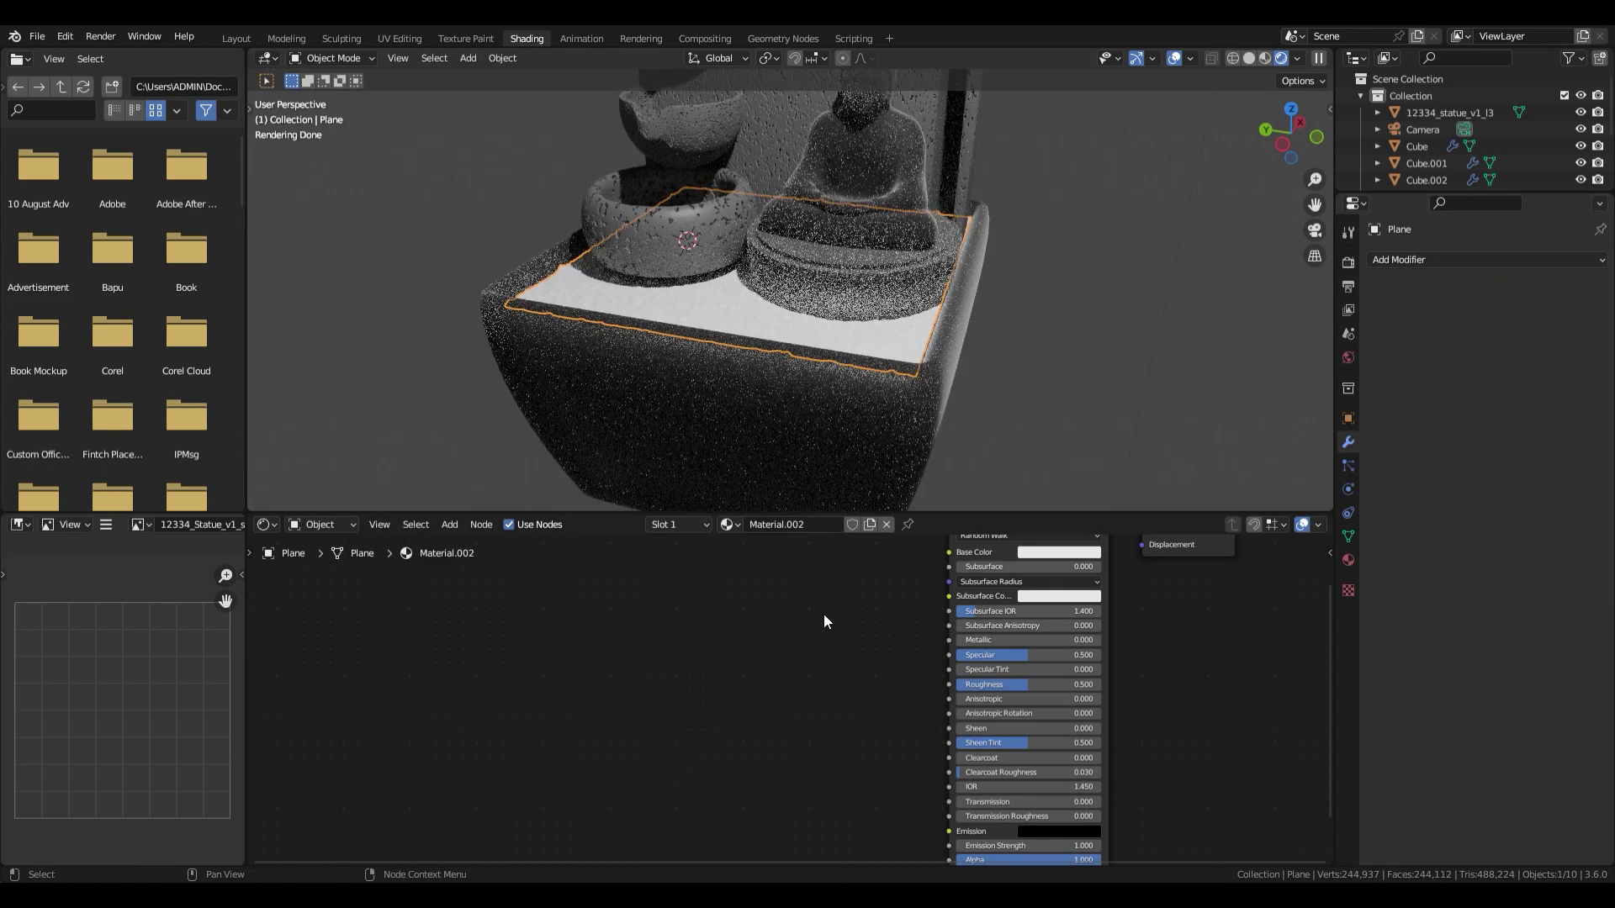
Darken the ground plane material's base color to near black.
shift+middle_drag(866, 463, 860, 493)
click(1036, 554)
click(1132, 445)
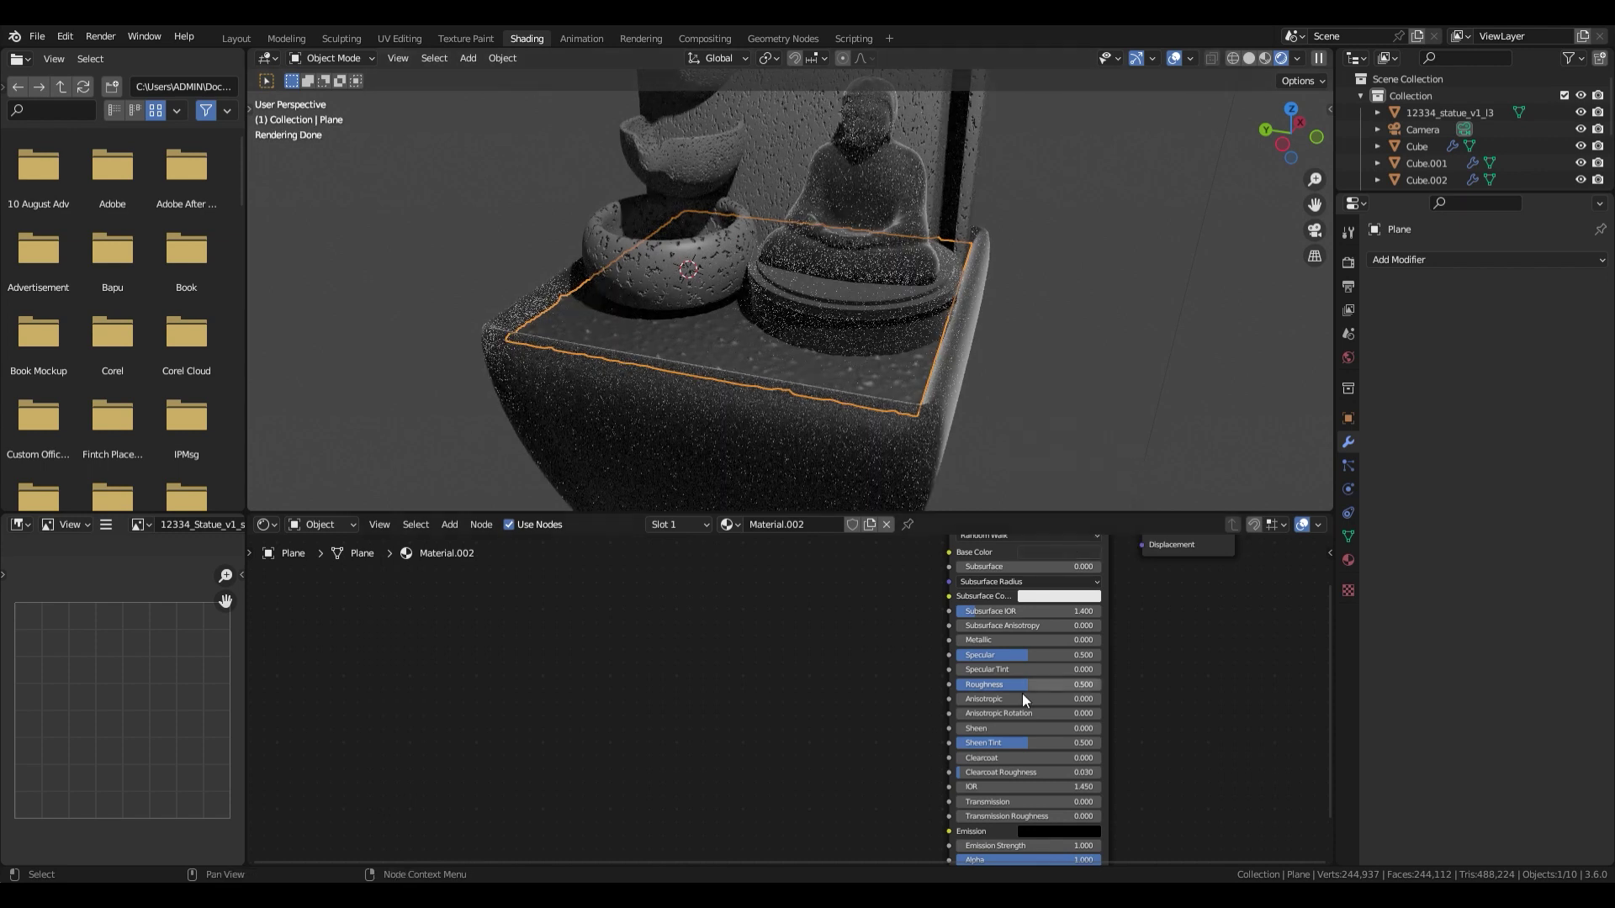
Replace the material on the pot base with a new one.
click(883, 468)
middle_drag(998, 571, 1088, 679)
scroll(982, 649, down, 1)
click(1349, 561)
click(1600, 276)
click(1506, 331)
Set the base color of the pot's new material to near black.
click(1040, 630)
scroll(1058, 639, up, 5)
click(1040, 666)
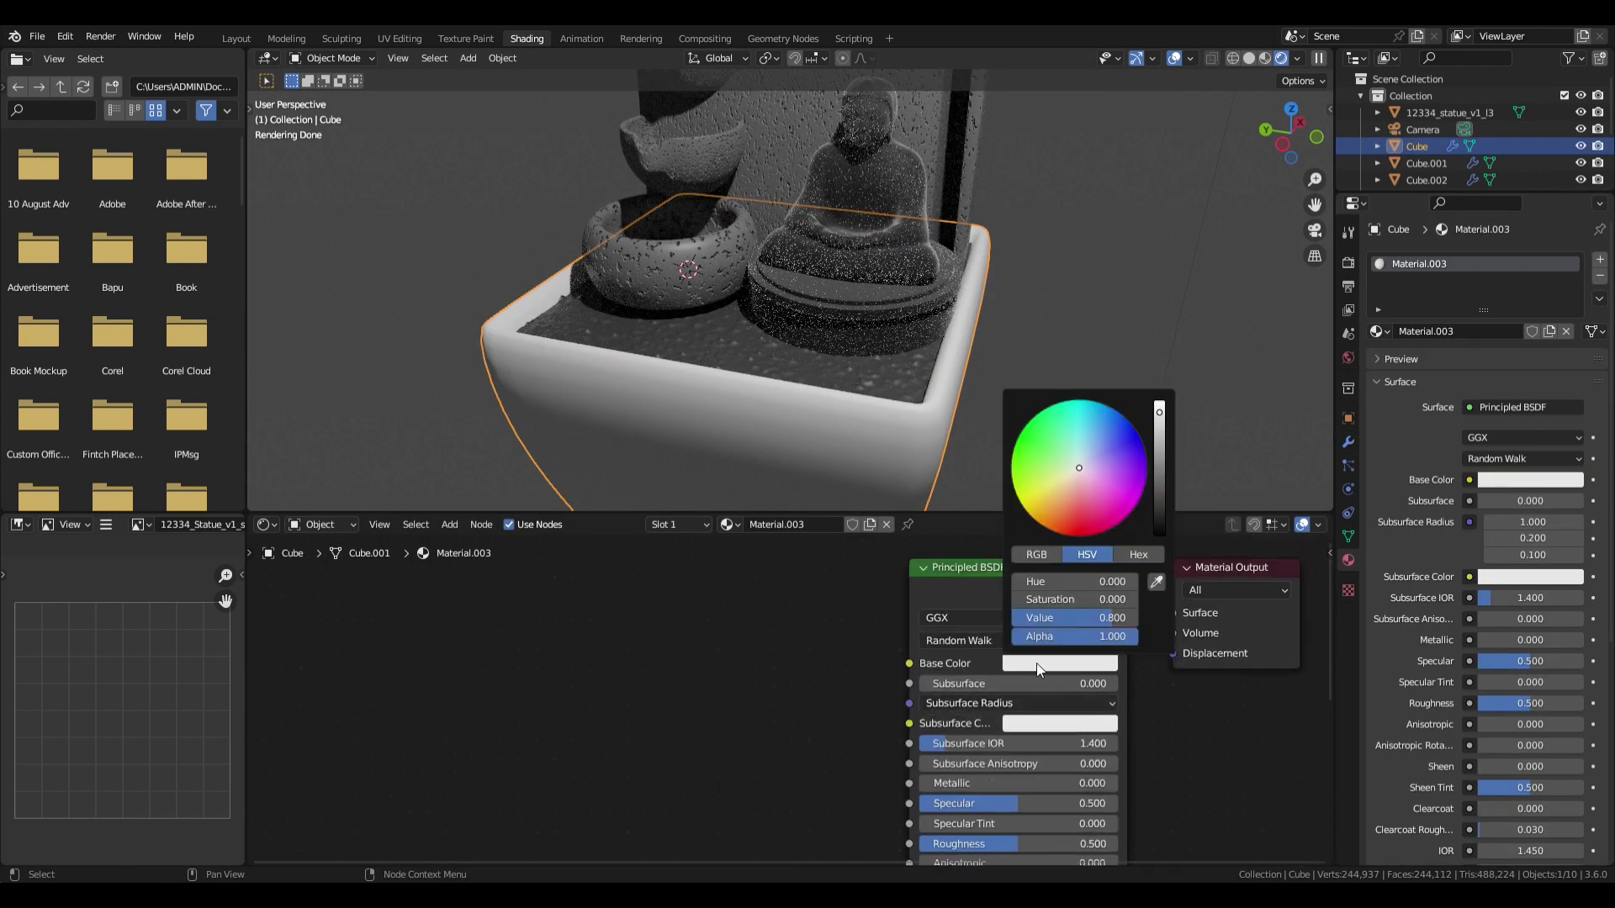
click(1161, 515)
Make the pot material glossy and metallic, with Metallic raised above 0.75 and Roughness about 0.07.
middle_drag(938, 785, 938, 743)
drag(936, 741, 1086, 740)
middle_drag(983, 809, 983, 746)
drag(981, 746, 899, 746)
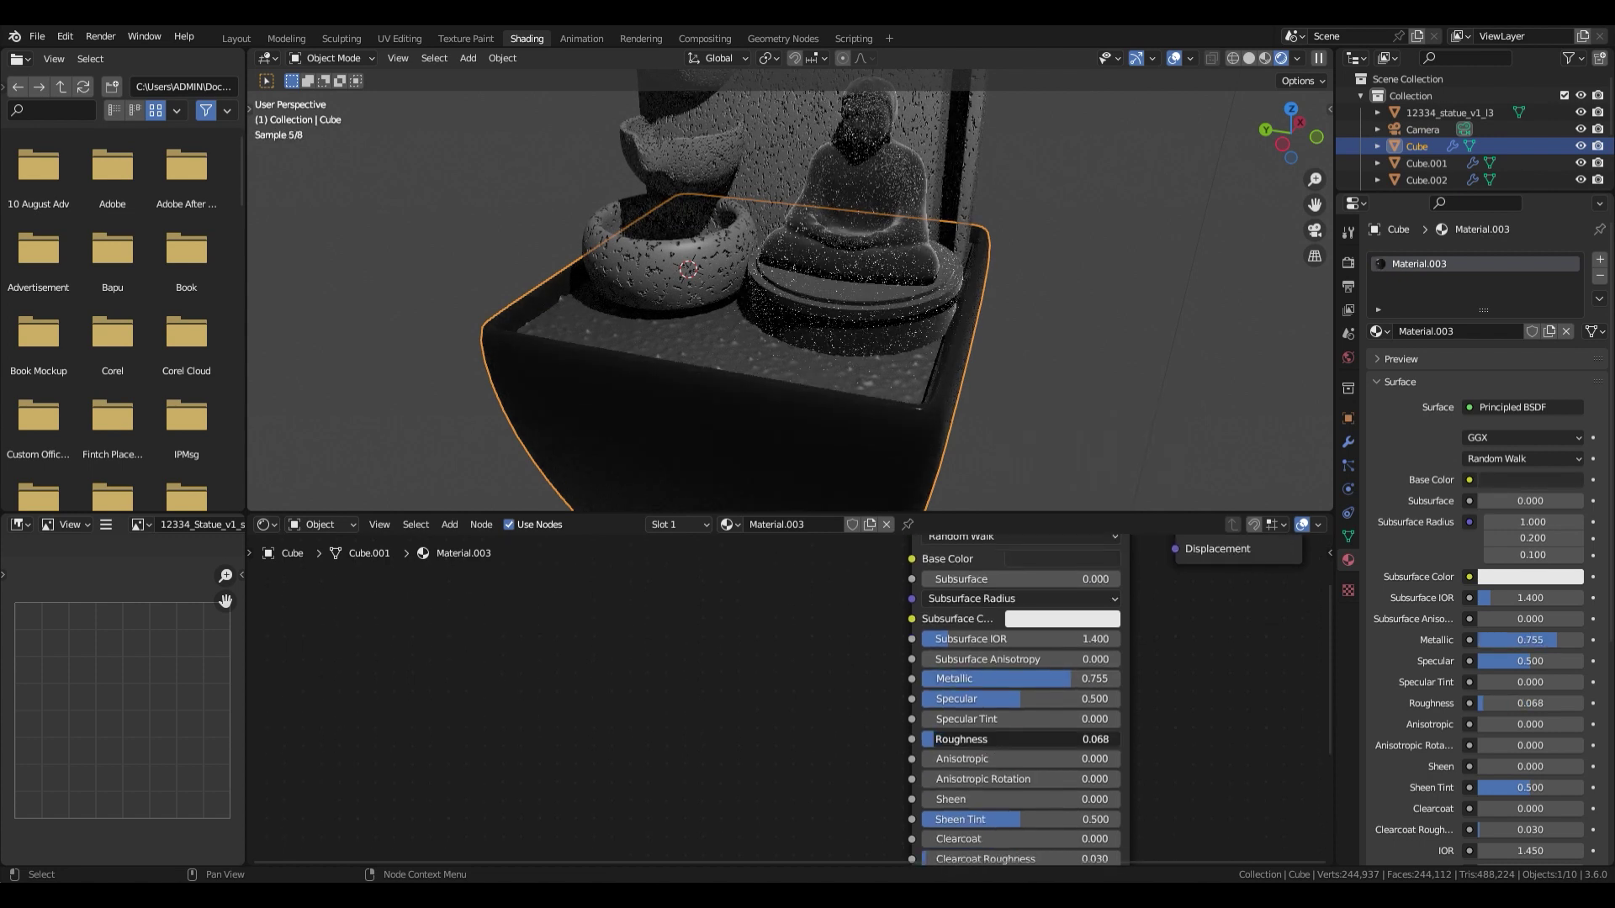
middle_drag(851, 704, 832, 758)
scroll(832, 757, down, 1)
drag(966, 736, 983, 736)
Unlink the seated statue's material and give the statue a new one.
click(879, 244)
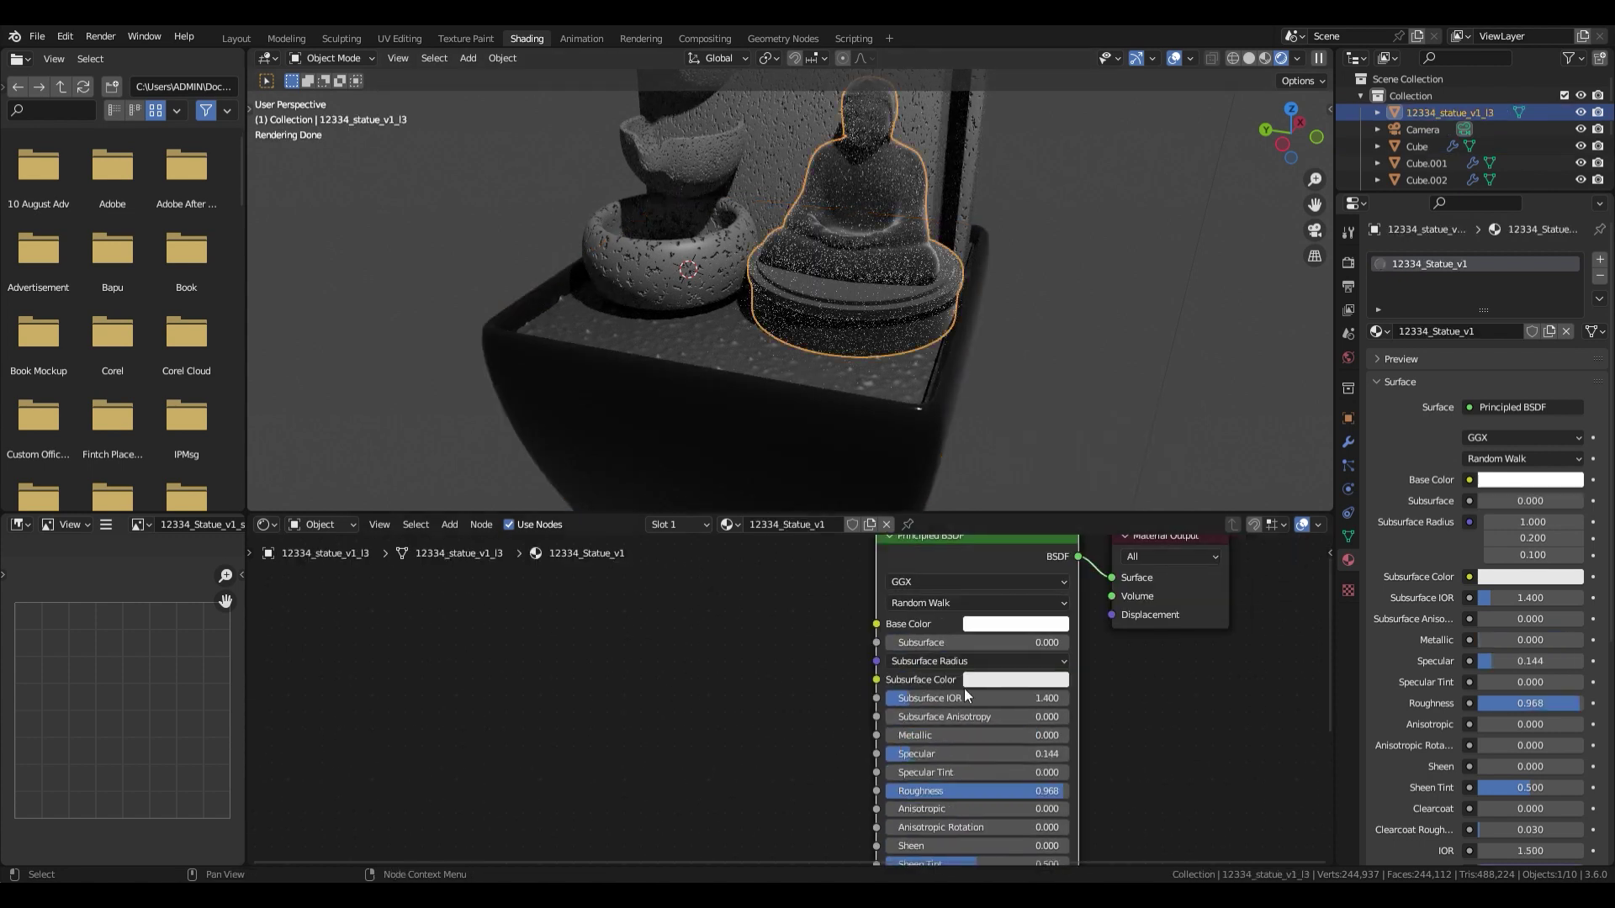
click(1566, 331)
click(1478, 331)
Give the statue material an orange base color, Metallic about 0.91 and Roughness about 0.12.
click(1024, 624)
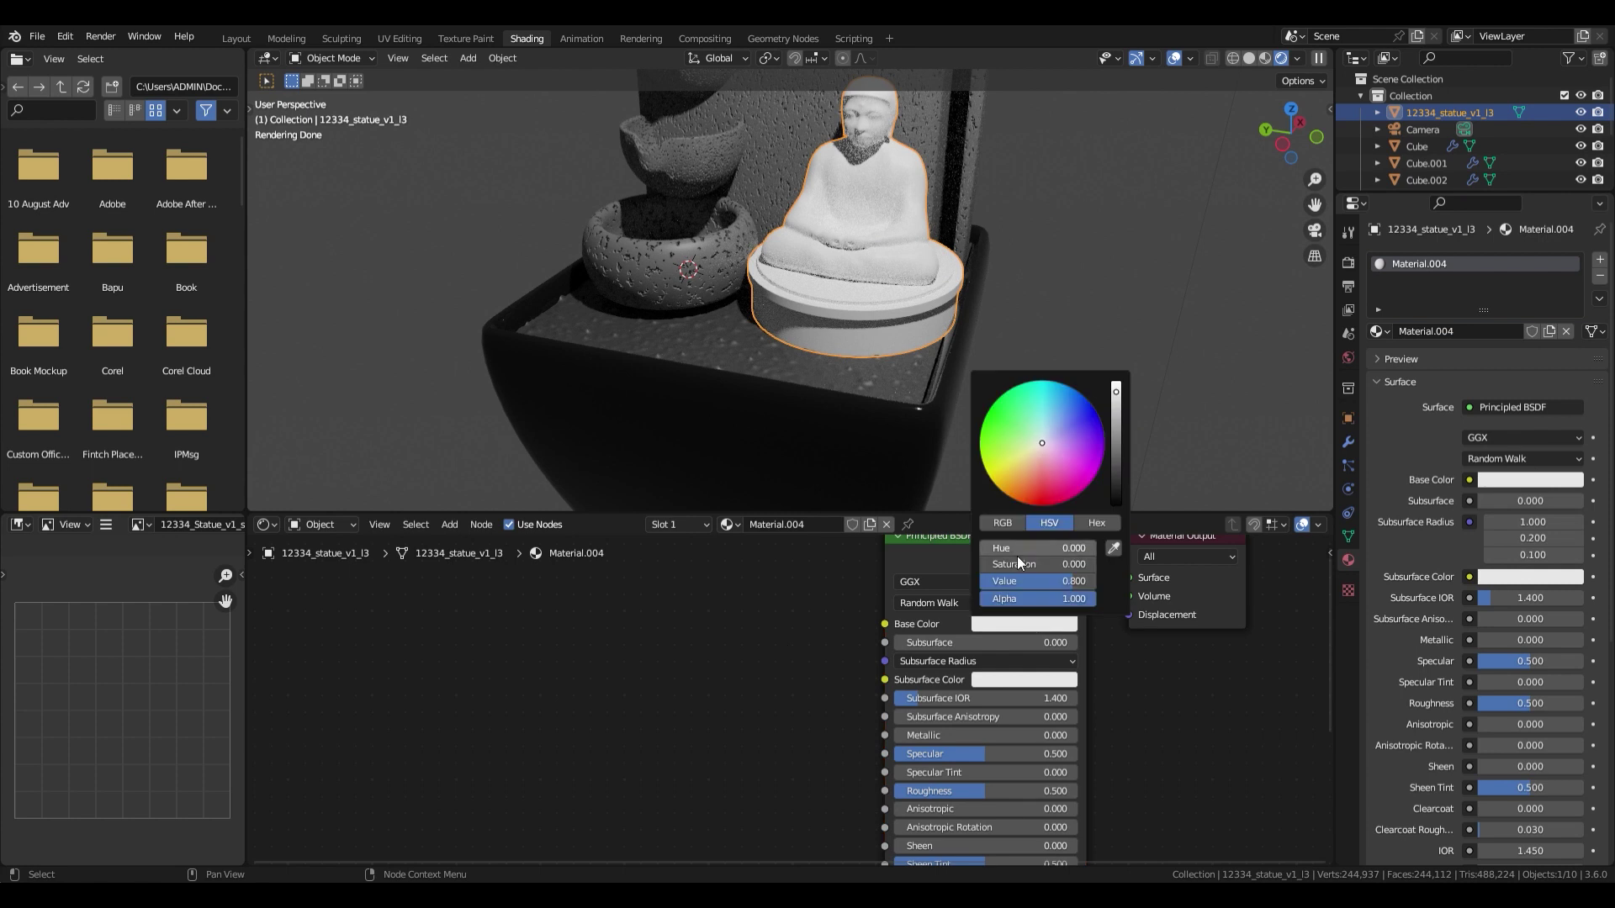
click(1021, 483)
drag(938, 736, 1104, 736)
drag(1001, 792, 932, 792)
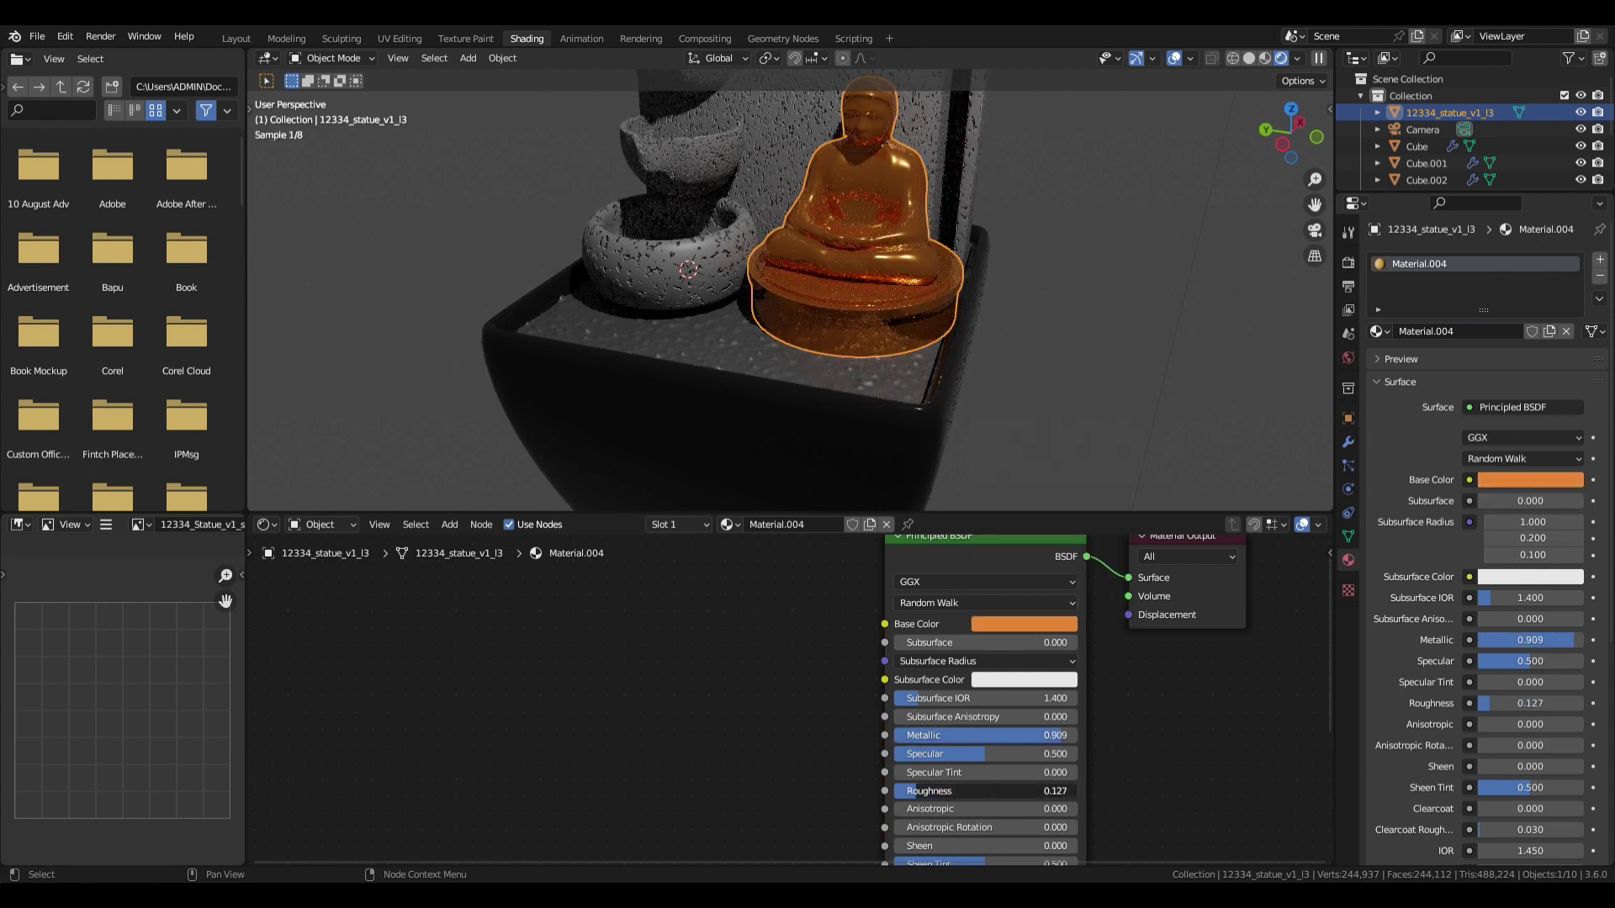
mouse_move(841, 362)
middle_down()
mouse_move(858, 336)
mouse_move(847, 364)
middle_up()
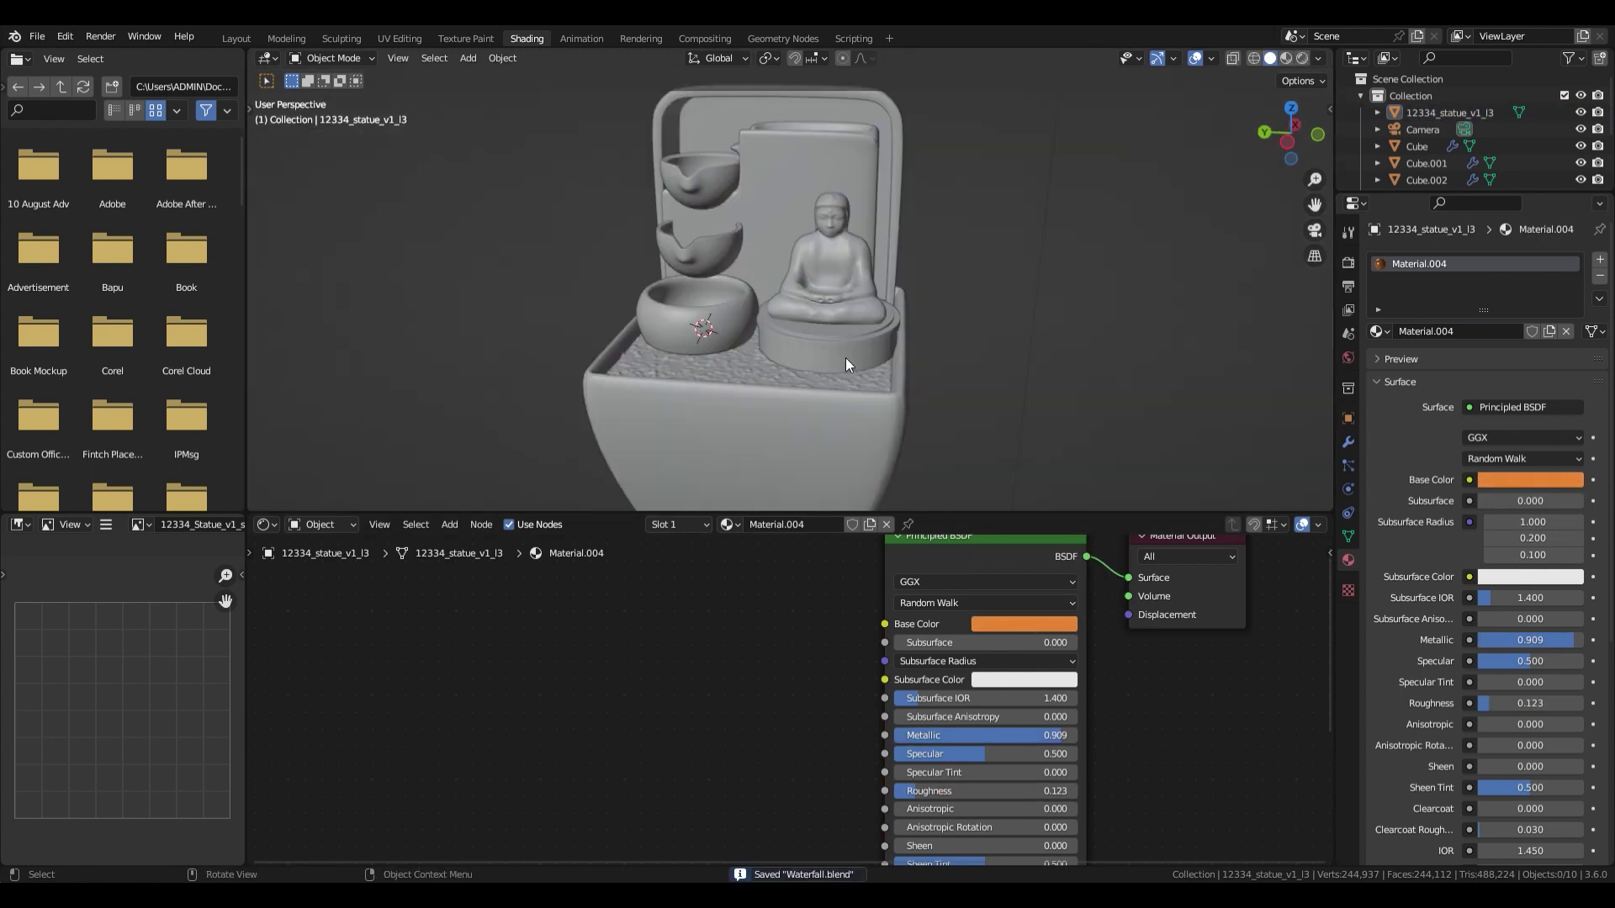
In the Layout workspace, add a new plane and scale it by 22 as a floor.
click(237, 37)
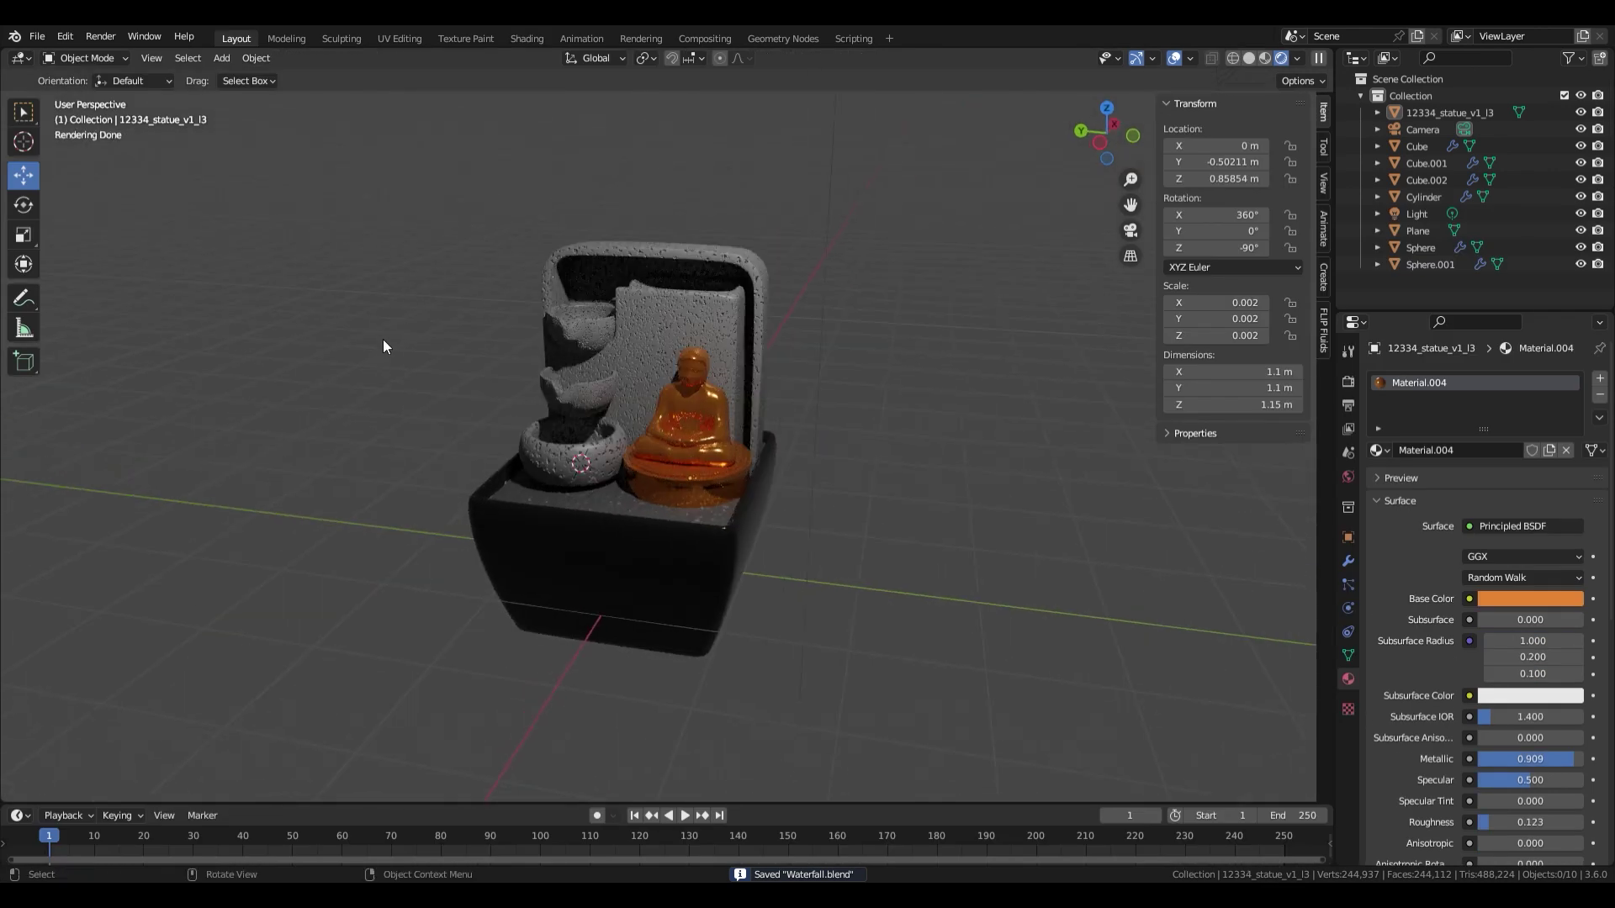
click(220, 58)
mouse_move(253, 68)
click(402, 68)
text(s22)
key(Return)
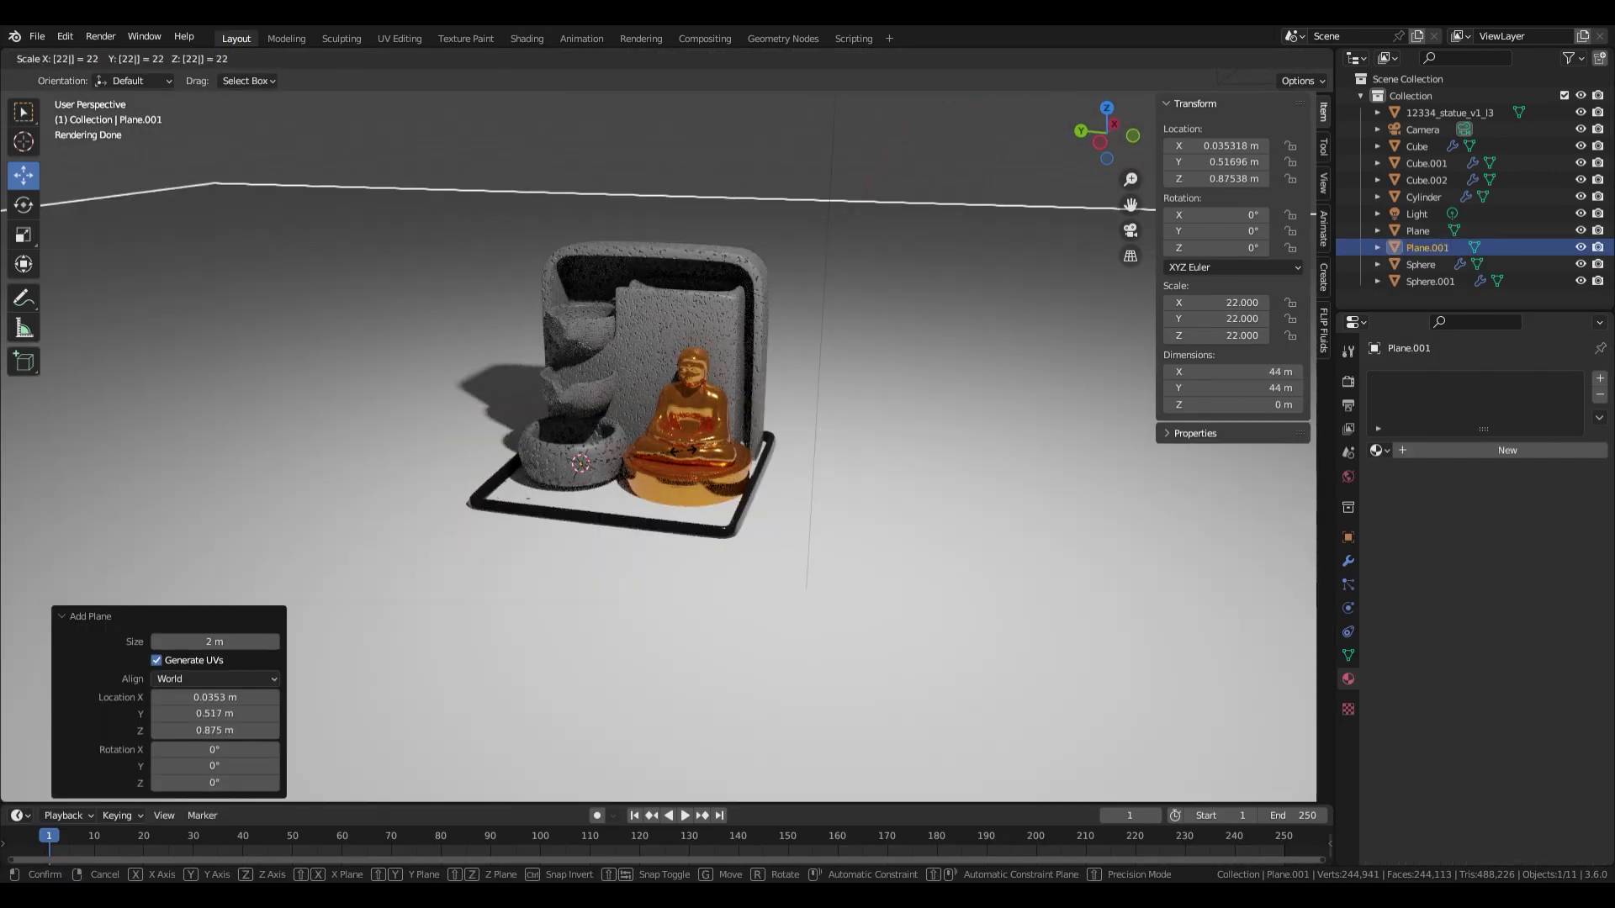
Lower the floor plane beneath the pot, to a Z location of about -0.27 m.
key(g)
drag(596, 467, 608, 530)
click(728, 184)
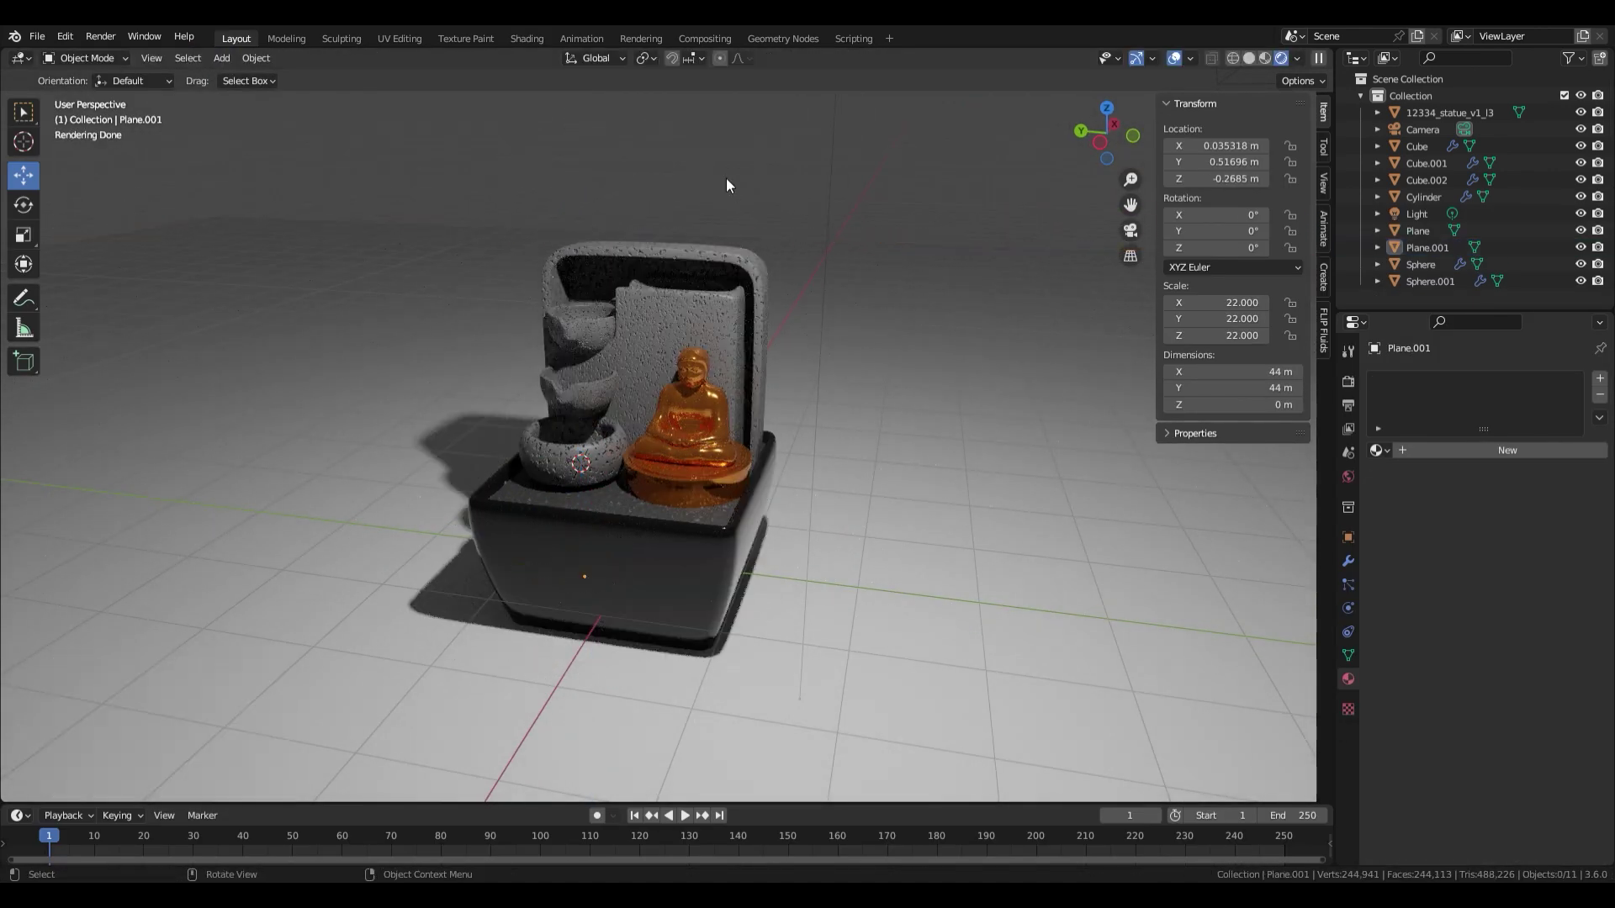
Look through the camera, lock the camera to the view, and orbit to frame the fountain.
click(1131, 230)
click(1323, 184)
click(1229, 314)
middle_drag(374, 492, 644, 492)
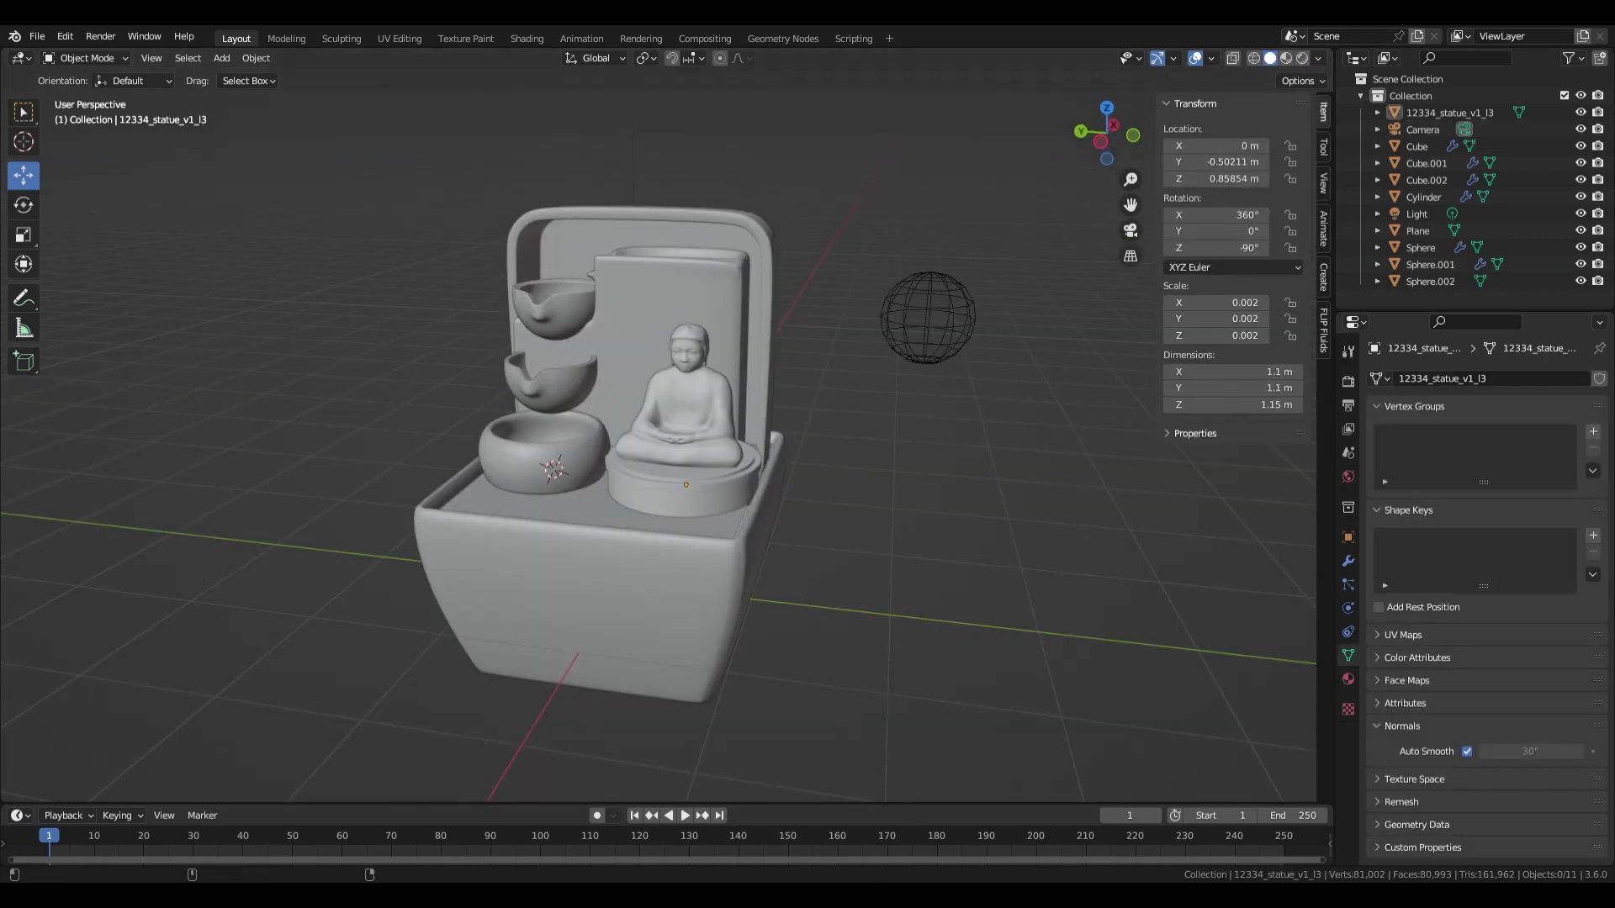
Set Cycles to GPU Compute with 8 viewport samples and show the viewport in rendered shading.
click(1348, 381)
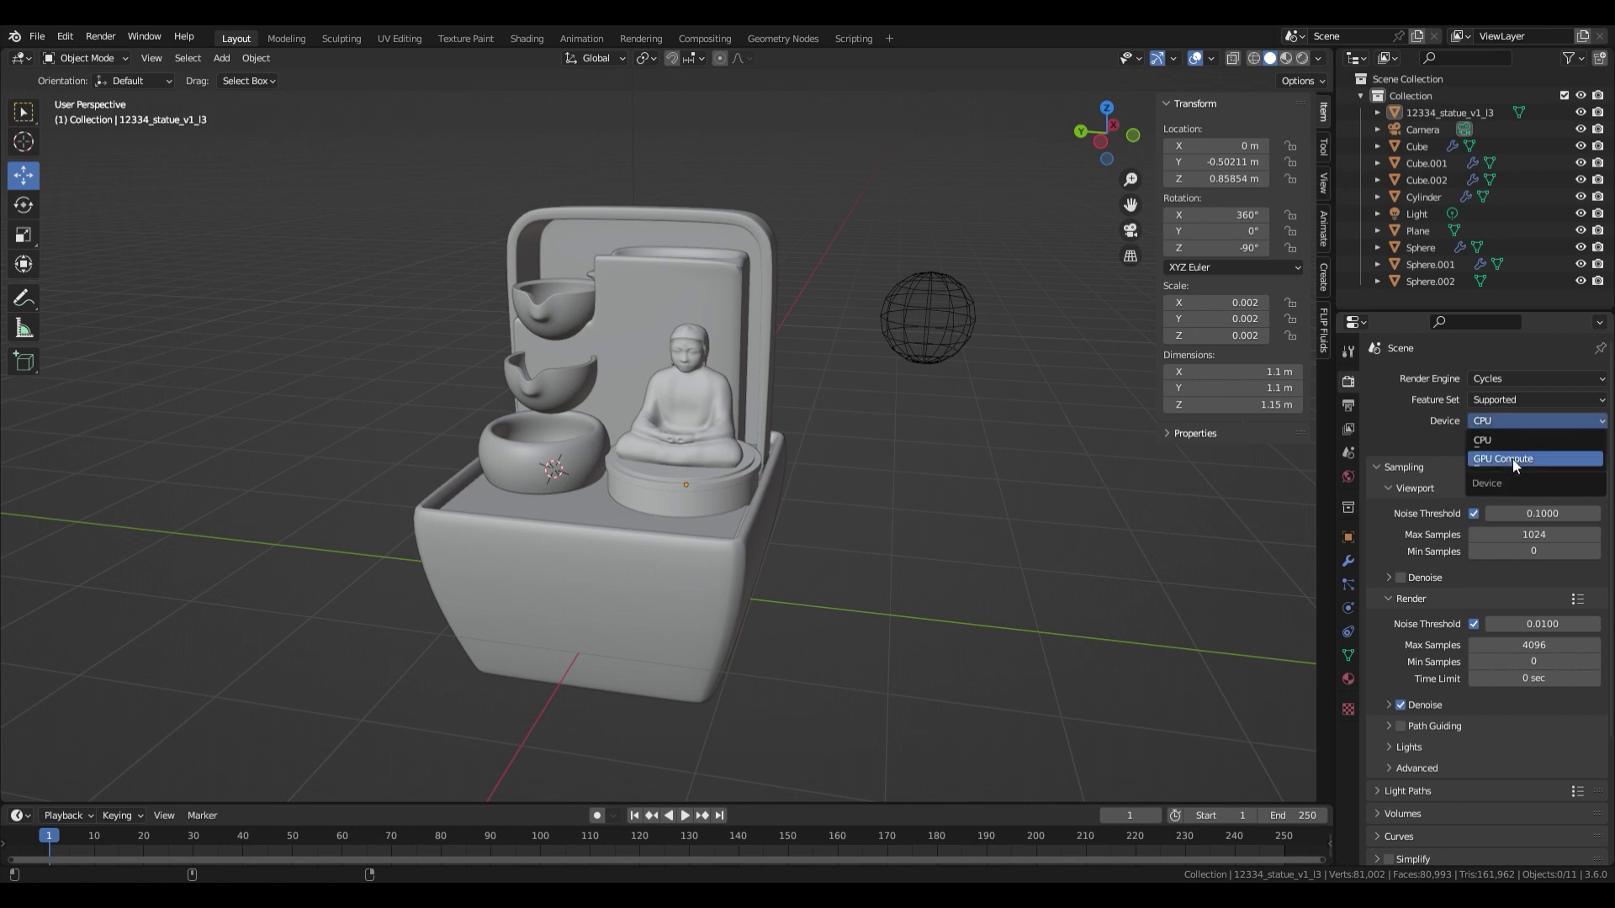
click(1512, 460)
click(1302, 58)
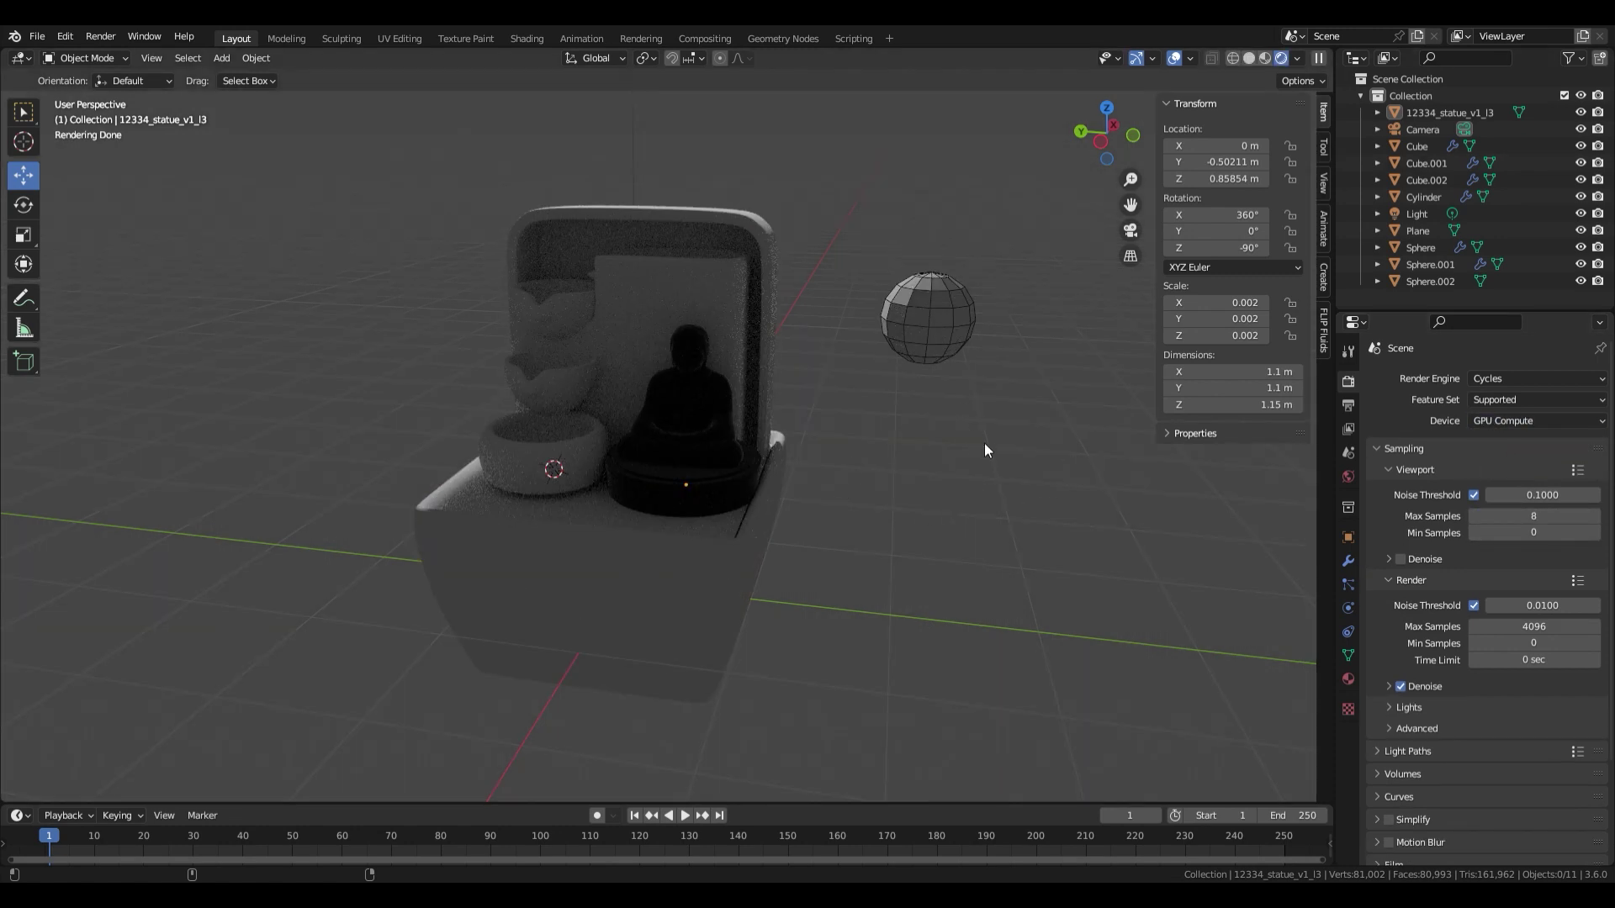
Delete the extra sphere beside the fountain.
click(931, 316)
key(Delete)
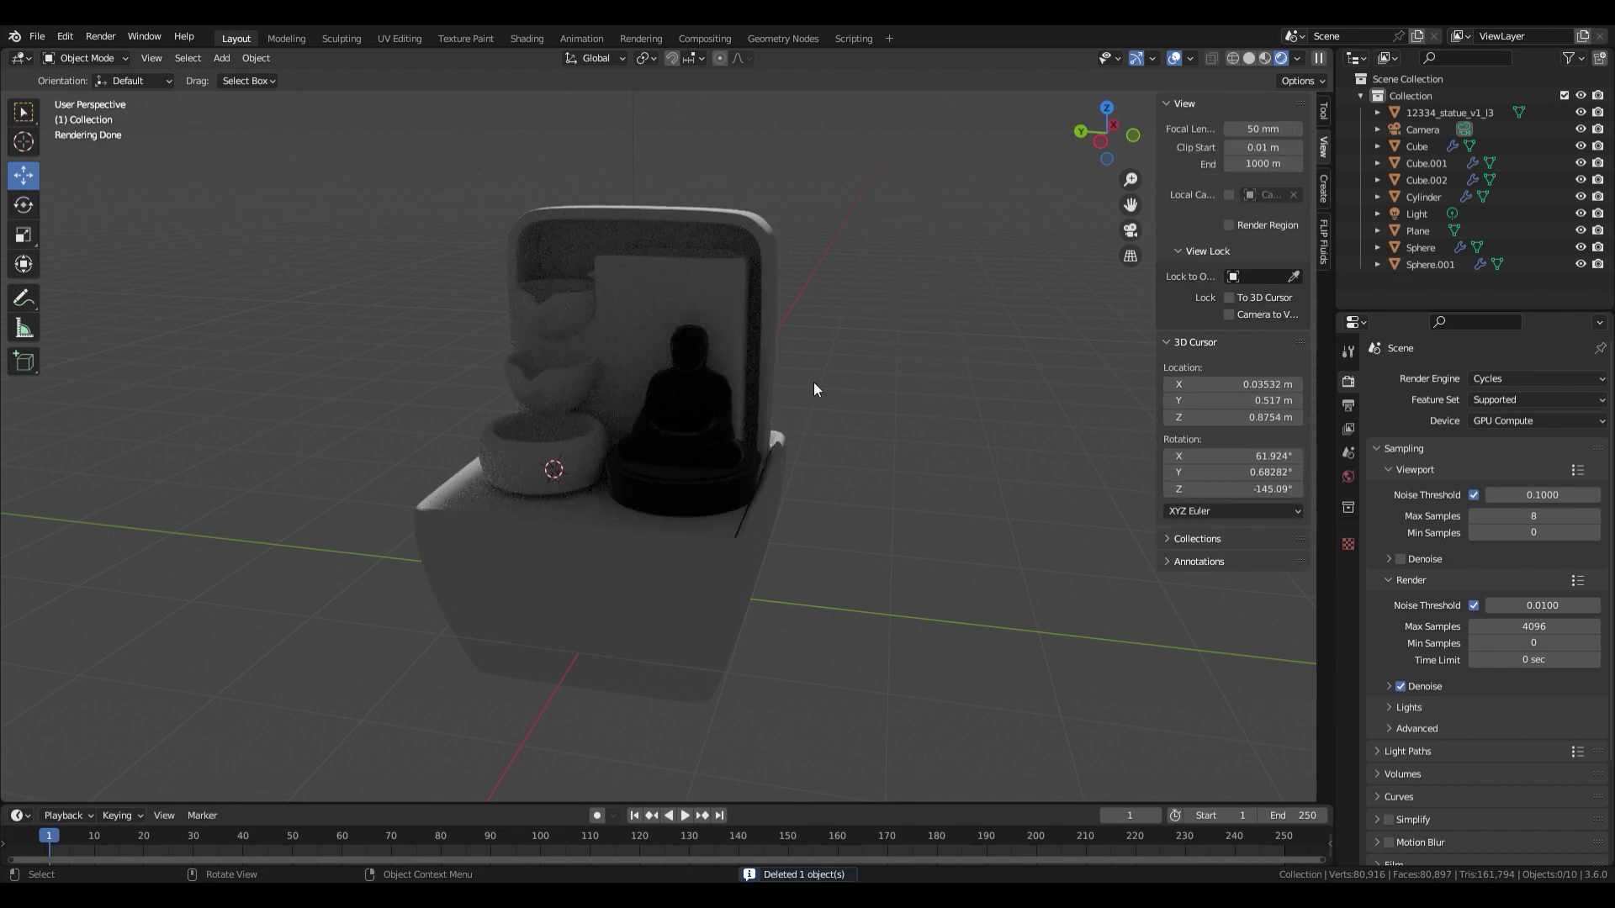
Move the light so it illuminates the front of the fountain, and save the file.
middle_drag(818, 385, 841, 432)
scroll(982, 377, down, 3)
click(348, 268)
key(g)
click(943, 392)
scroll(750, 400, up, 3)
key(ctrl+s)
Select all fountain parts with the statue as the active object and link the statue's material to them.
click(683, 331)
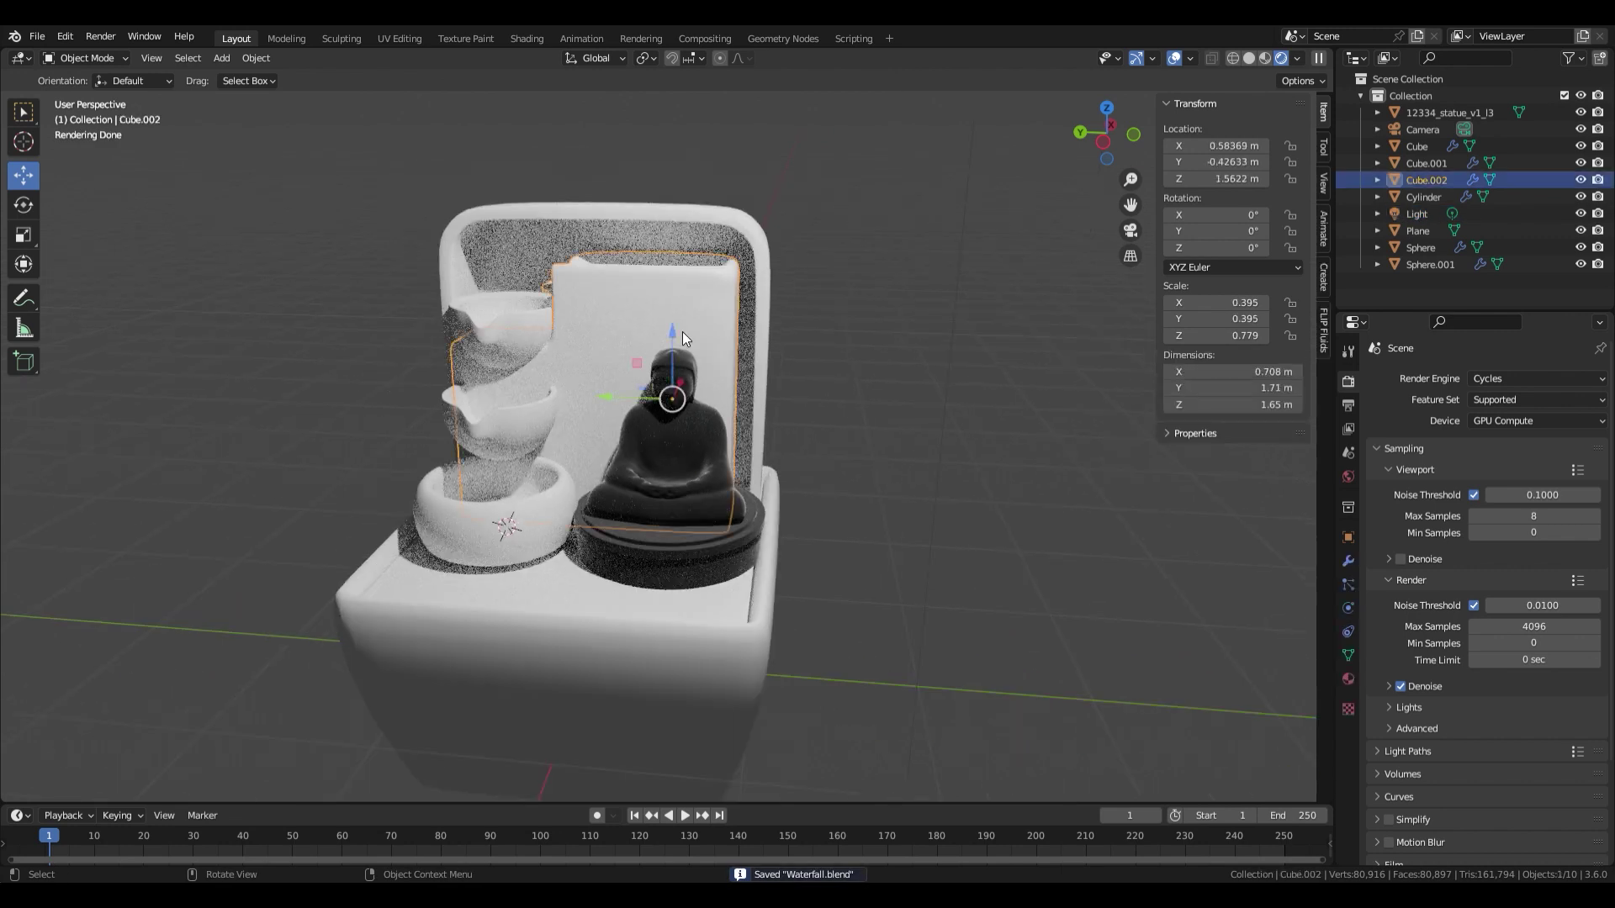
click(545, 566)
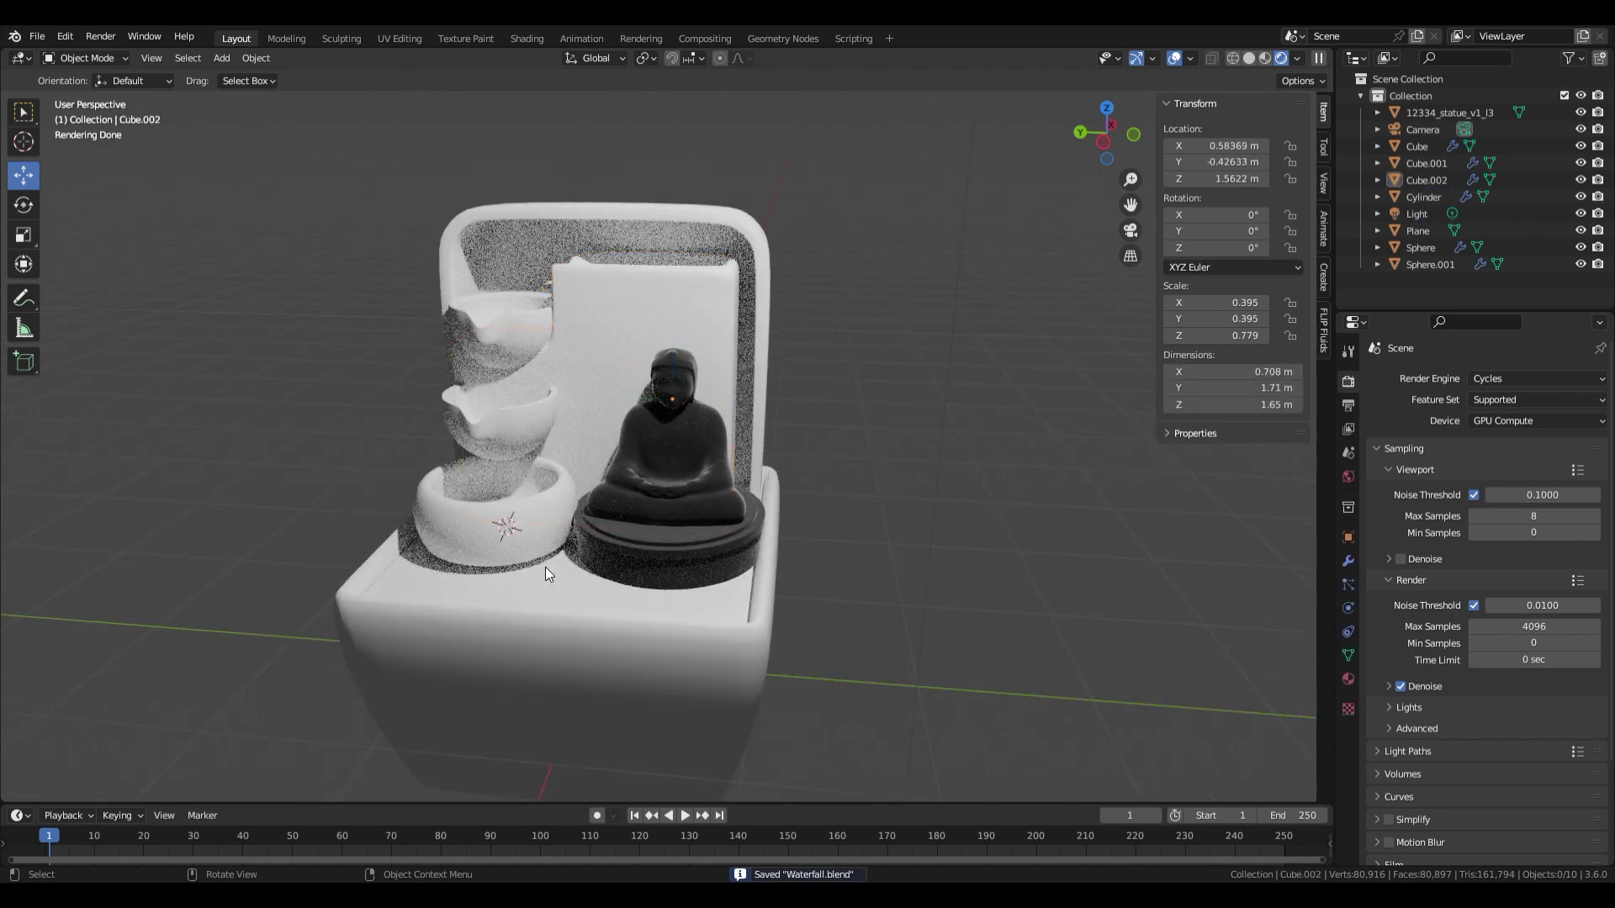
click(824, 592)
drag(288, 185, 531, 674)
shift+click(750, 336)
shift+click(680, 445)
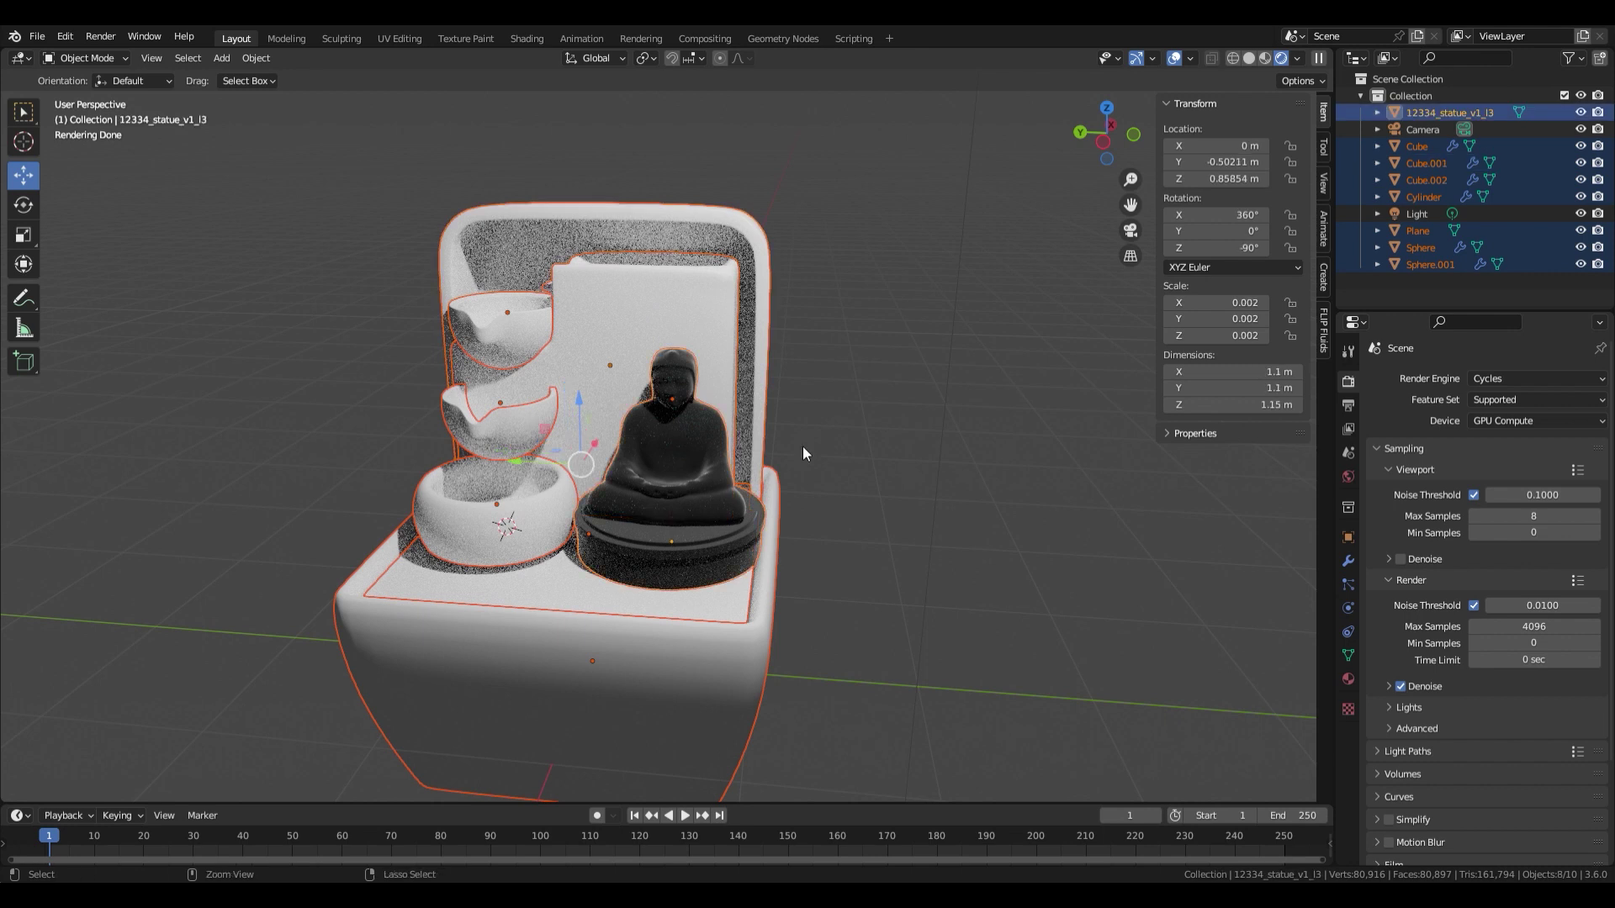
key(ctrl+l)
click(795, 491)
click(846, 371)
Replace the stepped block's linked statue material with a new default one and save the file.
scroll(381, 498, down, 3)
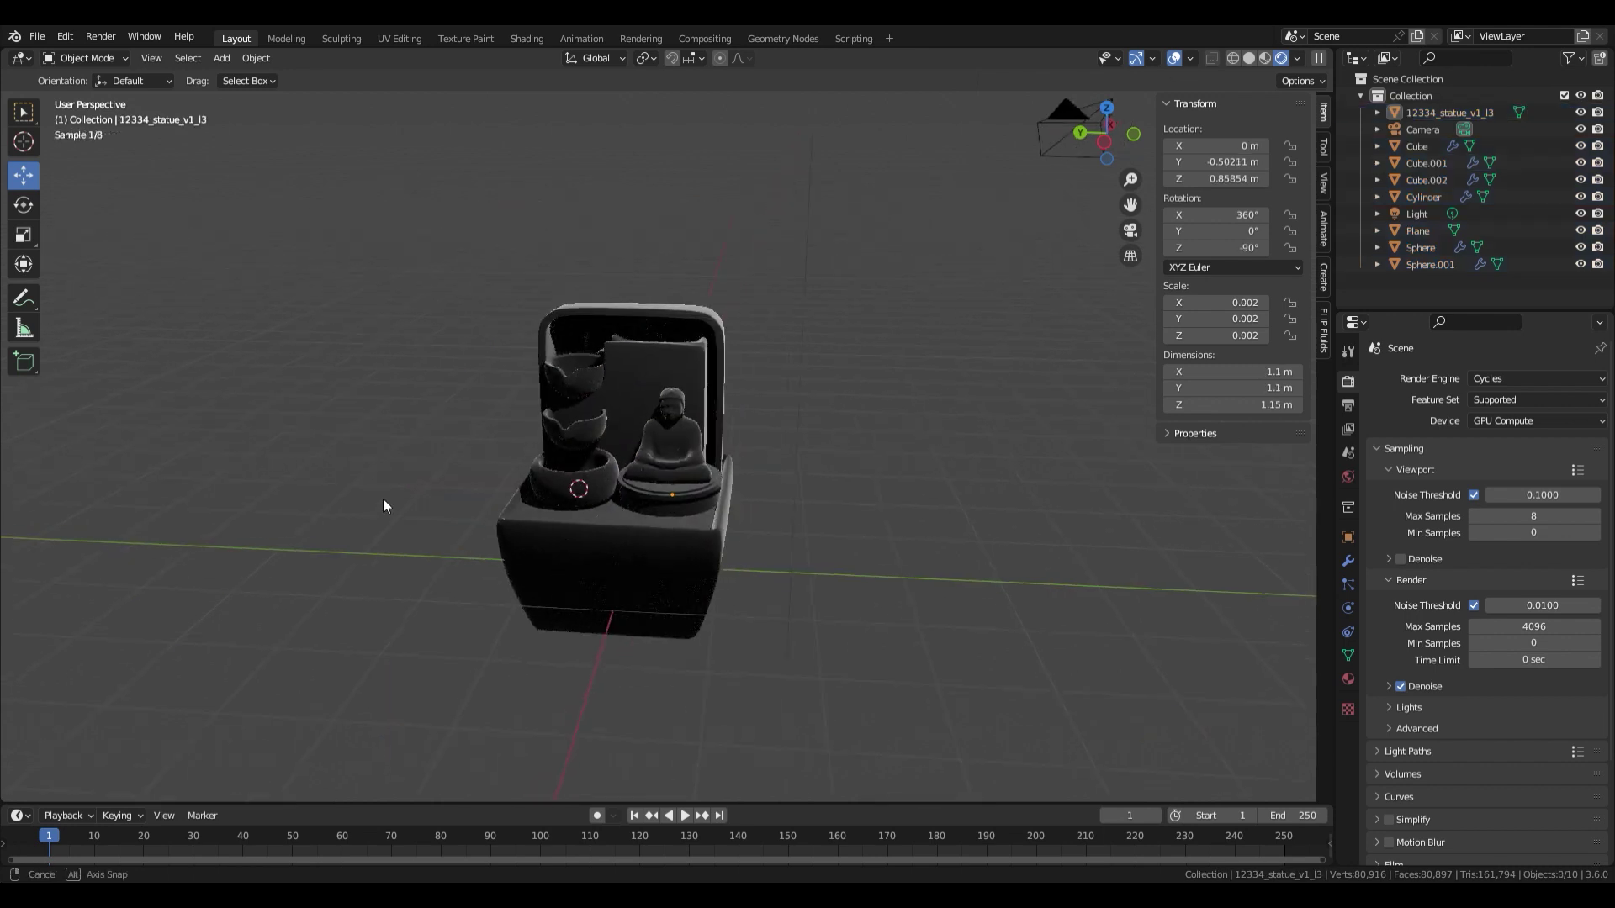
middle_drag(381, 498, 502, 505)
scroll(502, 504, up, 3)
middle_drag(790, 505, 715, 491)
click(631, 298)
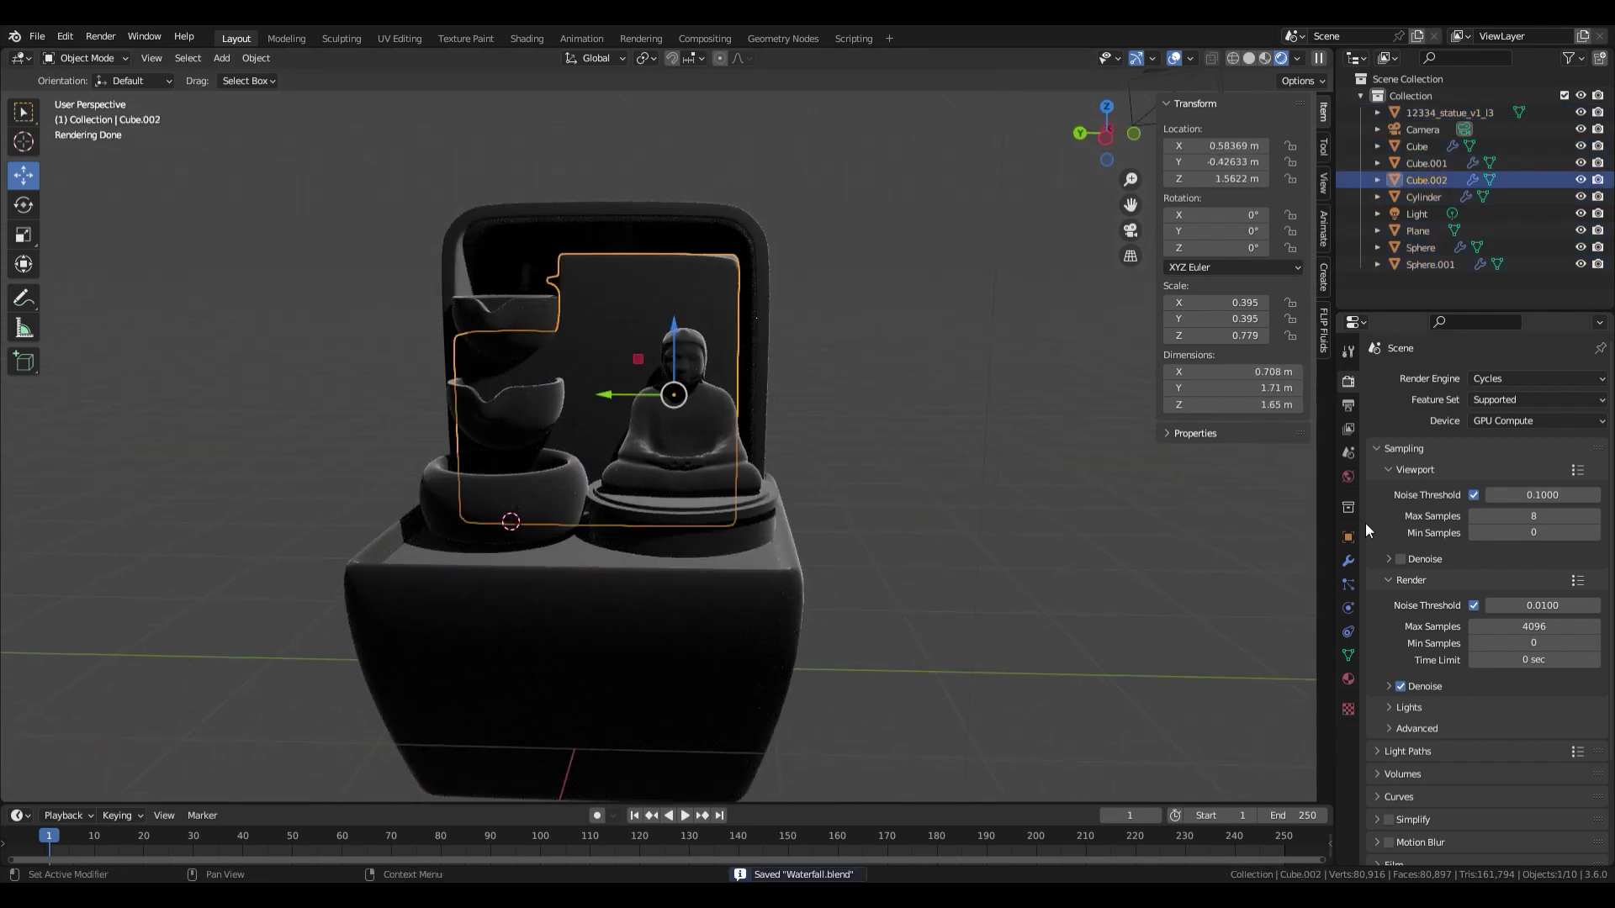
click(1348, 680)
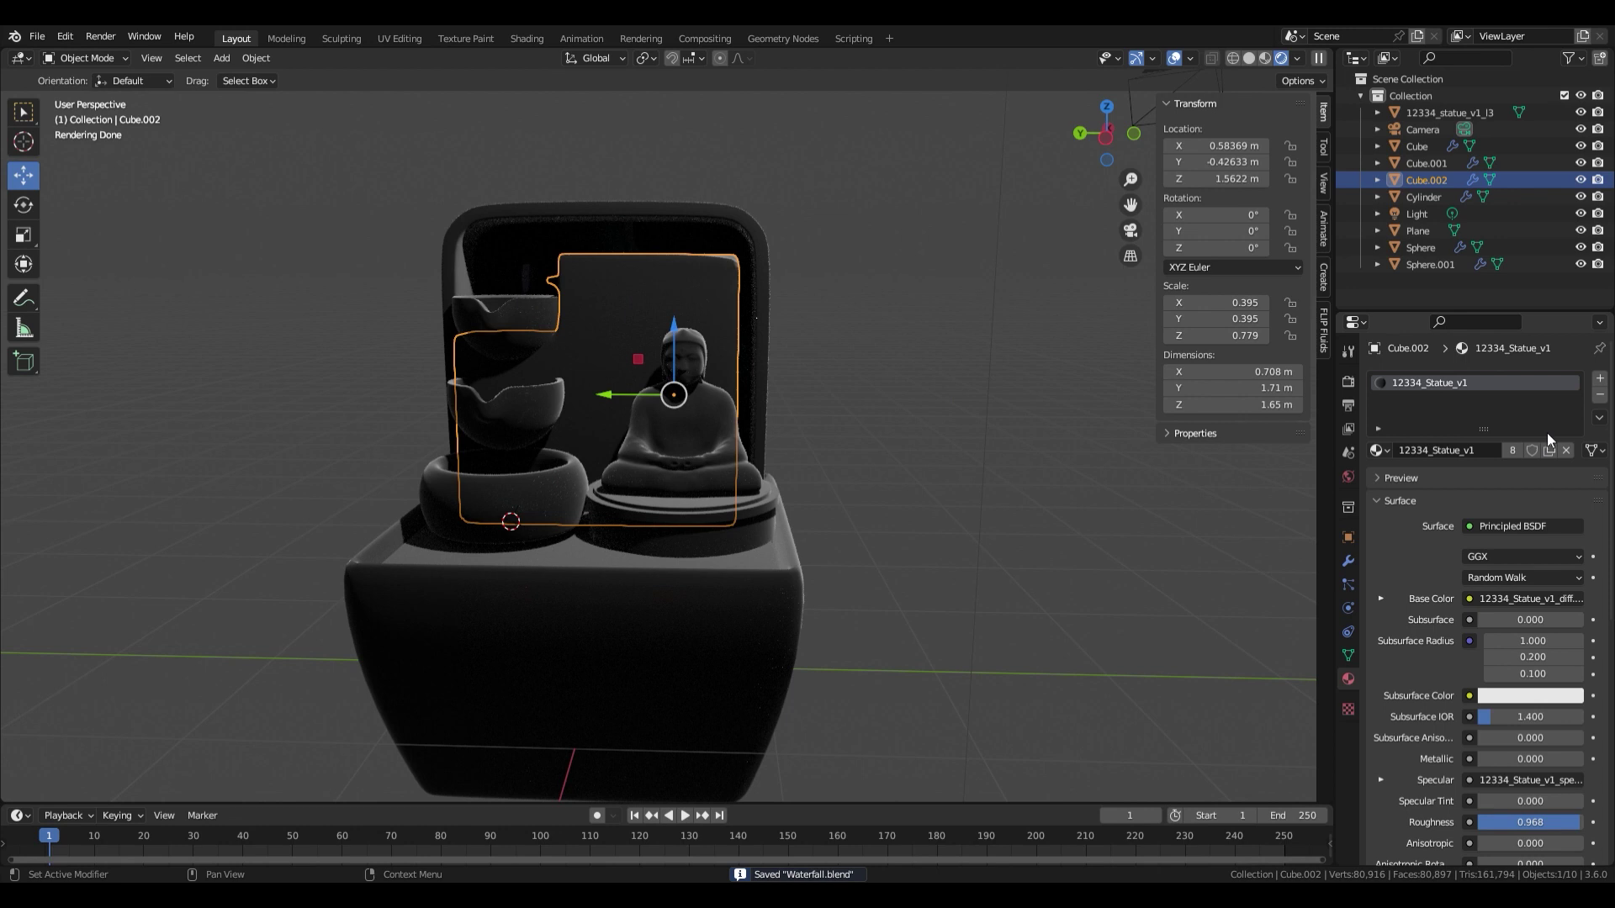
click(1602, 395)
click(1506, 452)
scroll(648, 451, down, 3)
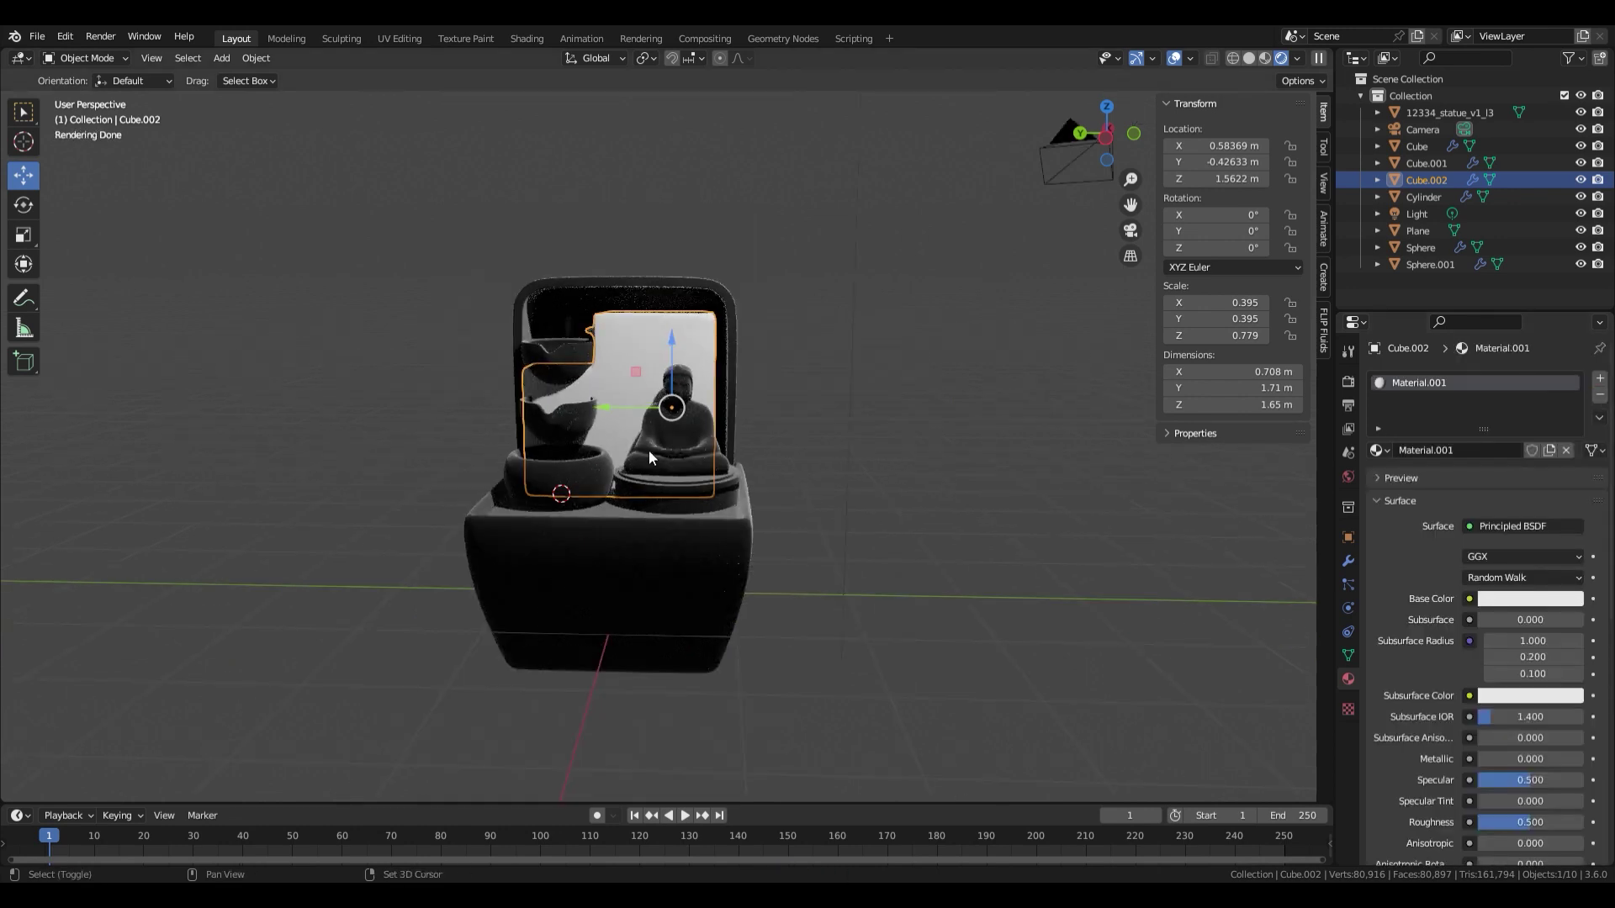
key(ctrl+s)
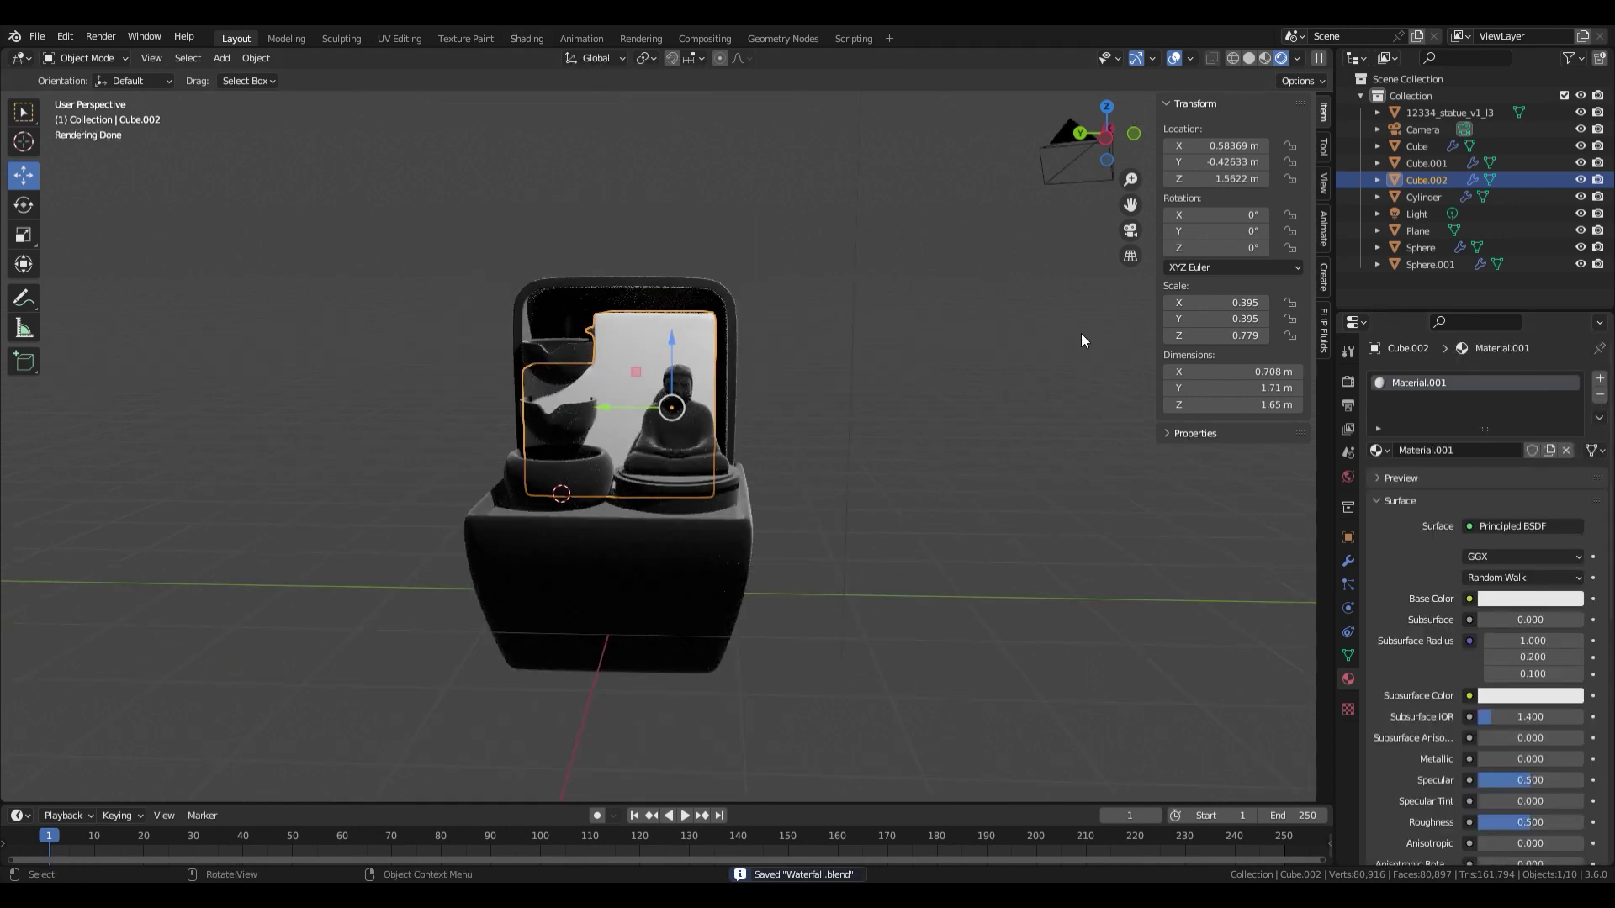